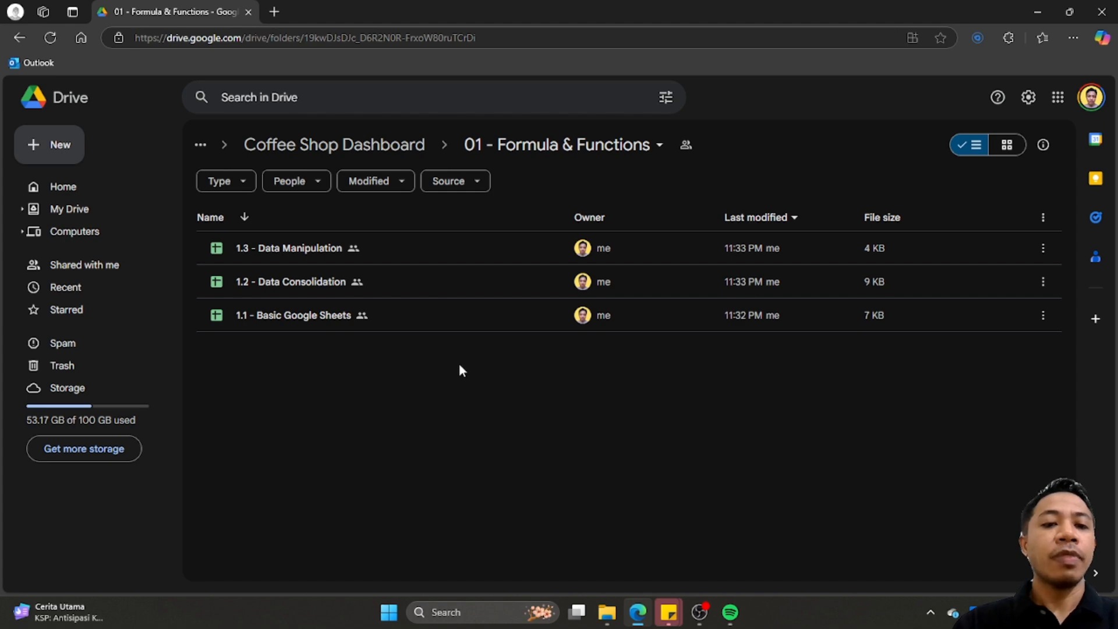
Open the "1.1 - Basic Google Sheets" spreadsheet and look over its "What & Why?" sheet
double_click(407, 317)
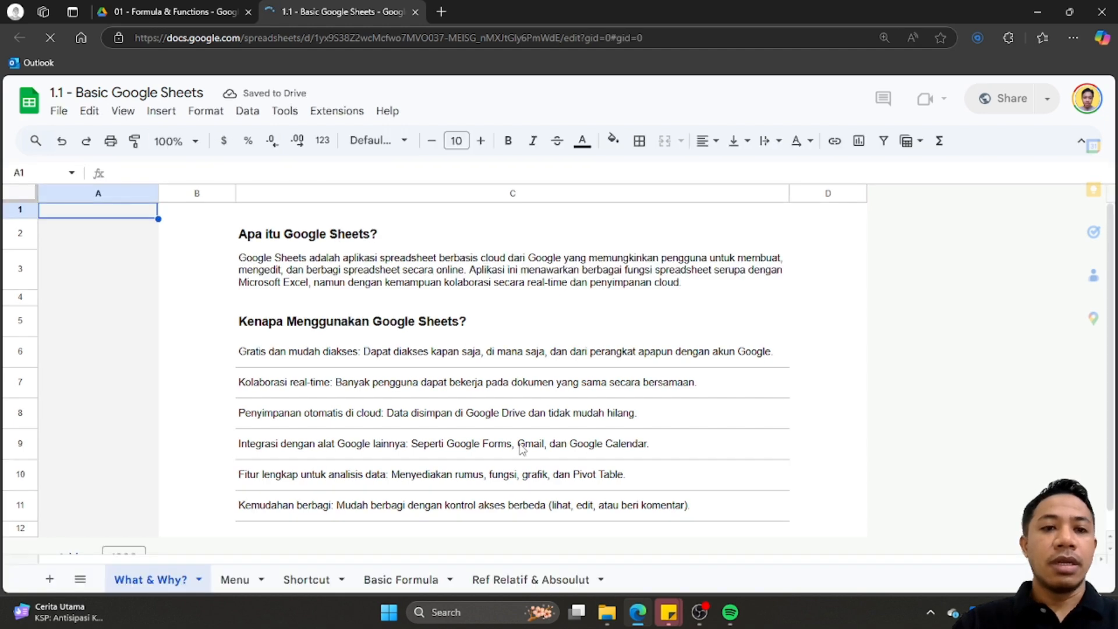
scroll(527, 402, "down", 1)
left_click(760, 449)
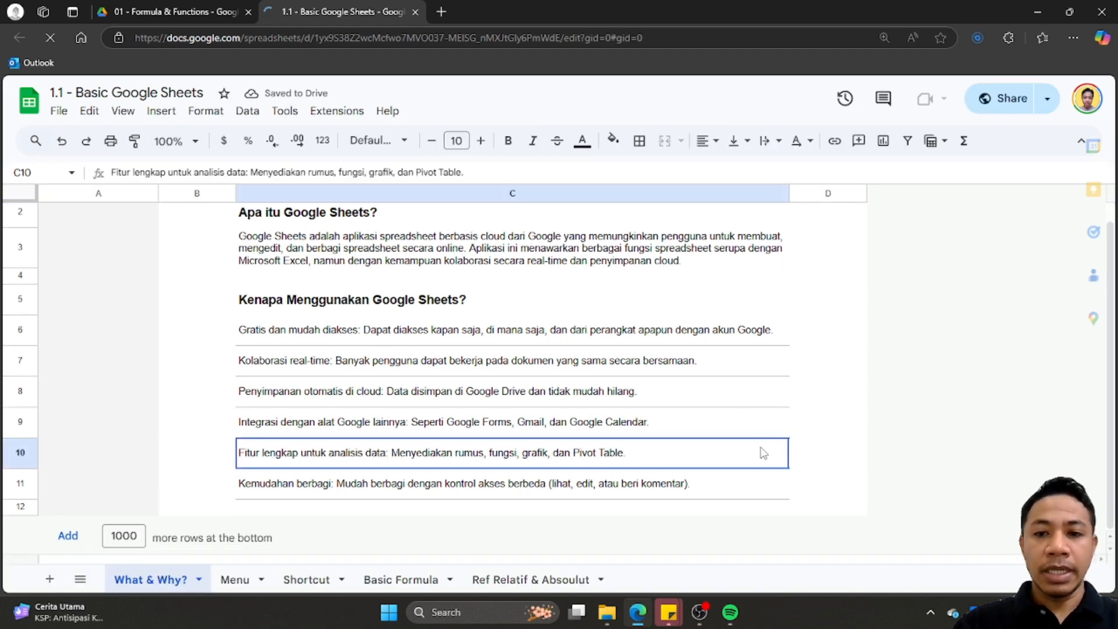
left_click(799, 509)
scroll(651, 509, "up", 1)
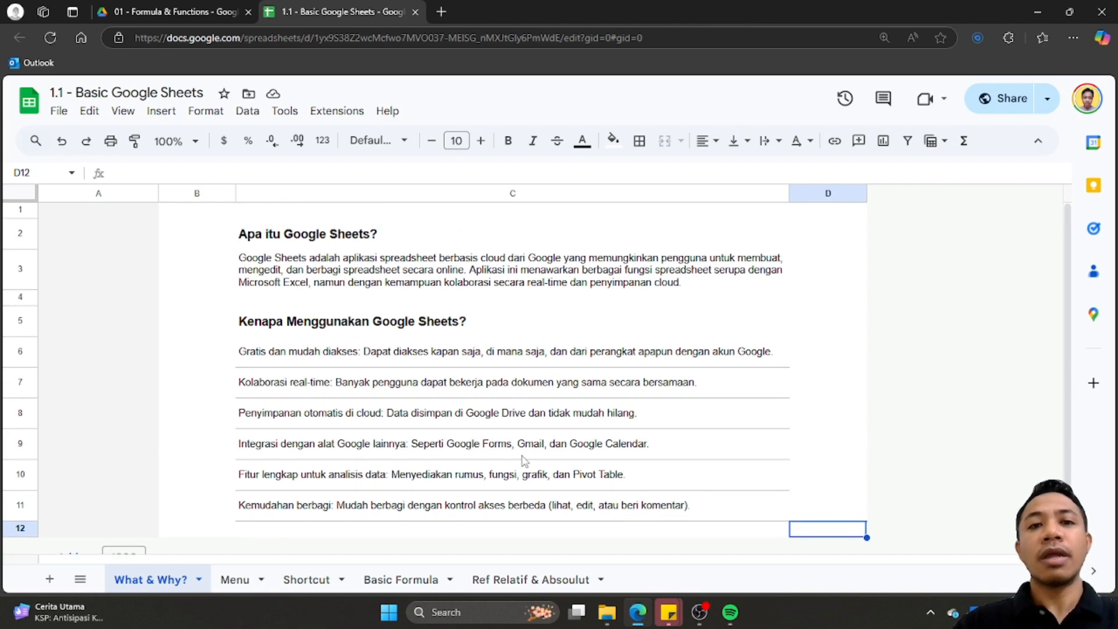
scroll(524, 461, "down", 1)
scroll(524, 461, "up", 1)
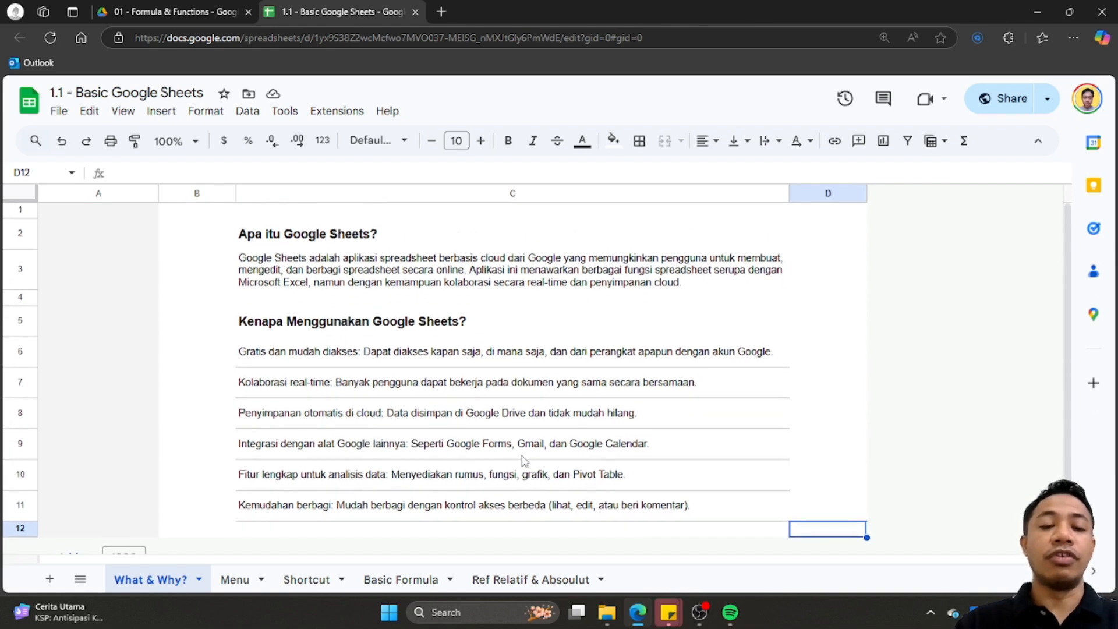
left_click(647, 529)
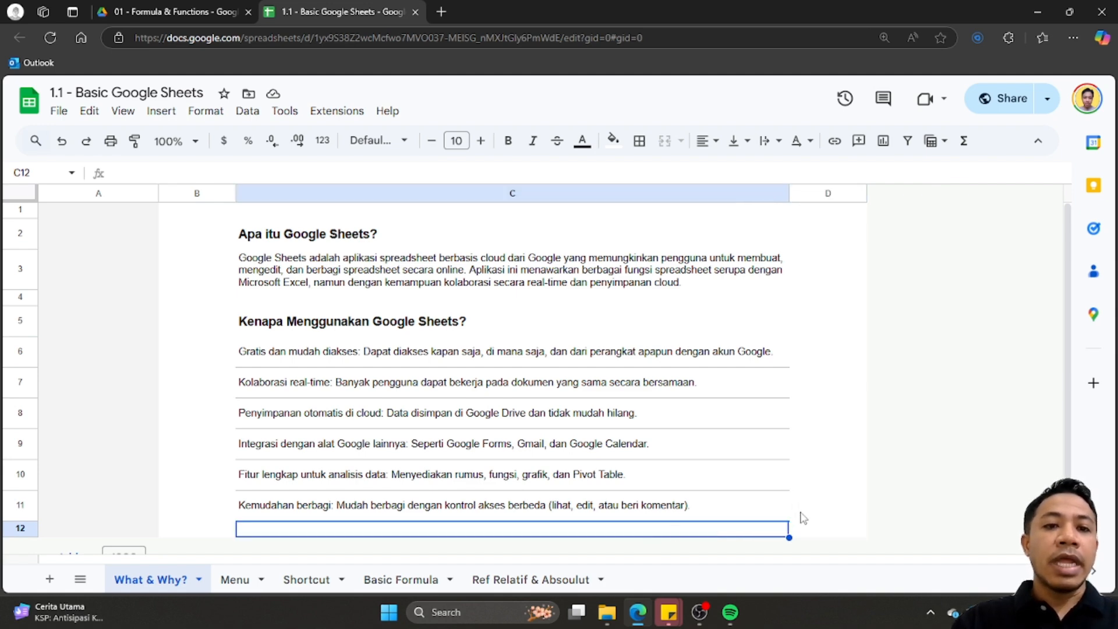
scroll(829, 452, "down", 1)
scroll(829, 452, "up", 1)
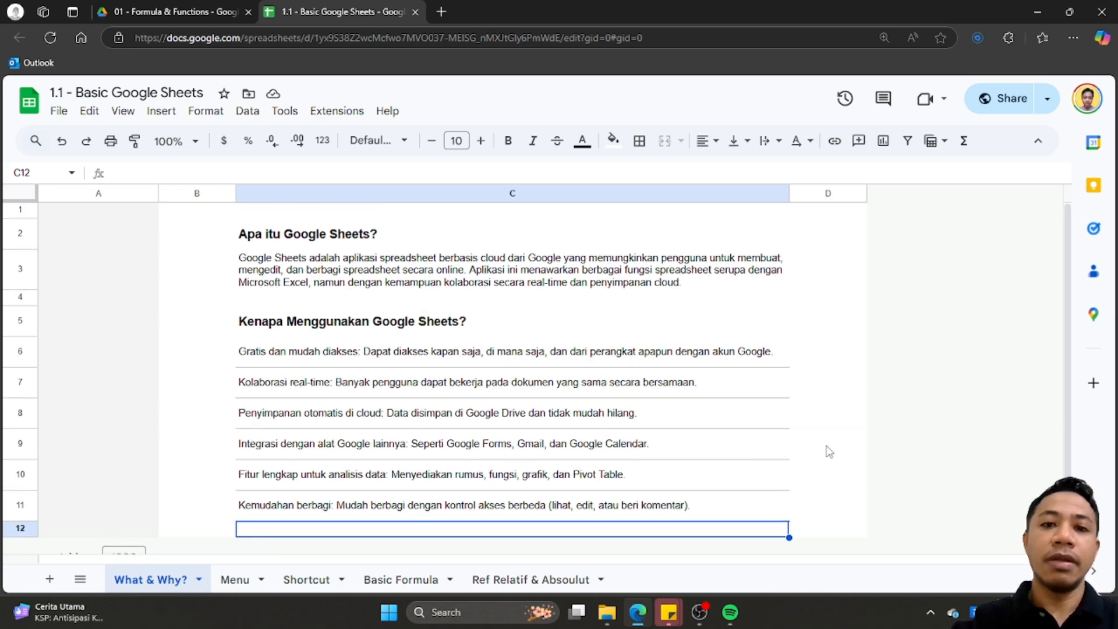
scroll(723, 454, "down", 1)
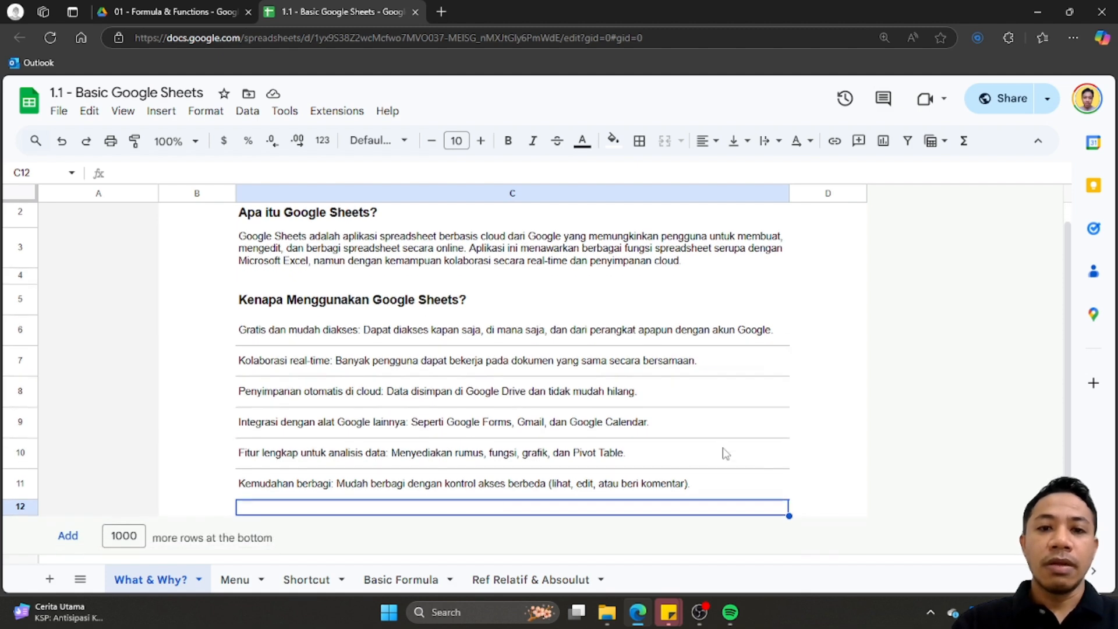
scroll(723, 452, "up", 1)
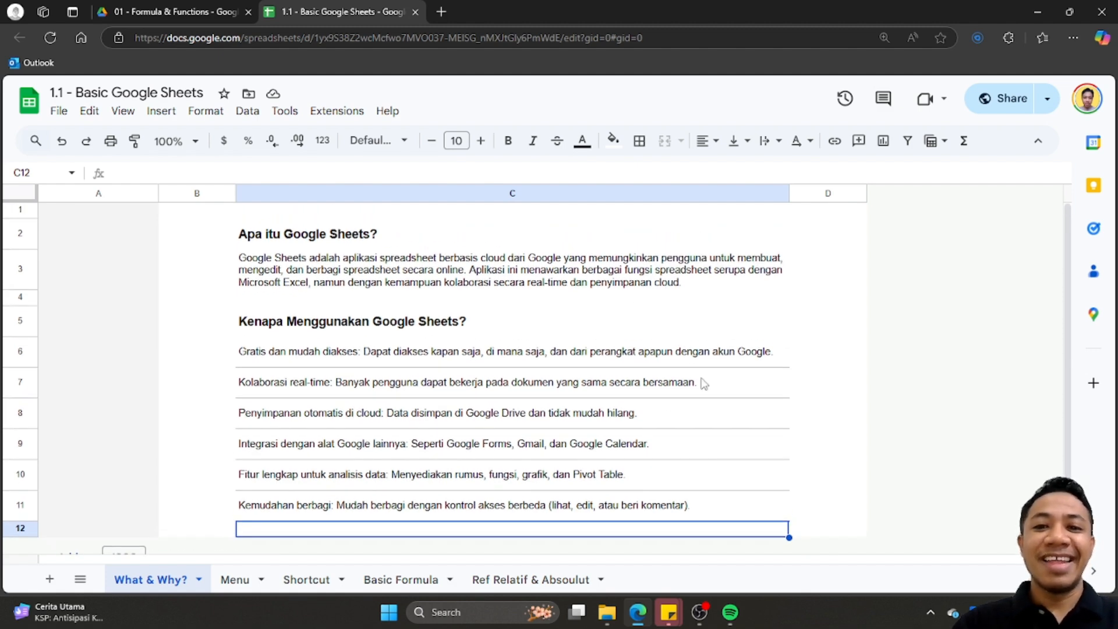
scroll(771, 435, "down", 1)
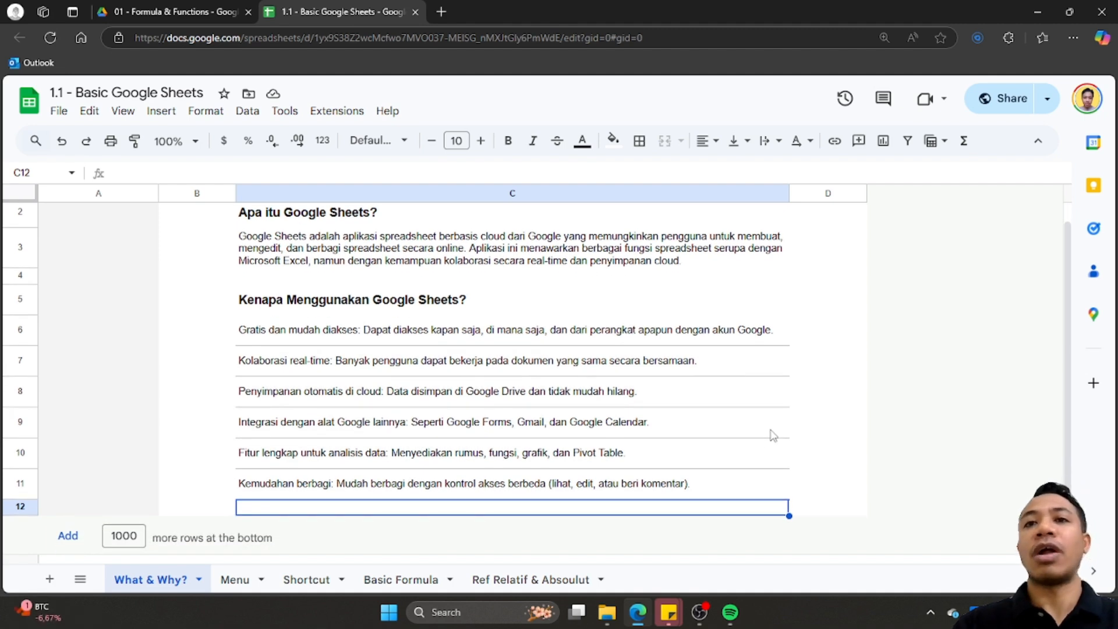
Review the definition of Google Sheets in cell C3 and the section on reasons to use it in C5 to C11
left_click(582, 265)
scroll(655, 313, "up", 1)
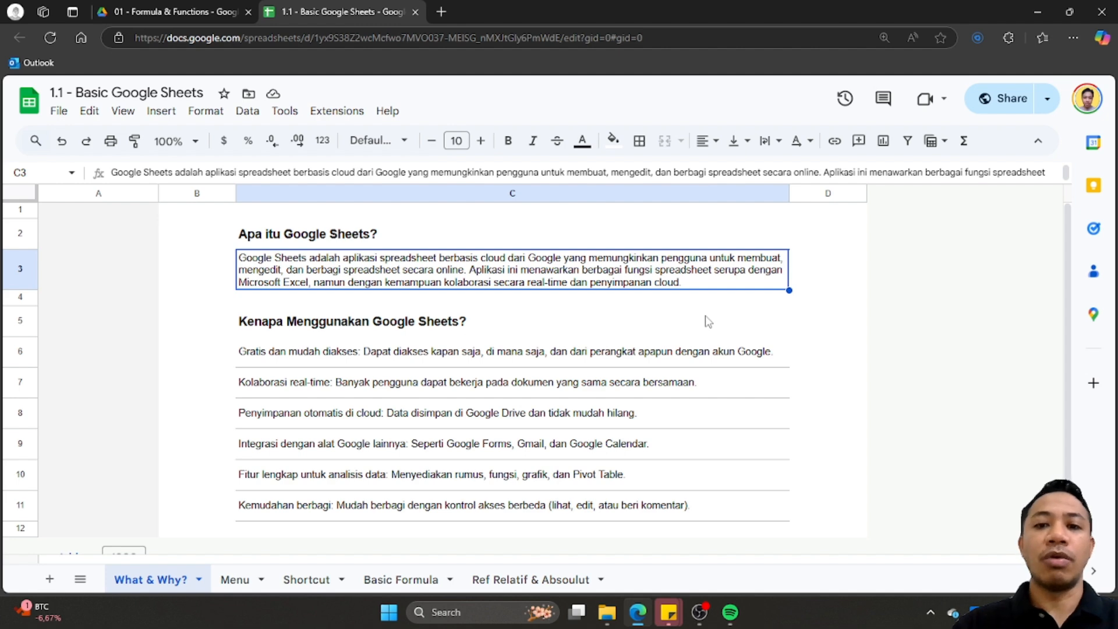
left_click(756, 325)
left_click(752, 517)
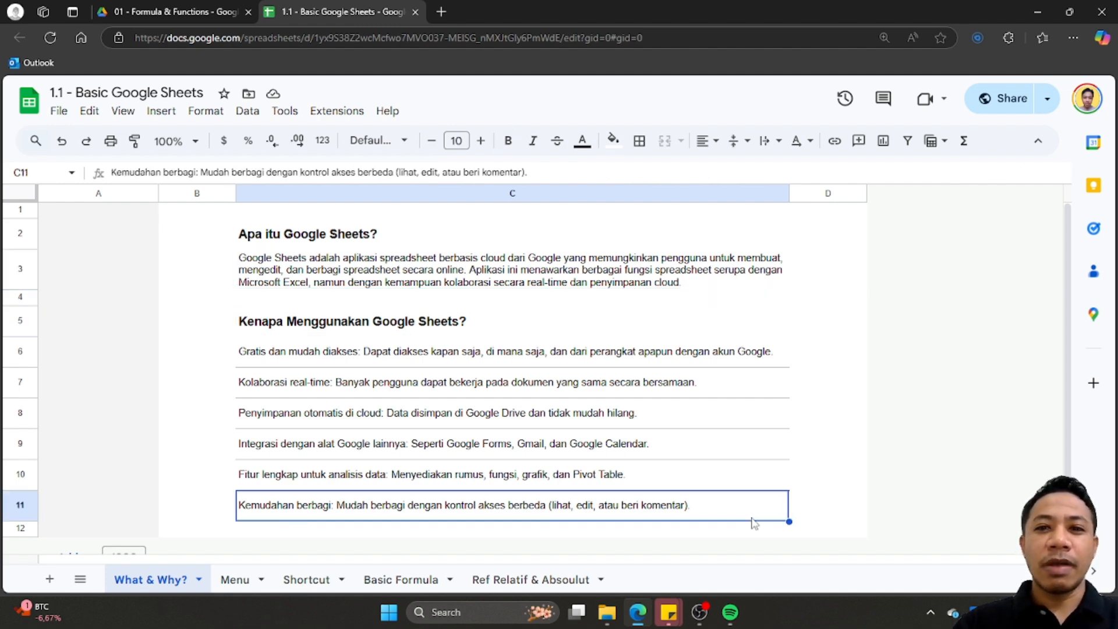
scroll(754, 523, "down", 1)
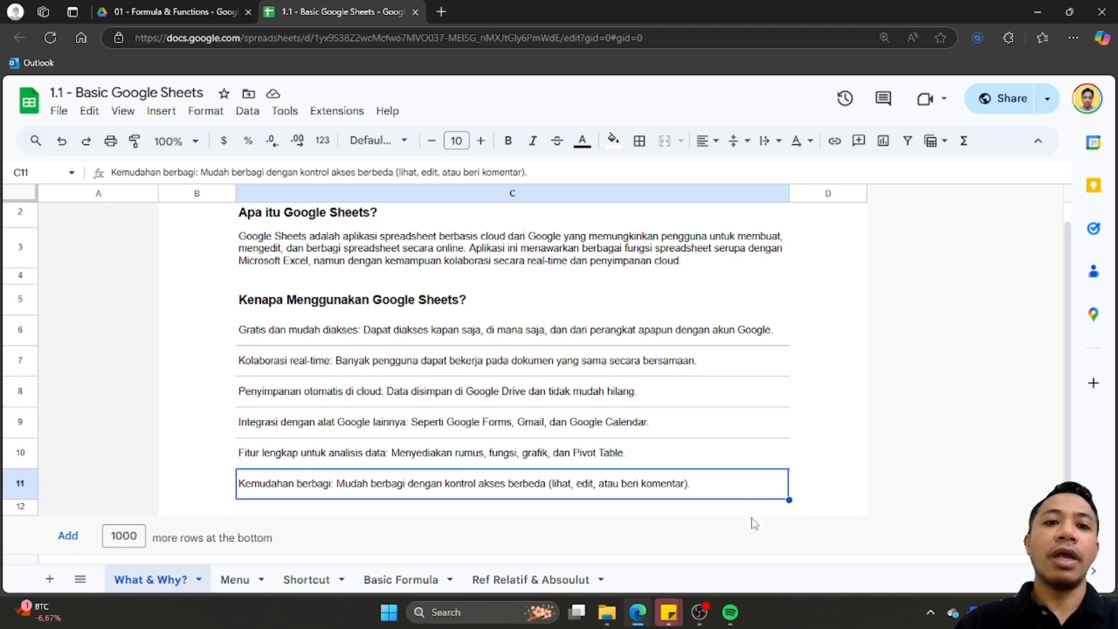
scroll(778, 459, "up", 1)
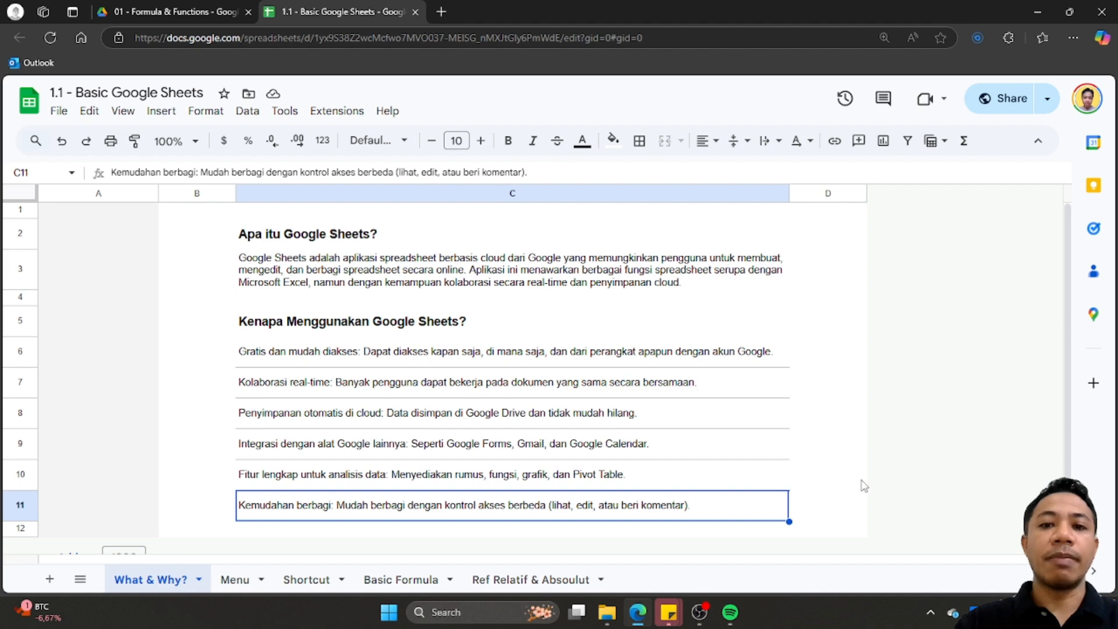
scroll(831, 481, "down", 1)
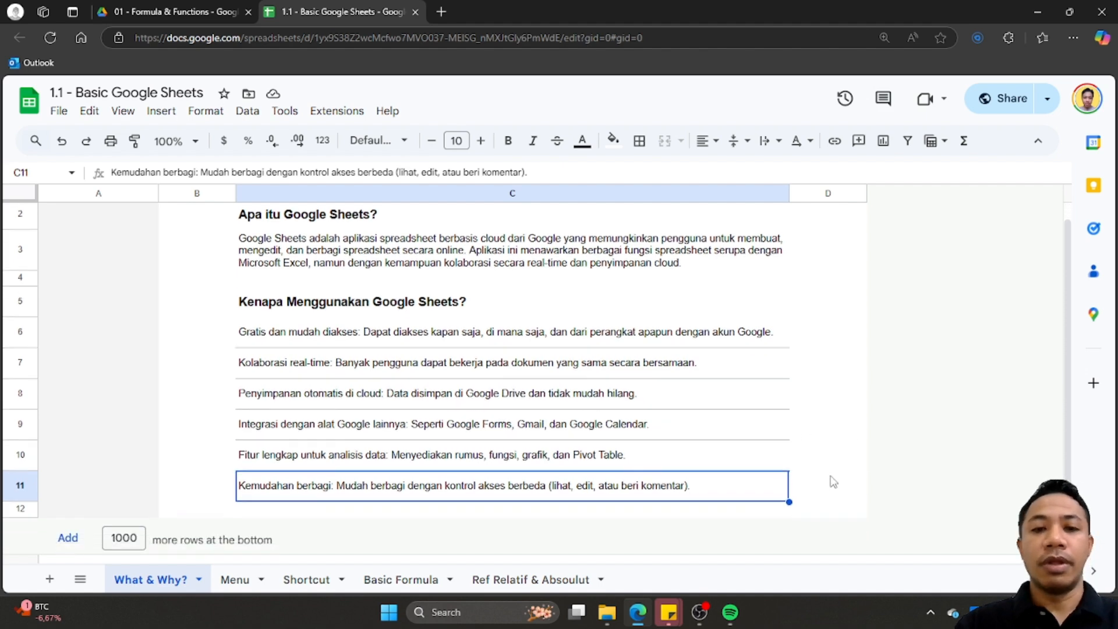
scroll(833, 482, "up", 1)
scroll(832, 482, "down", 1)
scroll(833, 482, "up", 1)
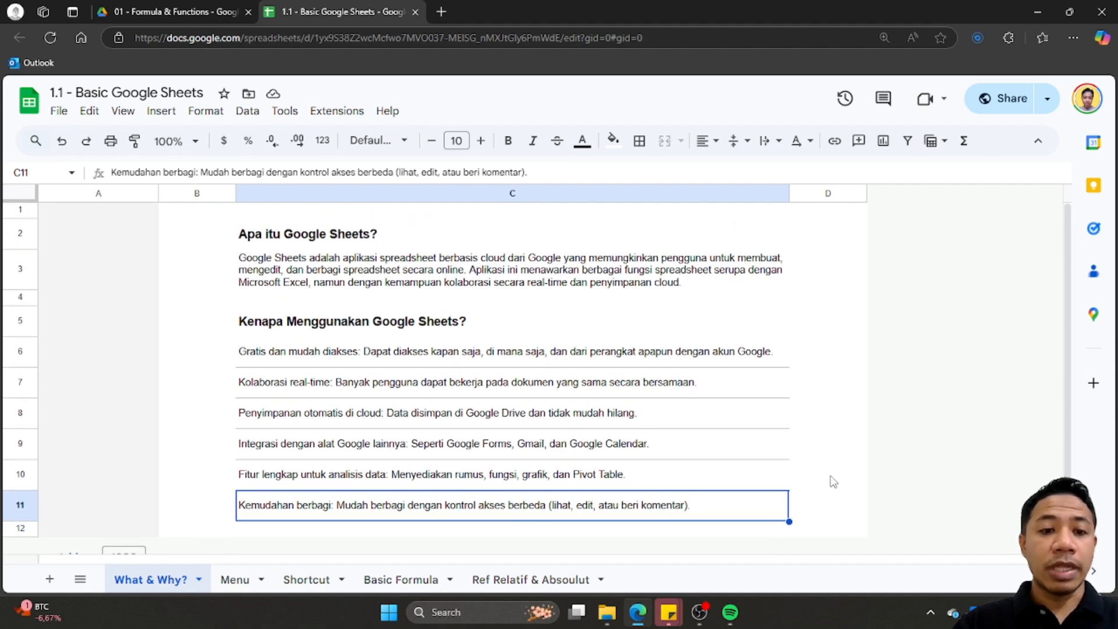
left_click(834, 385)
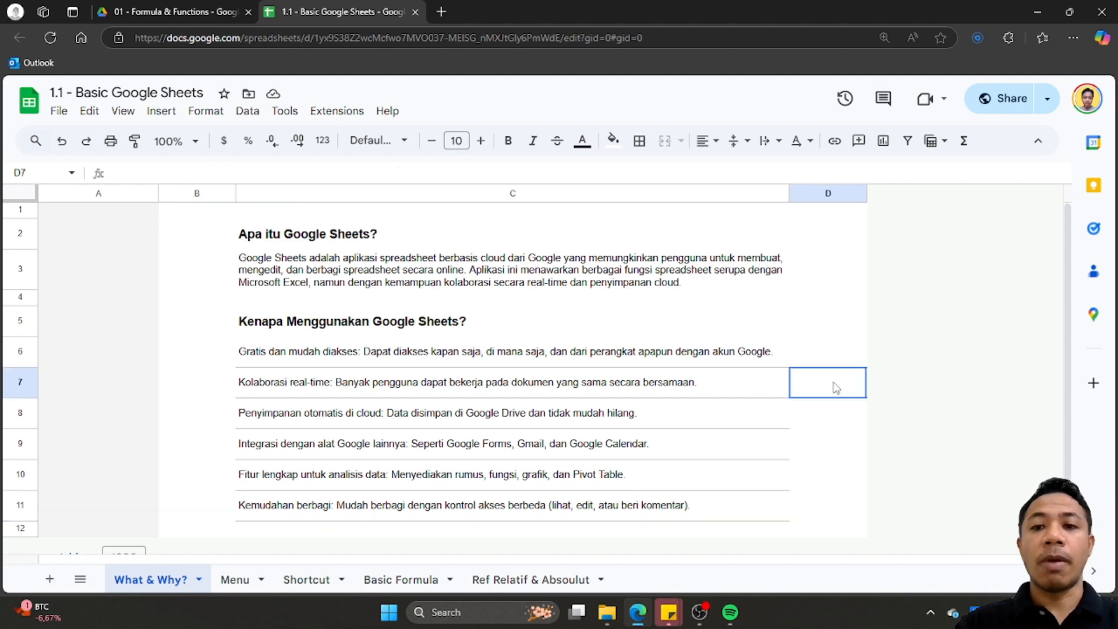
left_click(725, 328)
left_click(612, 271)
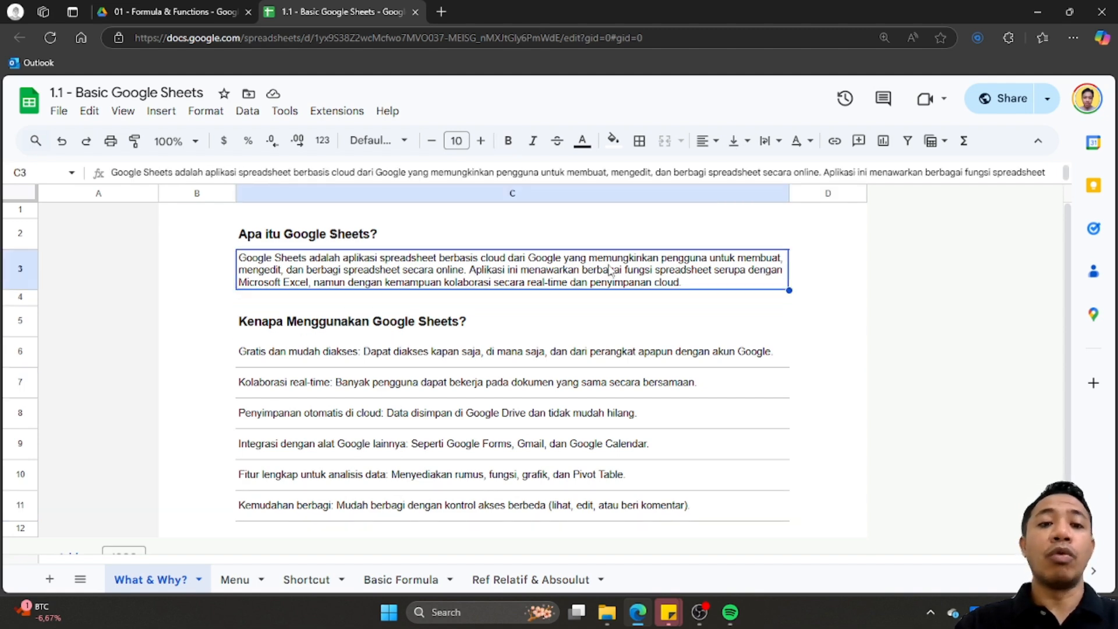
left_click(494, 235)
scroll(531, 396, "down", 1)
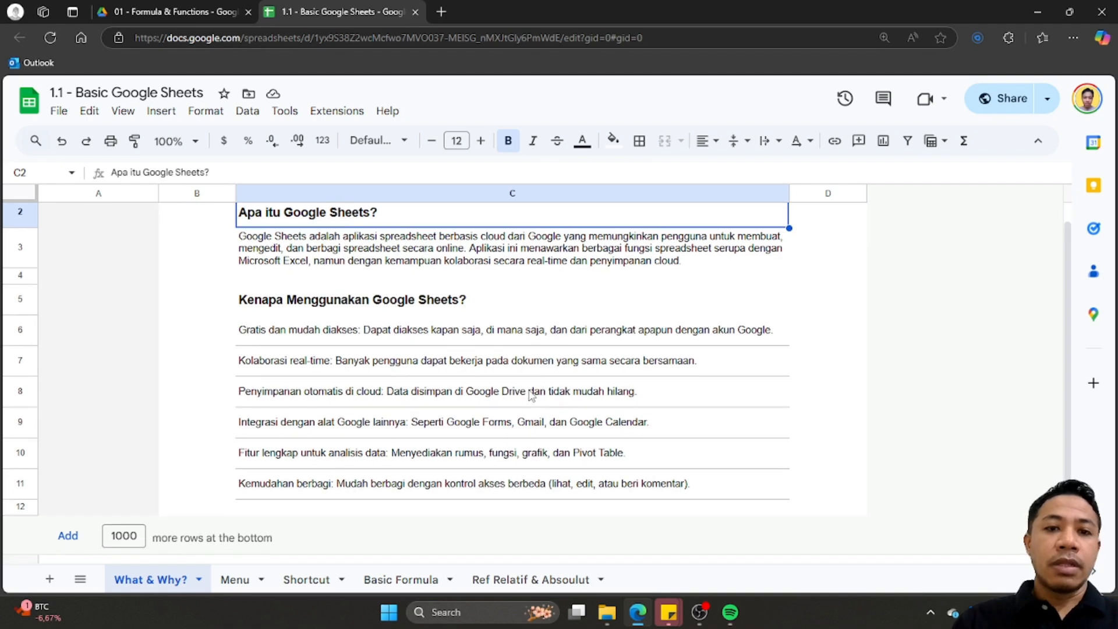
scroll(531, 396, "up", 1)
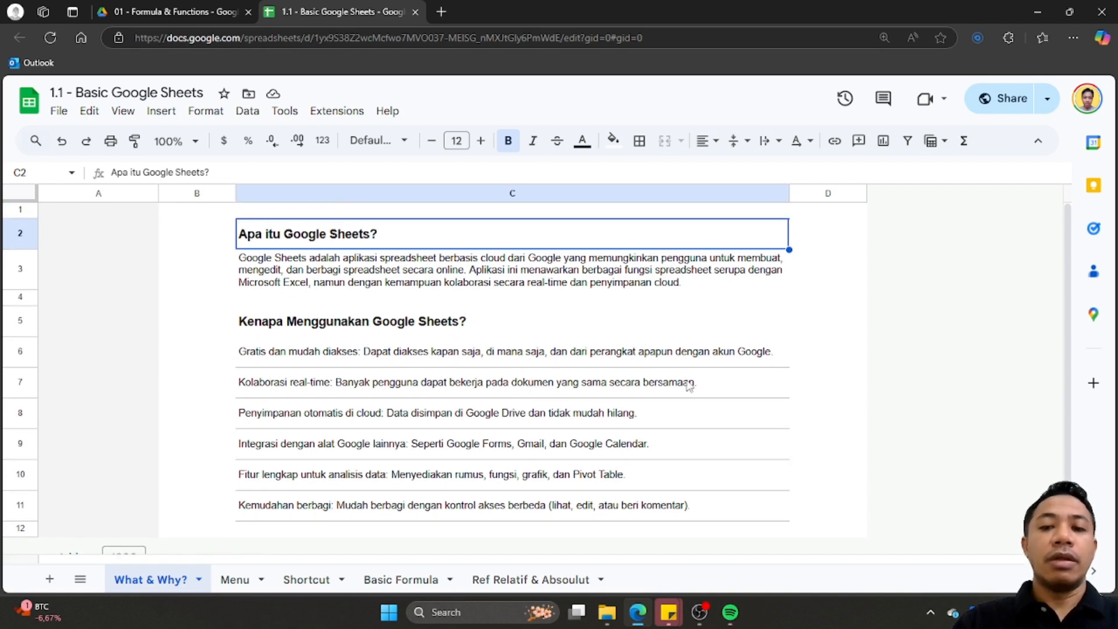
scroll(729, 458, "down", 1)
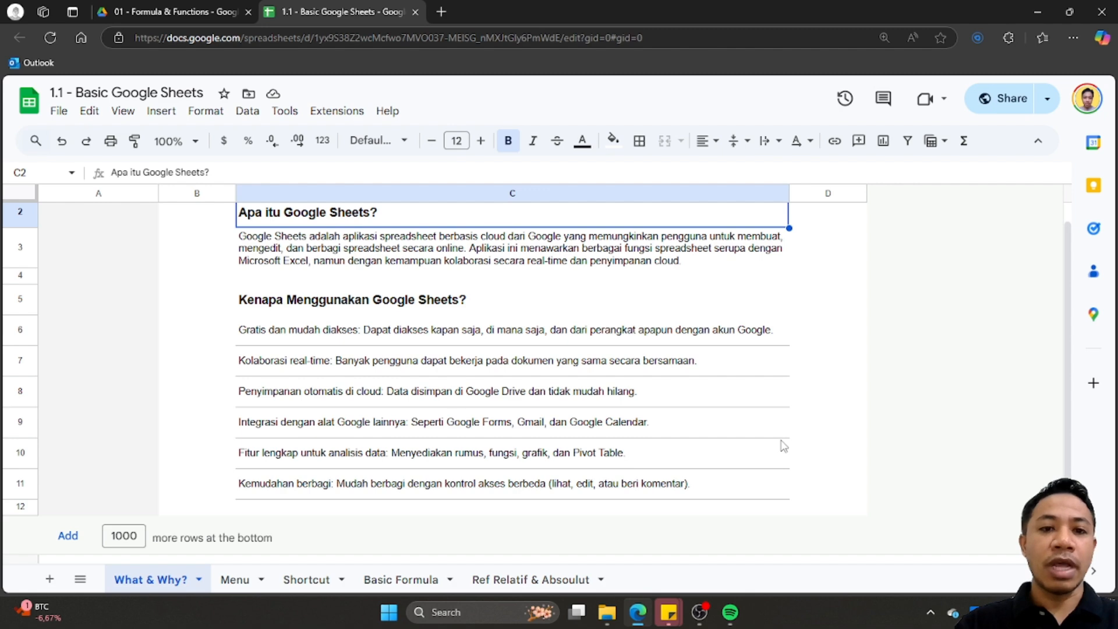
Read the first reason for using Google Sheets, free and easy access, in cell C6
left_click(705, 345)
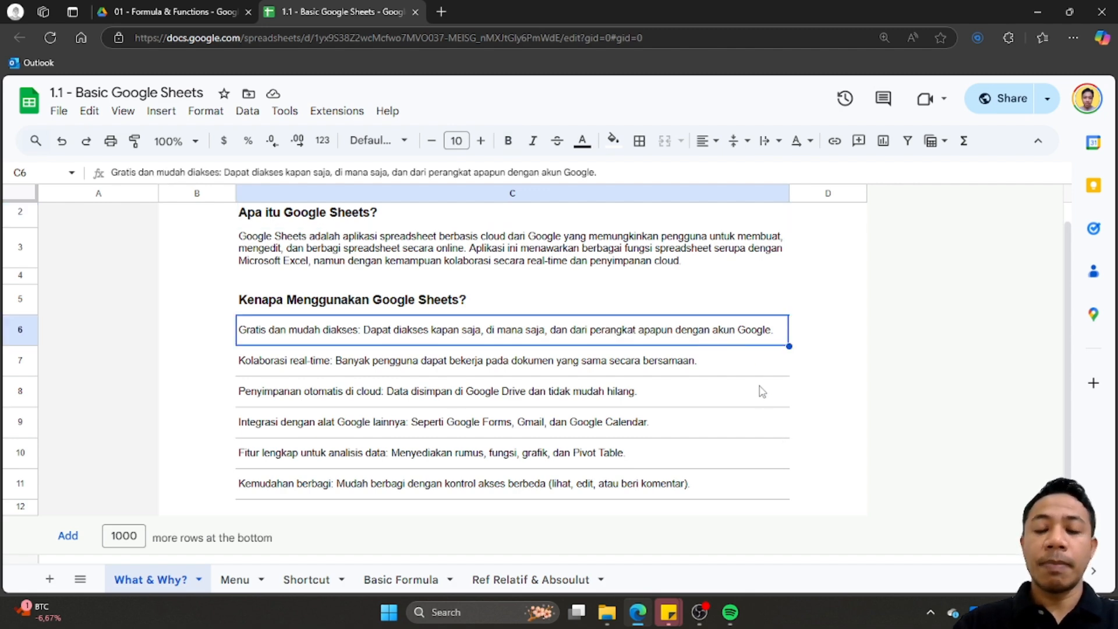
key("Down")
key("Up")
key("Down")
key("Up")
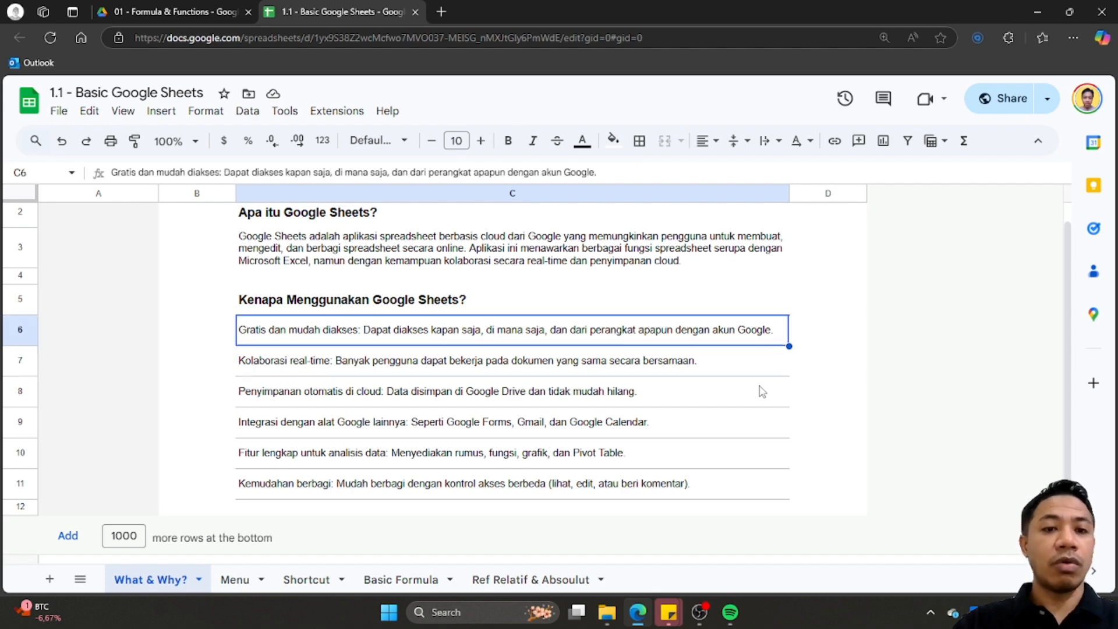
key("Down")
key("Up")
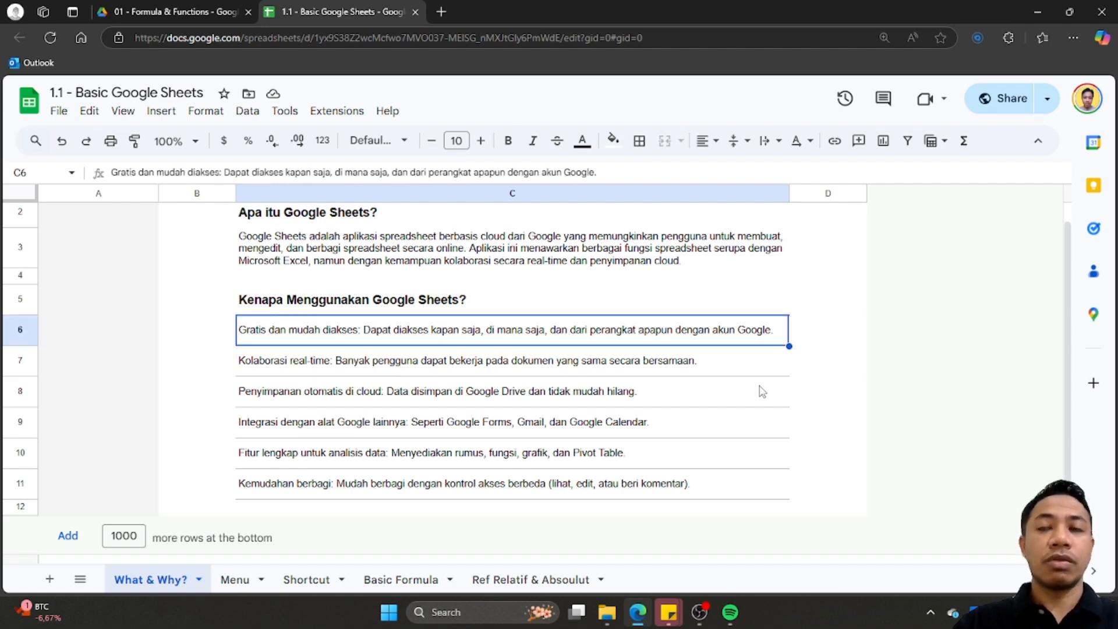
key("Down")
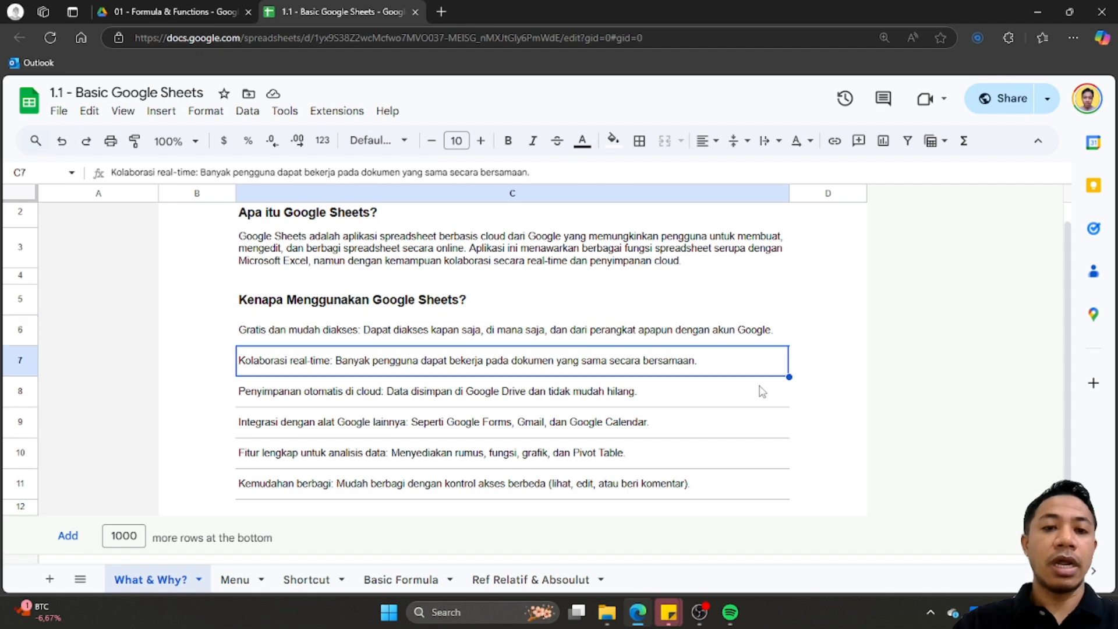
key("Up")
key("Down")
key("Up")
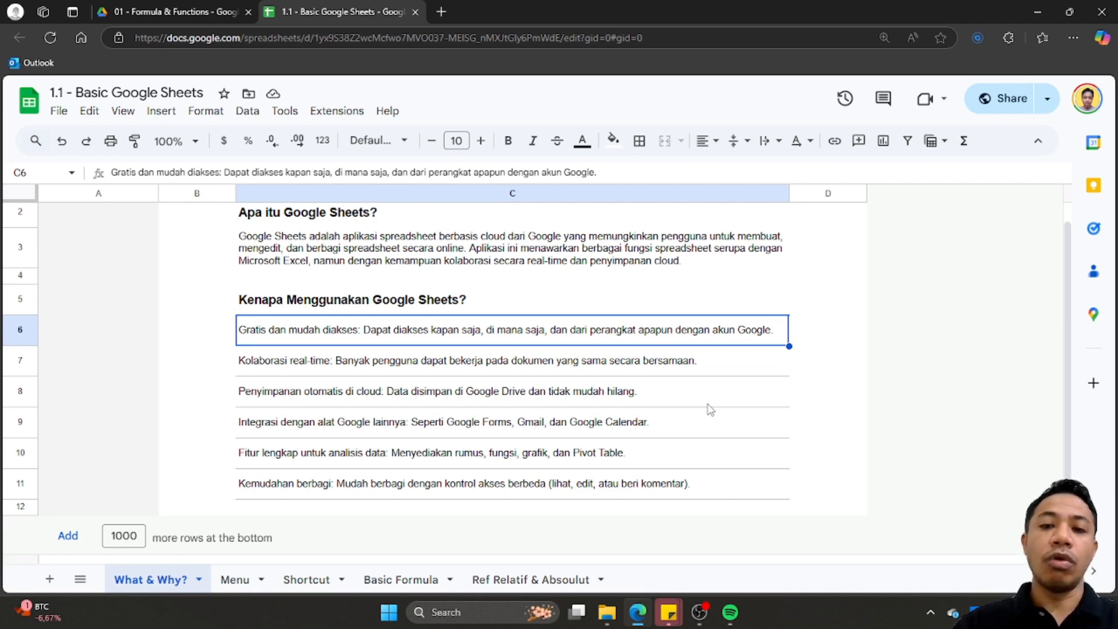
key("Down")
key("Up")
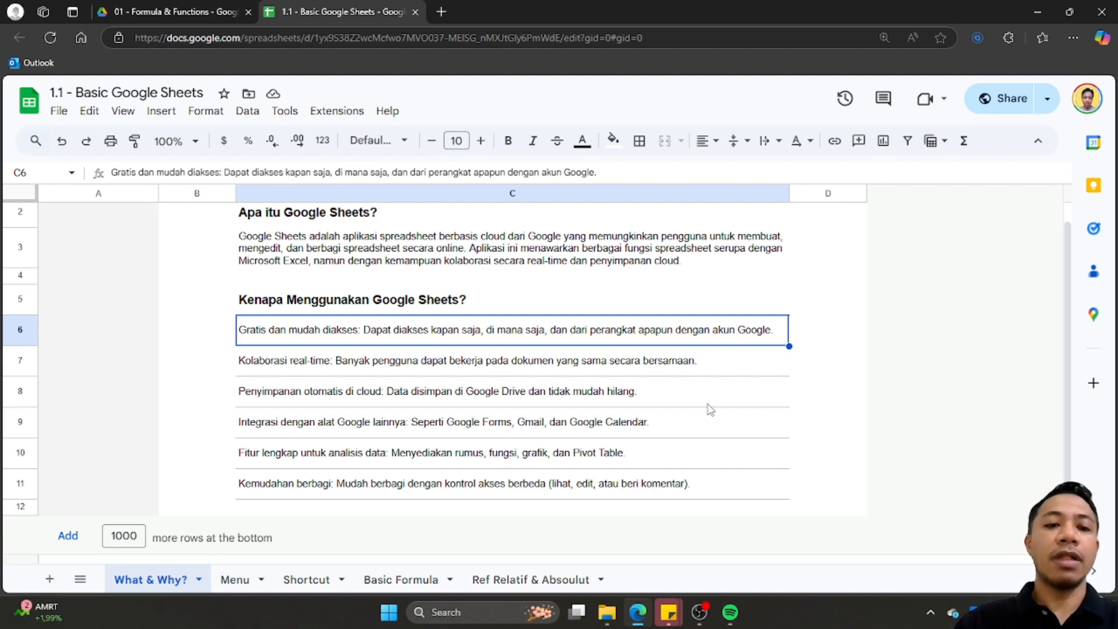
key("Down")
key("Up")
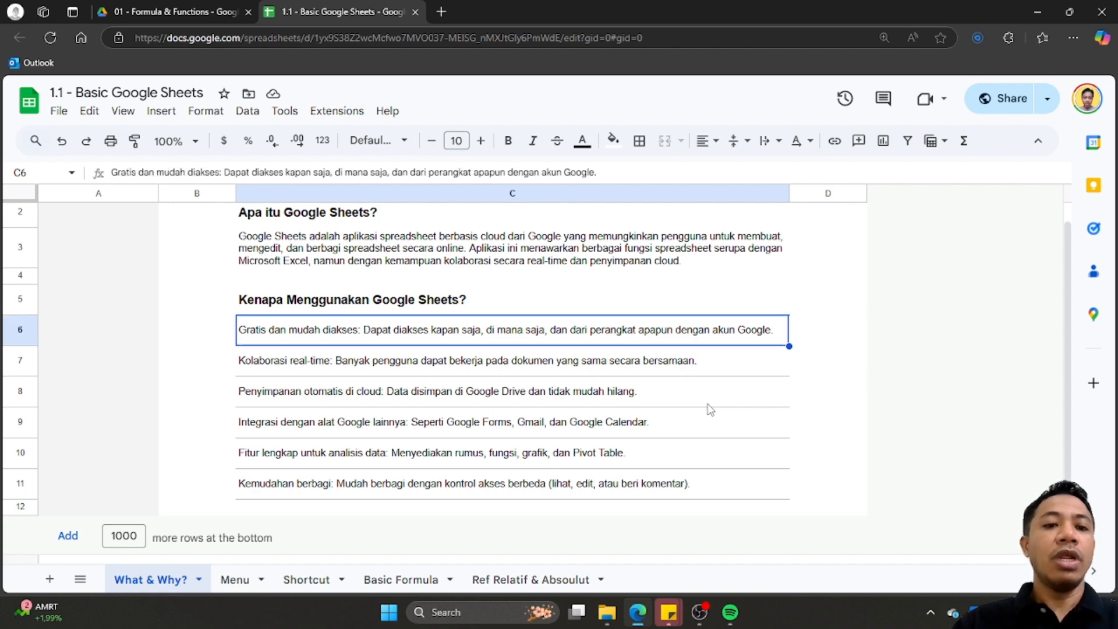
key("Down")
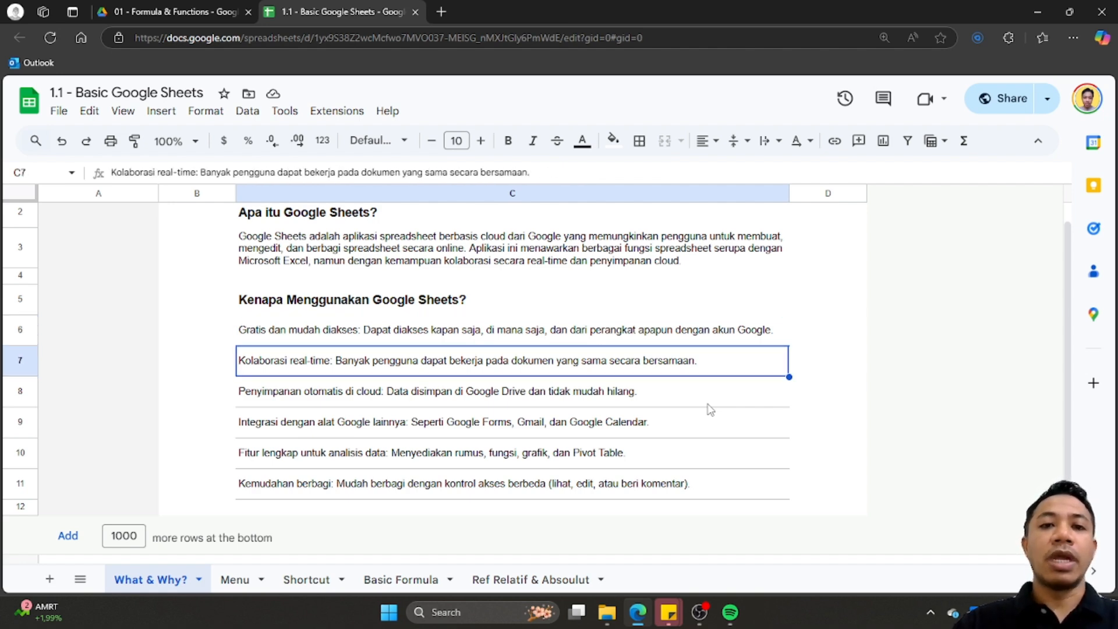
key("Up")
key("Down")
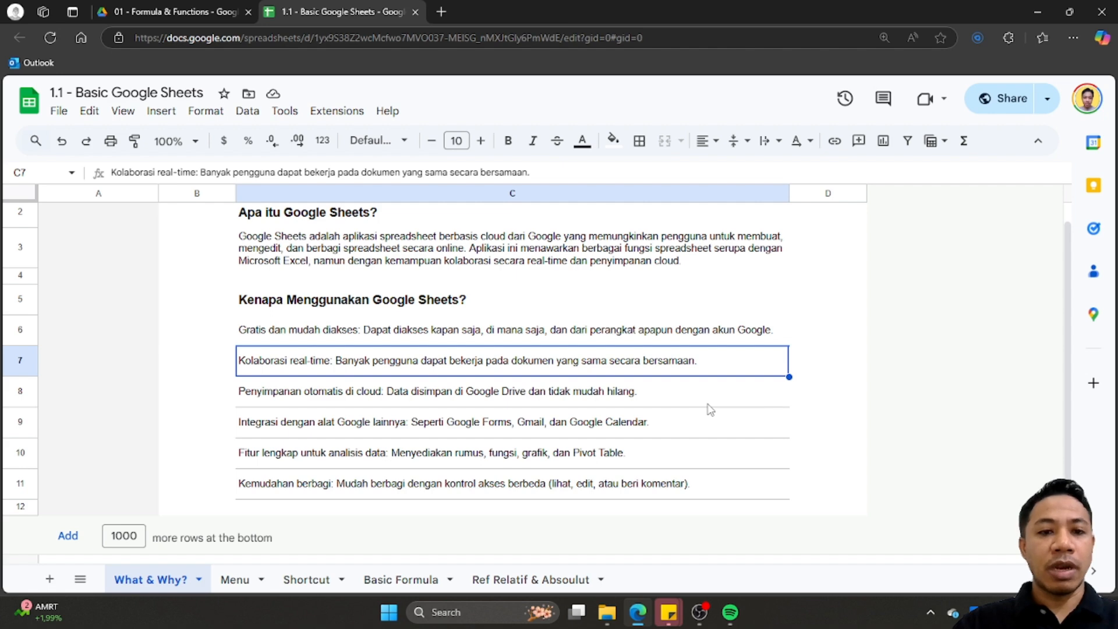
key("Up")
key("Down")
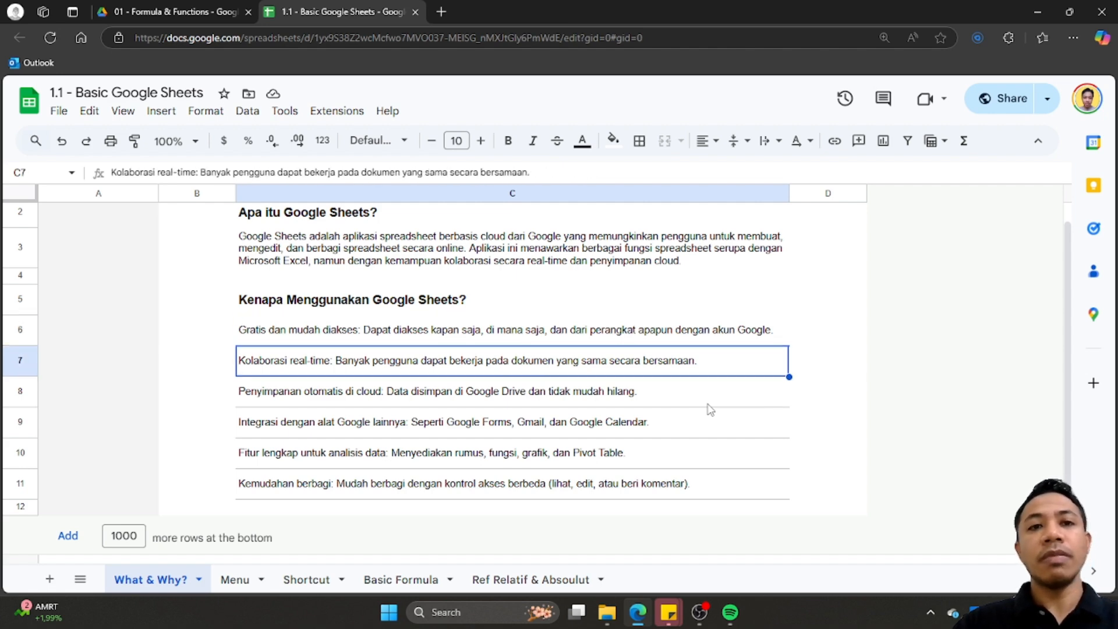
key("Up")
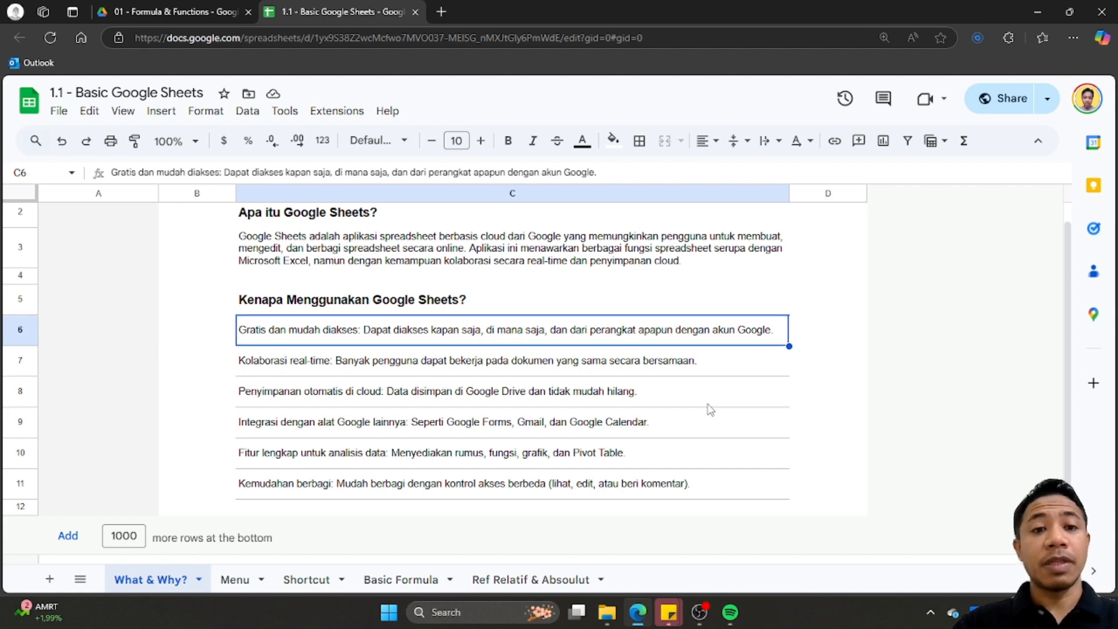
Read the second reason for using Google Sheets, real-time collaboration, in cell C7
key("Down")
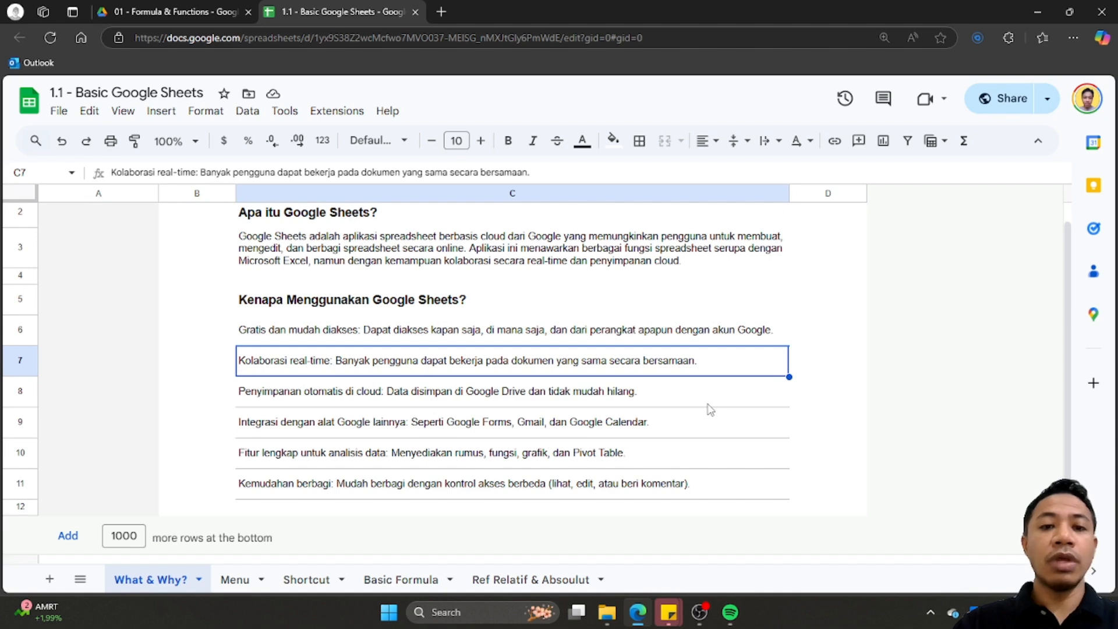
key("Down")
key("Up")
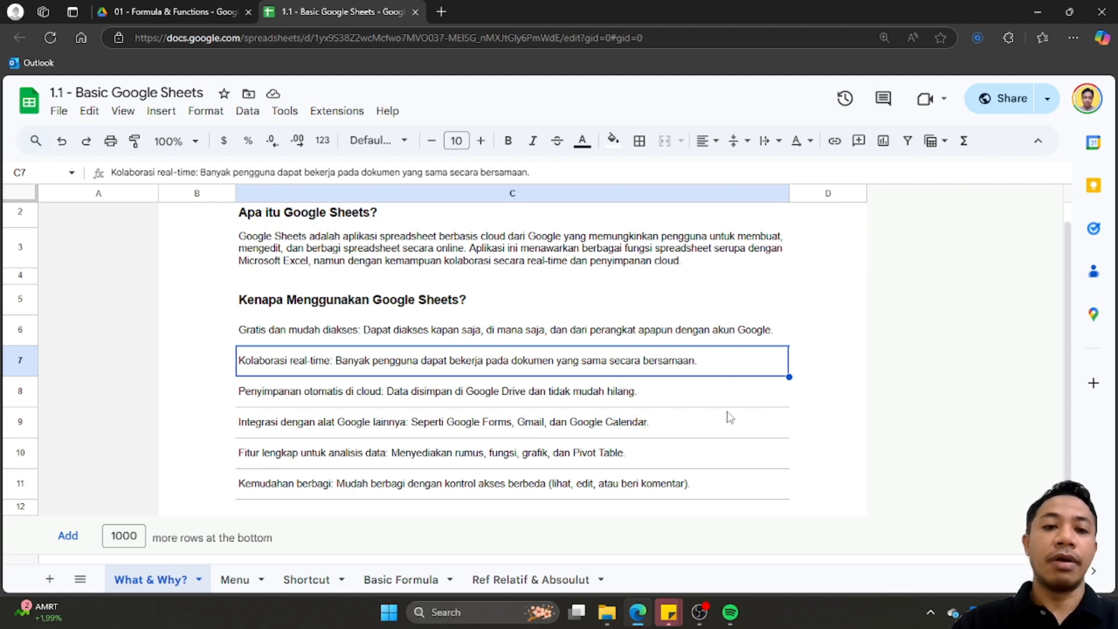
Read the third reason, automatic cloud storage in Google Drive, in cell C8
key("Down")
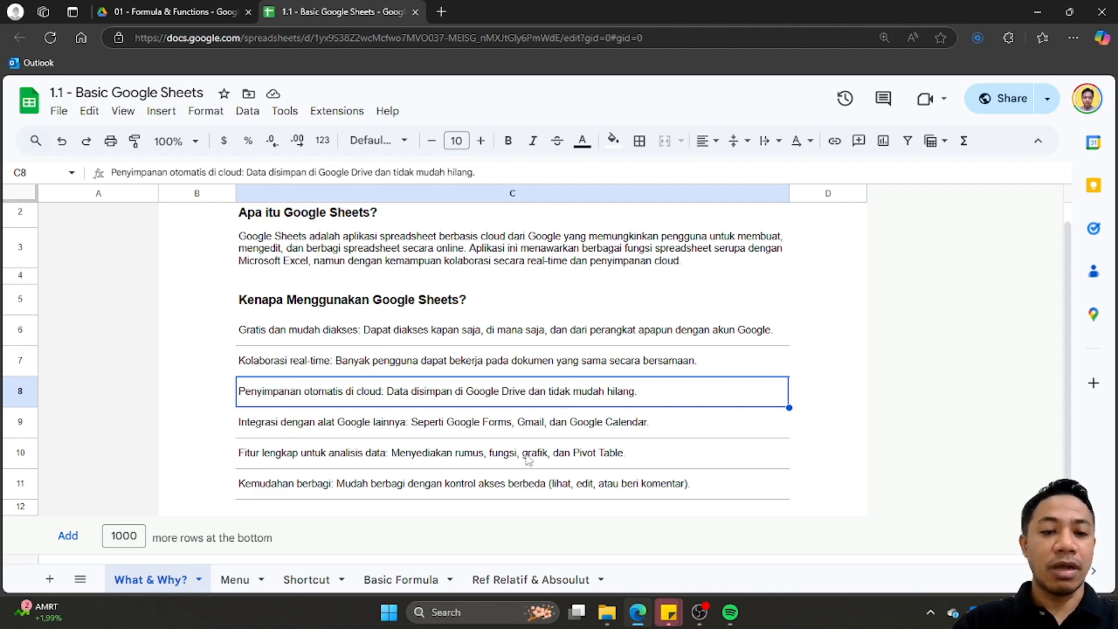
key("Down")
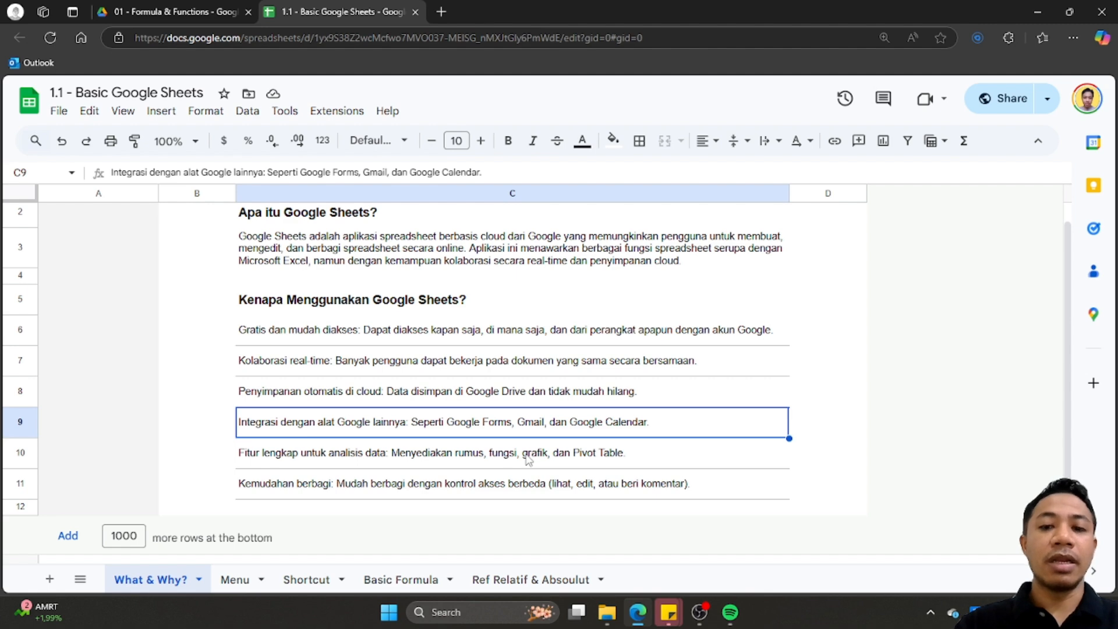
key("Up")
key("Down")
key("Up")
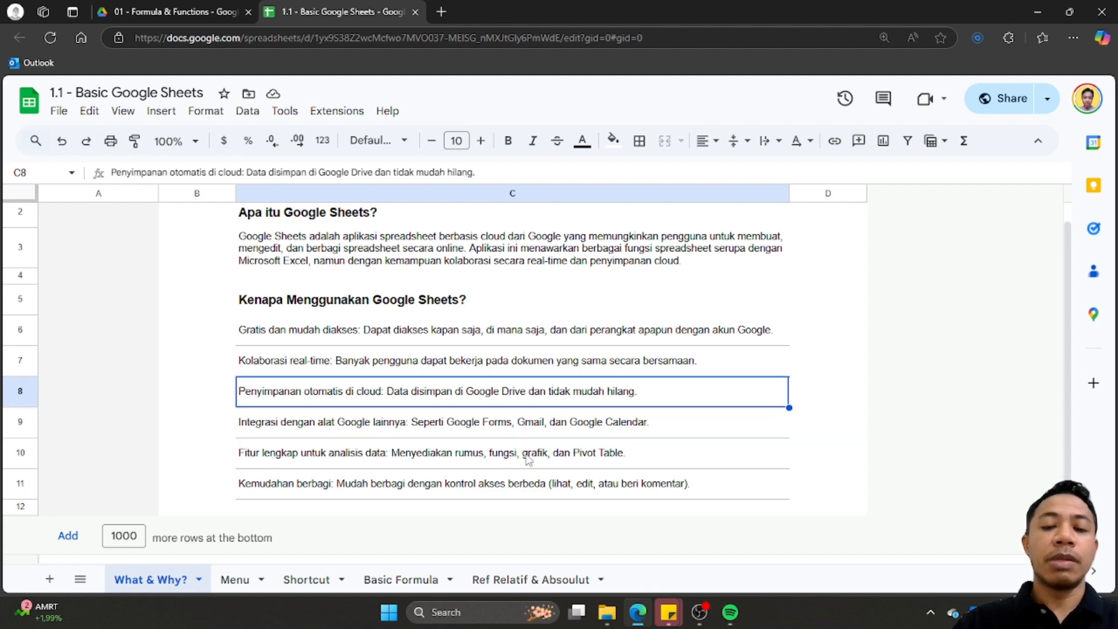
Read the fourth reason, integration with other Google tools such as Forms, Gmail and Calendar, in cell C9
key("Down")
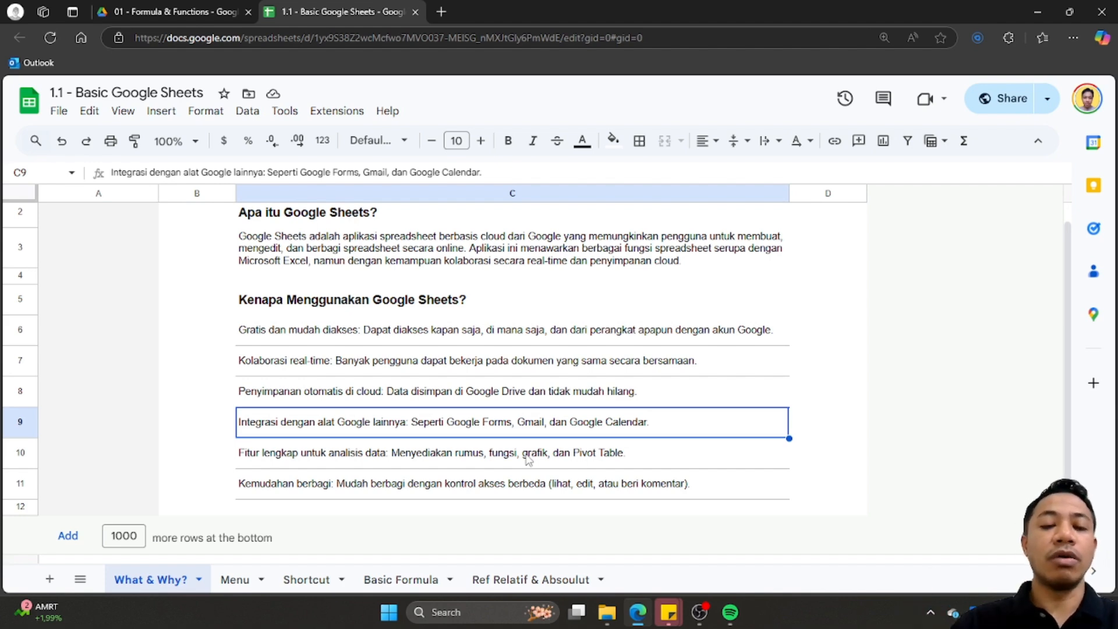
key("Down")
key("Up")
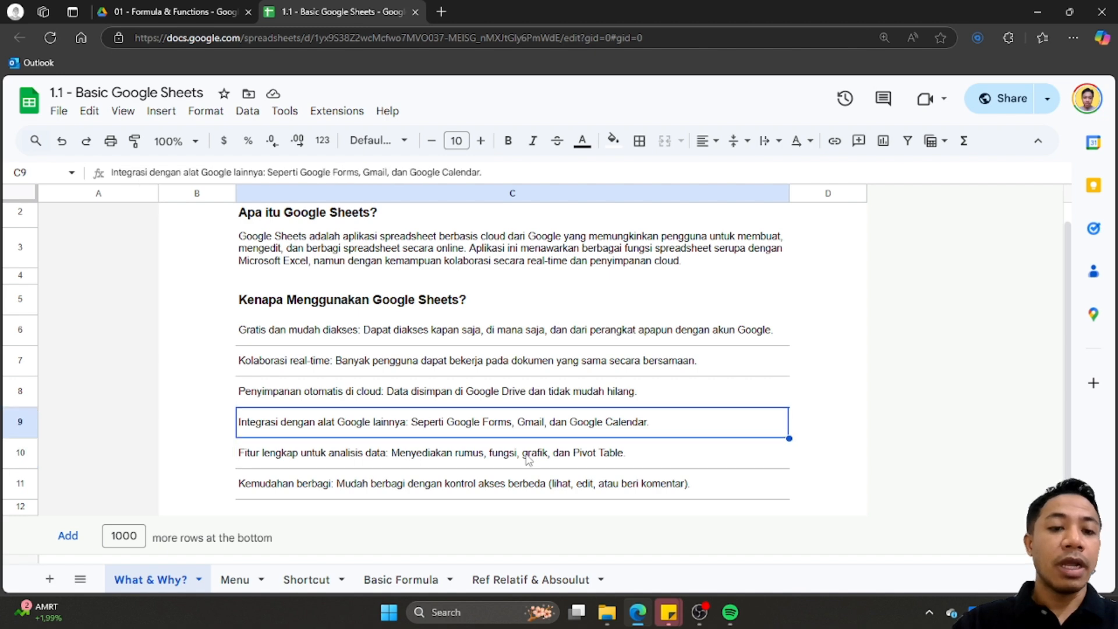
Read the fifth reason, complete data analysis features with formulas, functions, charts and Pivot Tables, in cell C10
key("Down")
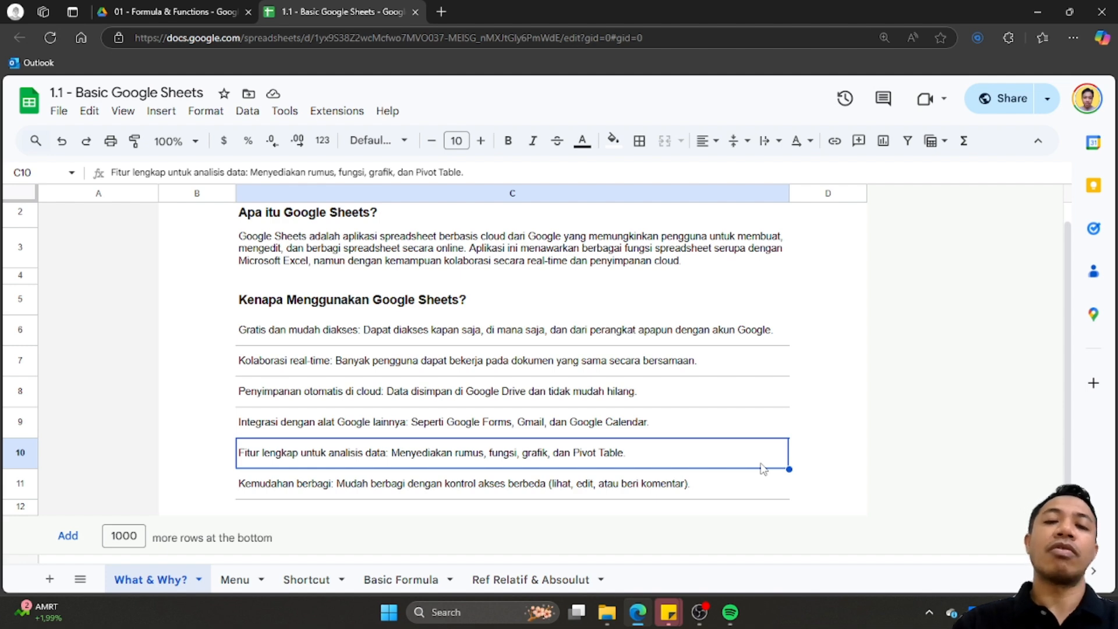
key("Up")
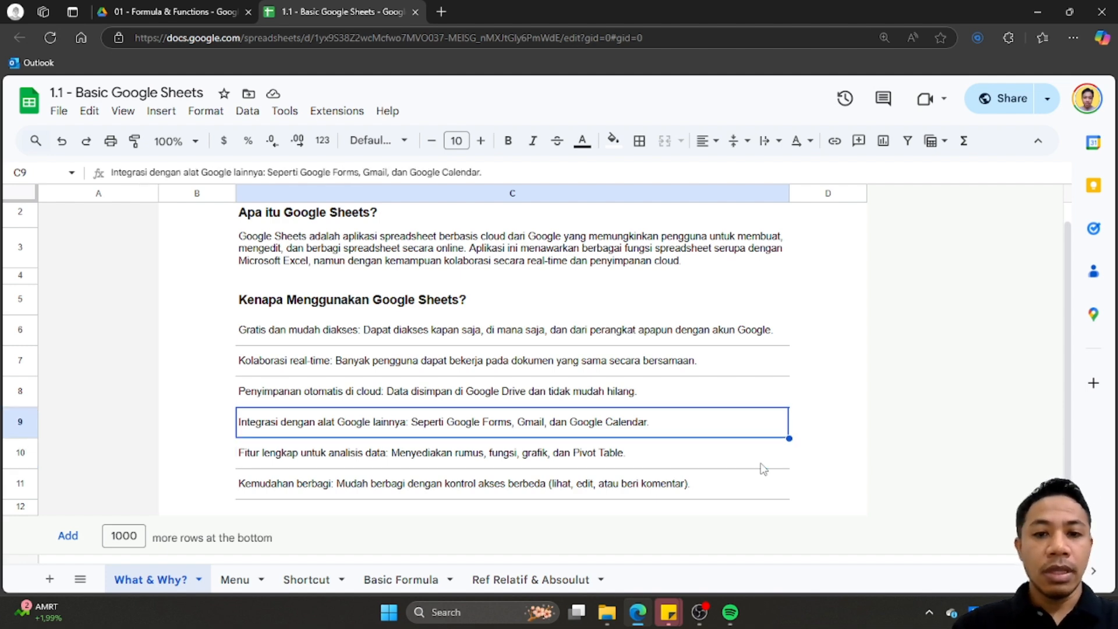
key("Down")
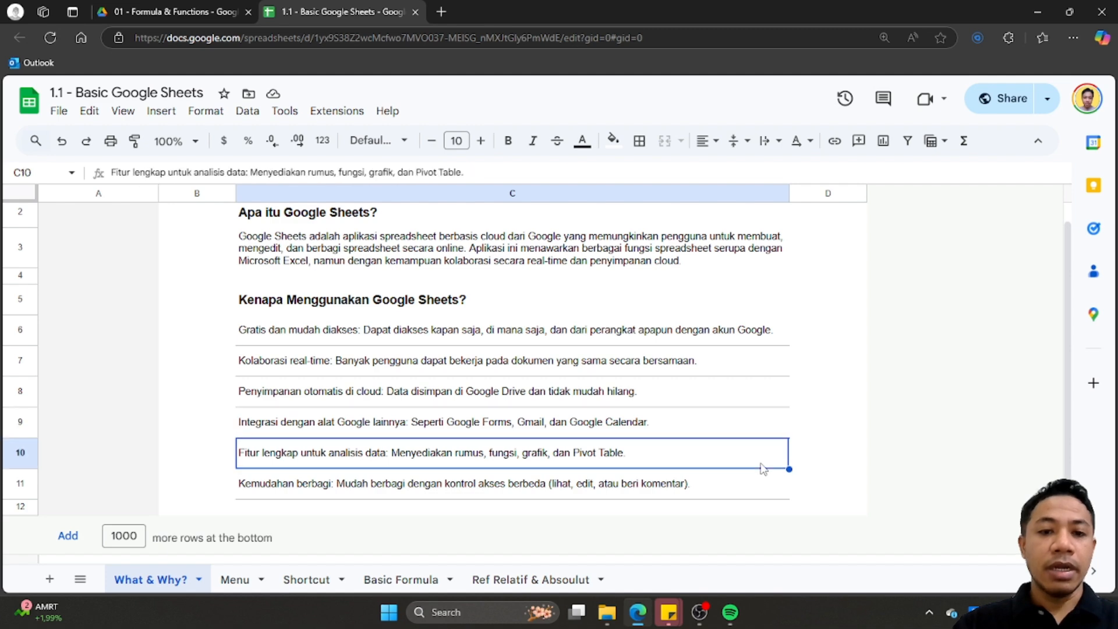
key("Up")
key("Down")
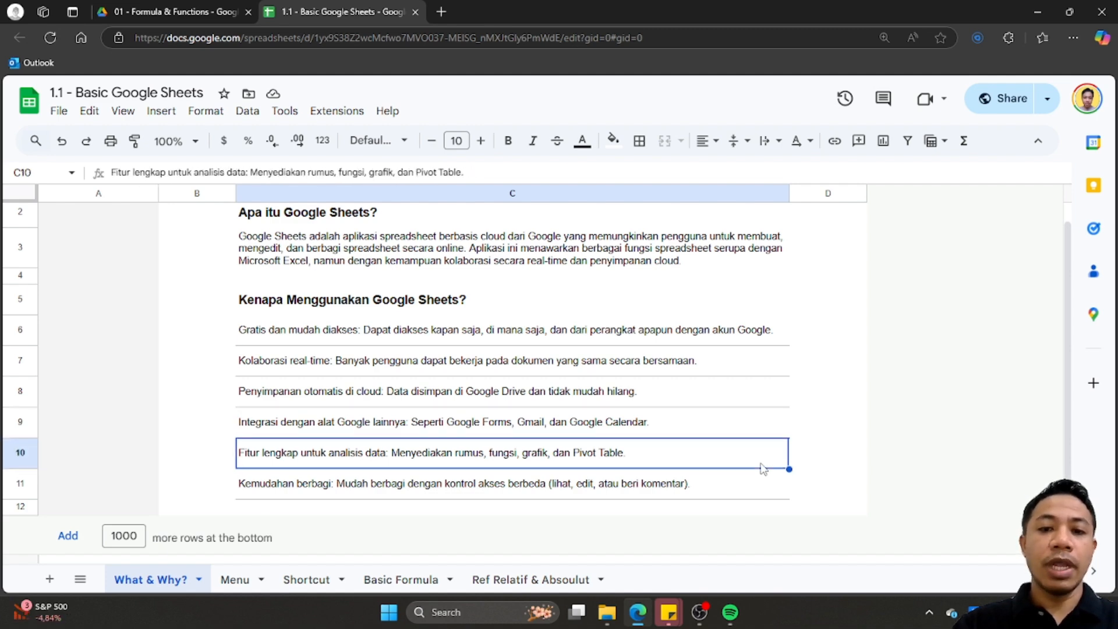
key("Up")
key("Down")
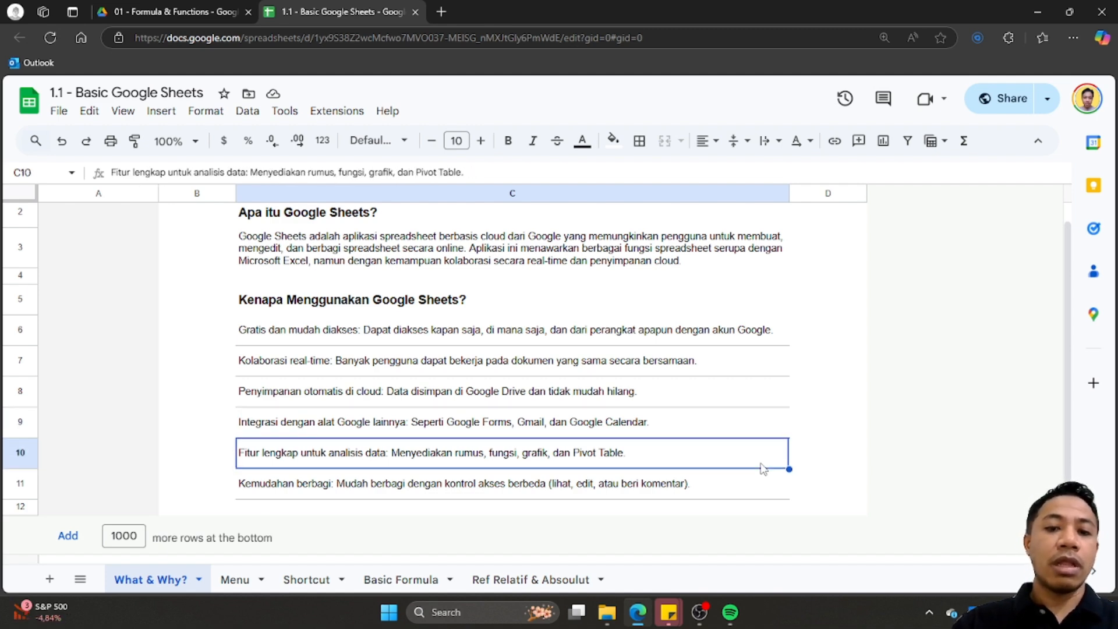
key("Up")
key("Down")
key("Up")
key("Down")
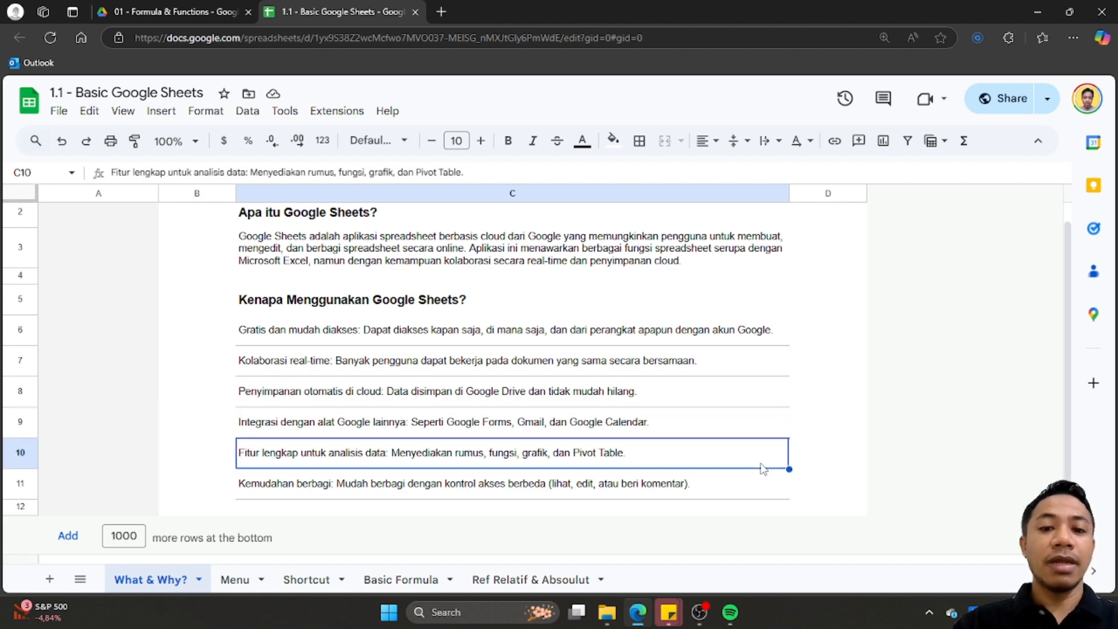
key("Up")
key("Up")
key("Down")
key("Down")
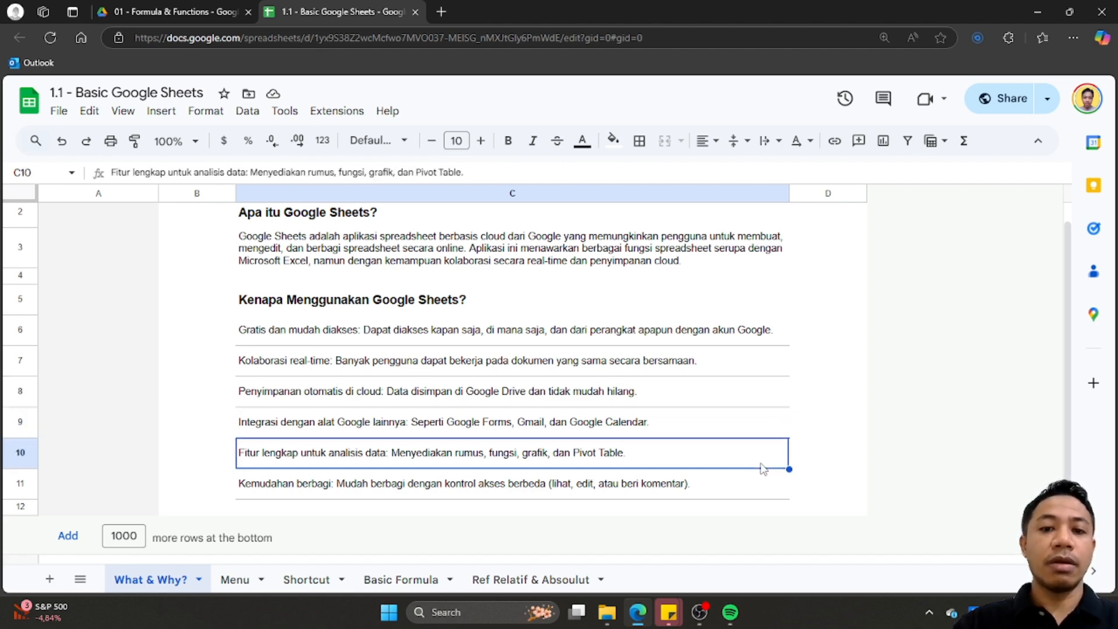
key("Up")
key("Down")
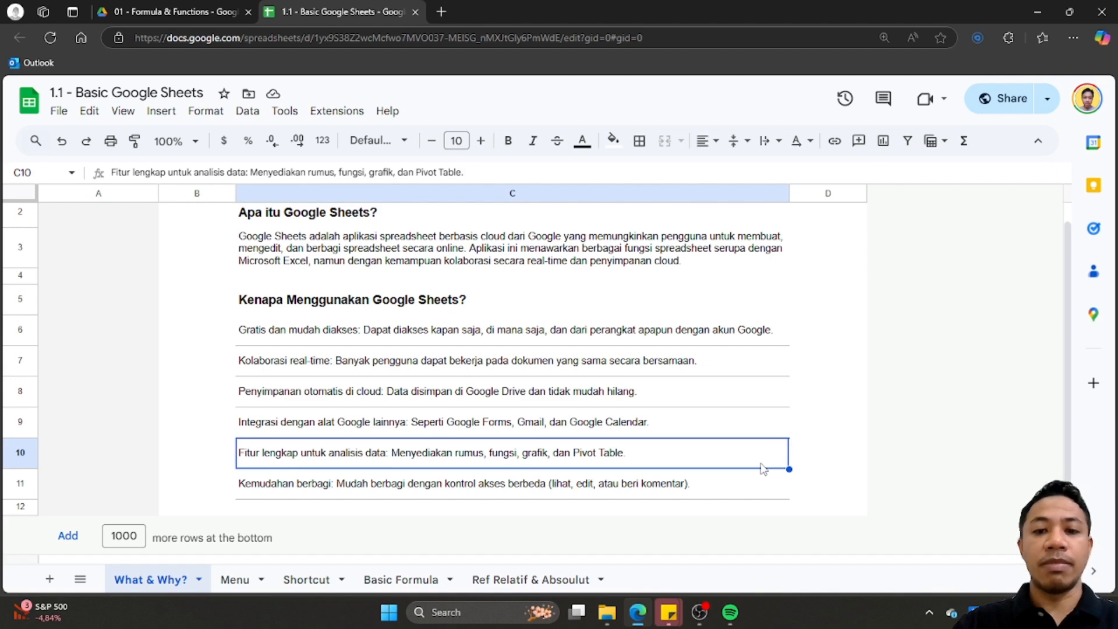
key("Down")
key("Up")
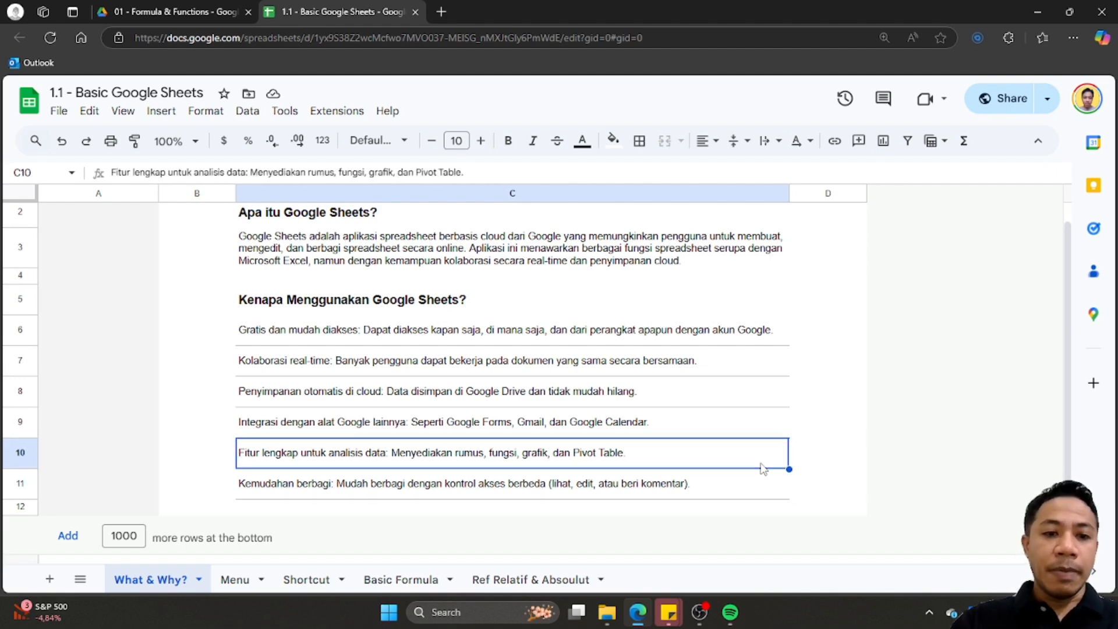
Read the last reason, easy sharing with different access controls, in cell C11
key("Down")
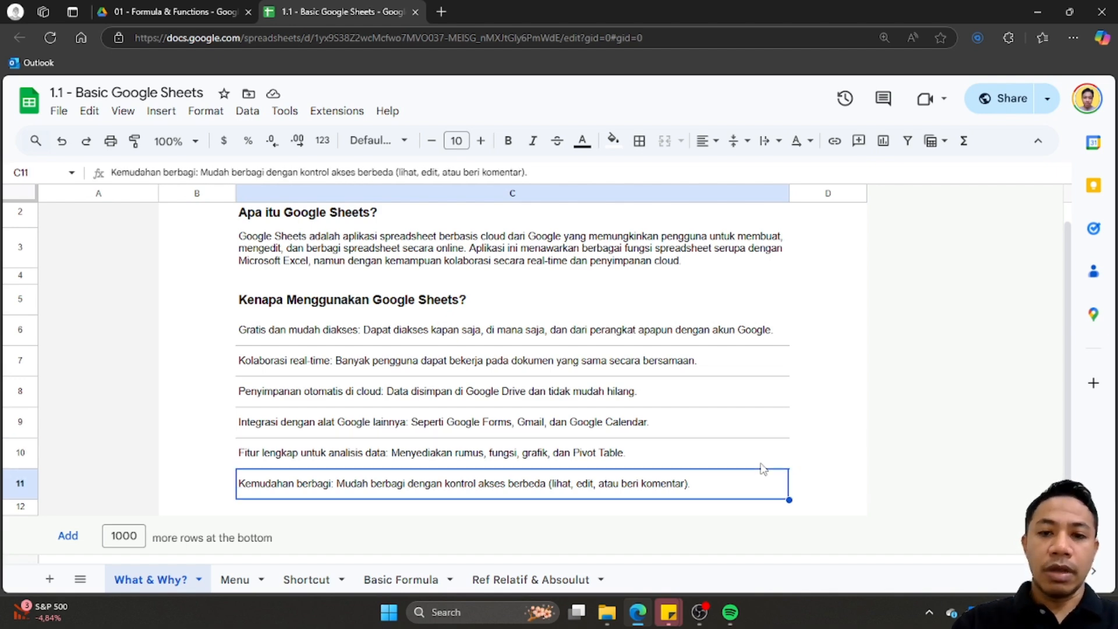
key("Right")
key("Left")
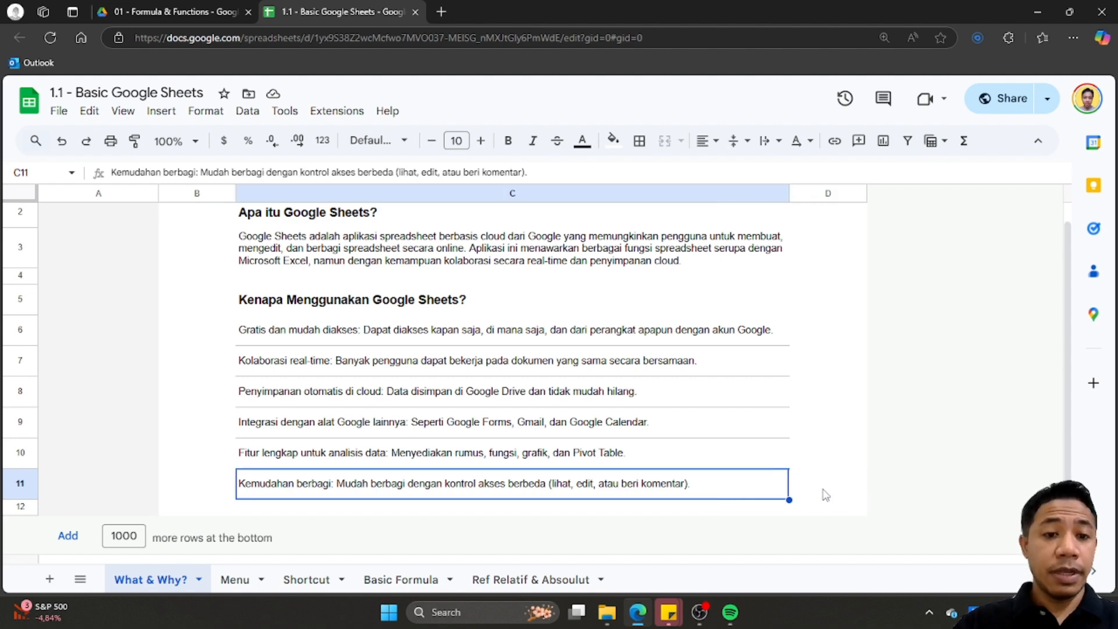
key("Down")
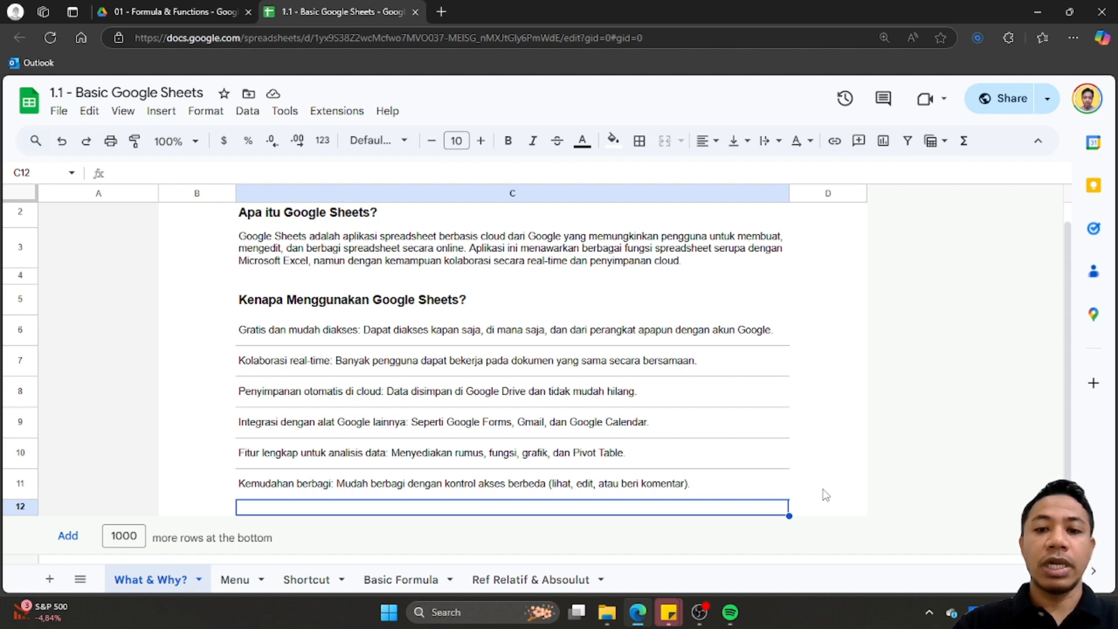
left_click(757, 485)
scroll(756, 485, "up", 1)
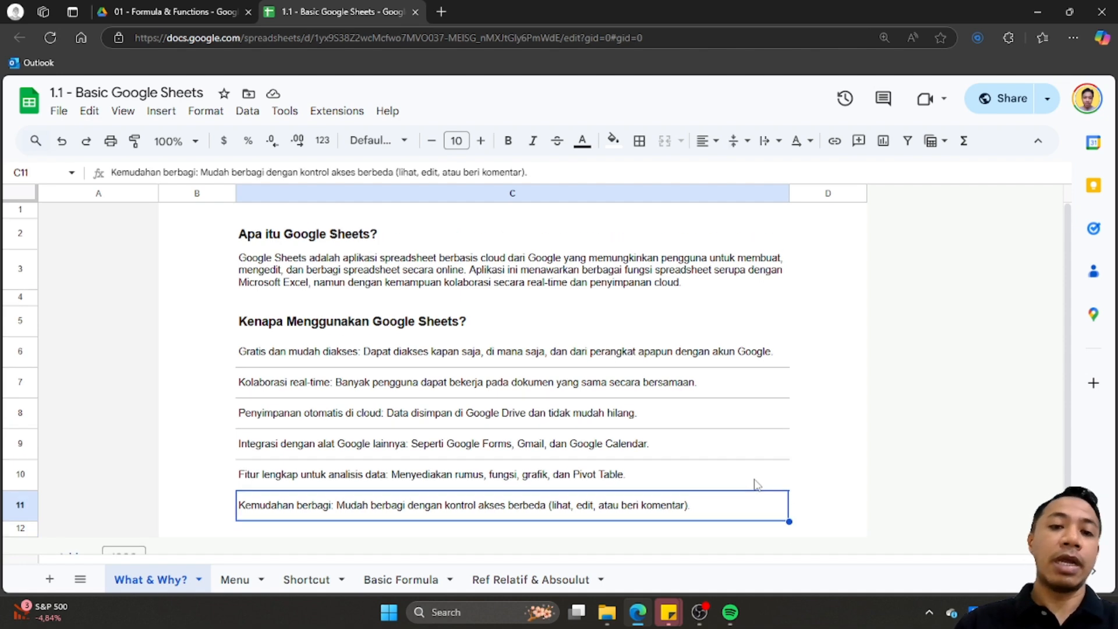
left_click(728, 484)
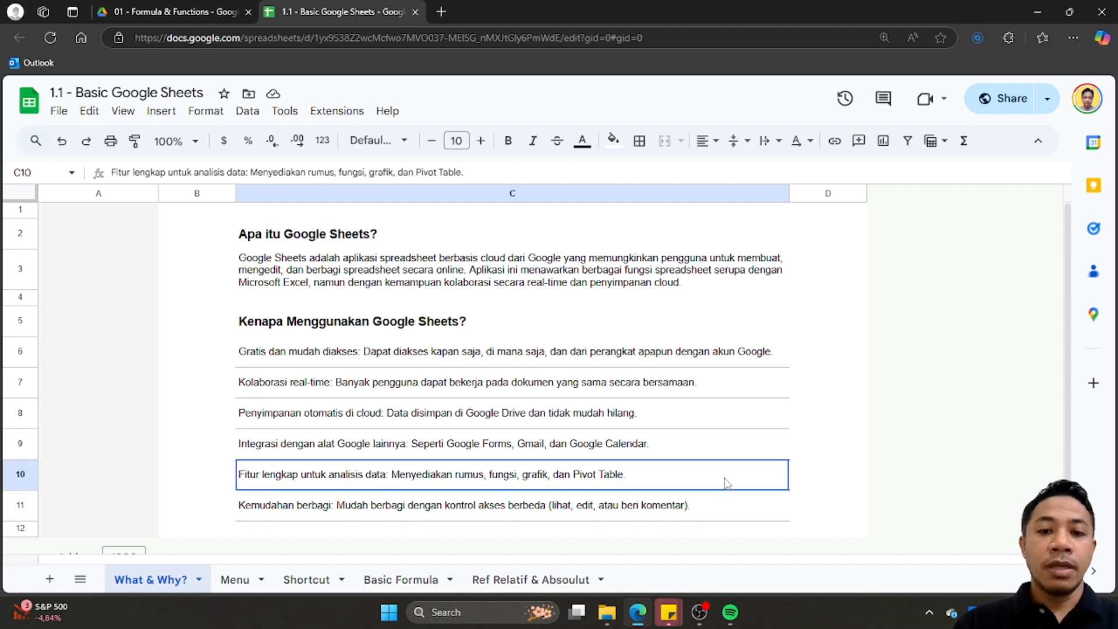
scroll(737, 491, "down", 1)
scroll(738, 492, "up", 1)
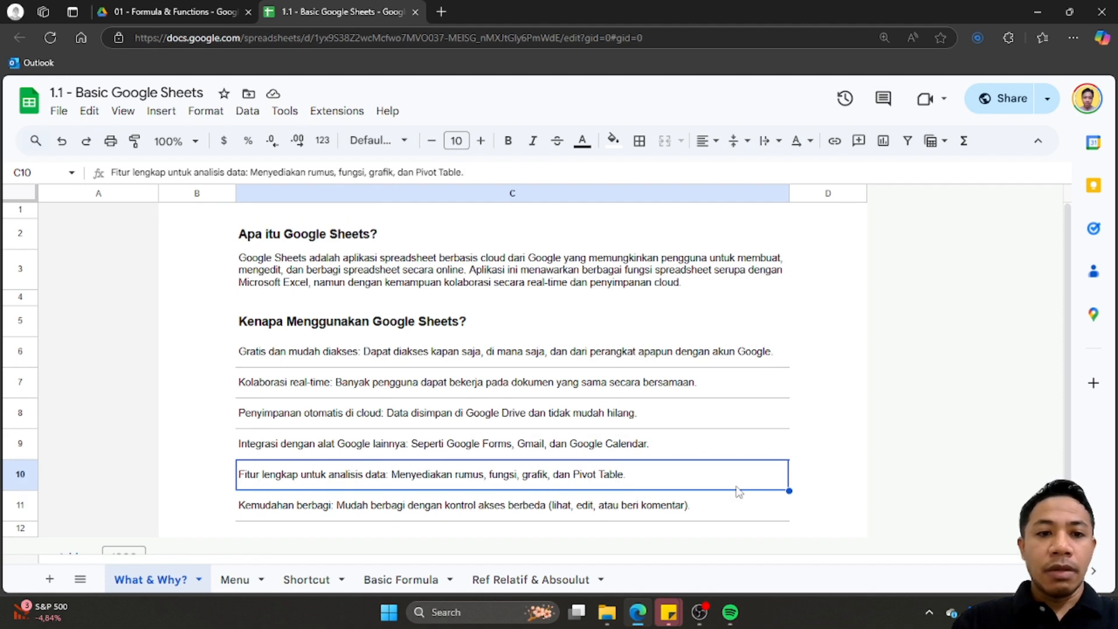
scroll(669, 484, "down", 1)
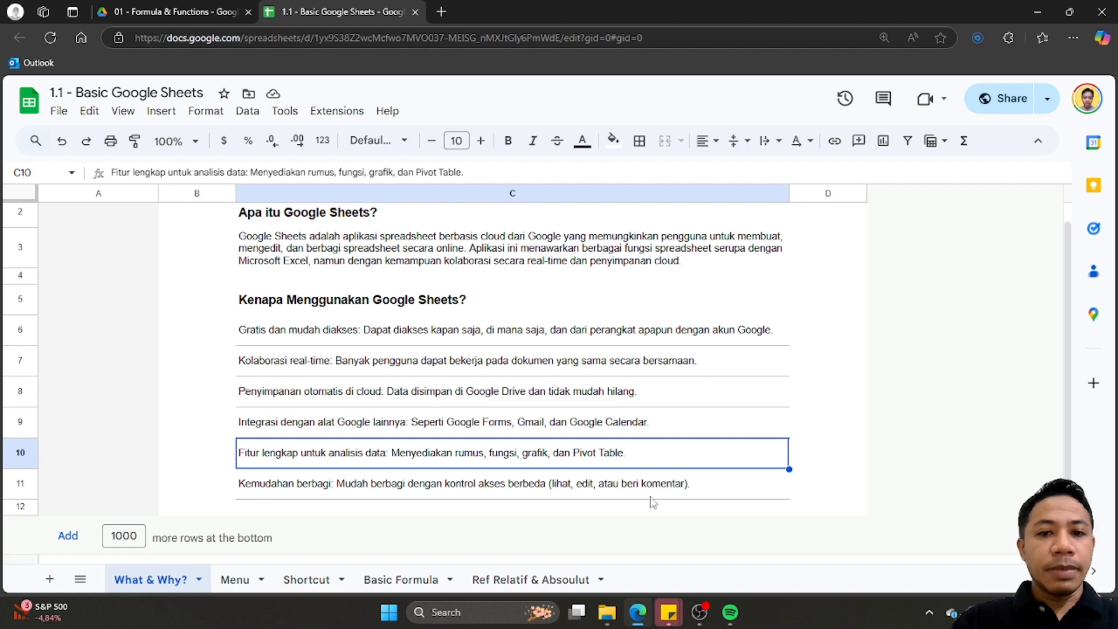
left_click(674, 508)
scroll(676, 509, "up", 1)
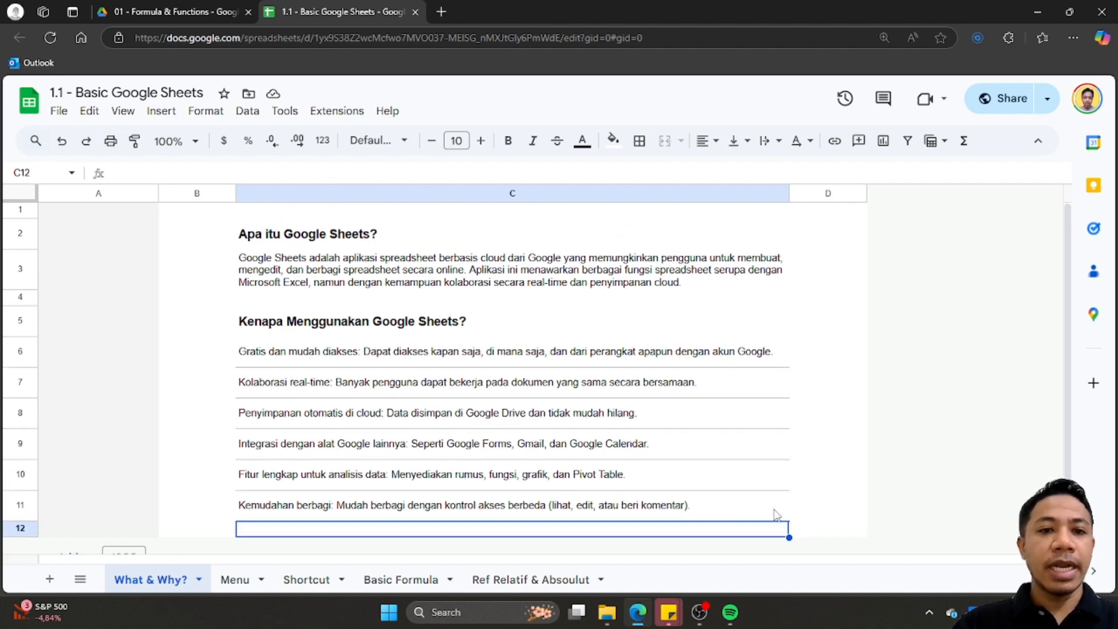
scroll(776, 514, "down", 1)
scroll(776, 514, "up", 1)
scroll(688, 505, "down", 1)
scroll(686, 506, "up", 1)
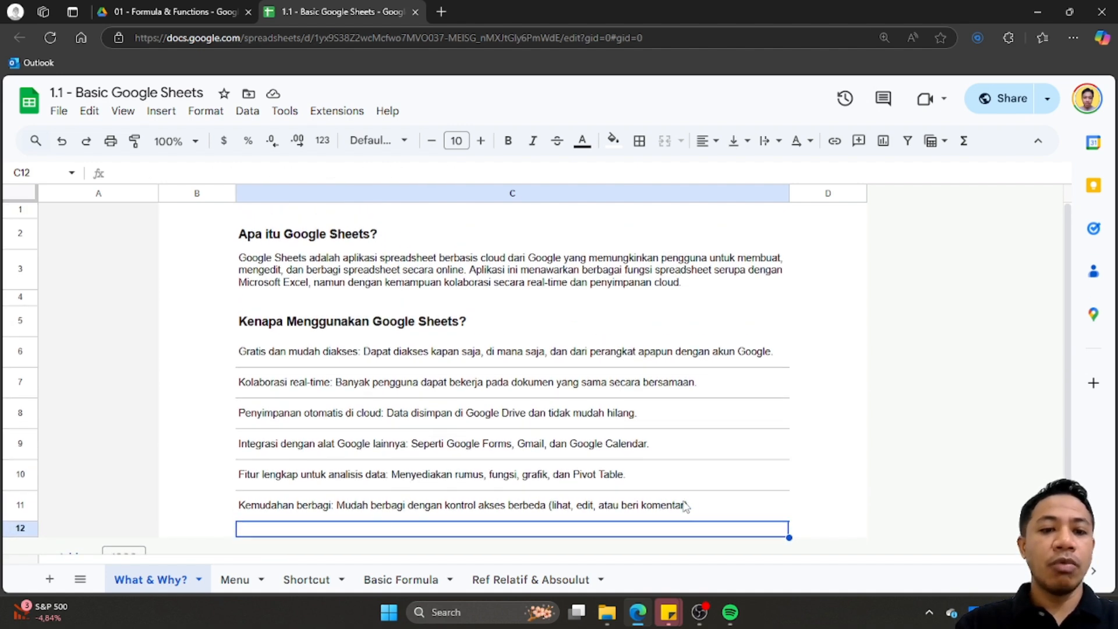
Open the "Menu" sheet and look over its descriptions of the Google Sheets menus from File to Help
left_click(232, 582)
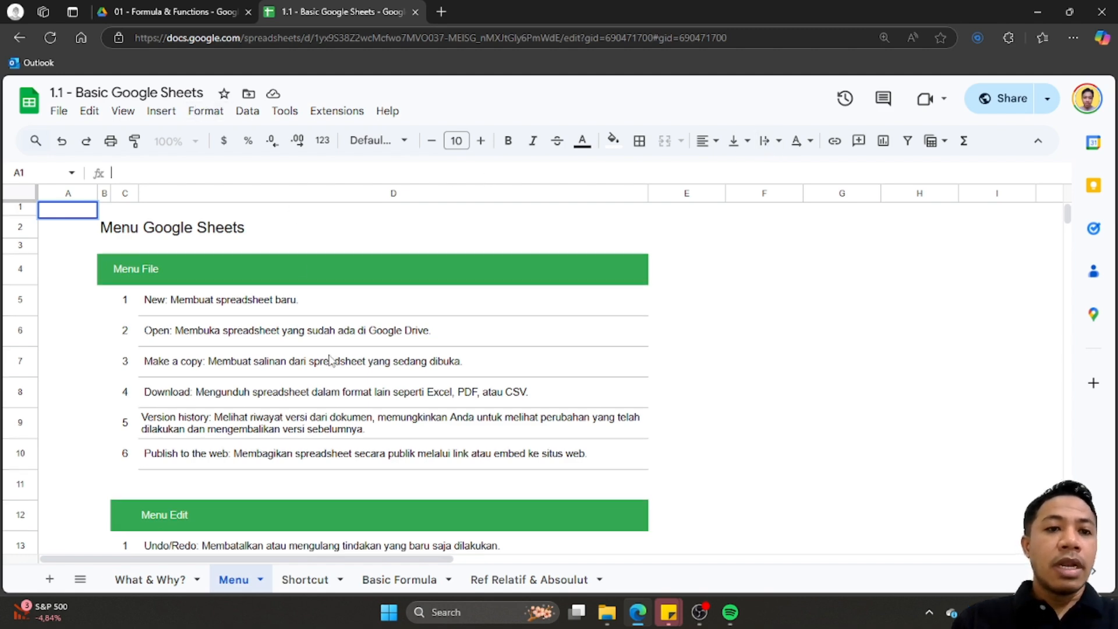
scroll(330, 359, "down", 1)
scroll(331, 360, "up", 1)
left_click(371, 351)
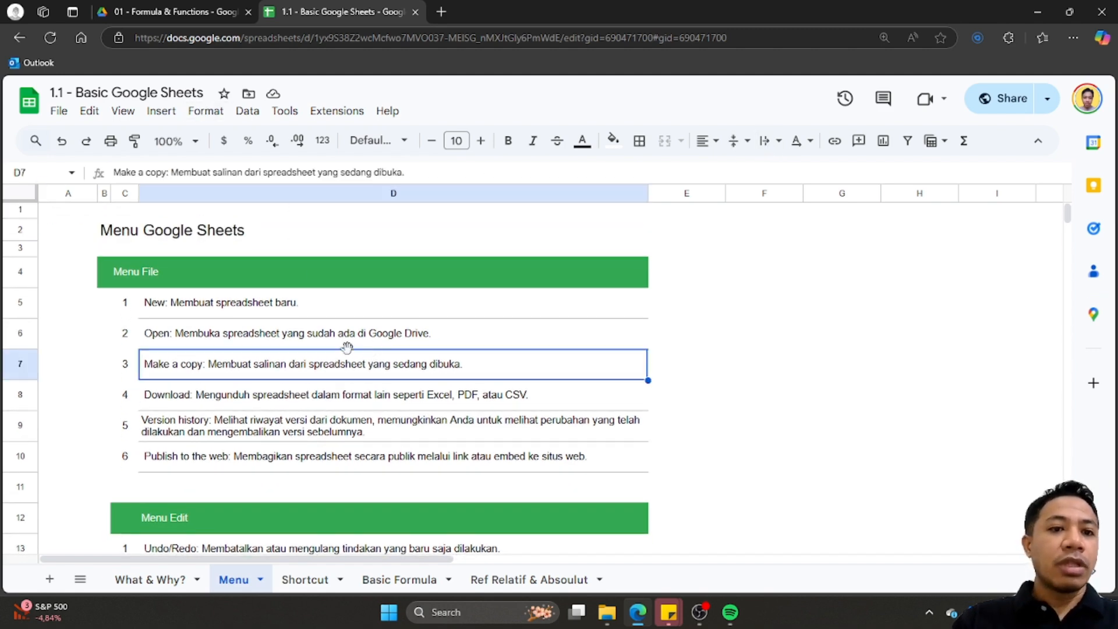
left_click(261, 288)
scroll(282, 385, "down", 5)
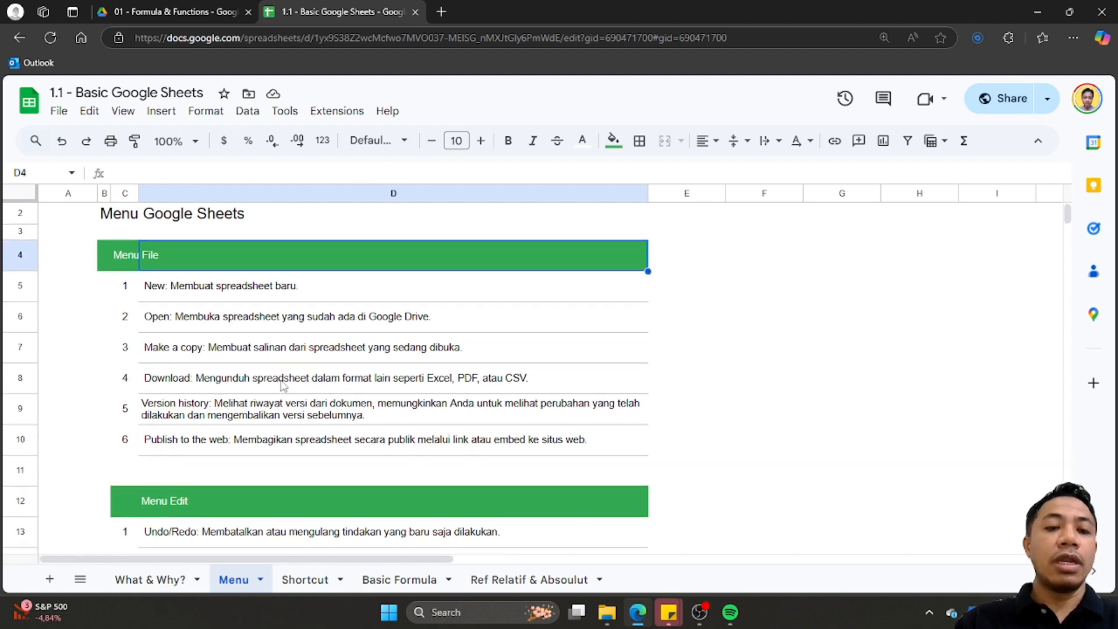
scroll(282, 385, "down", 3)
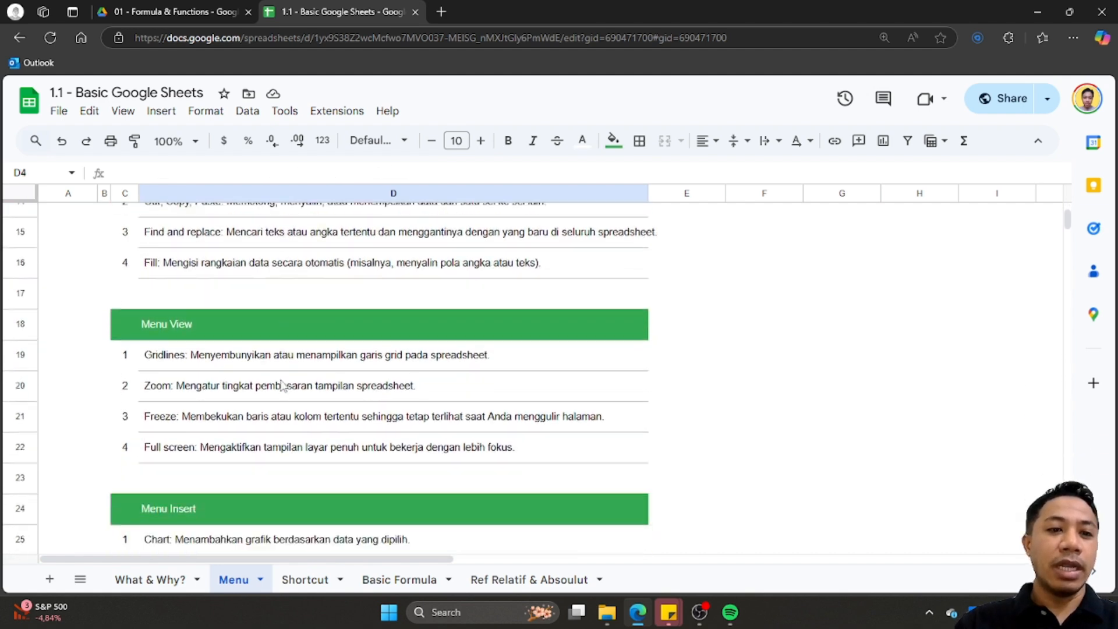
scroll(282, 385, "down", 9)
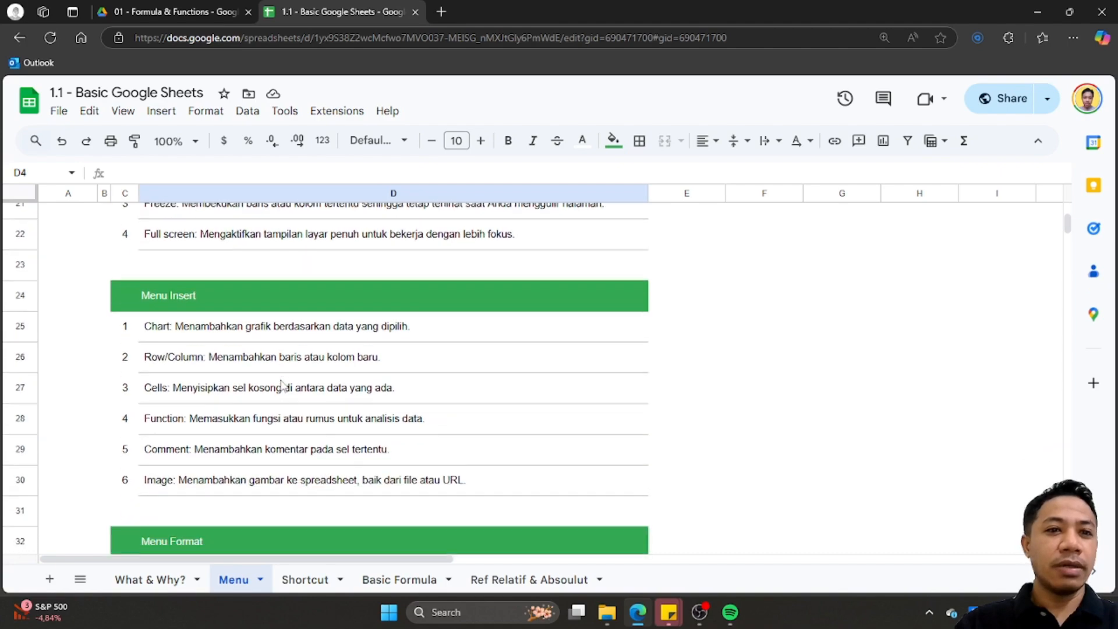
scroll(282, 384, "down", 8)
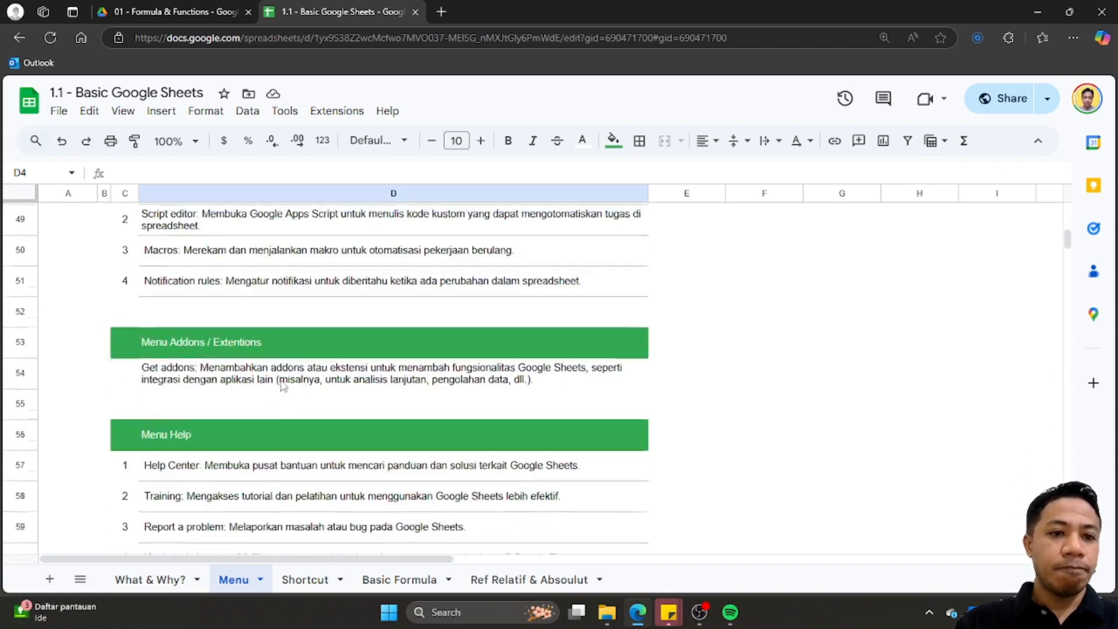
scroll(283, 385, "up", 10)
scroll(283, 385, "up", 12)
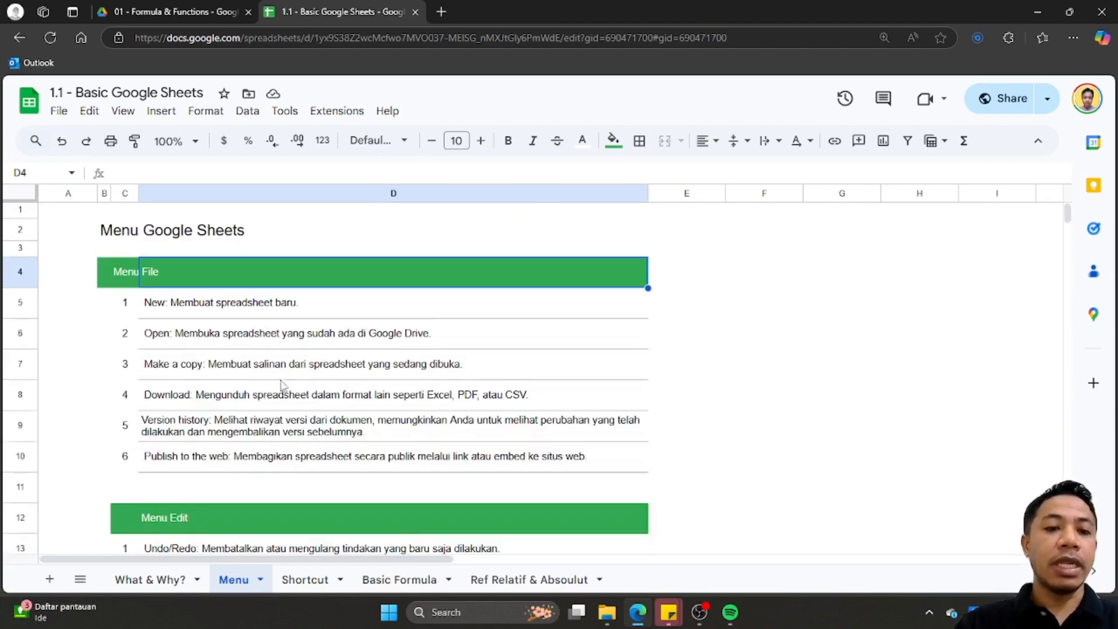
Open the "Shortcut" sheet and look over its table of keyboard shortcuts and their descriptions
left_click(305, 580)
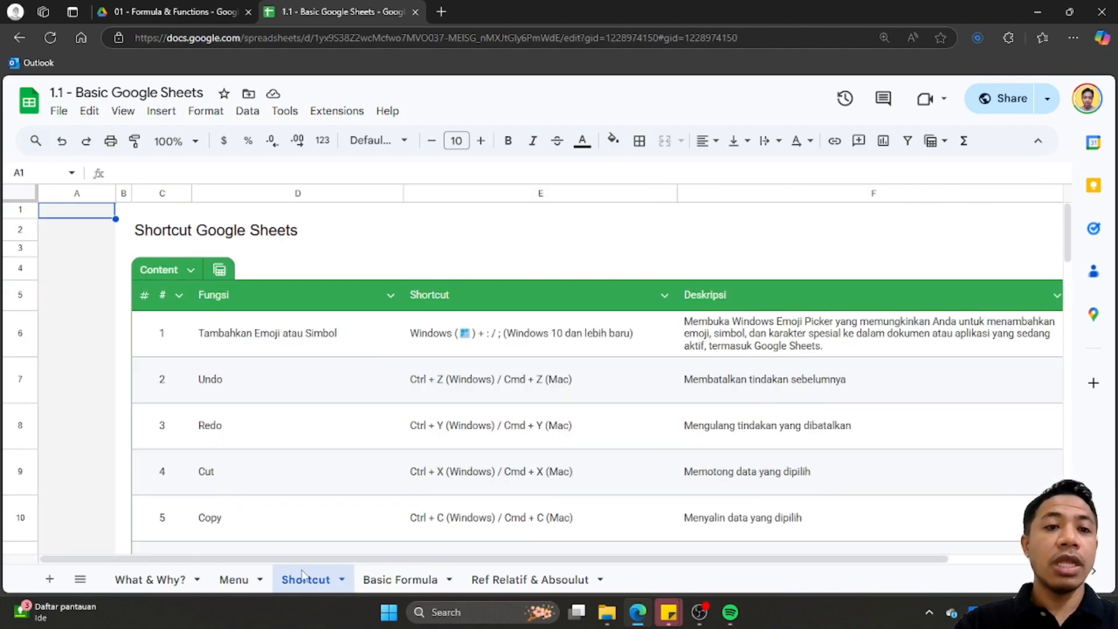
scroll(330, 451, "down", 13)
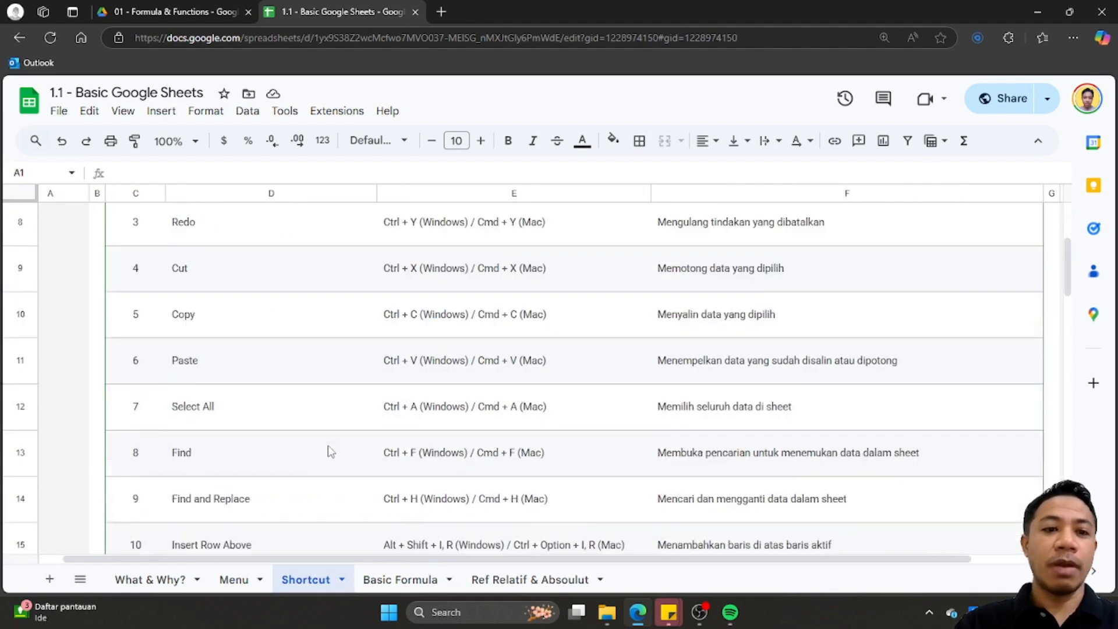
scroll(330, 451, "up", 13)
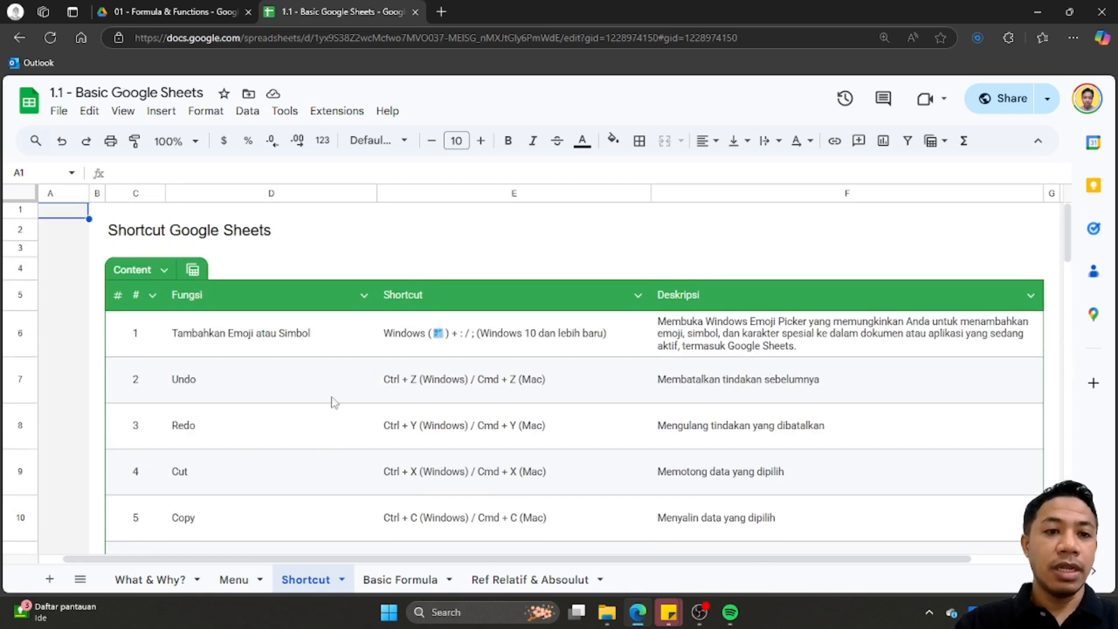
Read the first shortcut row, adding an emoji or symbol, across its function, shortcut and description columns
left_click(300, 344)
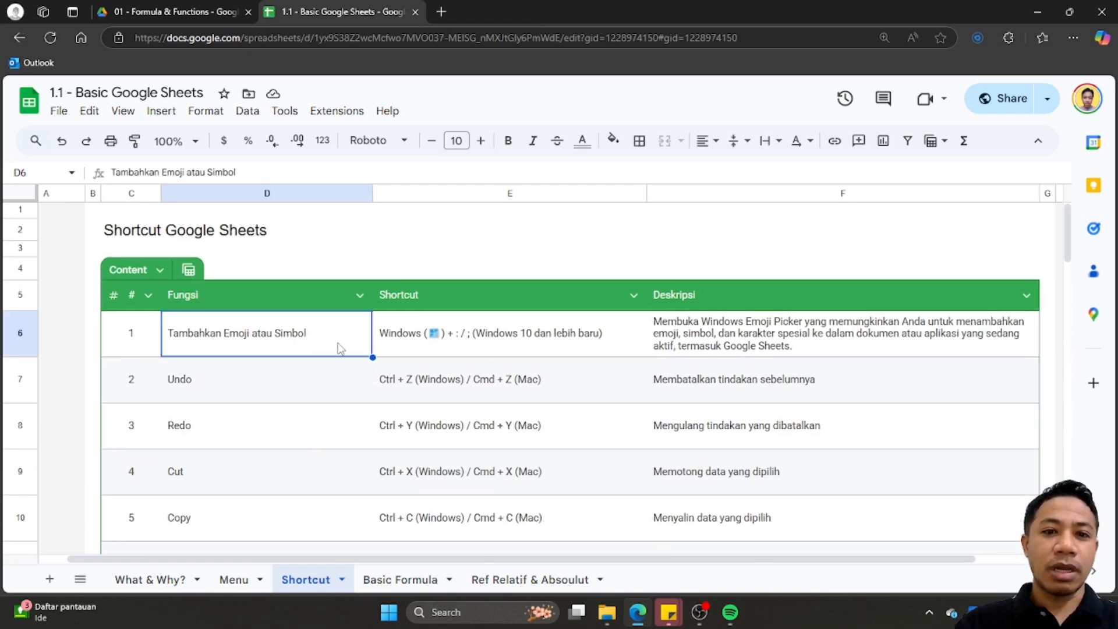
scroll(338, 349, "right", 1)
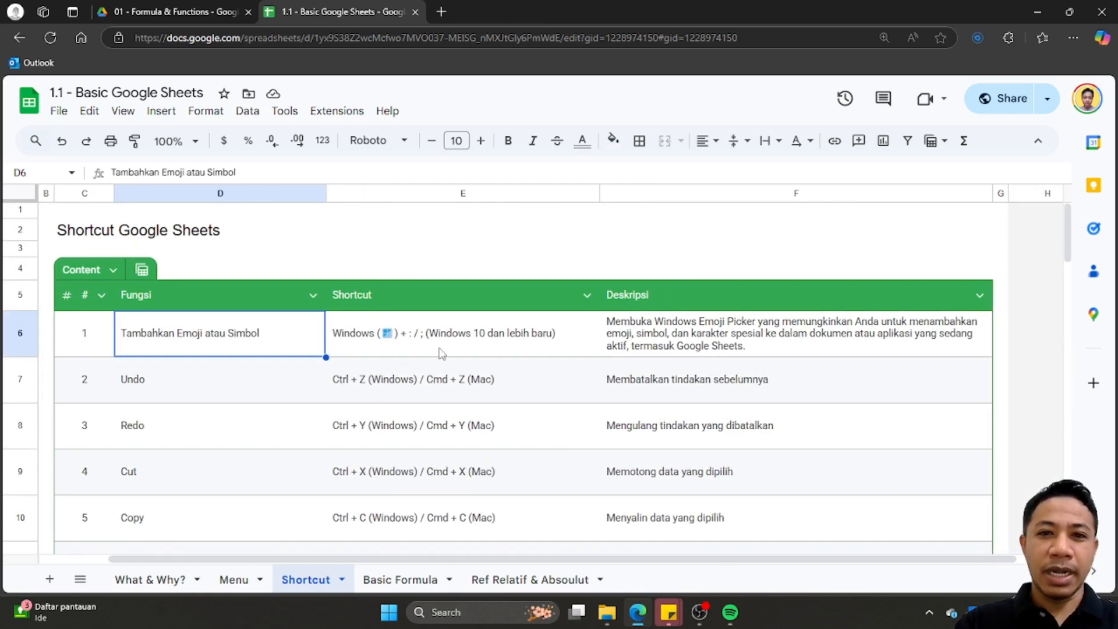
scroll(515, 357, "right", 1)
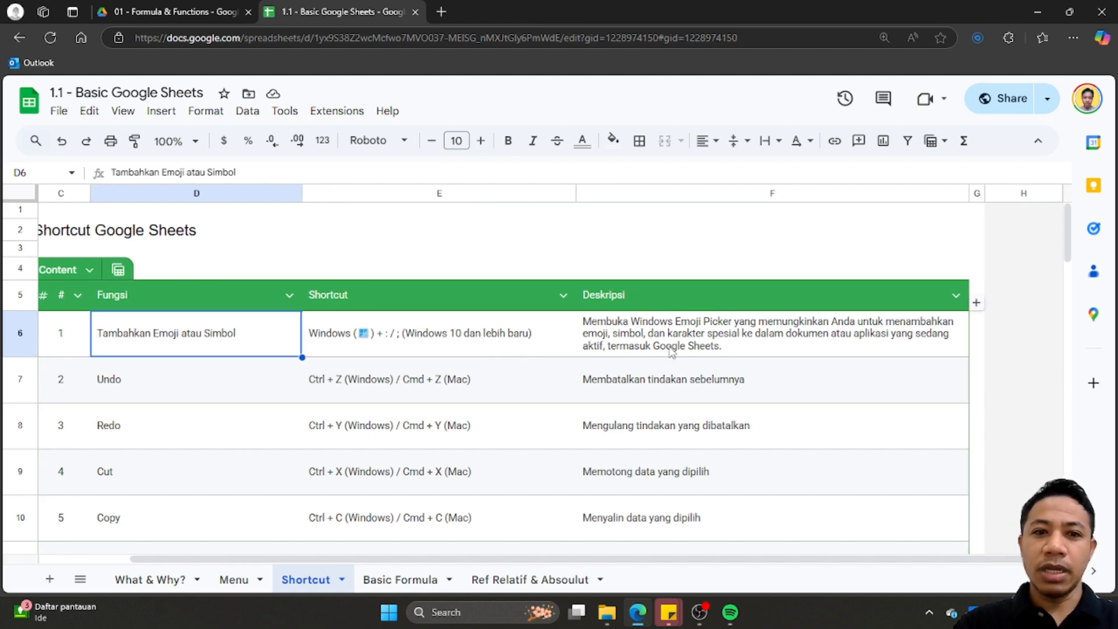
scroll(671, 352, "left", 1)
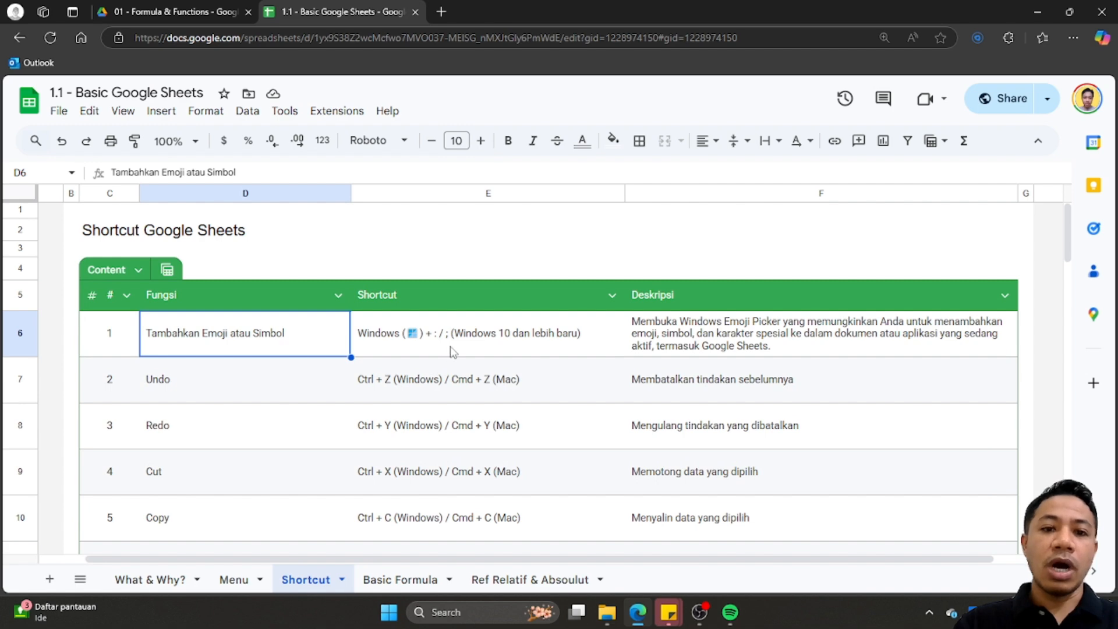
Open the Windows emoji picker while editing empty cell E2 and search it for "targ"
left_click(434, 255)
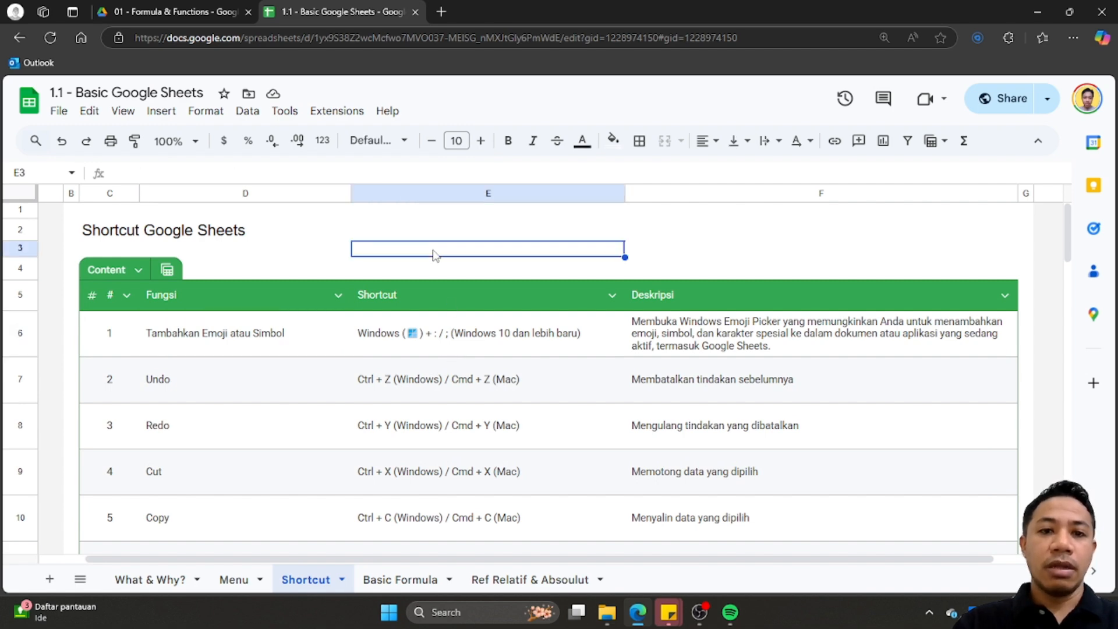
double_click(433, 251)
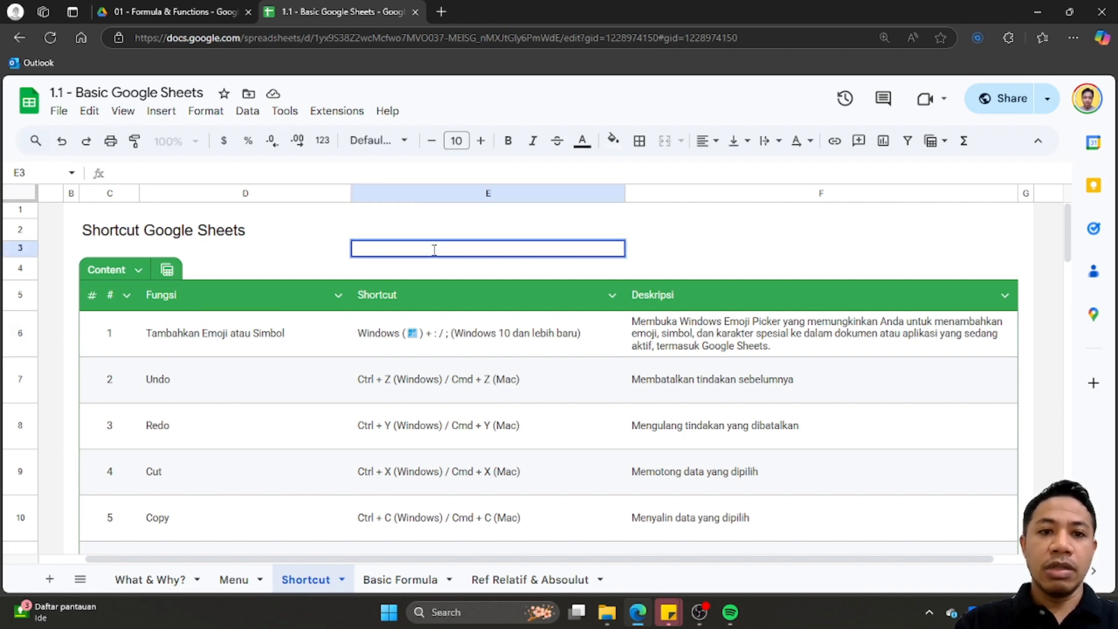
left_click(406, 213)
double_click(406, 239)
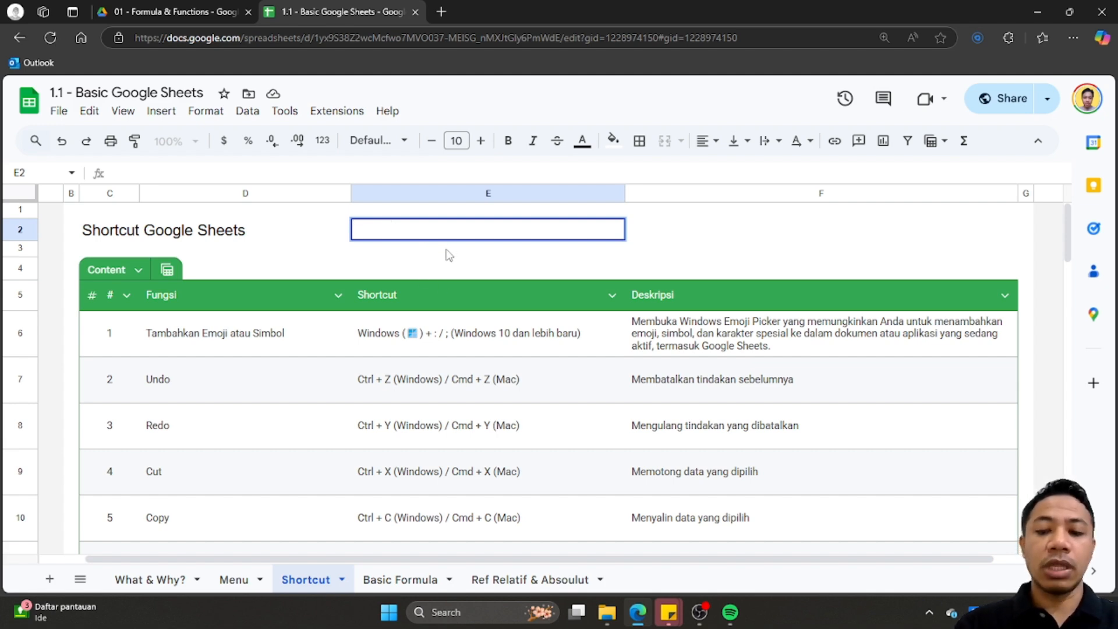
key("super+period")
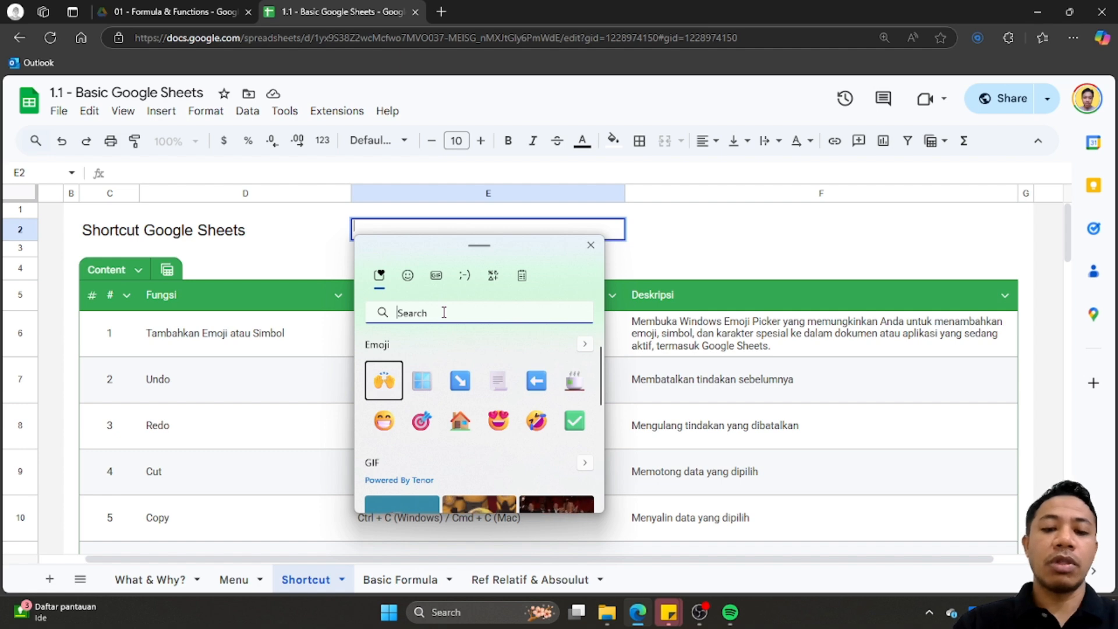
type("targ")
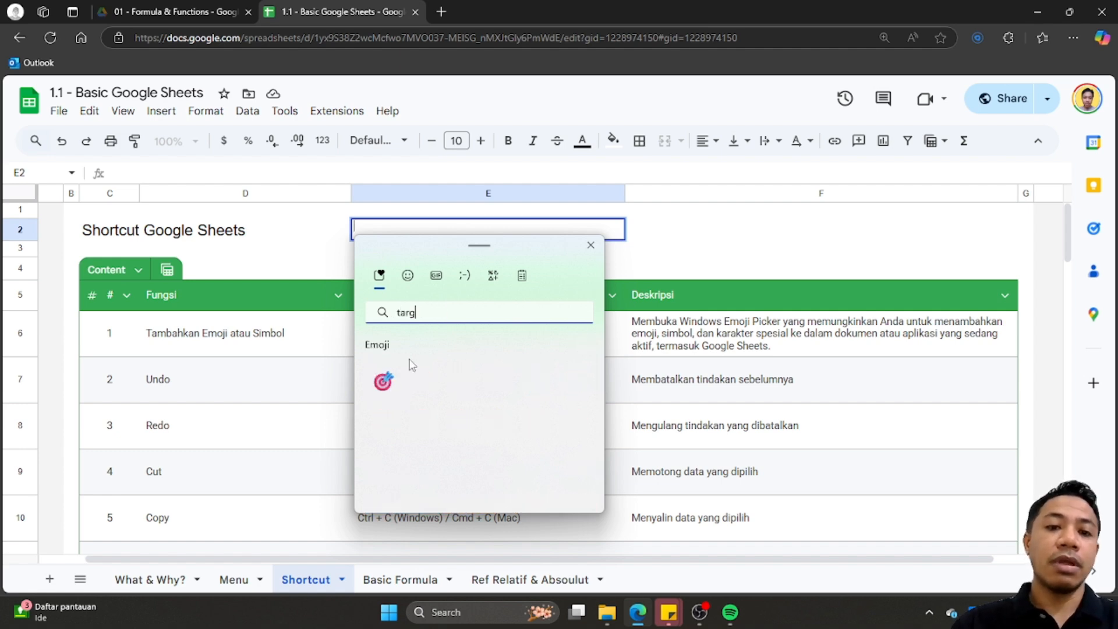
Search the emoji picker for "smile", close it and leave cell E2 empty
double_click(426, 314)
type("smile")
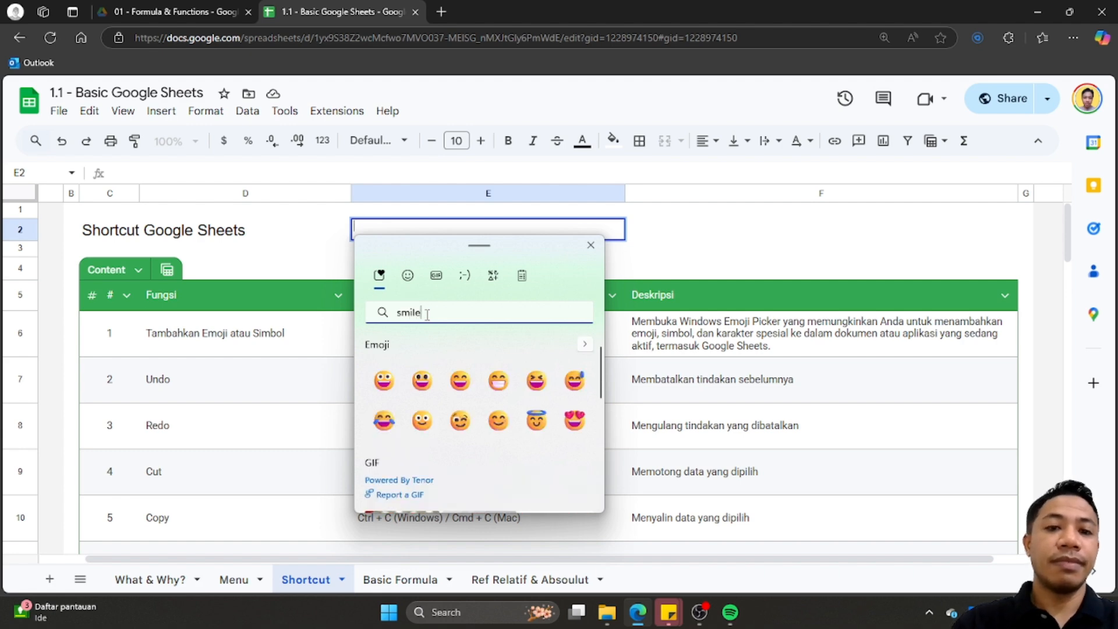
key("Escape")
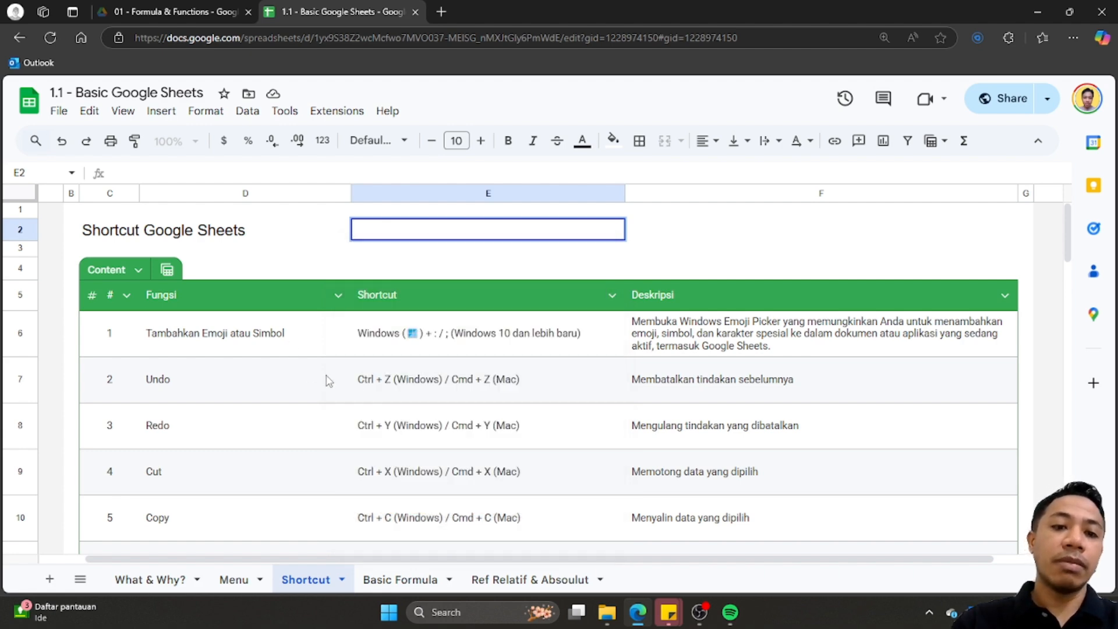
scroll(401, 403, "down", 3)
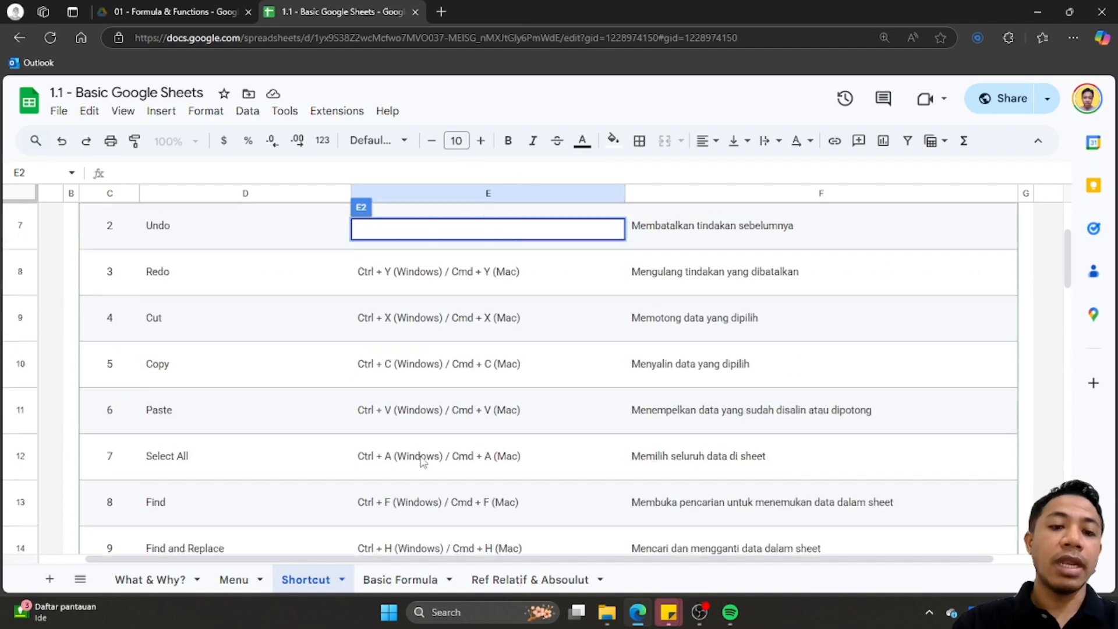
key("Escape")
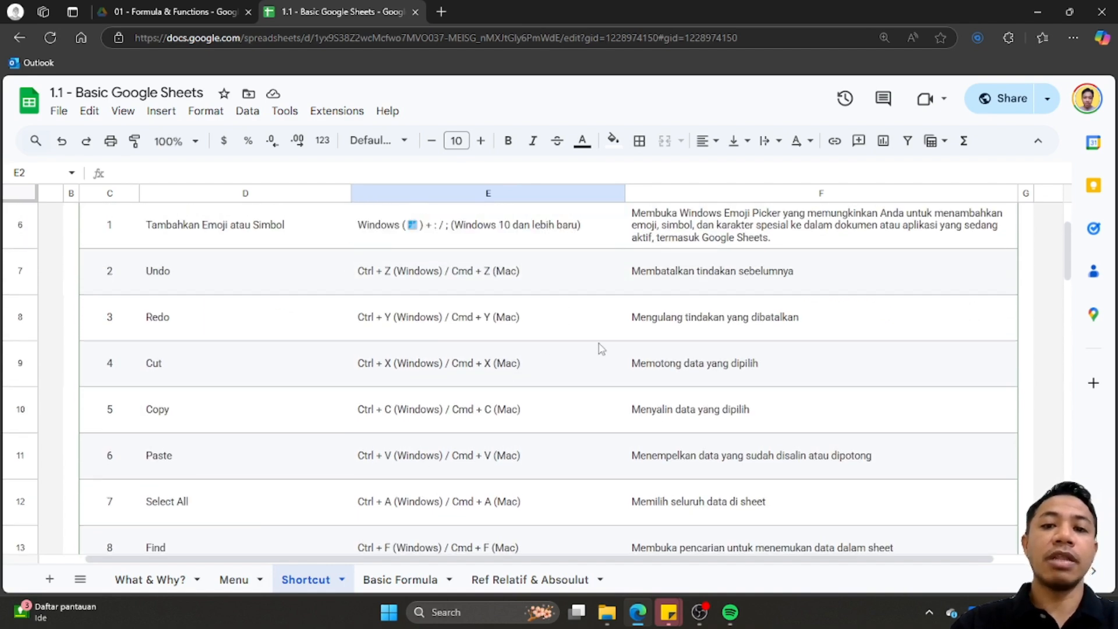
Look over the remaining shortcuts in the table, such as Undo, Find and Replace and Insert Row Above, and return to its beginning
scroll(601, 348, "up", 5)
scroll(780, 392, "down", 8)
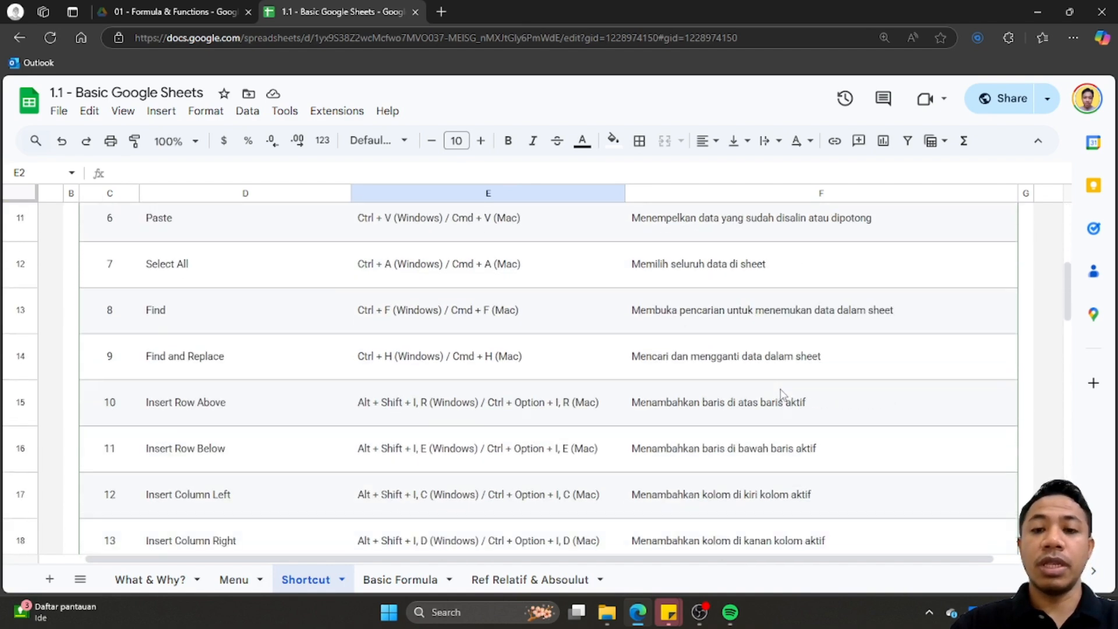
scroll(781, 394, "down", 9)
scroll(784, 394, "up", 10)
scroll(783, 394, "left", 1)
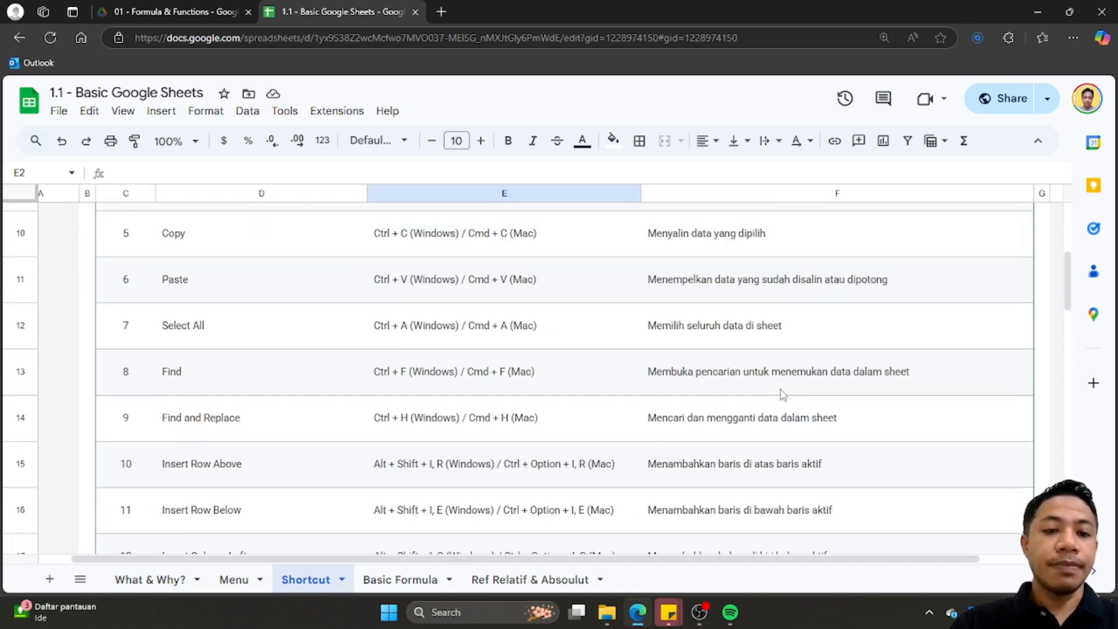
scroll(784, 394, "up", 2)
scroll(466, 454, "up", 5)
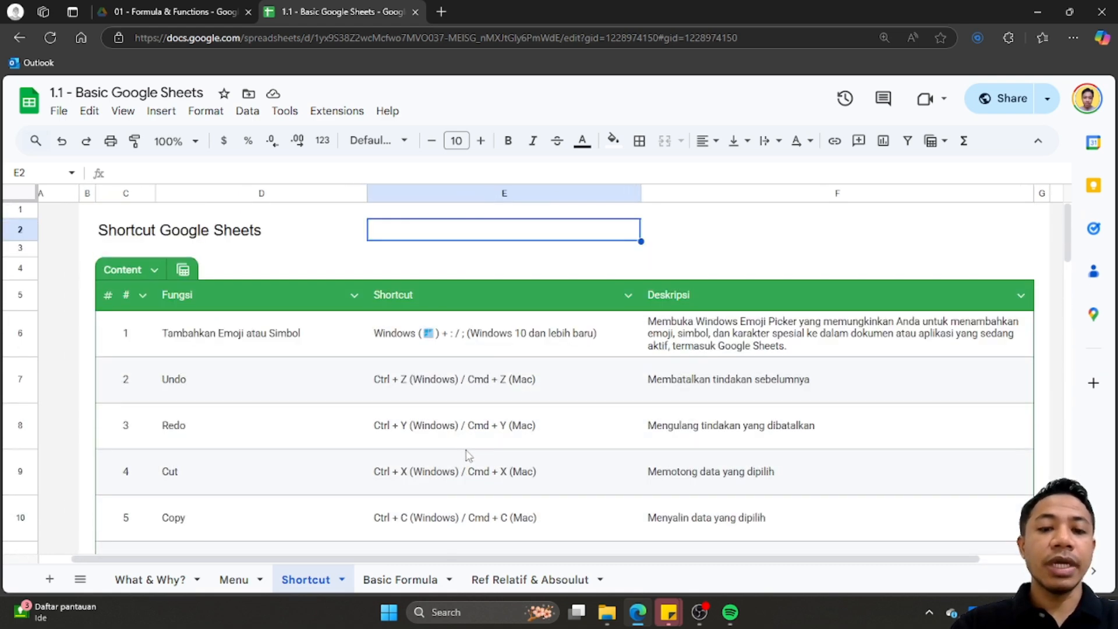
Open the "Basic Formula" sheet and select cell E3 under the Total Revenue heading
left_click(415, 580)
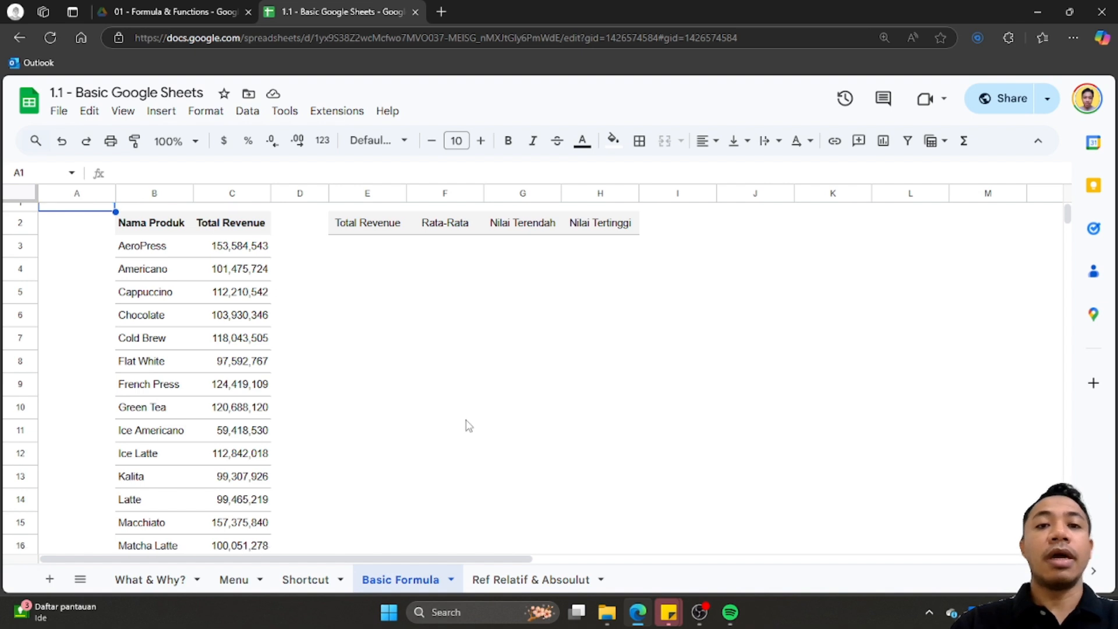
left_click(376, 255)
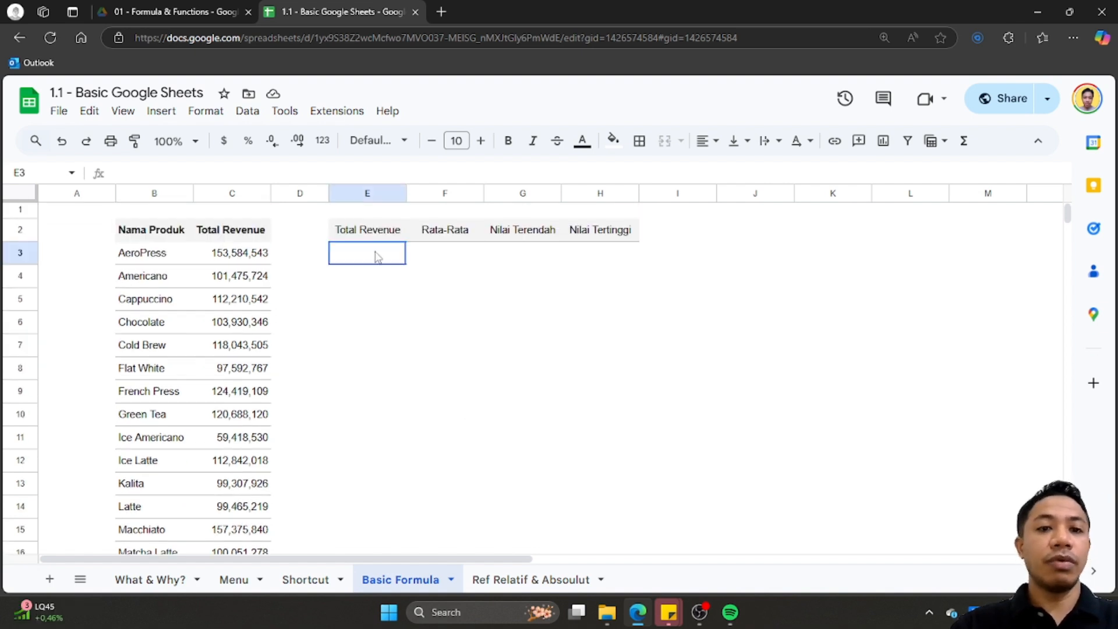
key("Right")
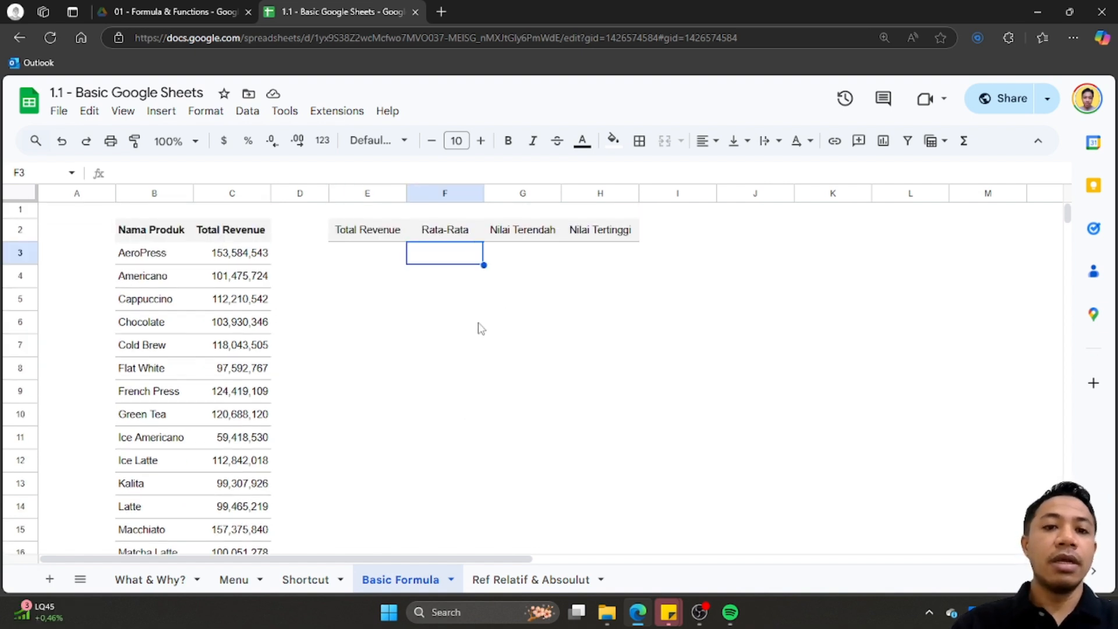
key("Left")
key("Right")
key("Left")
key("Right")
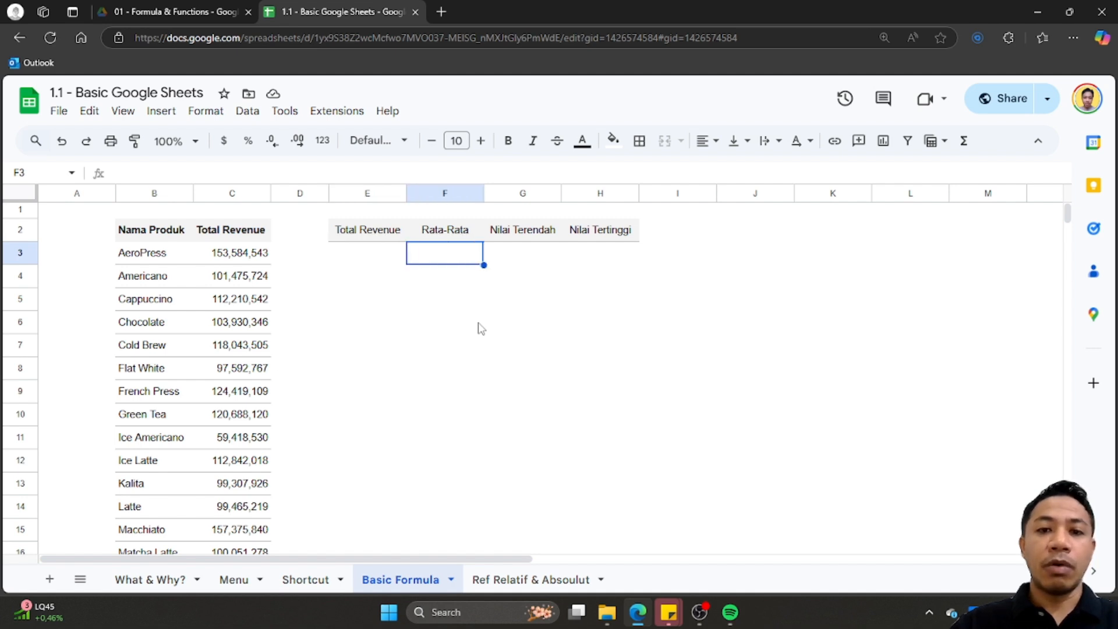
key("Left")
key("Left")
key("Right")
key("Right")
key("Right")
key("Left")
key("Left")
key("Right")
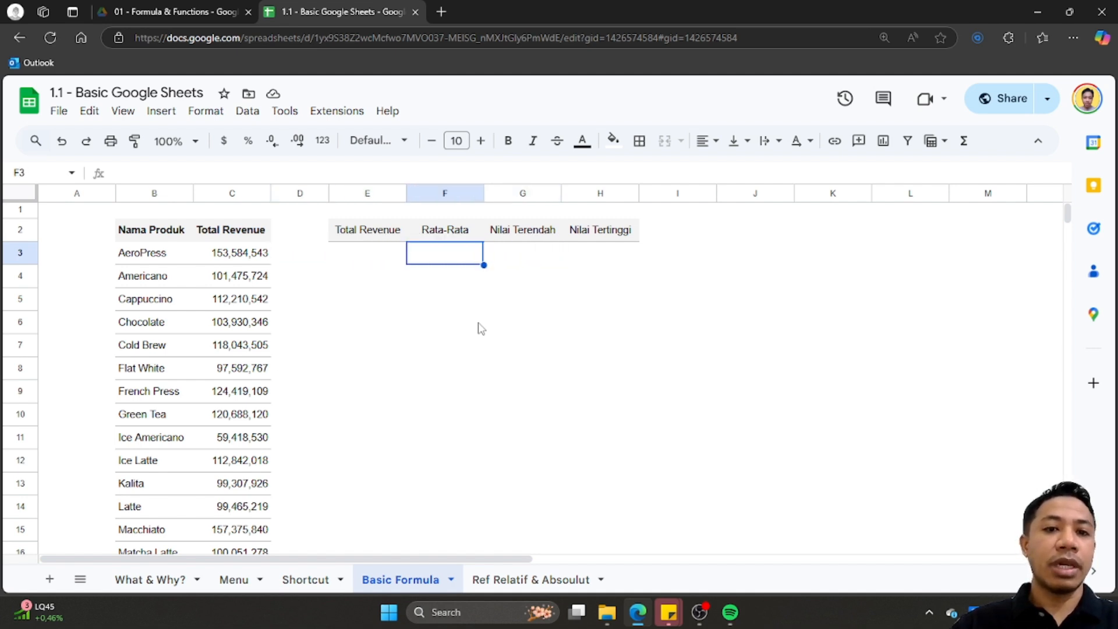
key("Left")
key("Right")
key("Left")
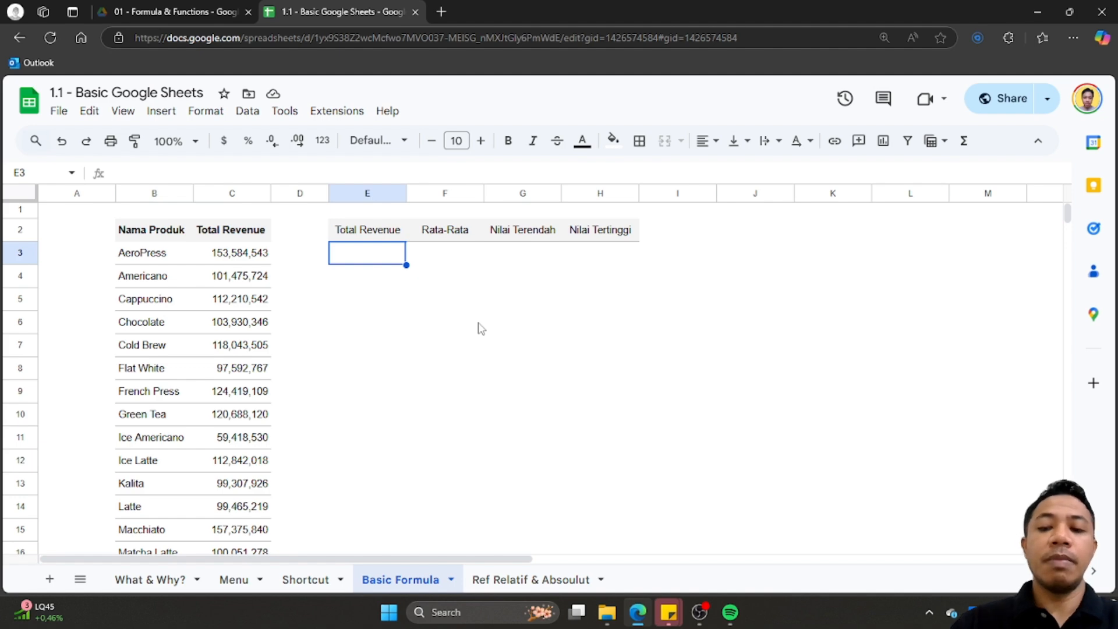
Select the product revenue values in C3:C20 to check the range to total
left_click(243, 260)
key("ctrl+shift+Down")
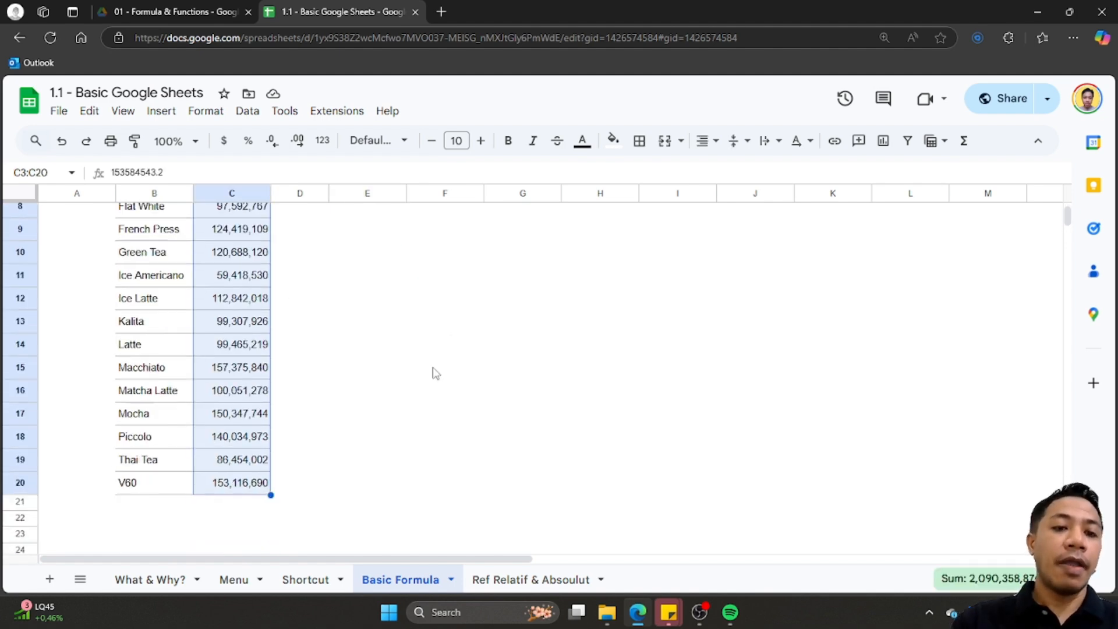
scroll(419, 356, "up", 3)
Add the first three product revenues in cell E3 with =C3+C4+C5 and clear the cell again
left_click(358, 261)
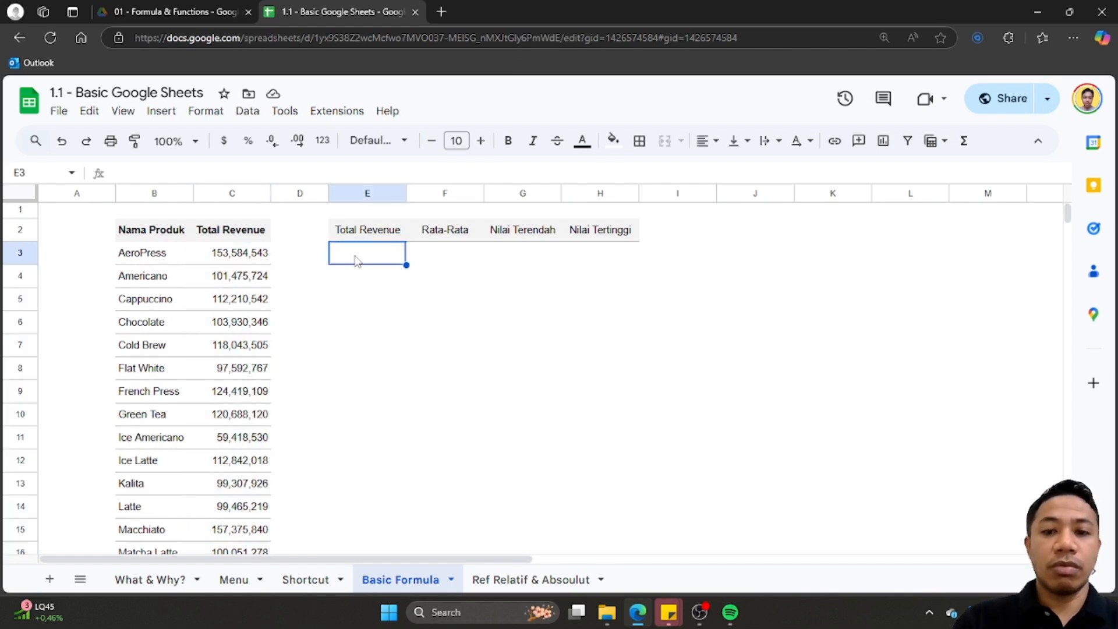
type("=")
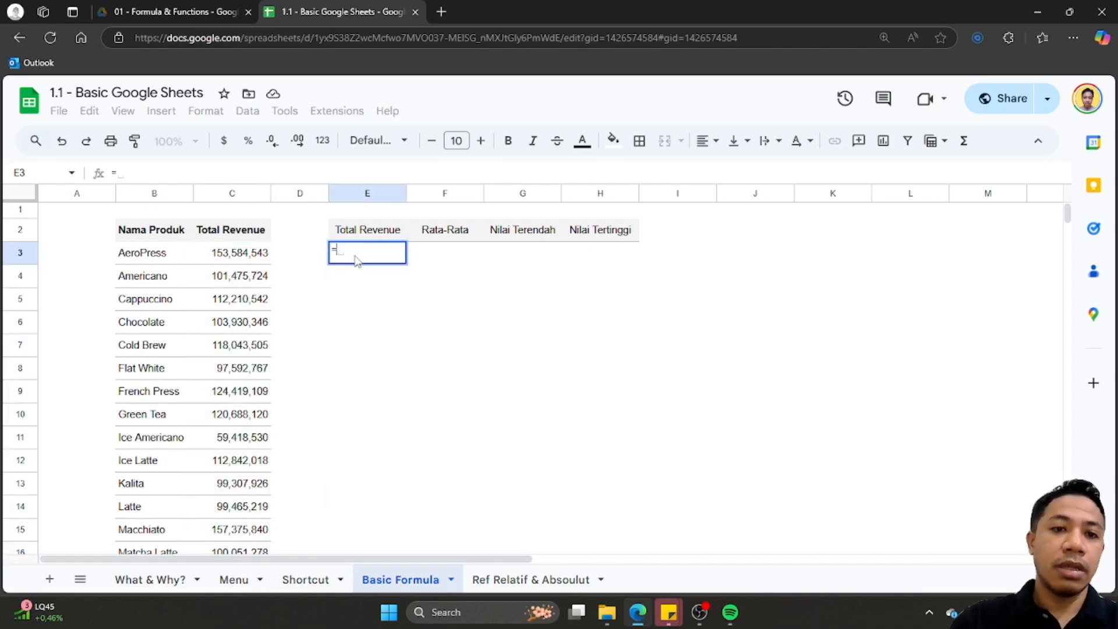
left_click(242, 261)
type("+")
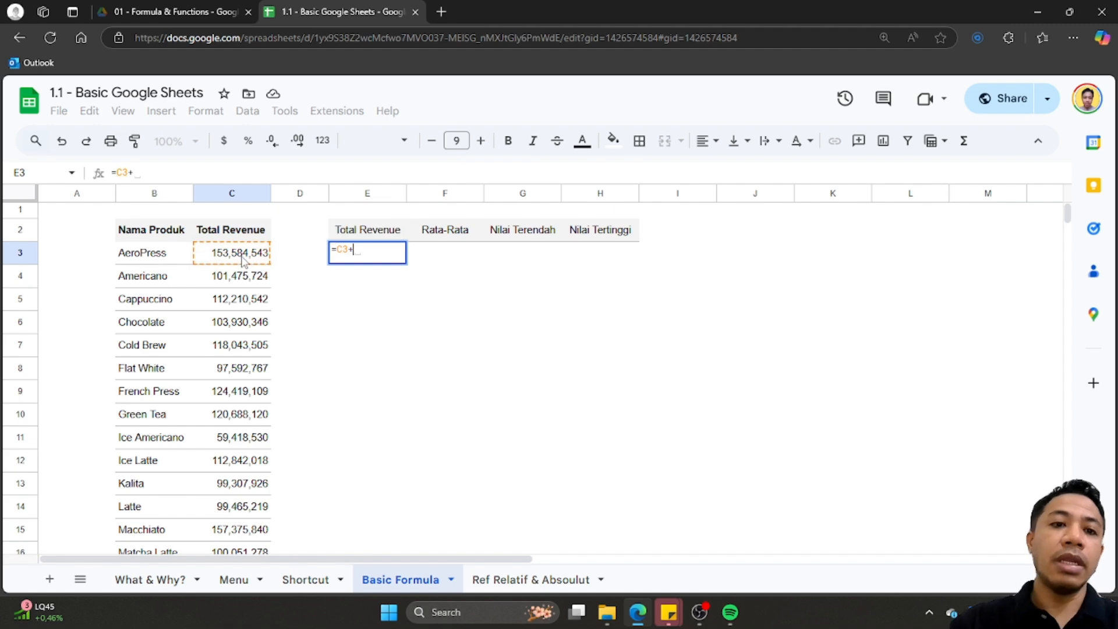
left_click(241, 279)
type("+")
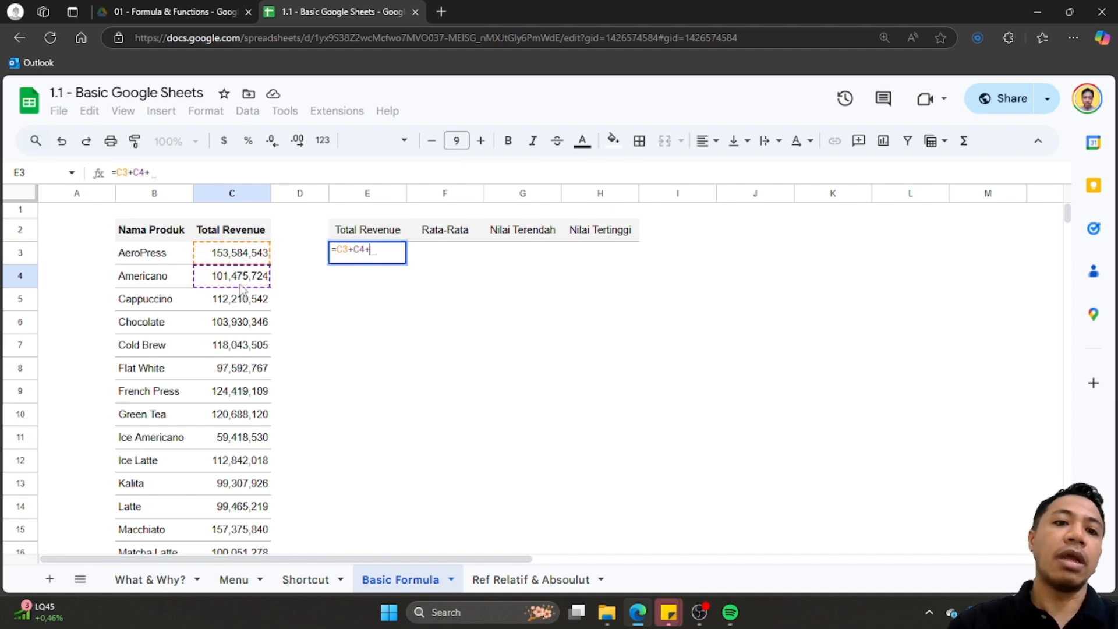
left_click(241, 300)
key("Return")
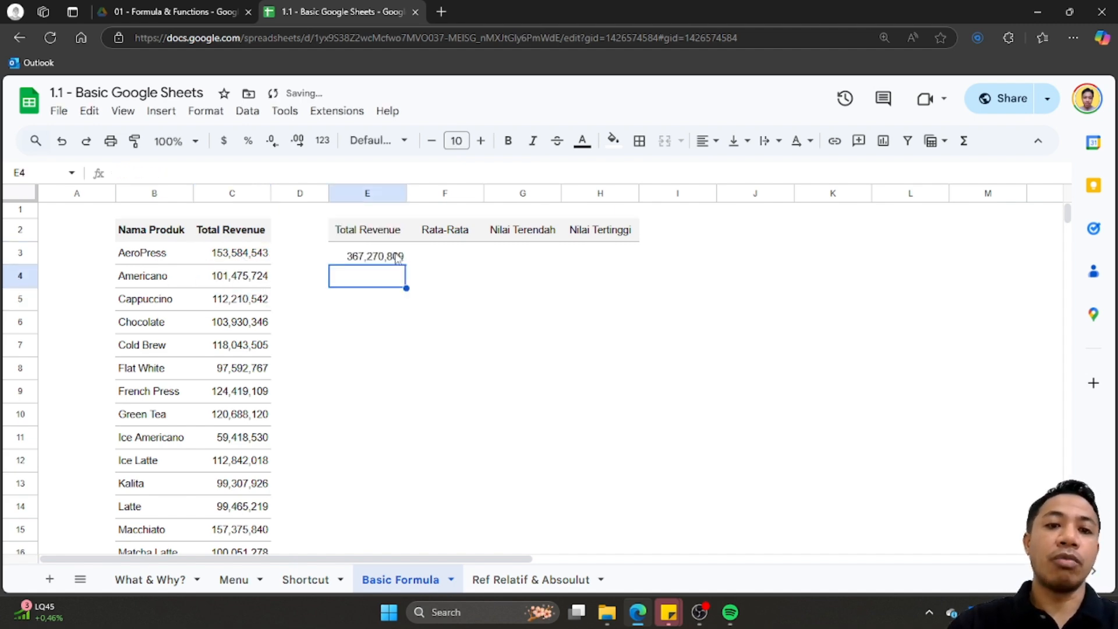
left_click(396, 258)
key("Delete")
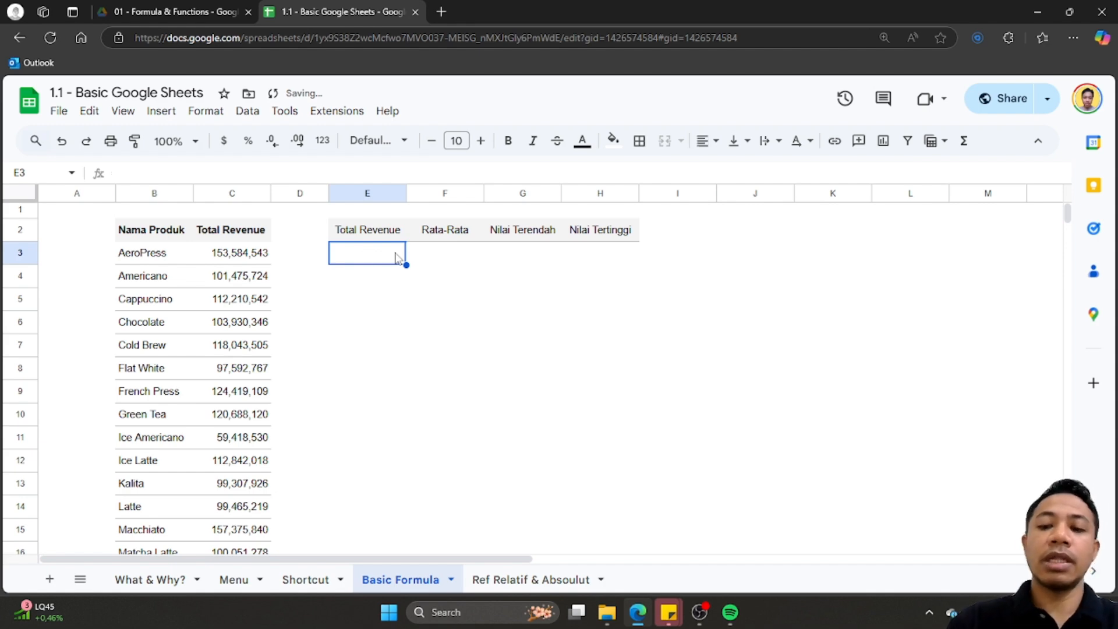
Total the product revenues in E3 by accepting the suggested formula =SUM(C3:C20), checking which rows the proposed range covers
key("ctrl+plus")
key("ctrl+plus")
key("ctrl+plus")
key("ctrl+plus")
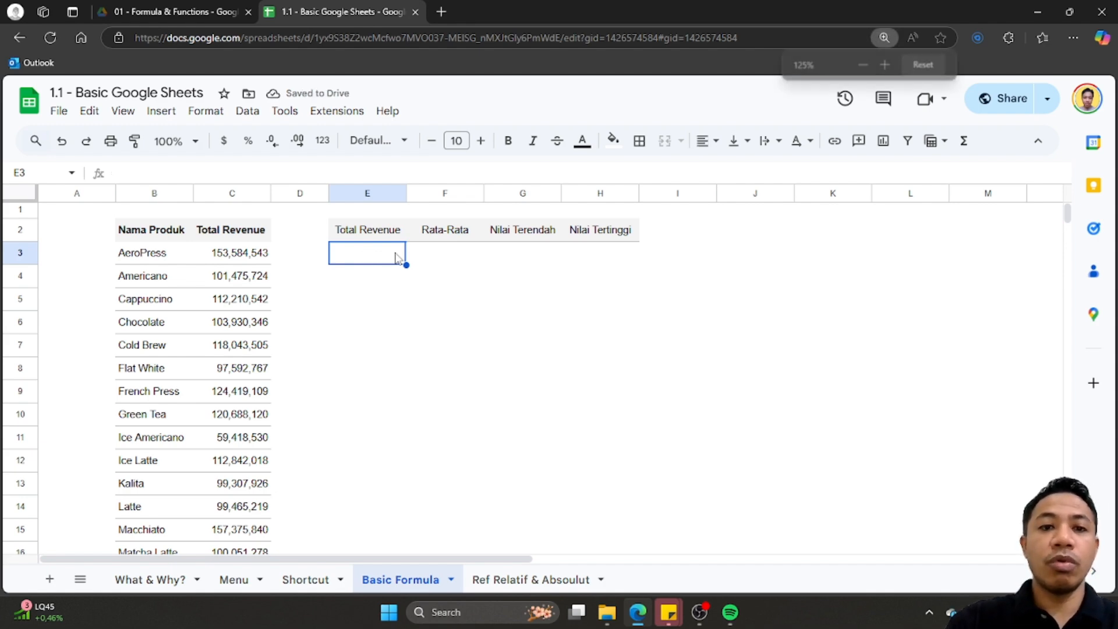
scroll(524, 399, "right", 3)
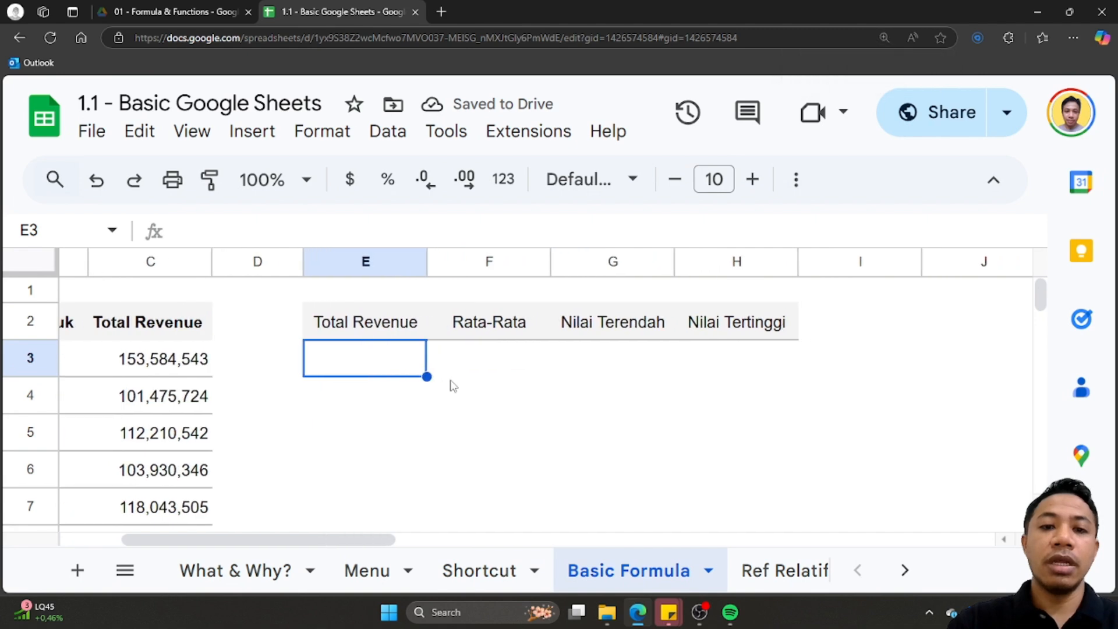
double_click(415, 376)
type("=su")
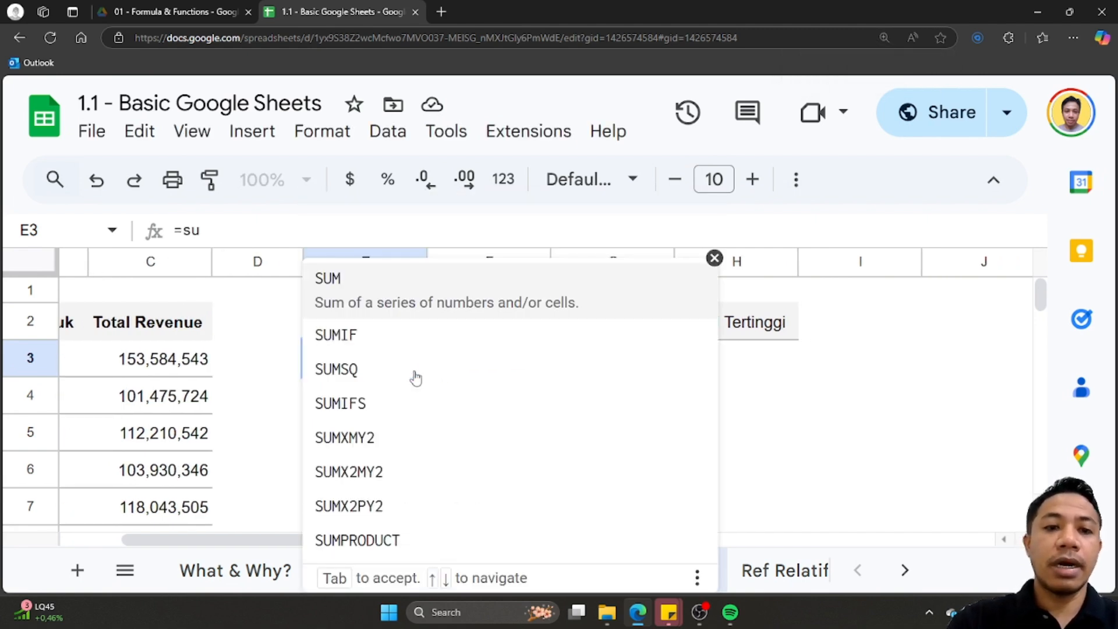
key("Tab")
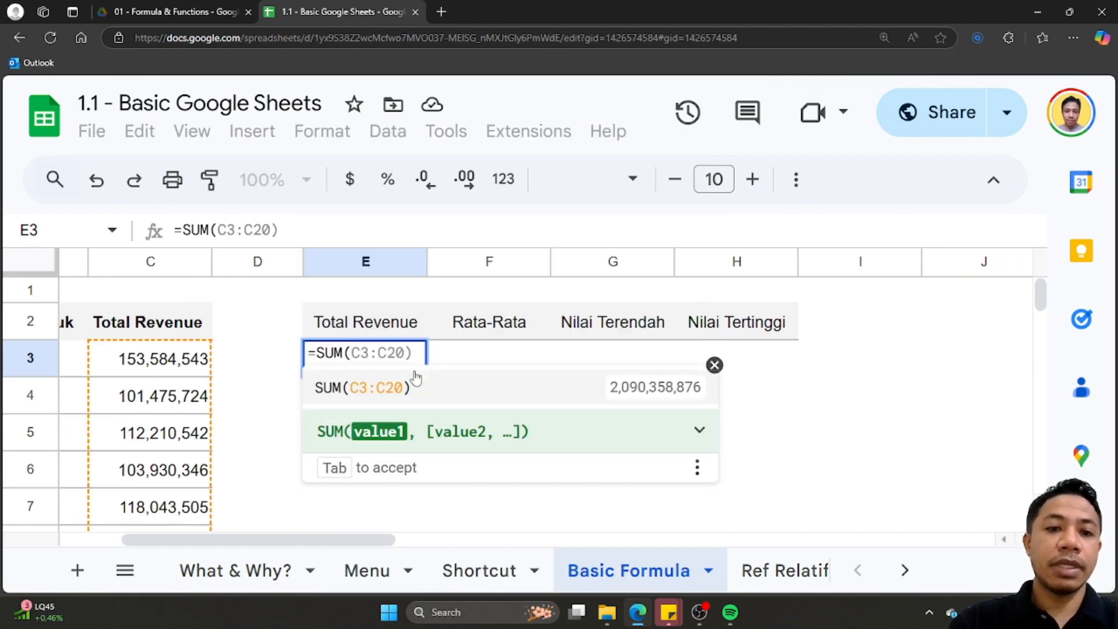
scroll(246, 433, "down", 5)
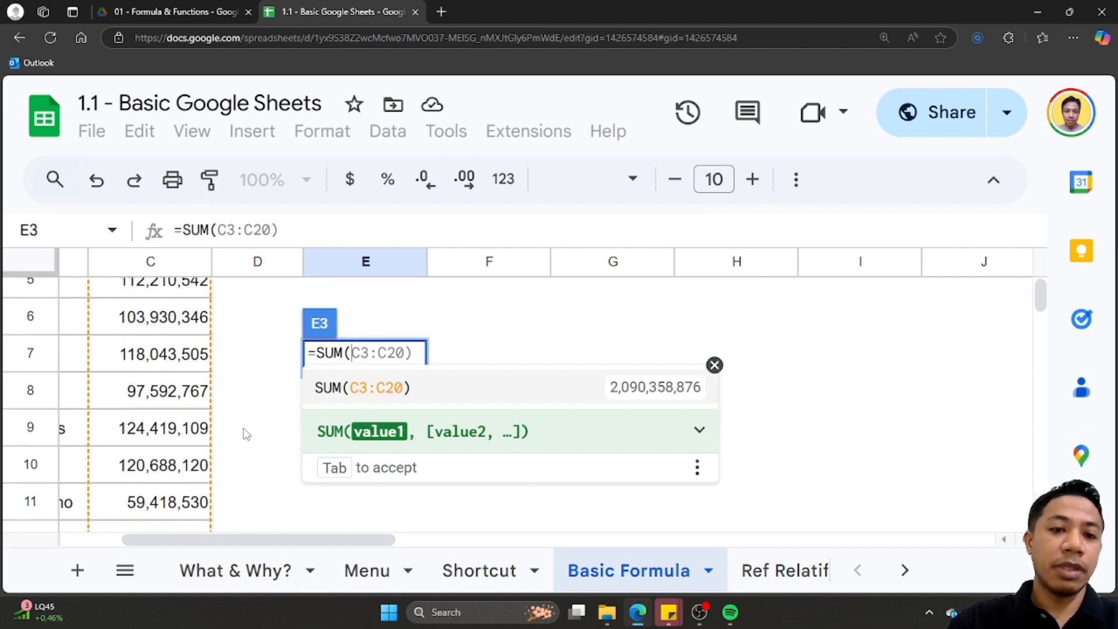
scroll(246, 433, "down", 3)
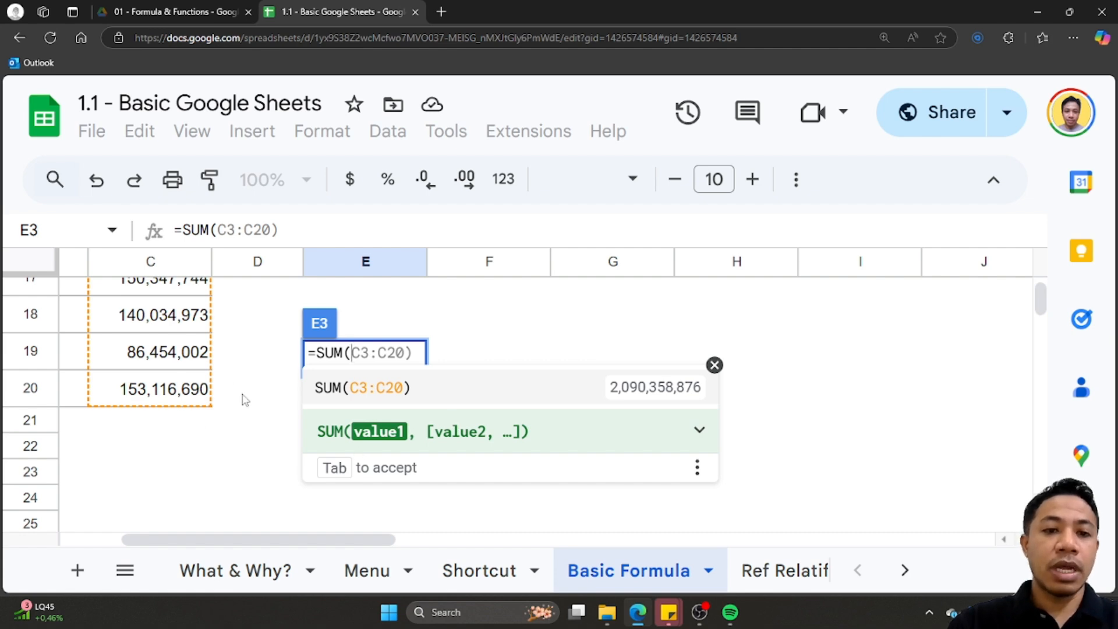
scroll(201, 393, "up", 2)
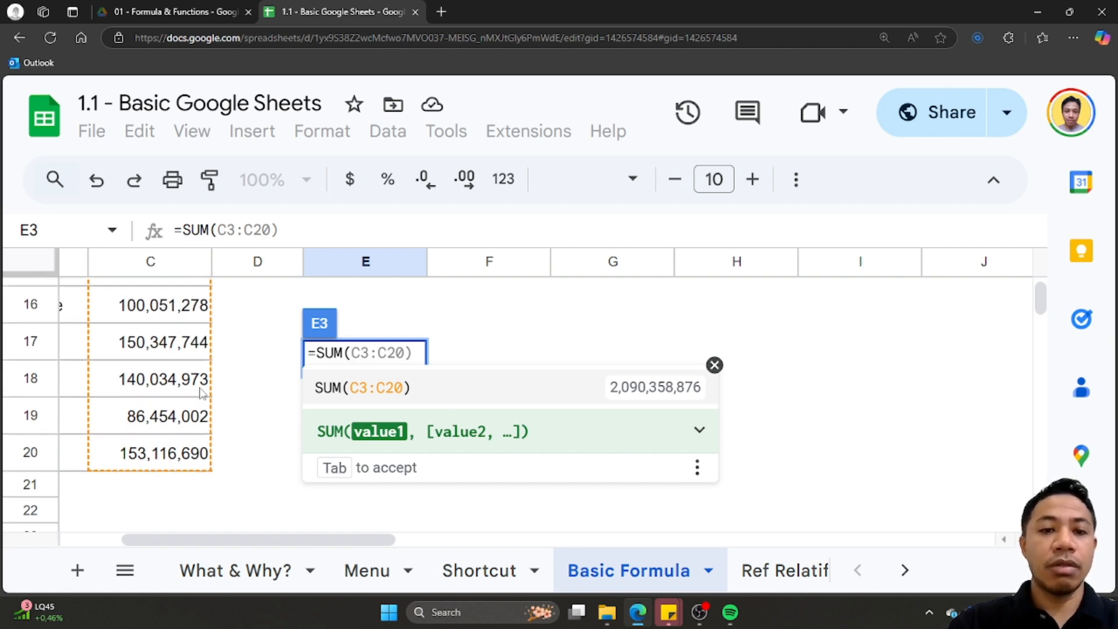
scroll(201, 393, "down", 1)
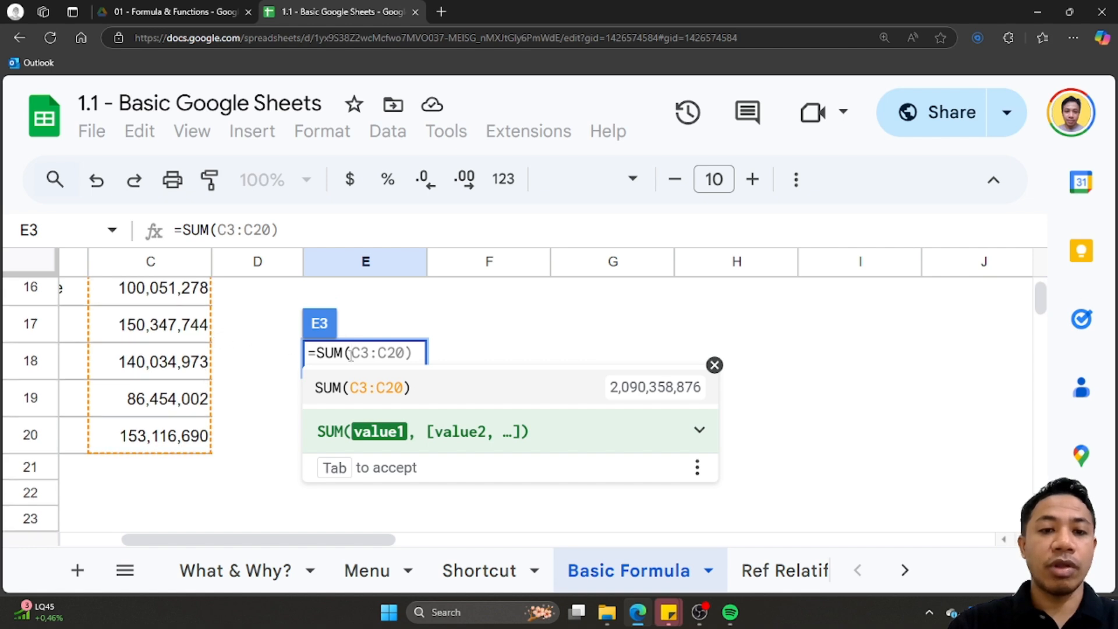
scroll(181, 361, "up", 5)
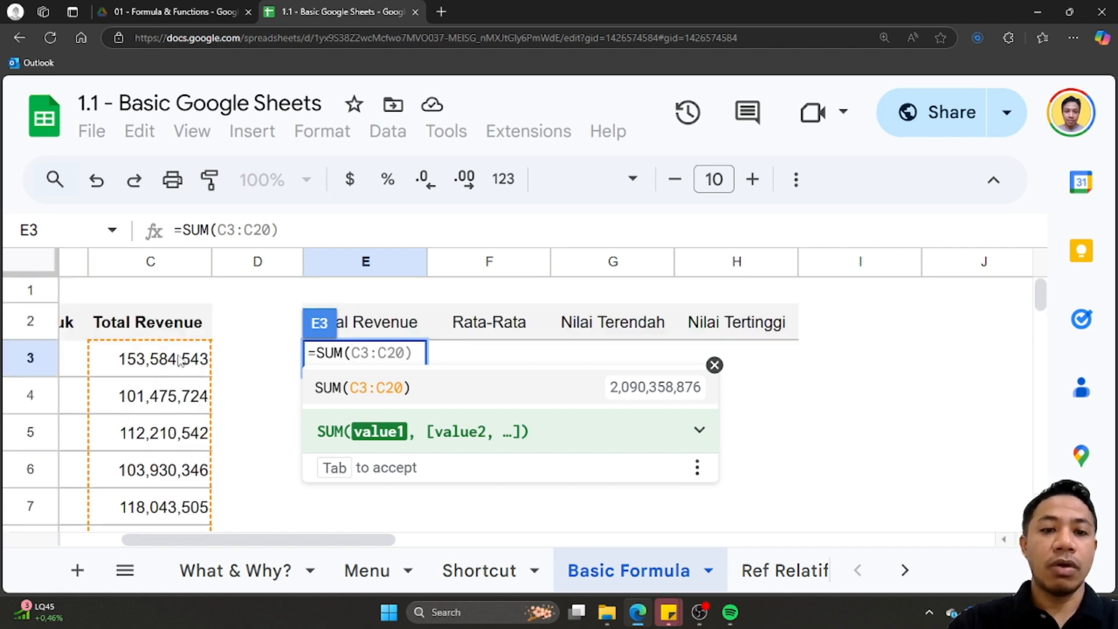
key("Return")
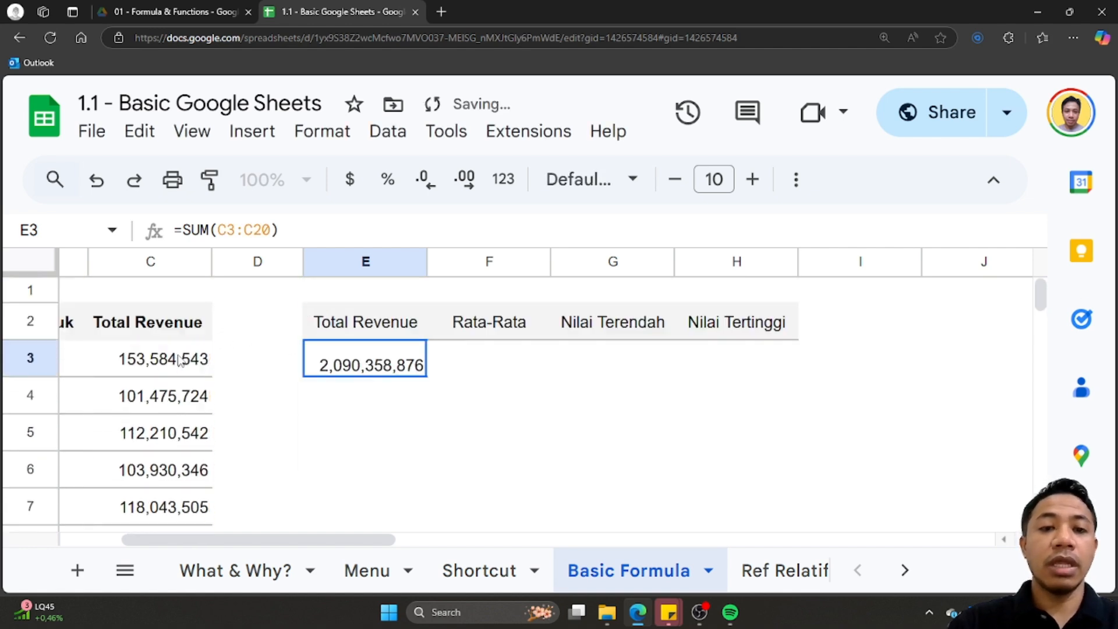
Replace the formula in E3 with a SUM function, picking the revenue range C3:C20 in the sheet as its argument
double_click(367, 371)
left_click(365, 355)
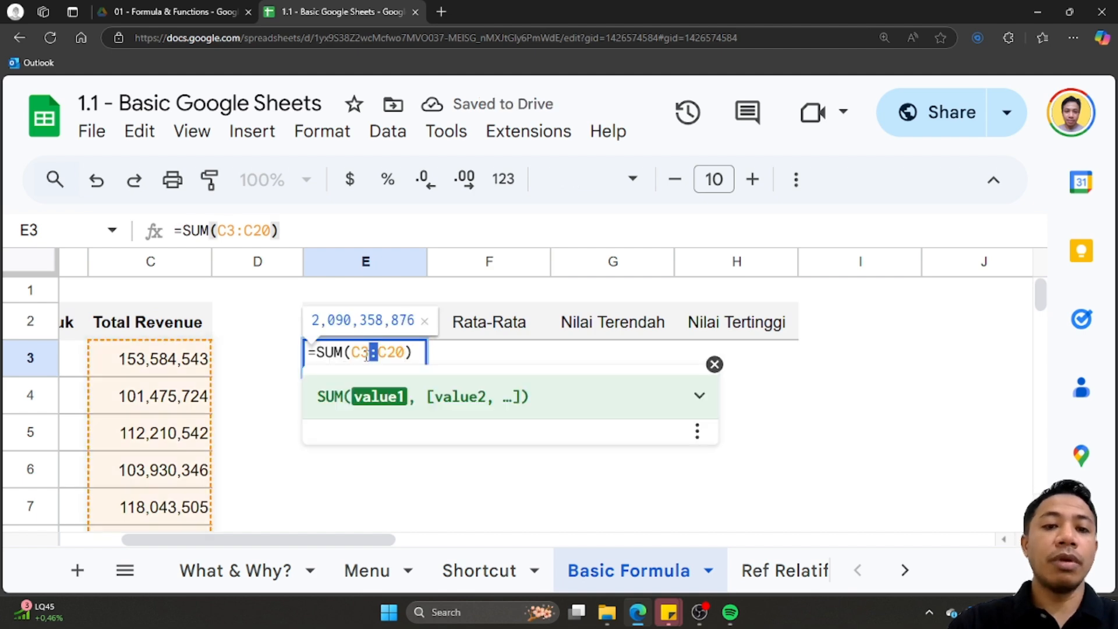
key("ctrl+a")
type("=sum")
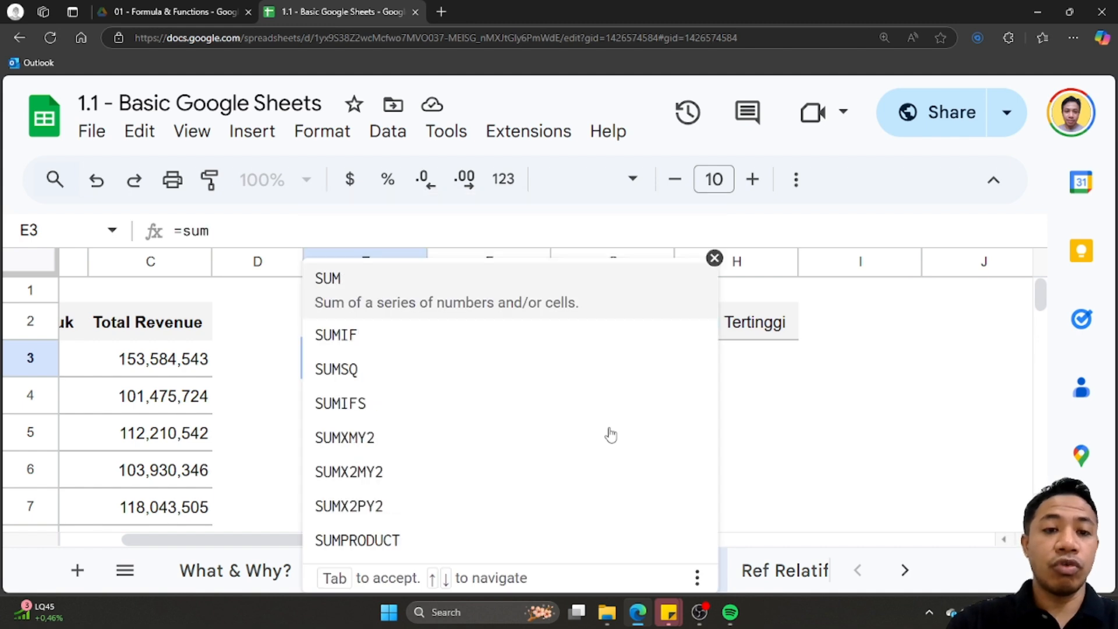
key("Tab")
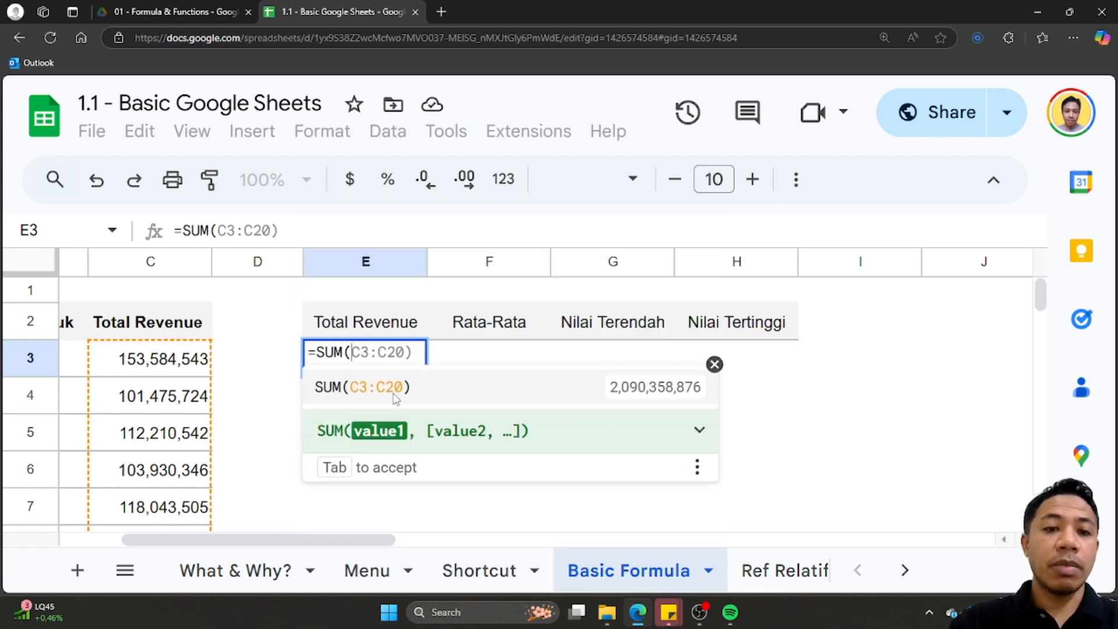
left_click(188, 366)
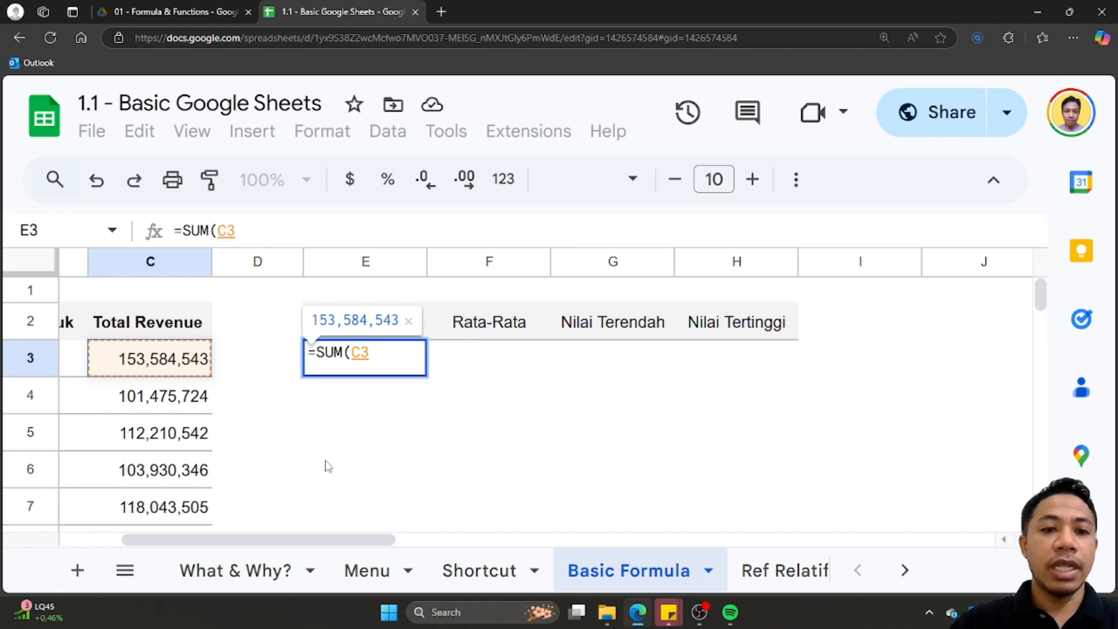
key("ctrl+shift+Down")
scroll(267, 461, "down", 1)
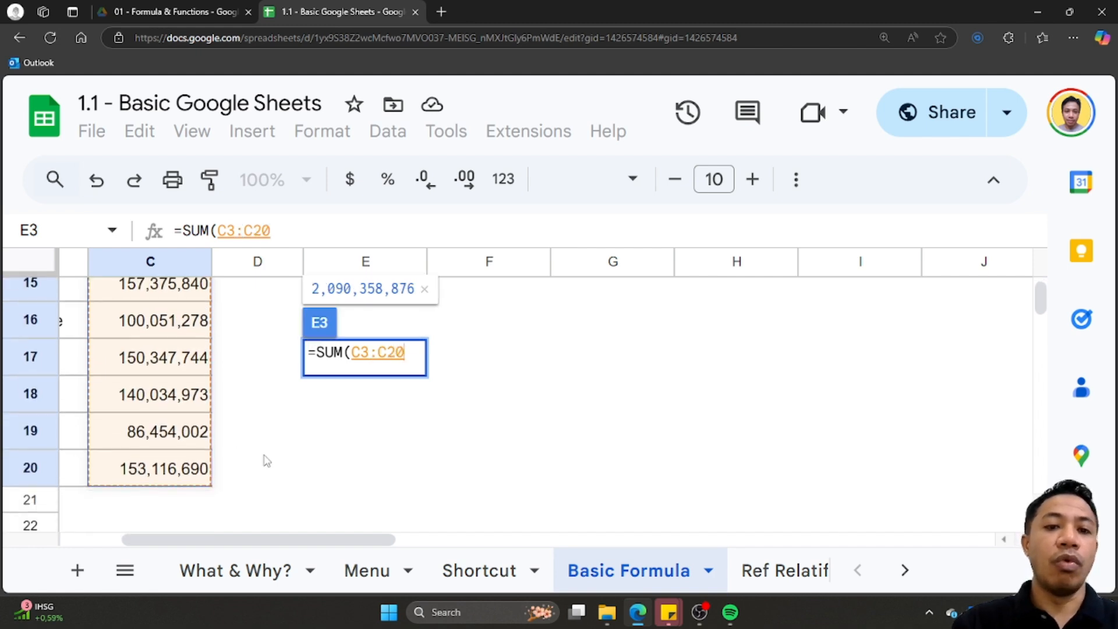
type(")")
key("Return")
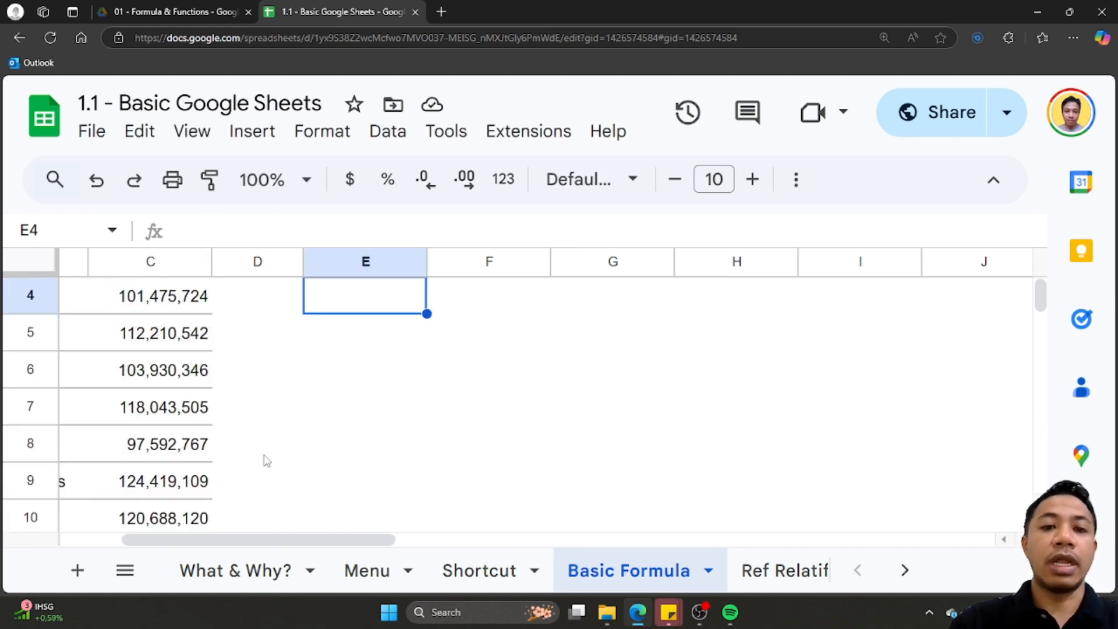
scroll(452, 459, "up", 3)
left_click(378, 357)
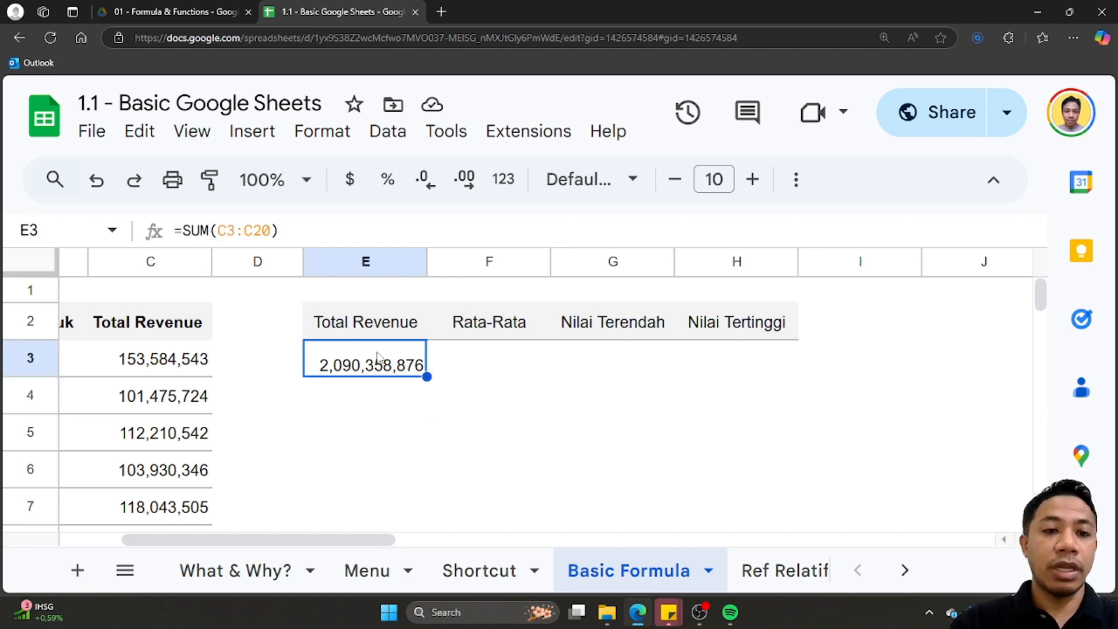
Select the revenue values C3:C20 and show the quick summary of sum, average, minimum, maximum and counts to compare with E3
left_click(191, 364)
scroll(191, 365, "left", 3)
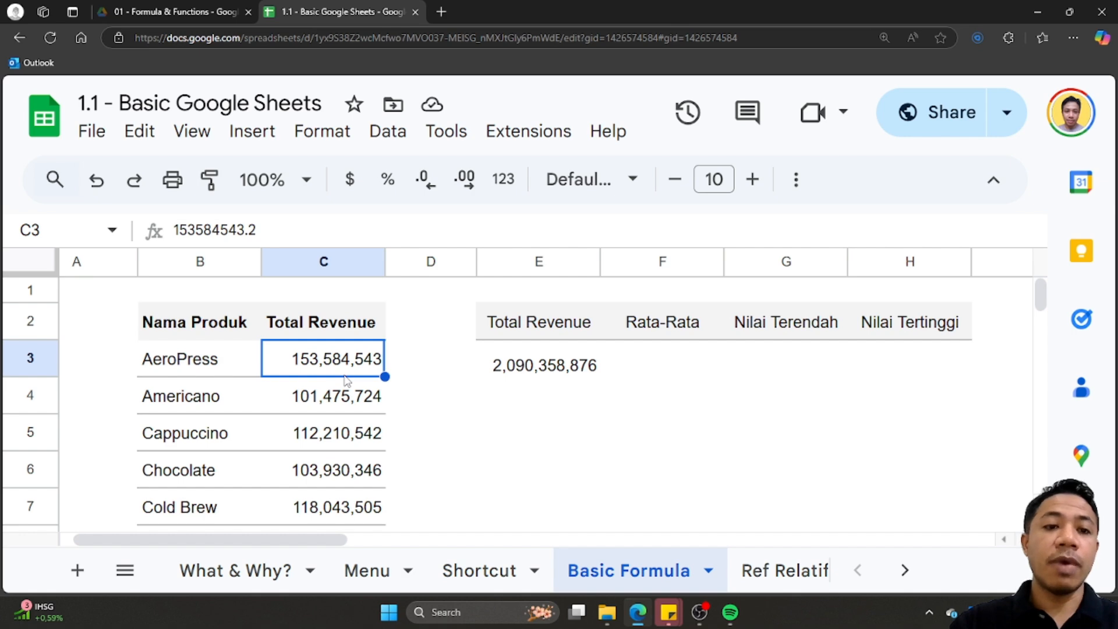
key("ctrl+shift+Down")
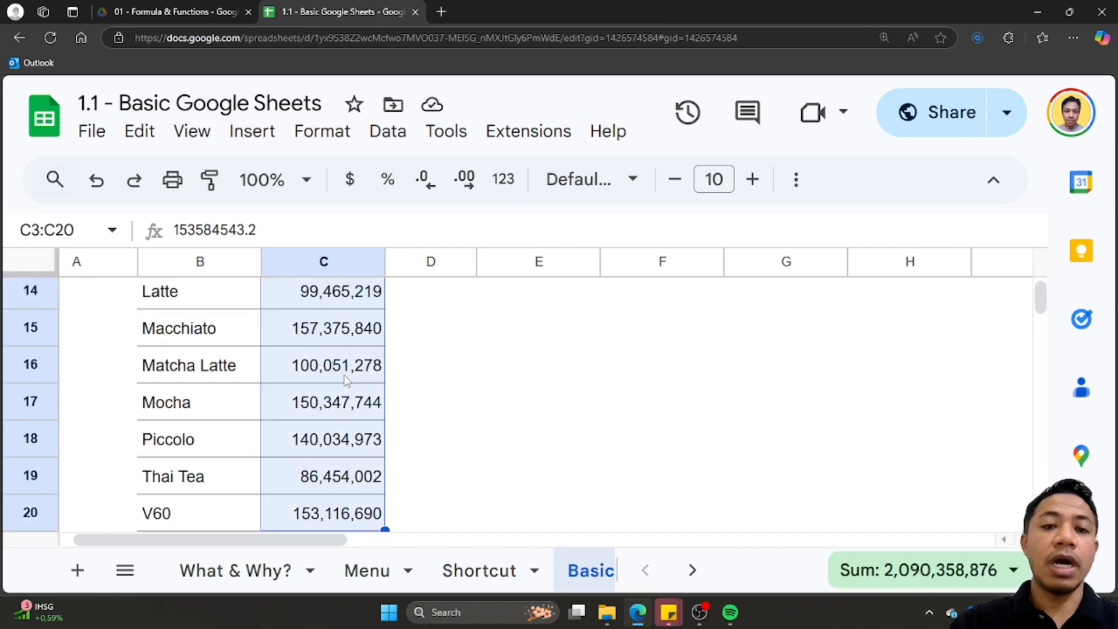
left_click(897, 576)
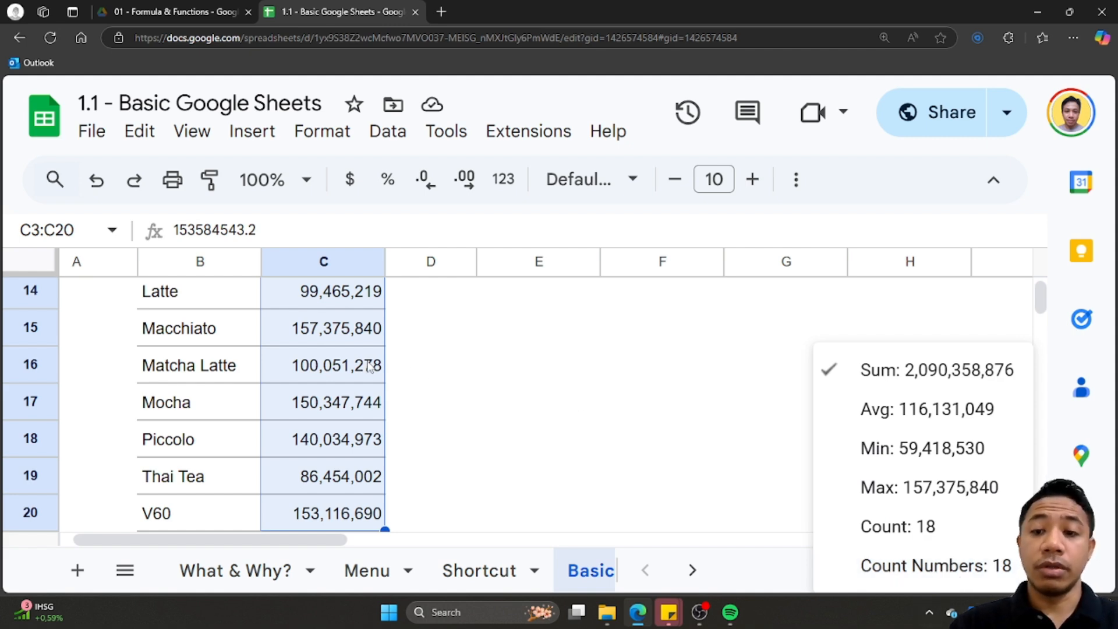
scroll(369, 367, "up", 5)
scroll(520, 402, "right", 2)
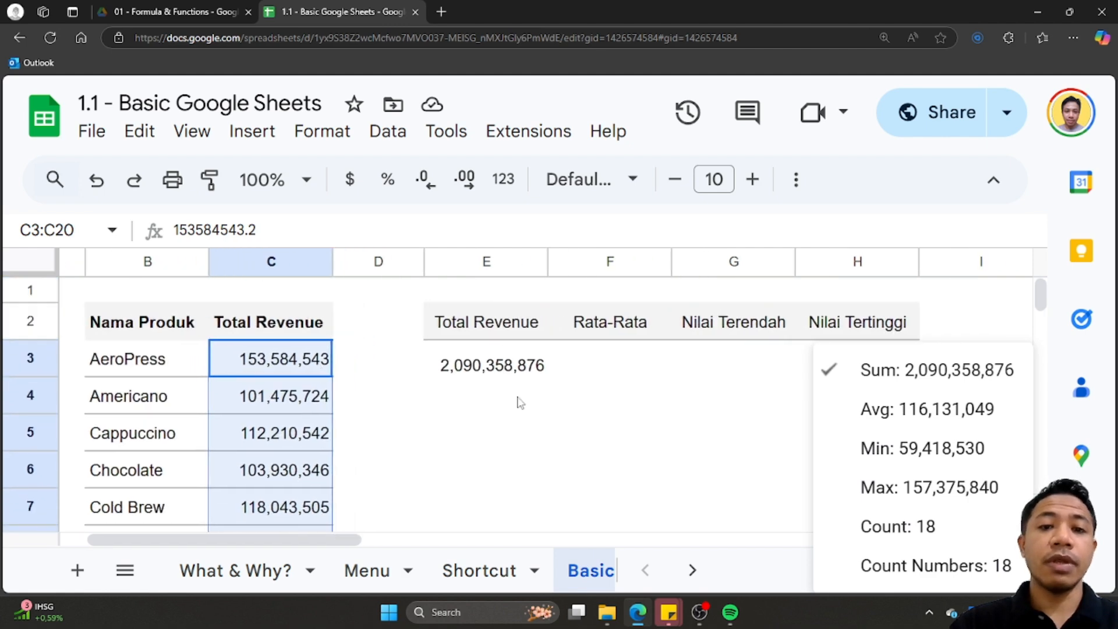
Select the product names in B3:B20 to check which quick summary is offered for text cells
left_click(181, 371)
key("ctrl+shift+Down")
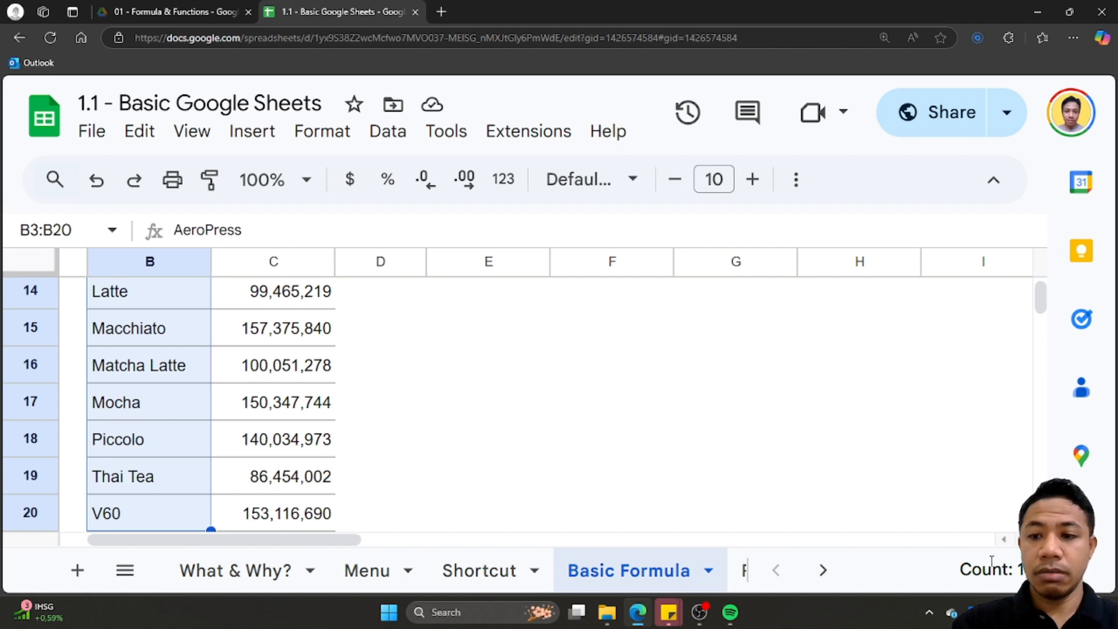
scroll(527, 411, "up", 5)
Select the result cells E3:H3 under the four summary headings and find the vertical alignment option for them
left_click(554, 373)
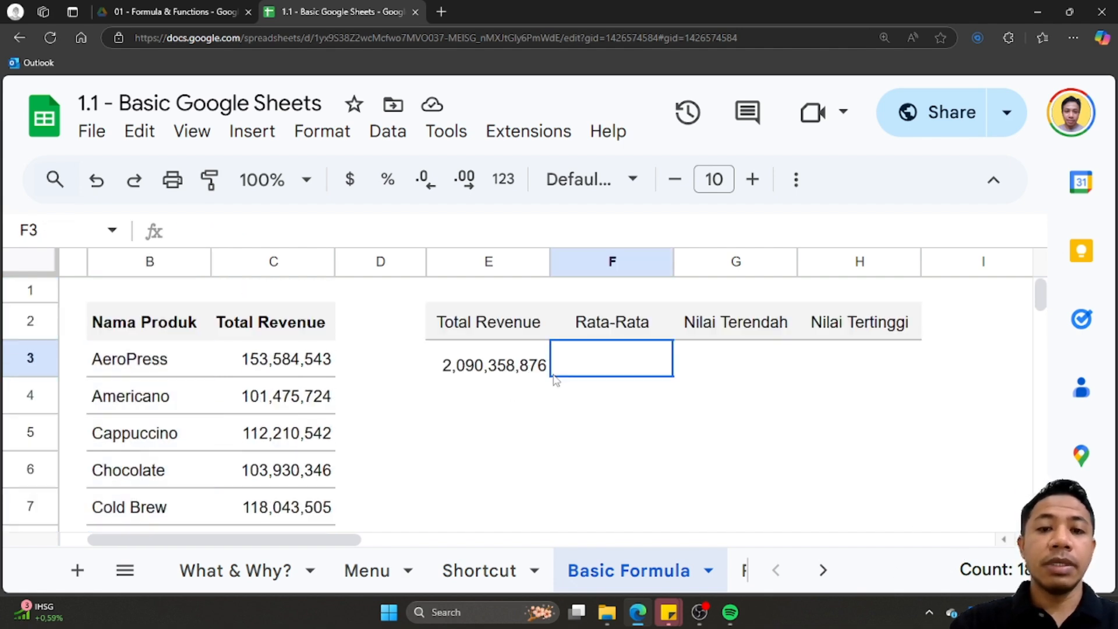
left_click(482, 370)
key("shift+Right")
key("shift+Right")
key("shift+Right")
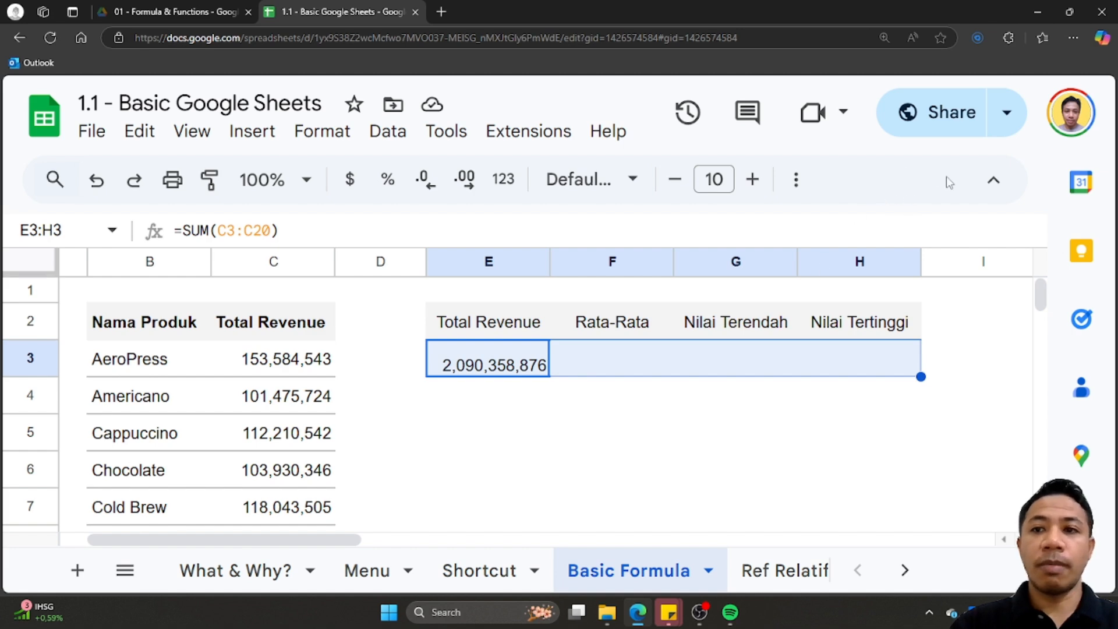
left_click(994, 179)
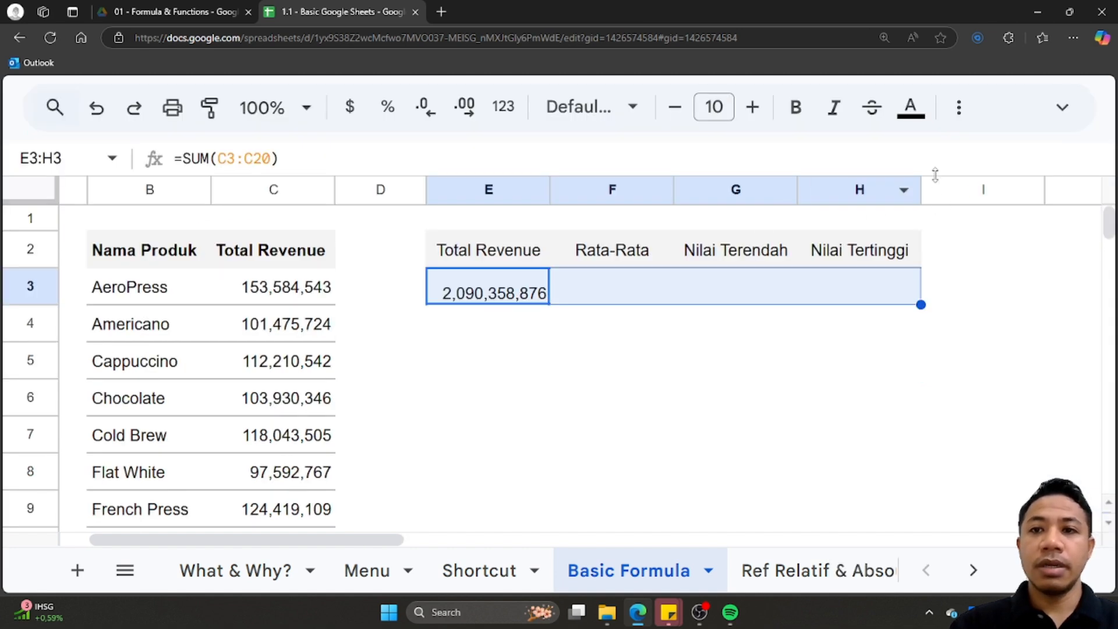
left_click(1063, 110)
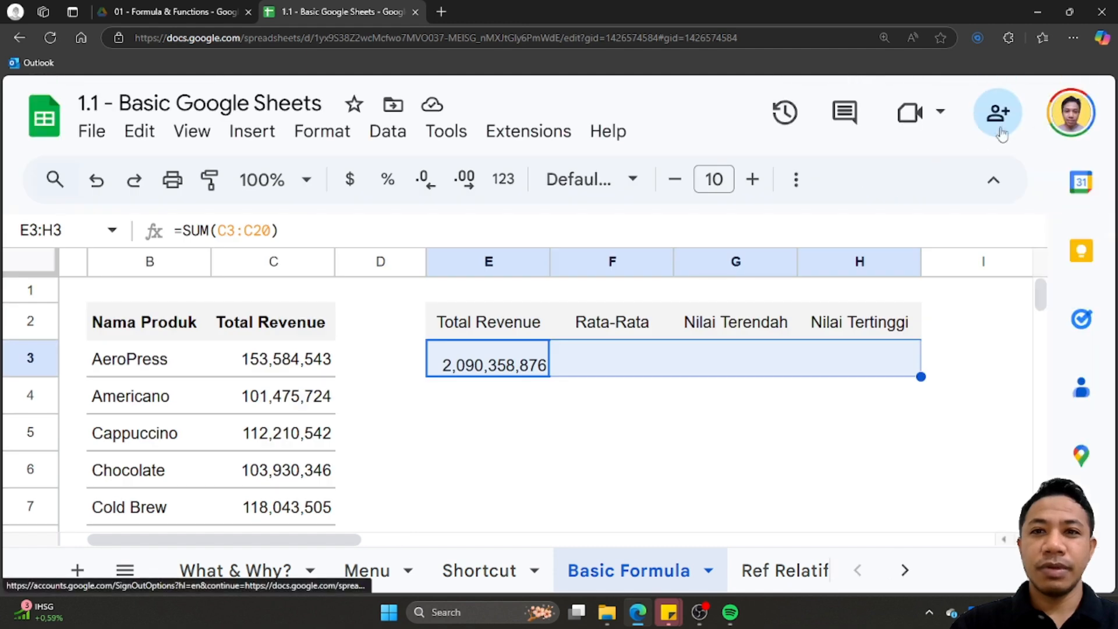
key("ctrl+minus")
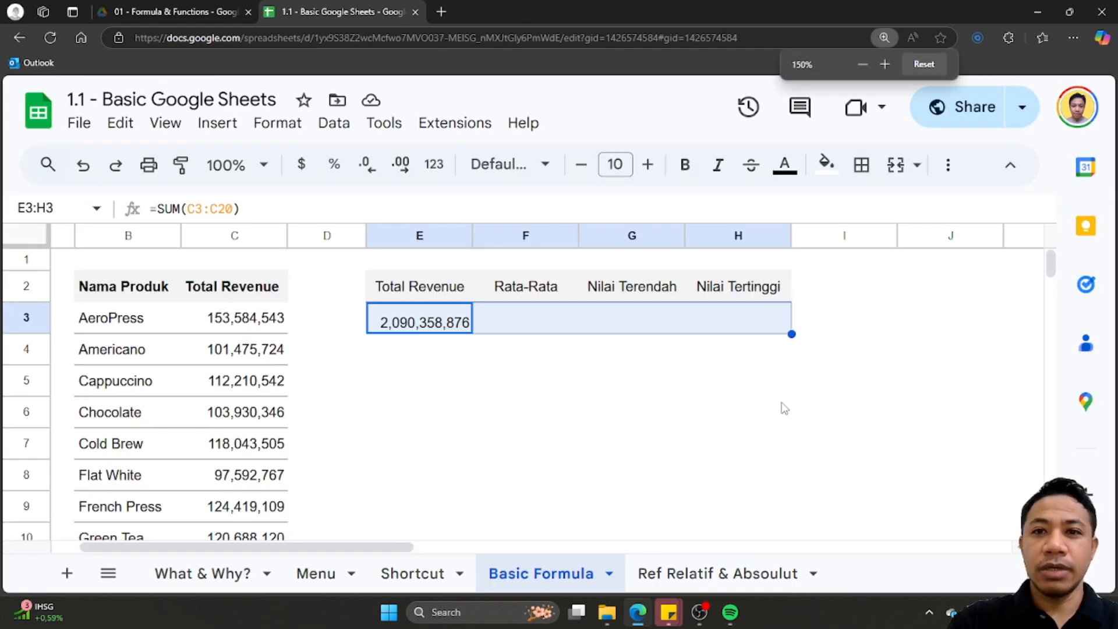
key("ctrl+minus")
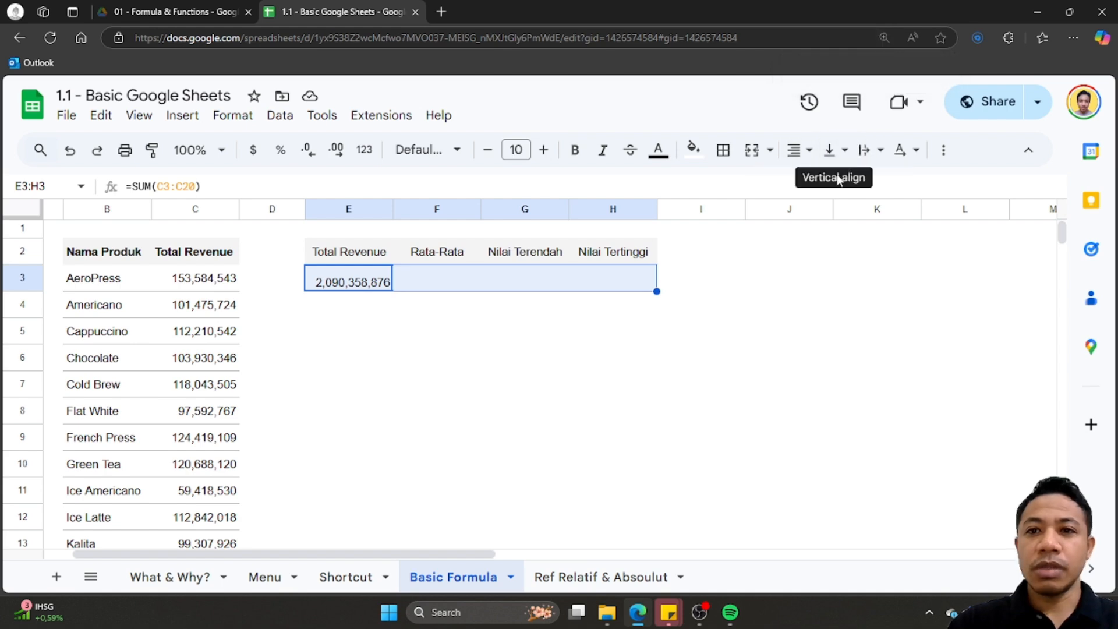
Browse the shortcut table on the Shortcut sheet through to its last row and examine the Zoom In and Zoom Out entries
left_click(345, 577)
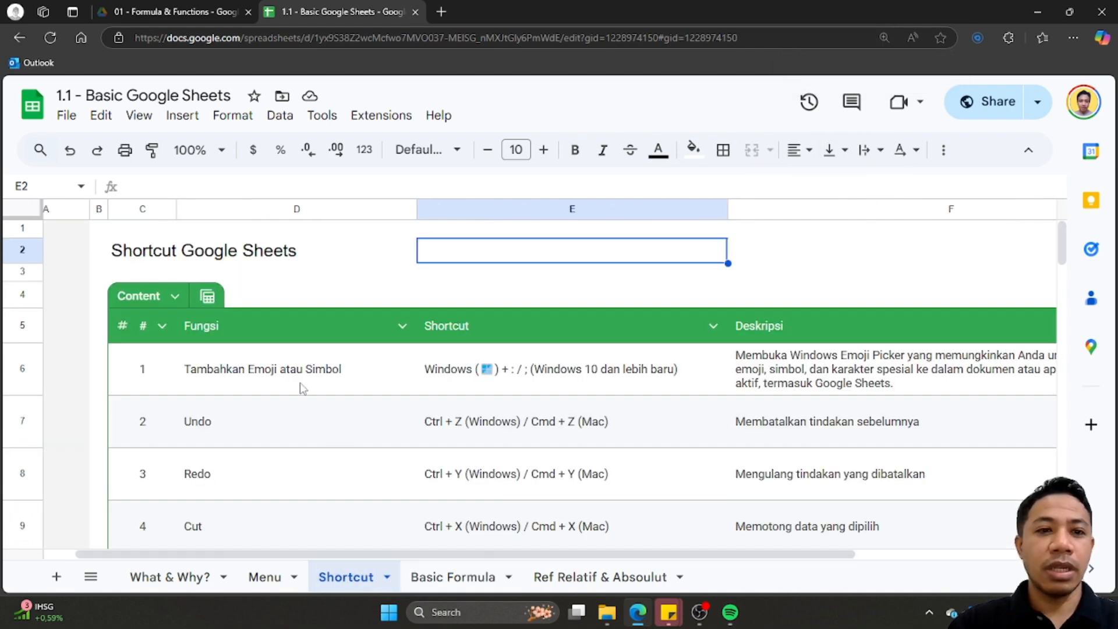
left_click(547, 293)
scroll(456, 486, "down", 3)
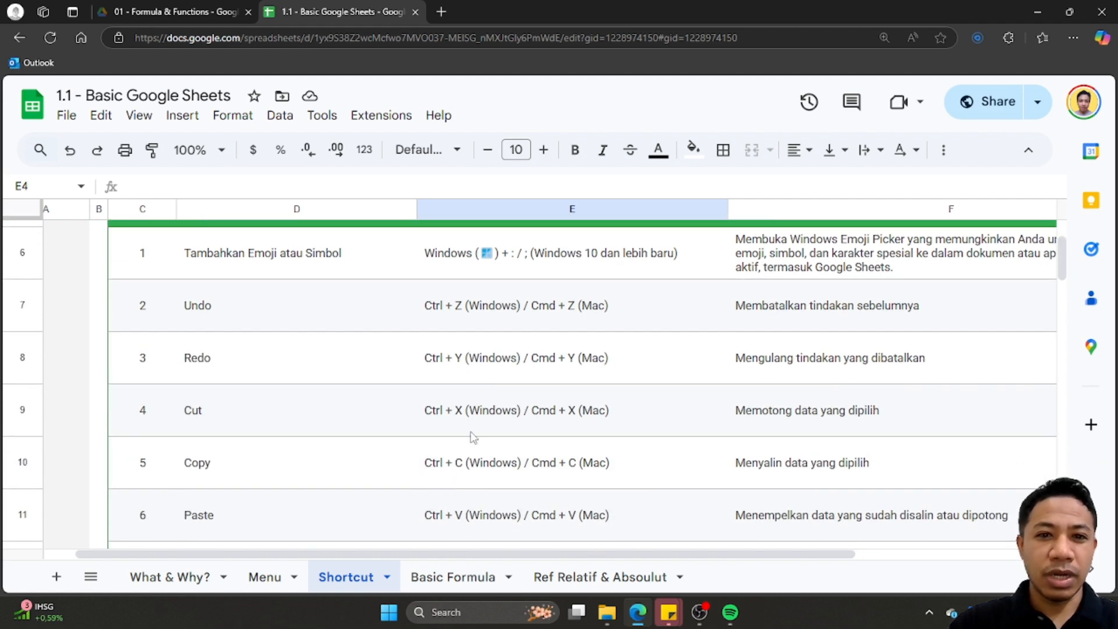
scroll(494, 475, "down", 3)
scroll(494, 474, "down", 5)
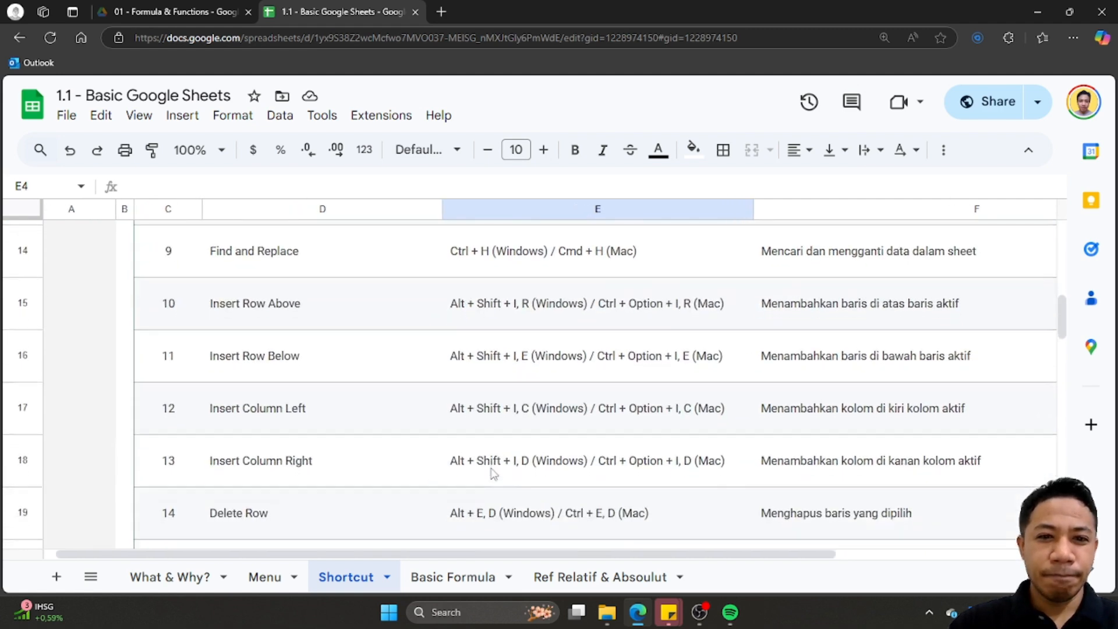
scroll(494, 474, "down", 5)
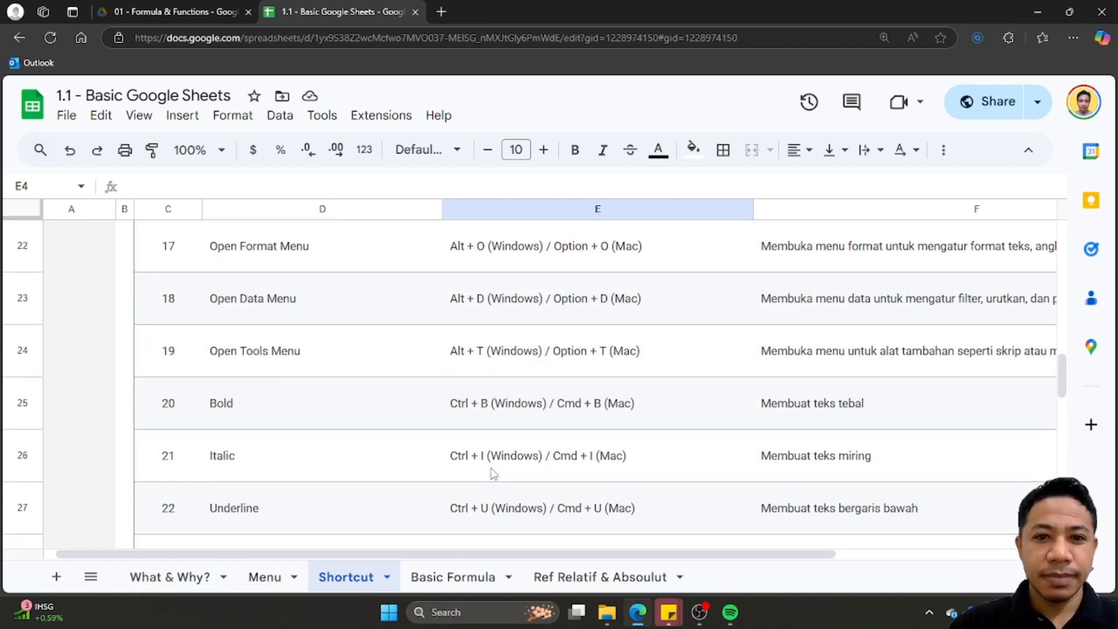
scroll(492, 474, "down", 5)
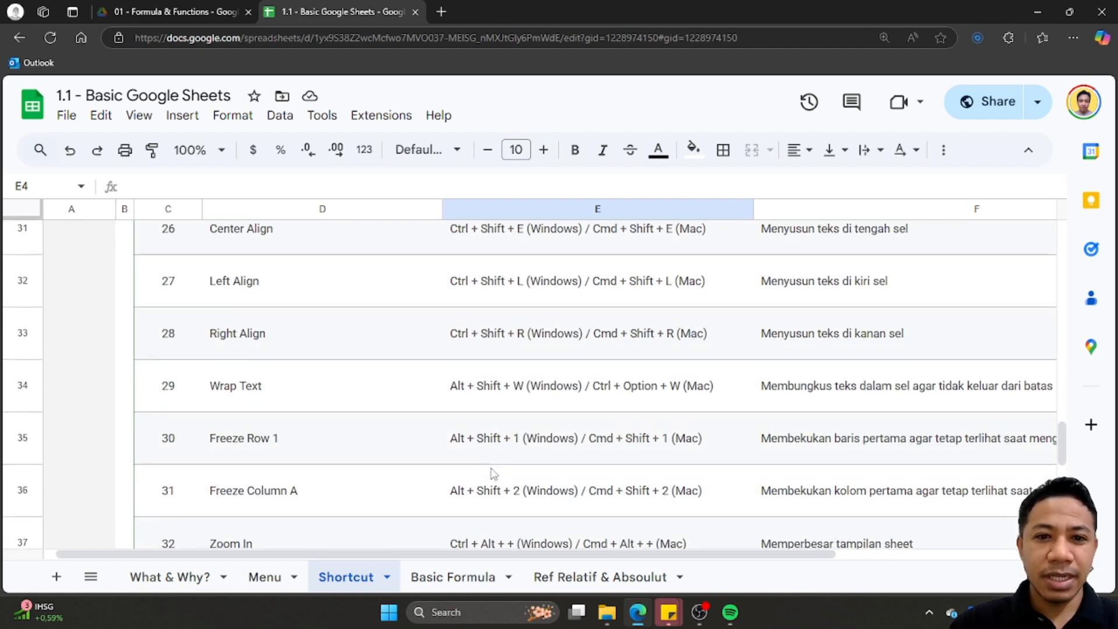
scroll(494, 474, "down", 2)
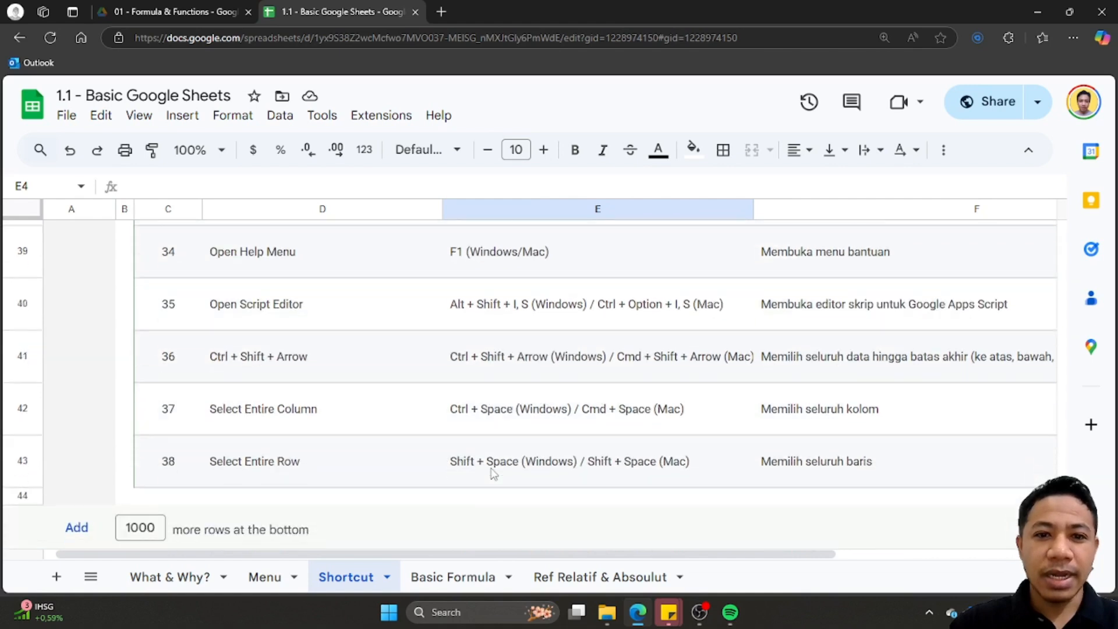
scroll(494, 475, "up", 2)
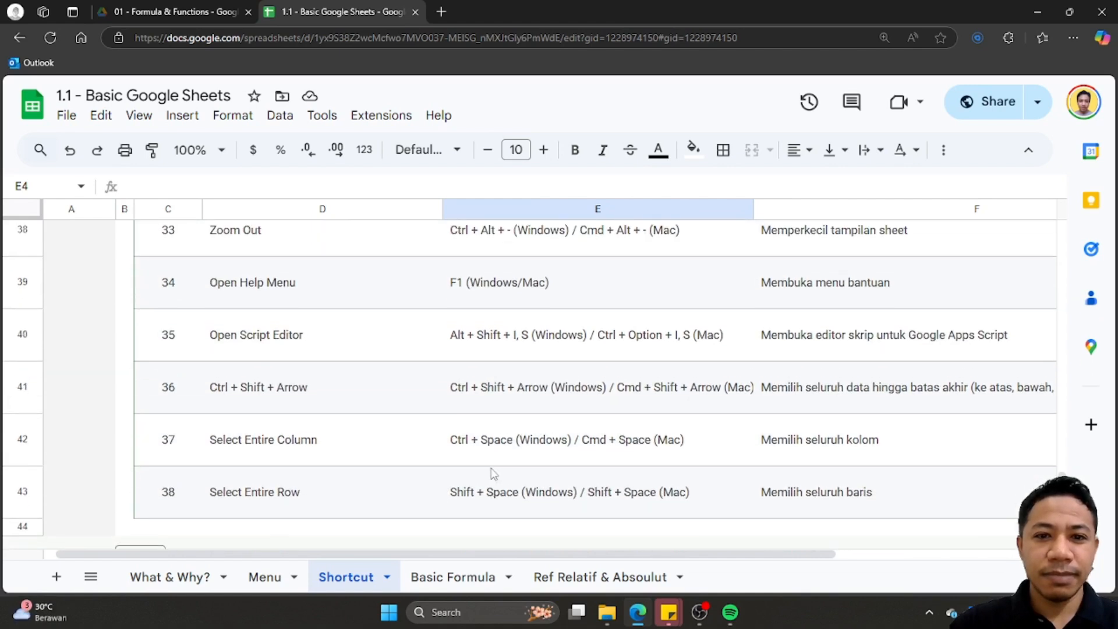
scroll(513, 393, "up", 2)
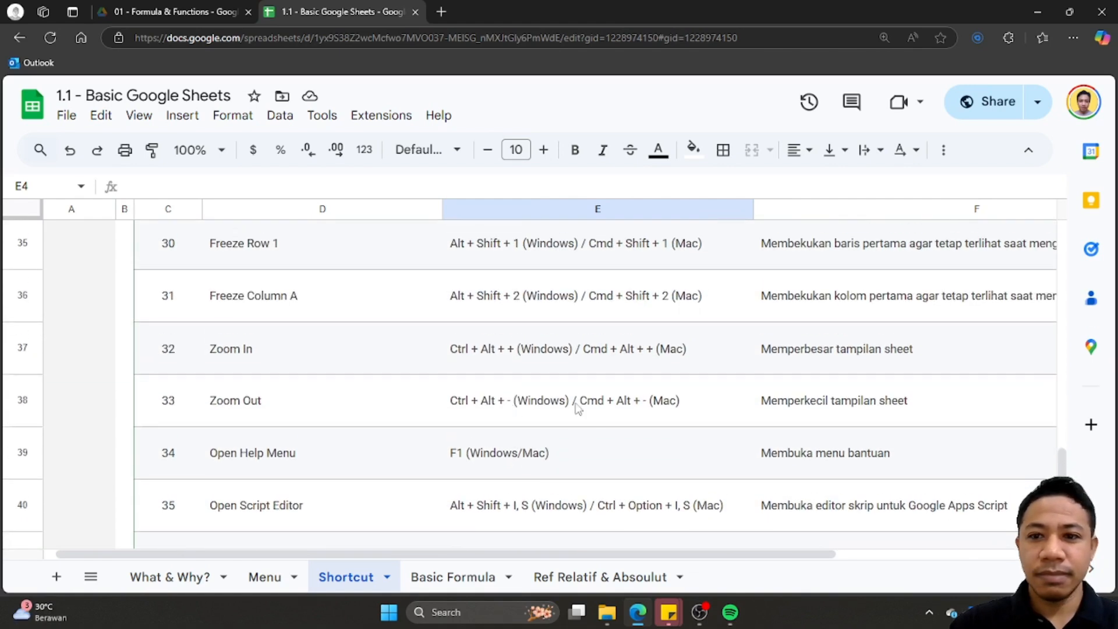
left_click(826, 355)
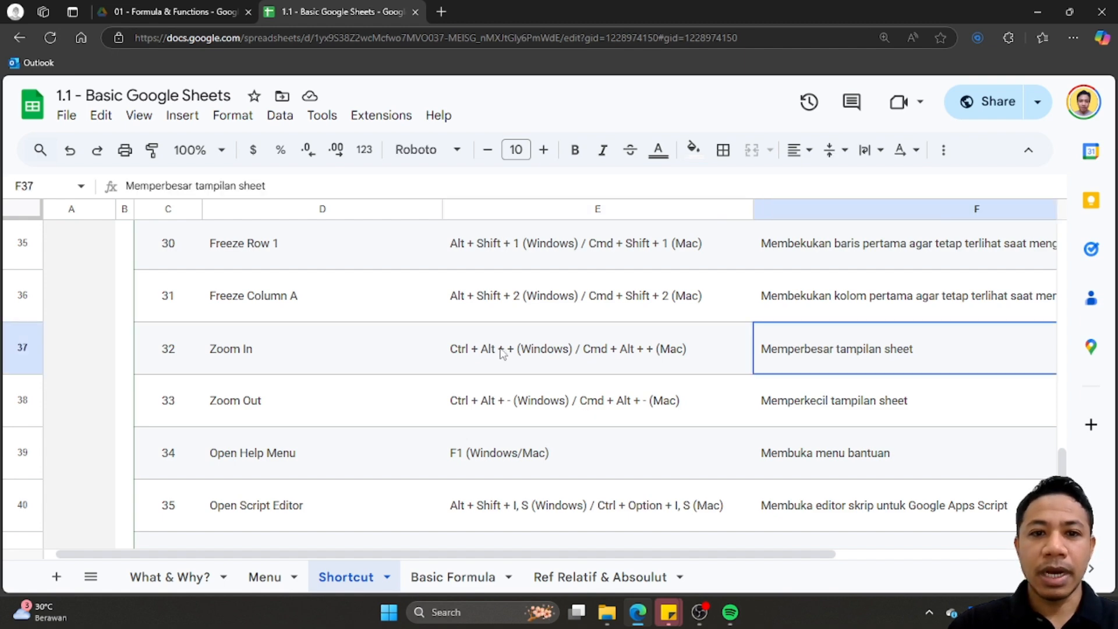
left_click(493, 358)
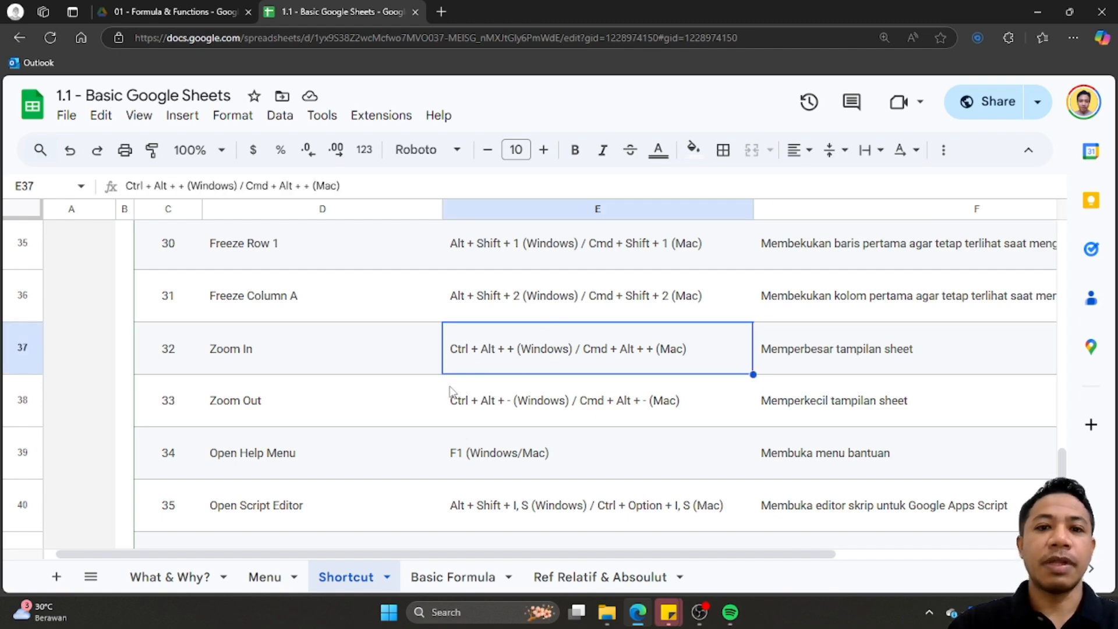
Demonstrate the zoom shortcuts by enlarging the page several levels, reducing it to 100%, and enlarging it one level again
scroll(456, 392, "up", 1)
scroll(573, 402, "up", 5)
scroll(573, 402, "up", 1)
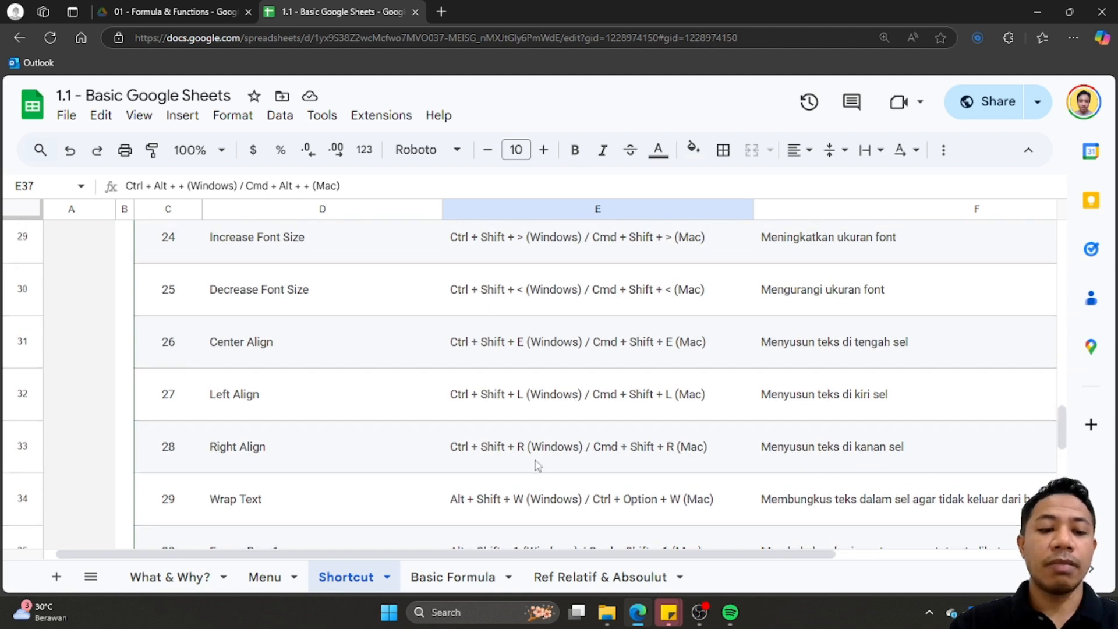
key("ctrl+plus")
key("ctrl+plus")
key("ctrl+plus")
key("ctrl+plus")
key("ctrl+plus")
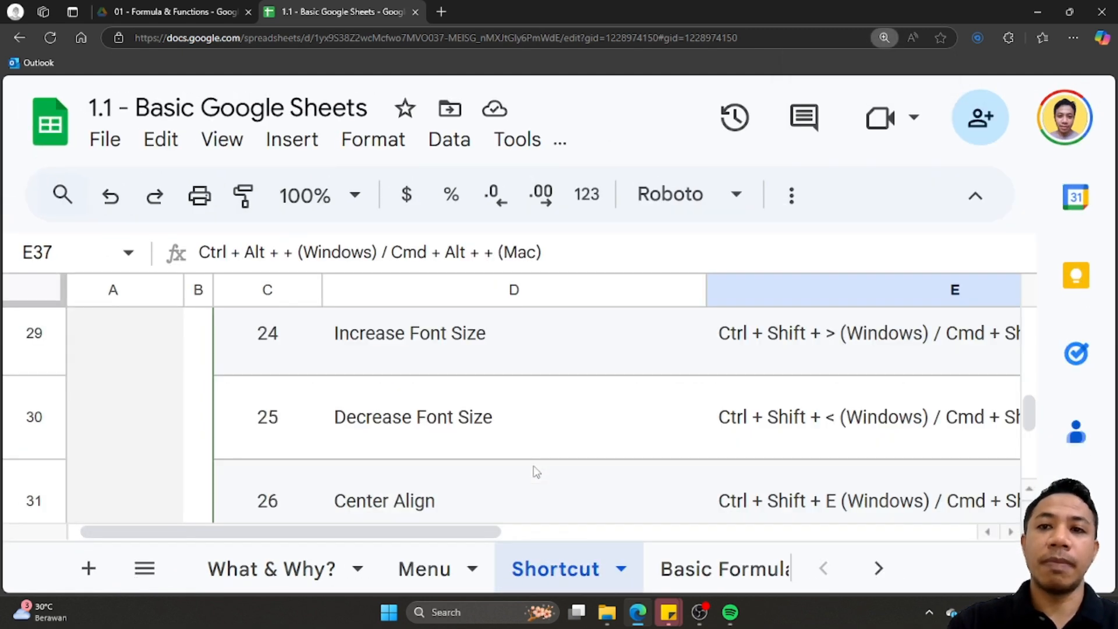
key("ctrl+minus")
key("ctrl+minus")
key("ctrl+minus")
key("ctrl+minus")
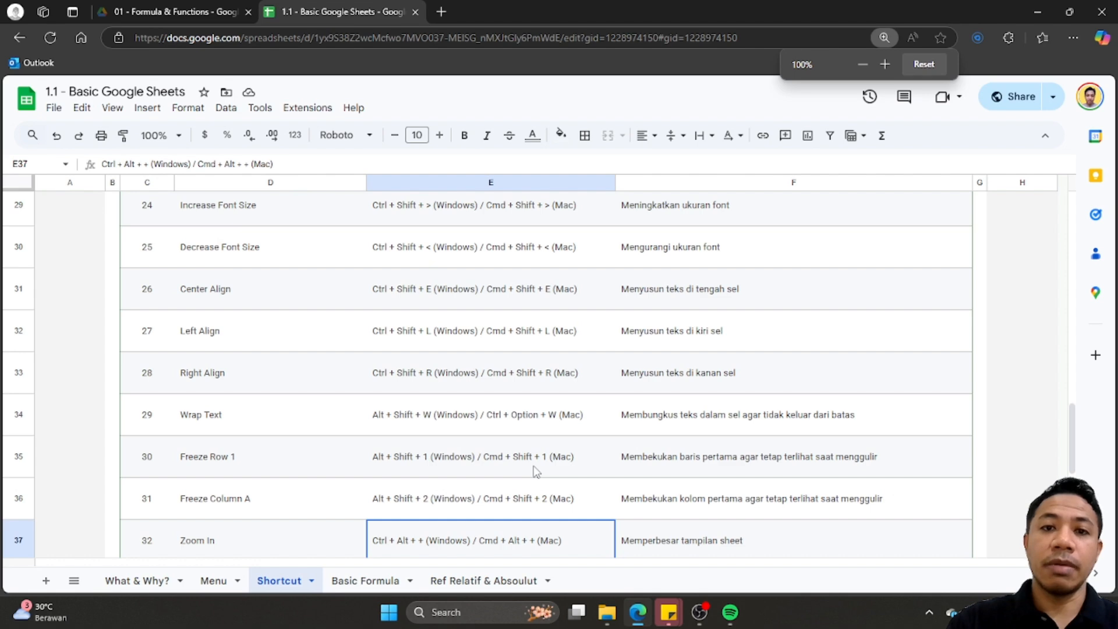
key("ctrl+plus")
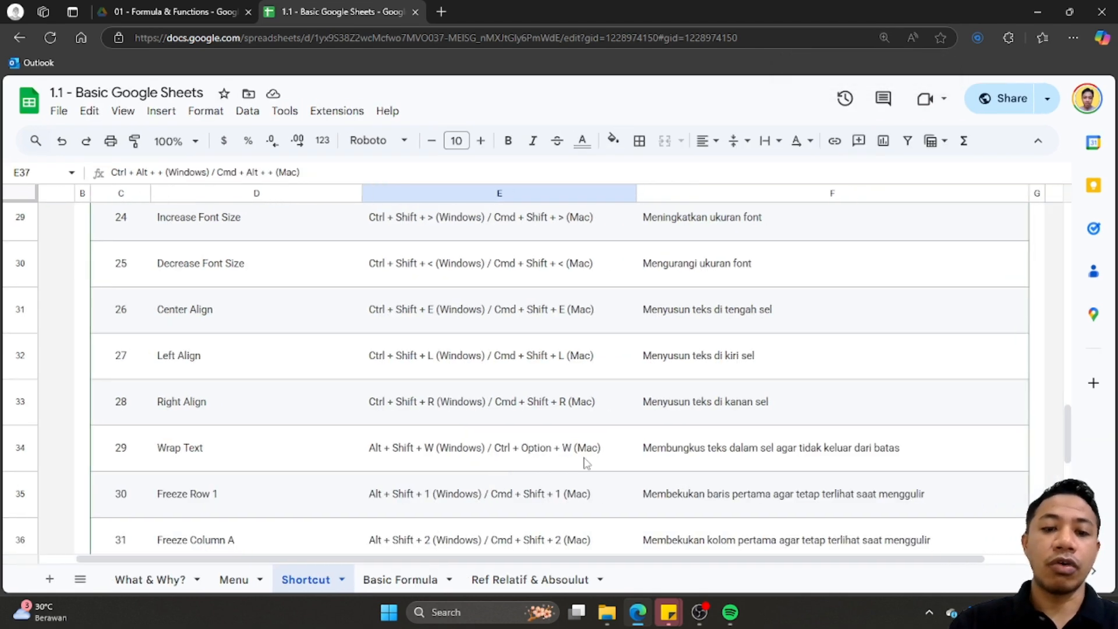
Align the result cells E3:H3 on the Basic Formula sheet vertically to the middle
left_click(408, 579)
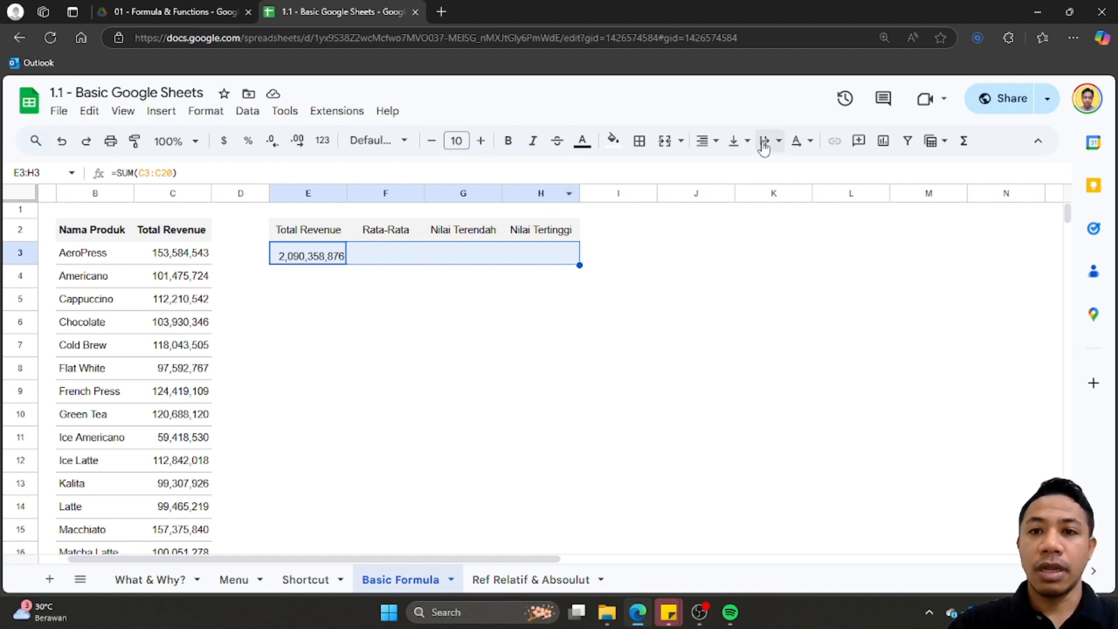
left_click(745, 142)
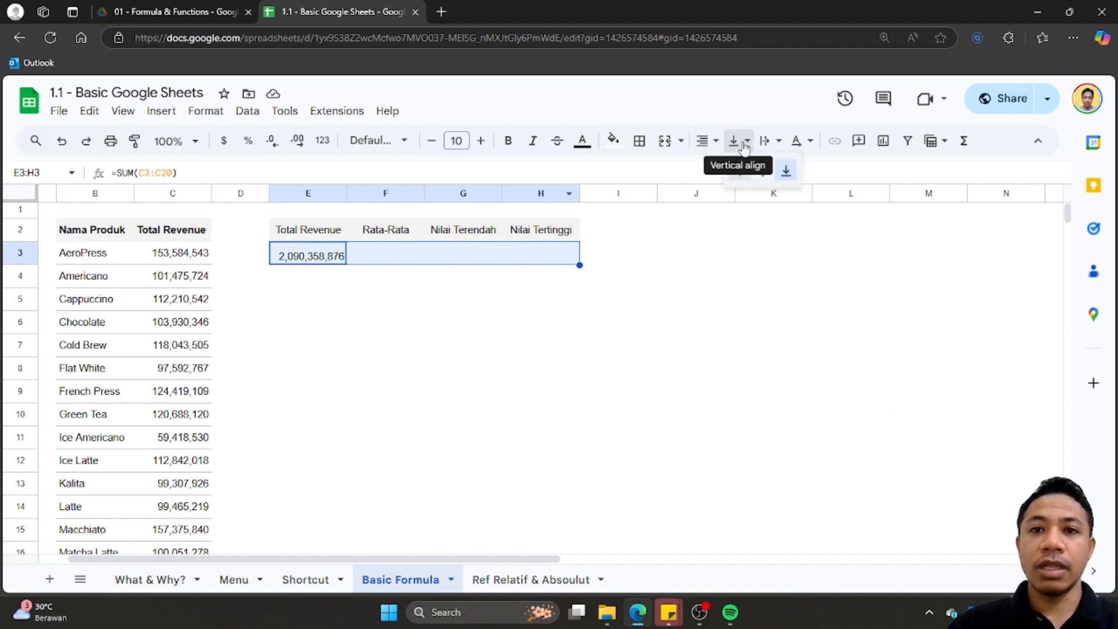
left_click(762, 170)
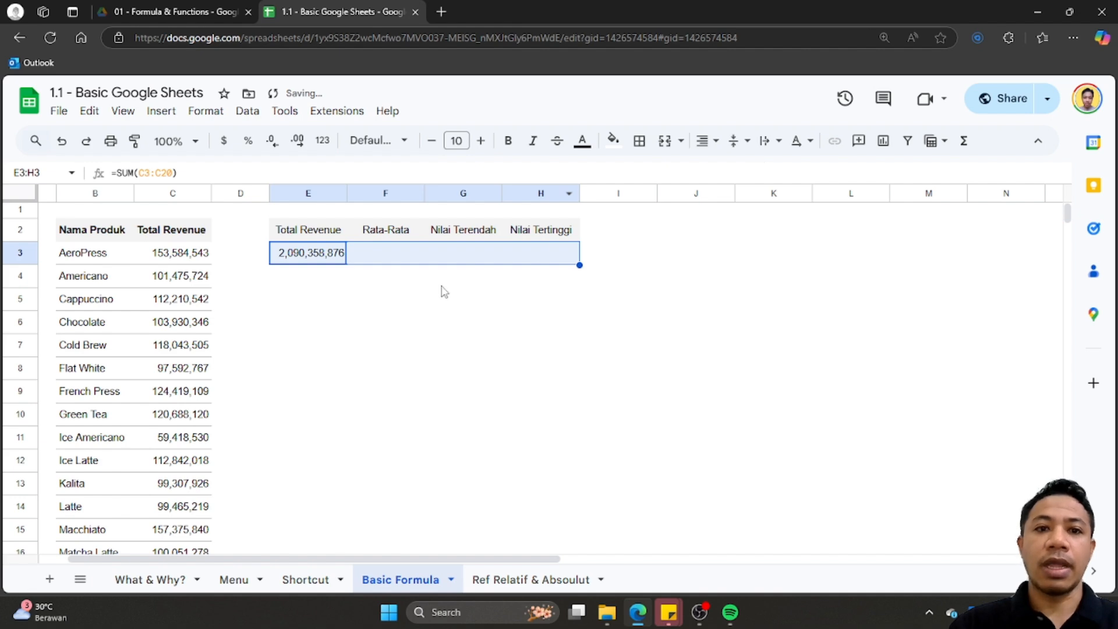
Enter an AVERAGE function in F3 under Rata-Rata, picking the revenue range C3:C20 in the sheet as its argument
key("ctrl+plus")
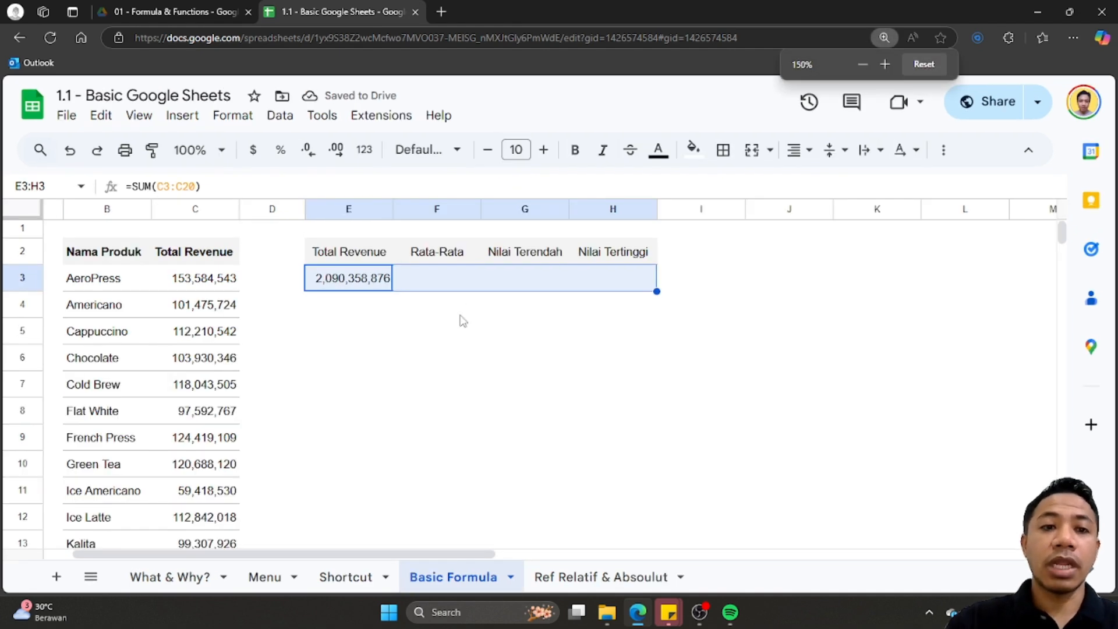
key("ctrl+plus")
left_click(531, 377)
left_click(534, 325)
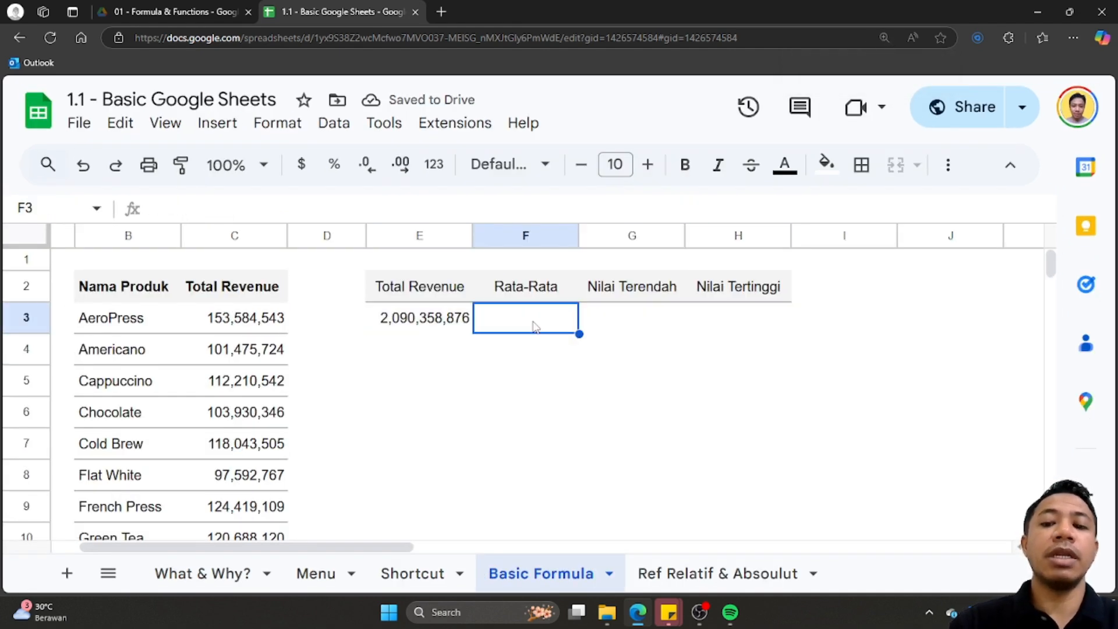
type("=aver")
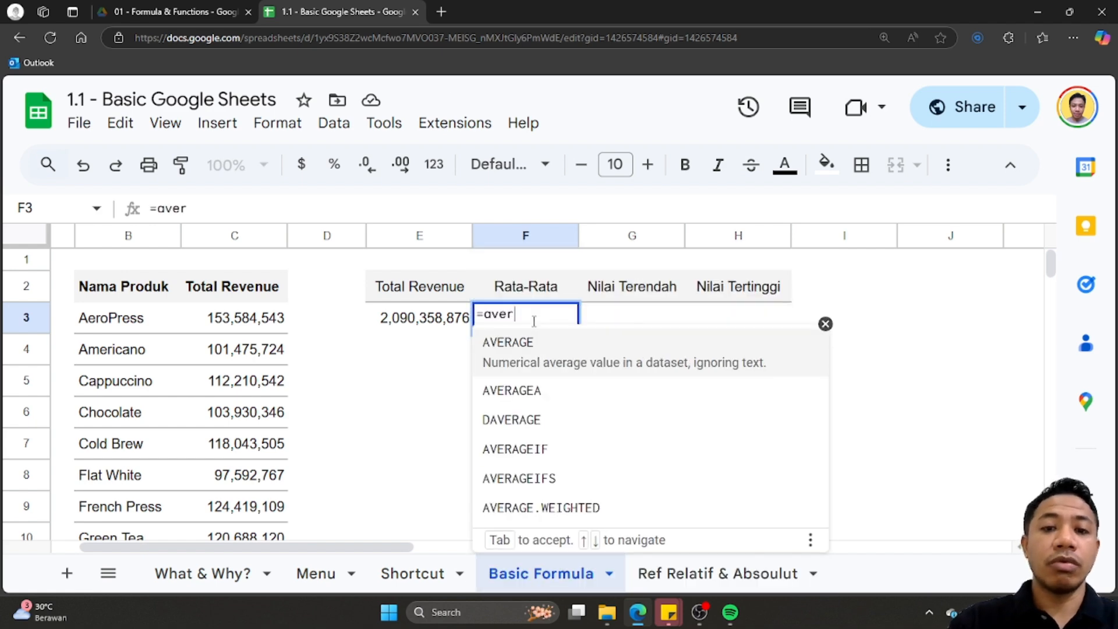
key("Tab")
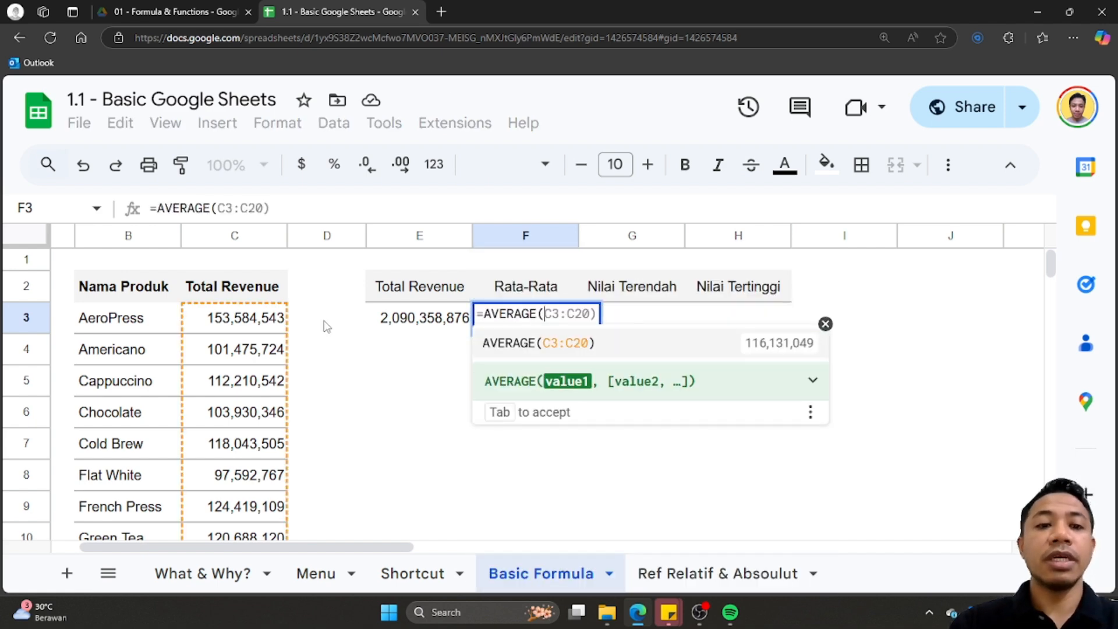
left_click(278, 326)
key("ctrl+shift+Down")
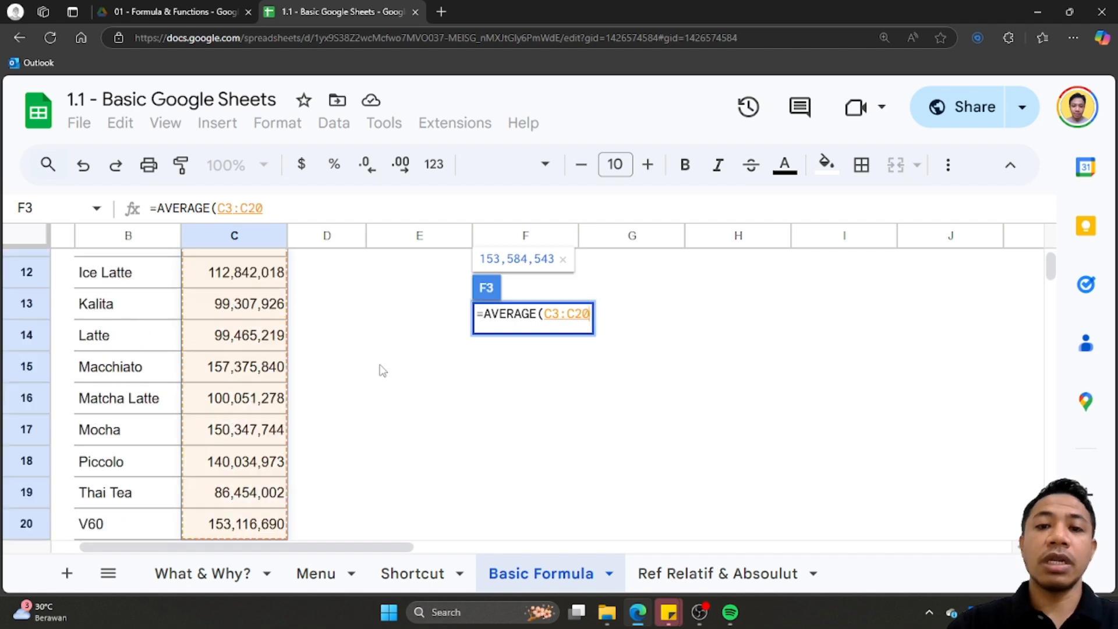
key("Return")
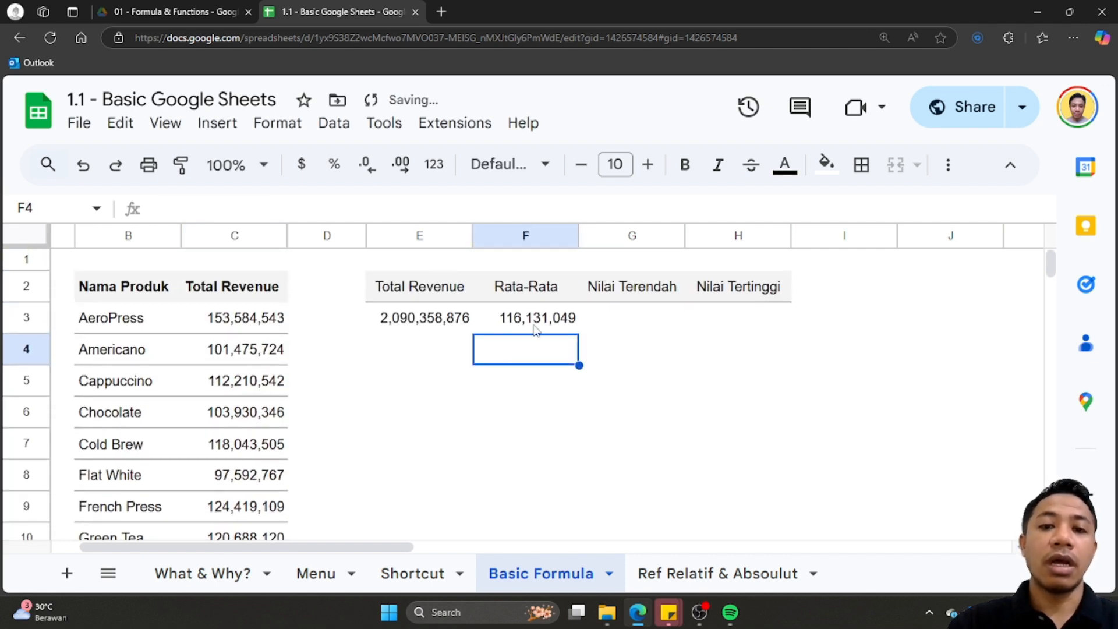
Enter a MIN function in G3 under Nilai Terendah, picking the revenue range C3:C20 as its argument
left_click(549, 328)
key("Right")
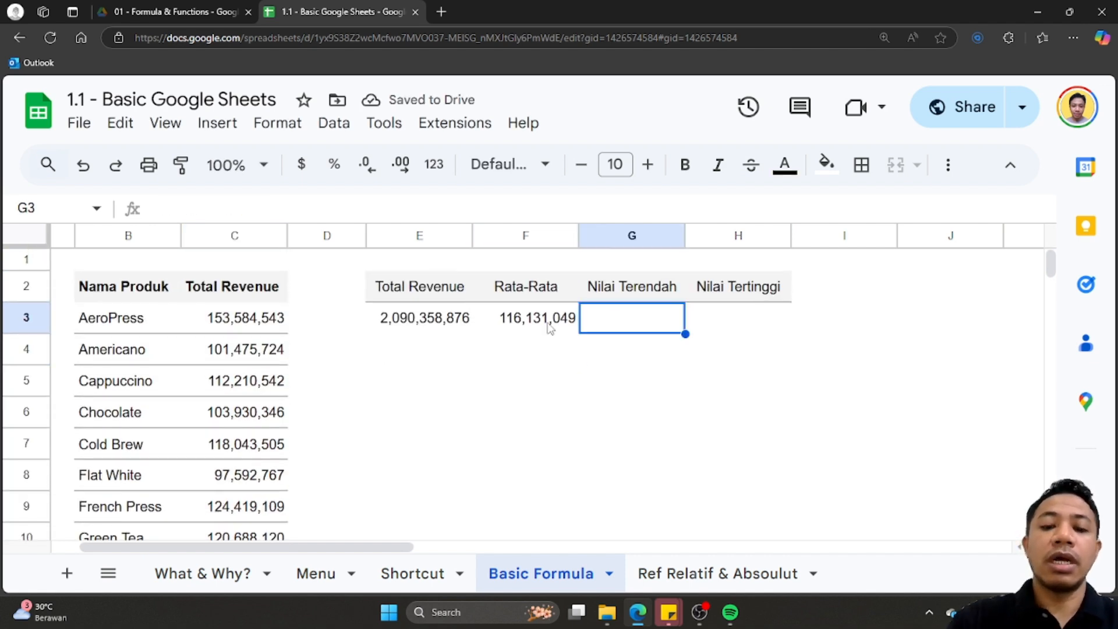
type("=MIN(")
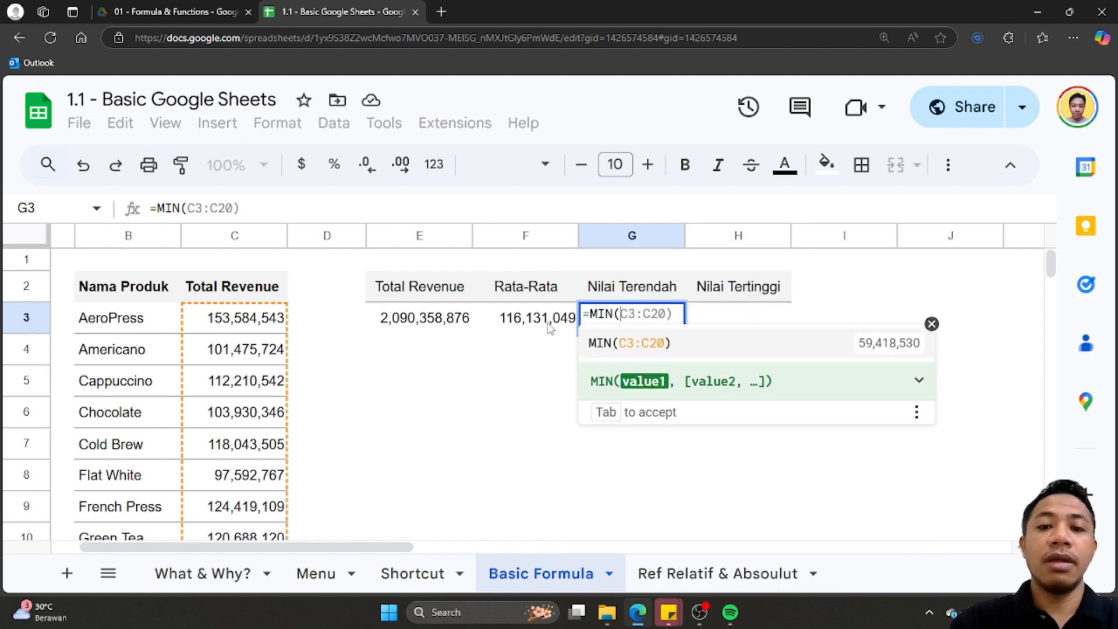
left_click(265, 324)
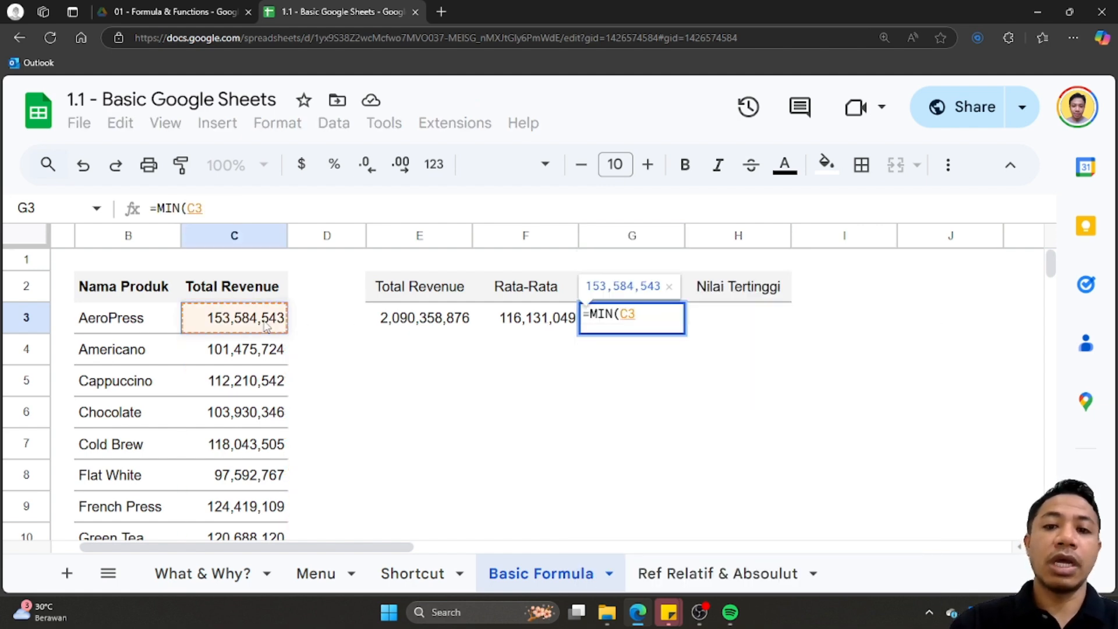
key("ctrl+shift+Down")
key("Return")
scroll(431, 374, "up", 2)
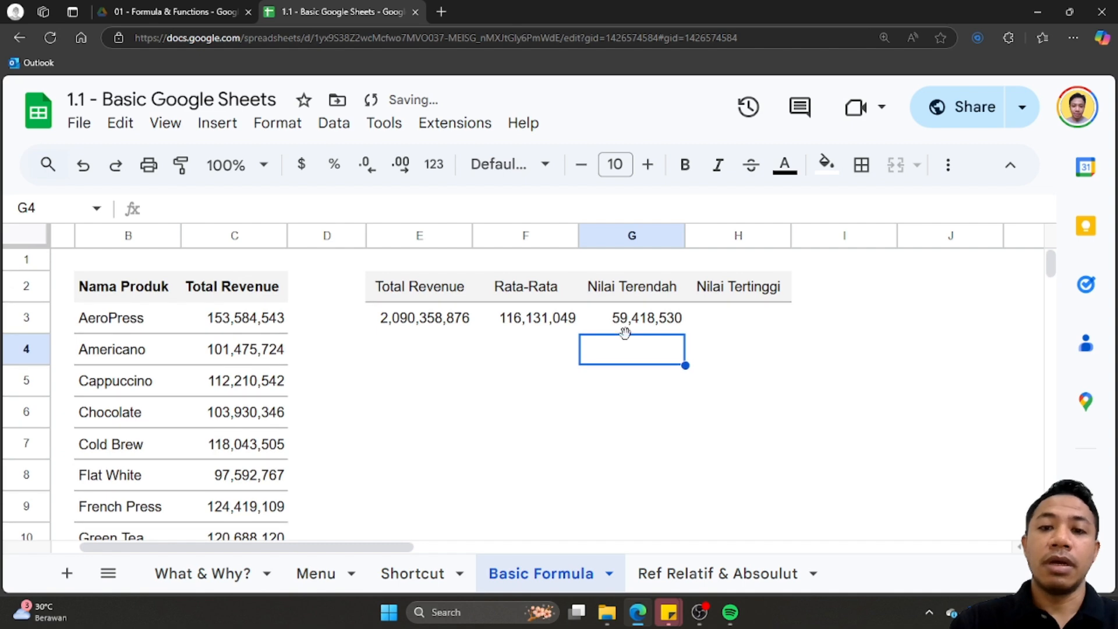
Enter a MAX function in H3 under Nilai Tertinggi, using the suggested revenue range C3:C20
left_click(721, 325)
type("=")
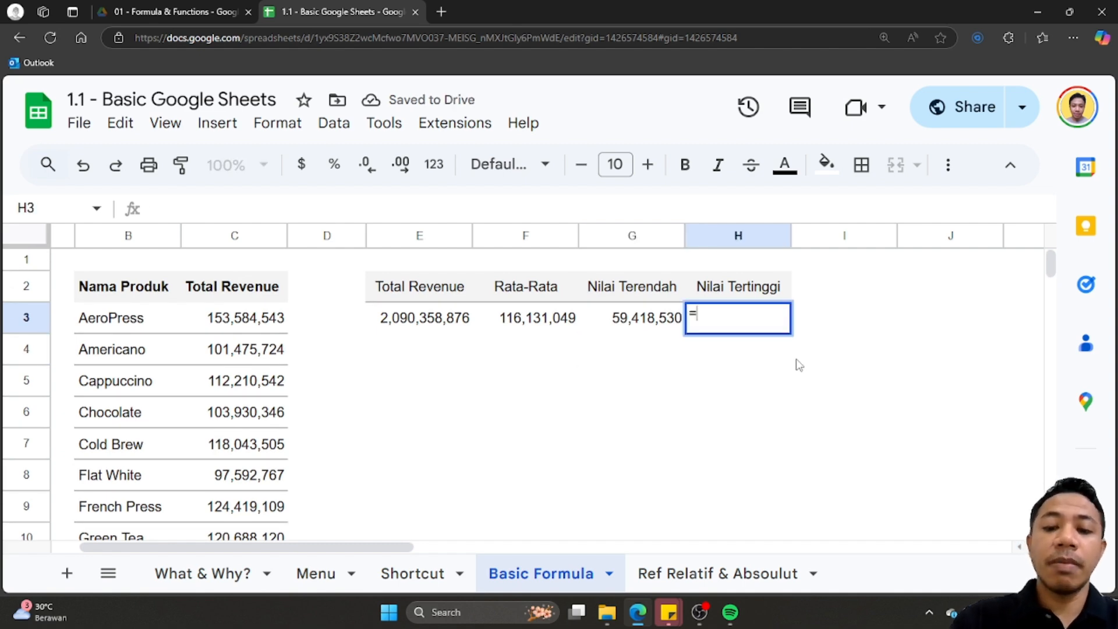
type(",M")
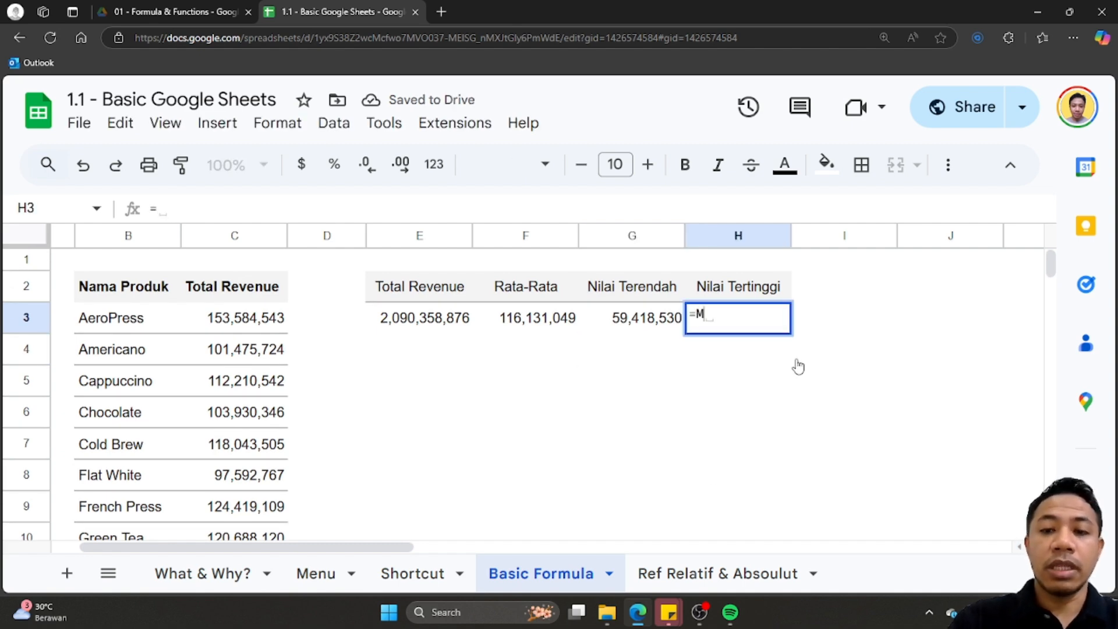
type("AX(")
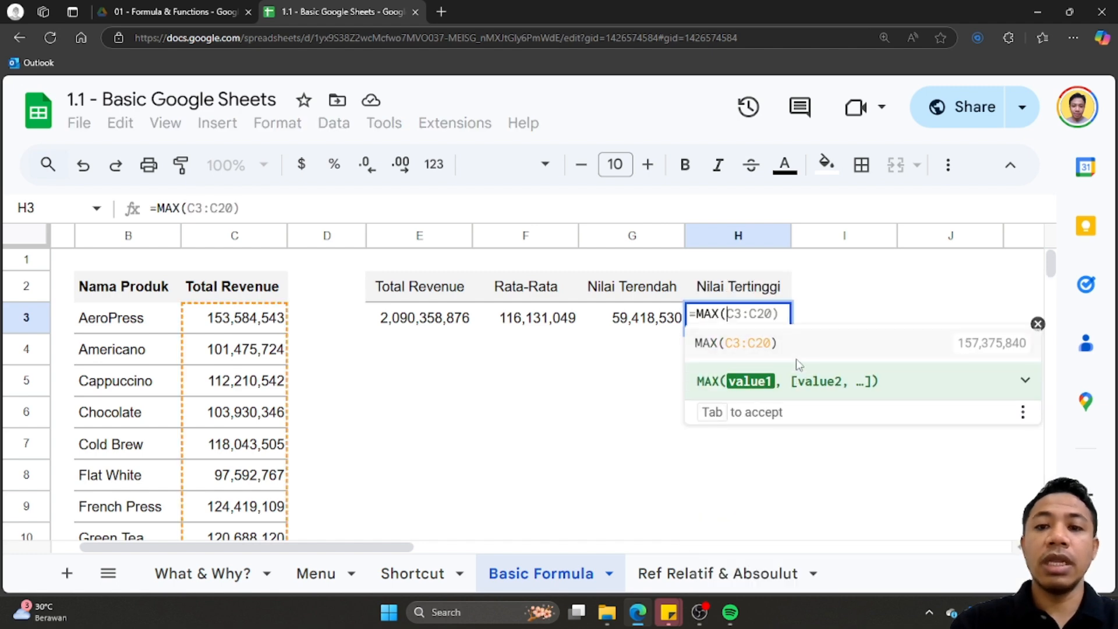
scroll(266, 450, "down", 5)
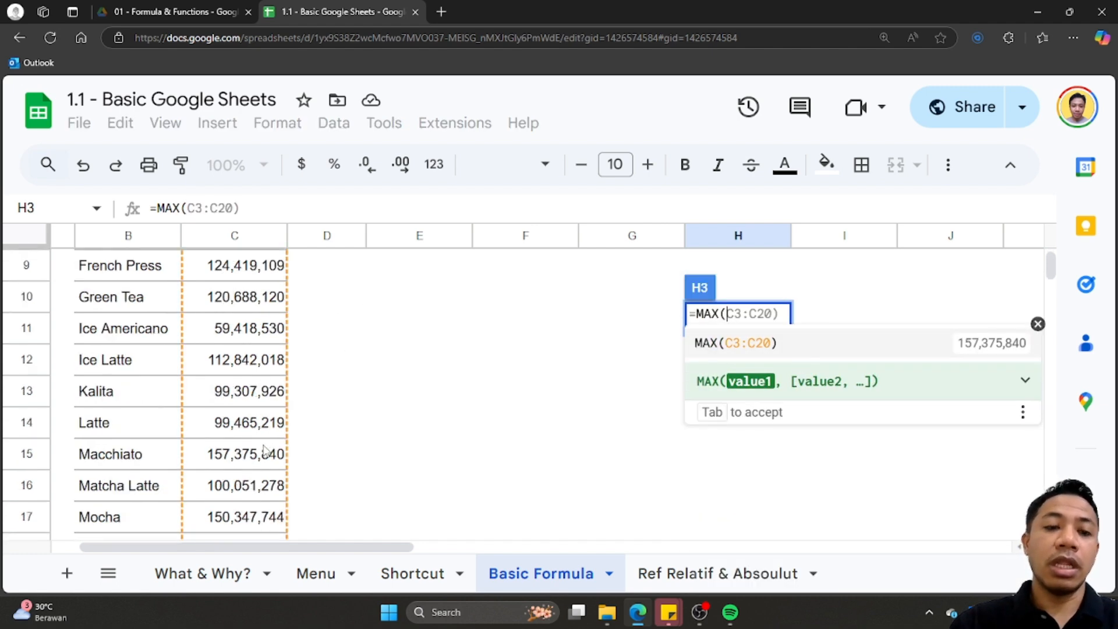
scroll(265, 450, "up", 2)
scroll(266, 451, "up", 3)
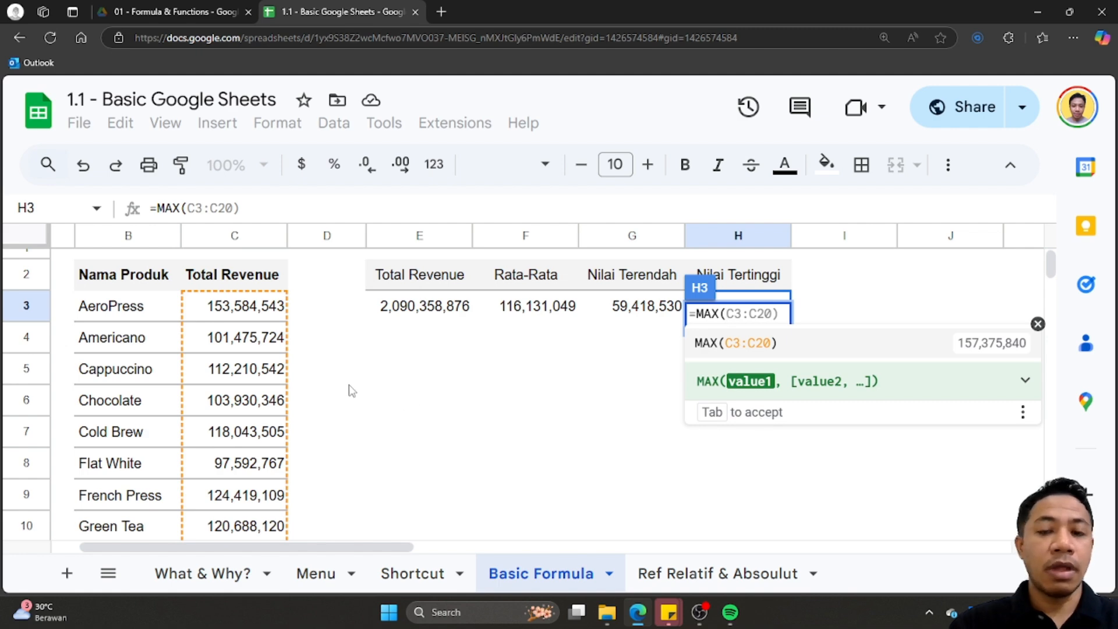
key("Return")
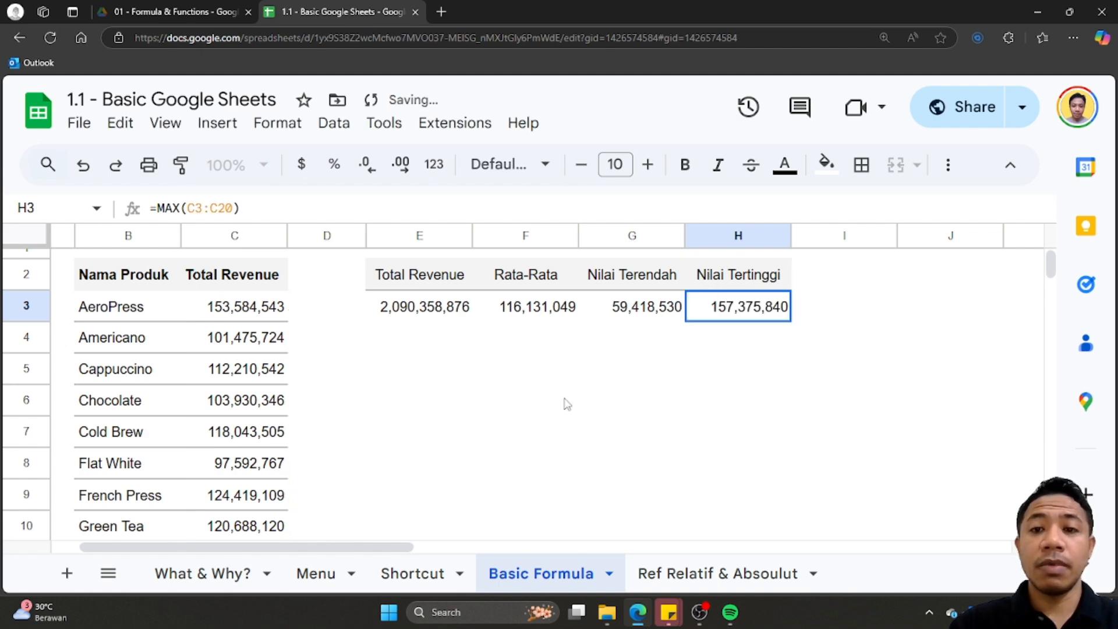
Select the Total Revenue result in E3 to review its formula alongside the other summary results
left_click(507, 382)
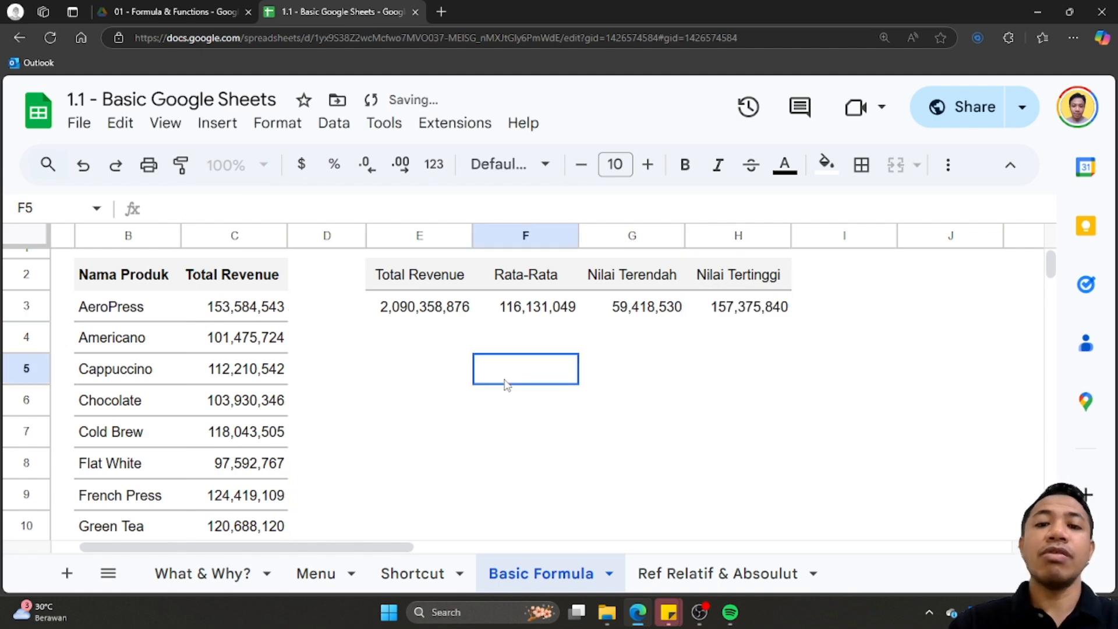
left_click(418, 314)
scroll(617, 396, "up", 1)
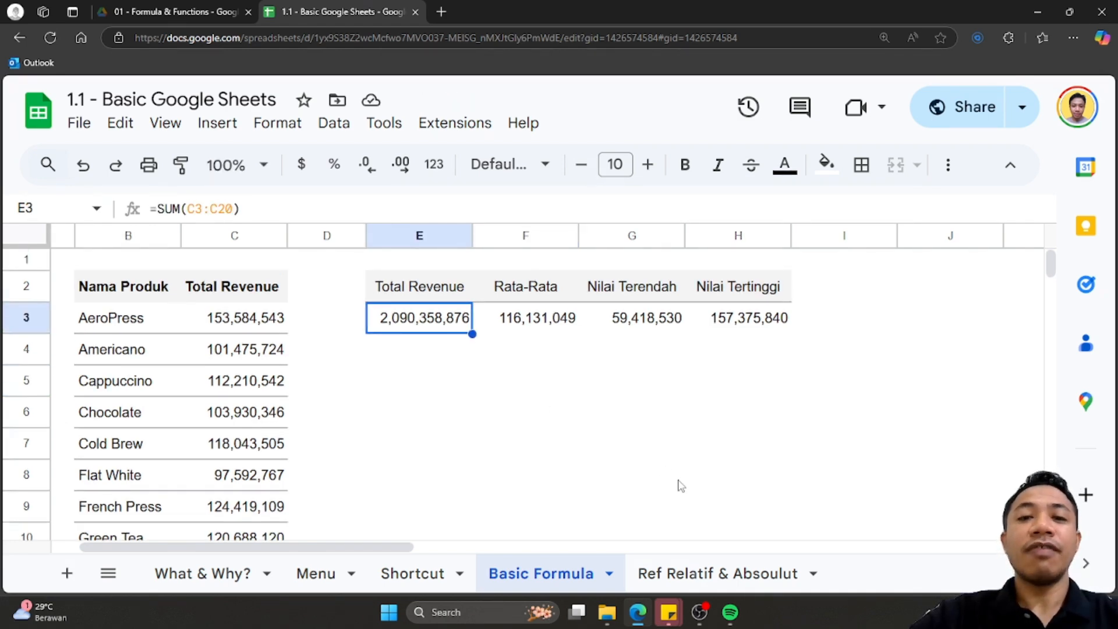
On the Ref Relatif & Absoulut sheet, enter =D8*E8 in F8 as Kopi's Total Penjualan and review the cell's formula
left_click(681, 577)
scroll(592, 454, "right", 1)
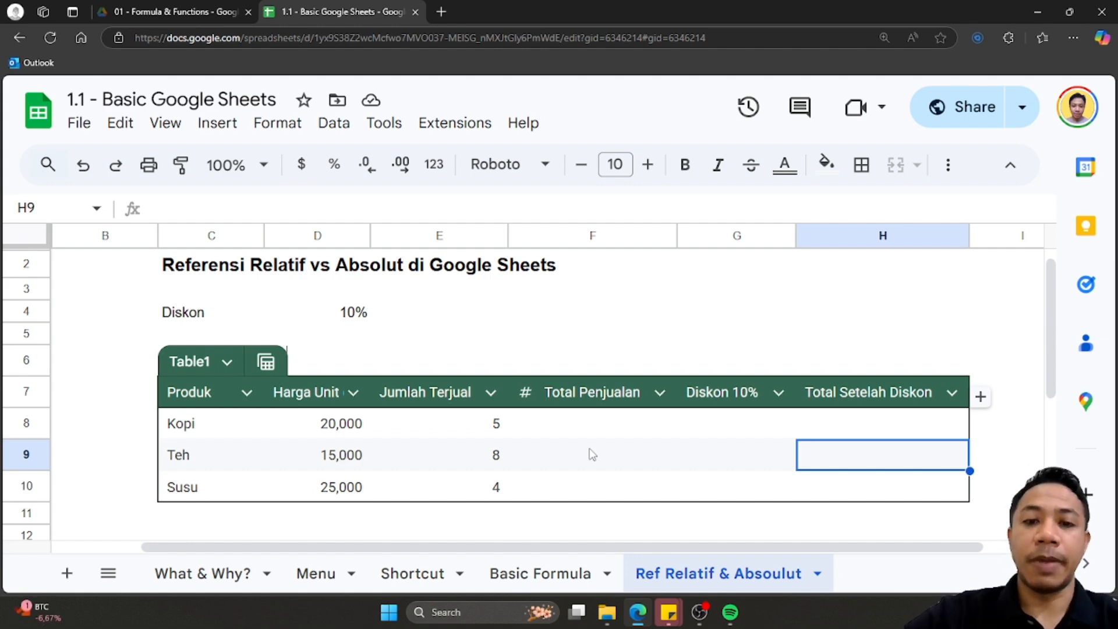
left_click(593, 424)
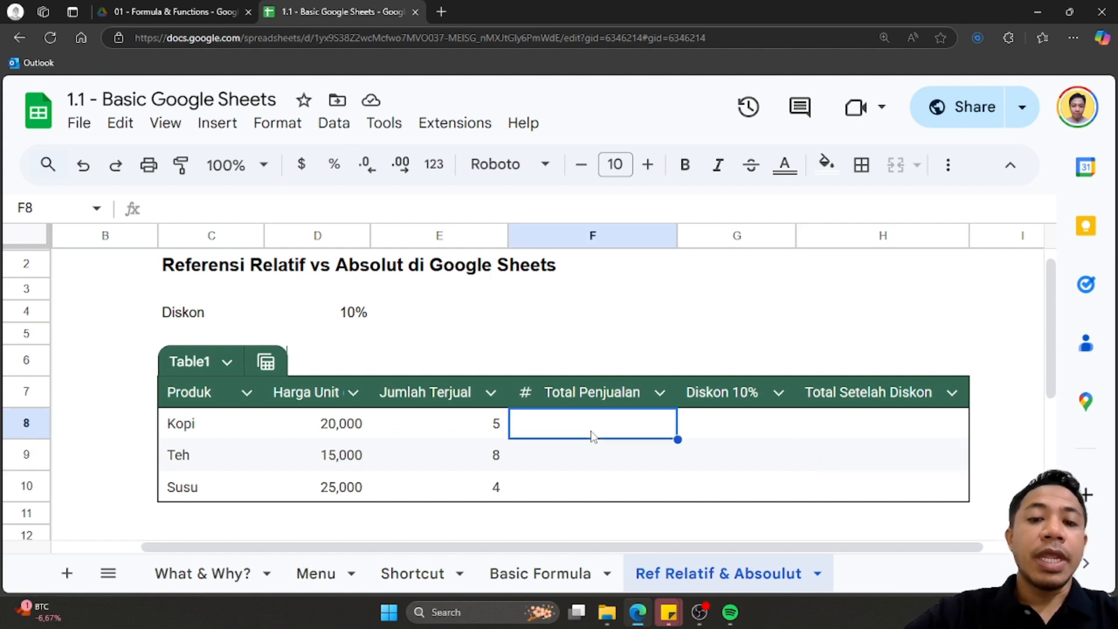
scroll(575, 476, "right", 1)
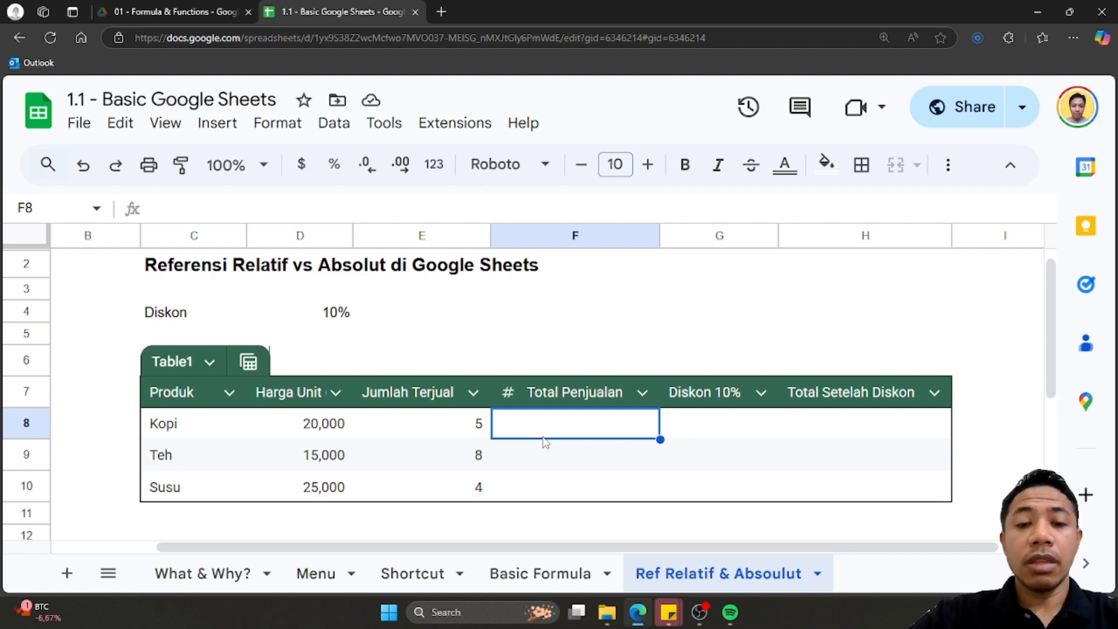
type("=")
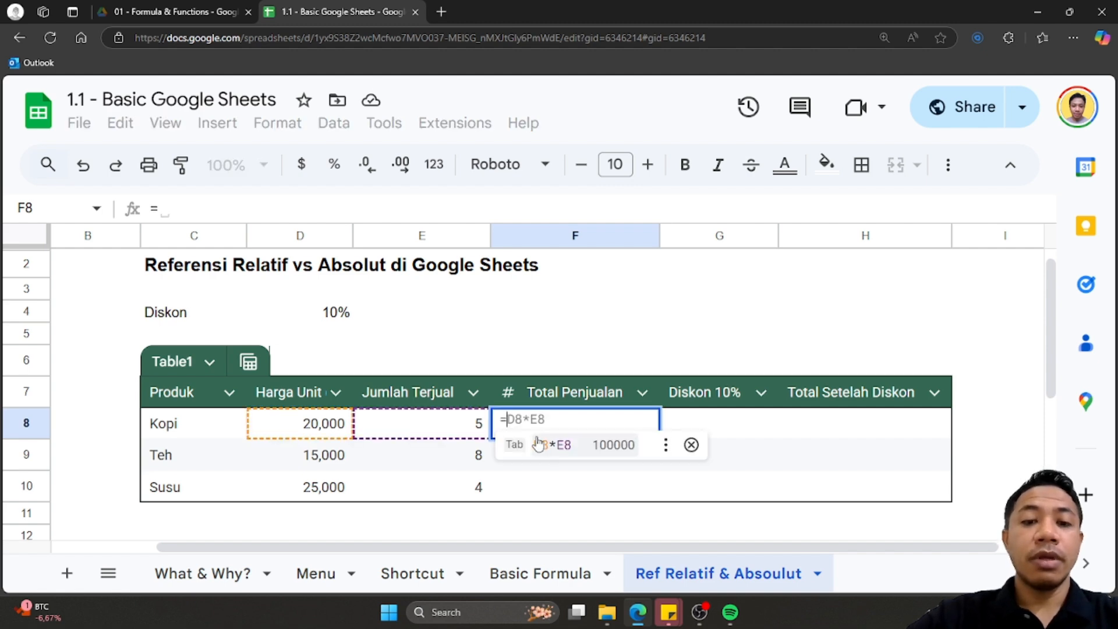
left_click(313, 436)
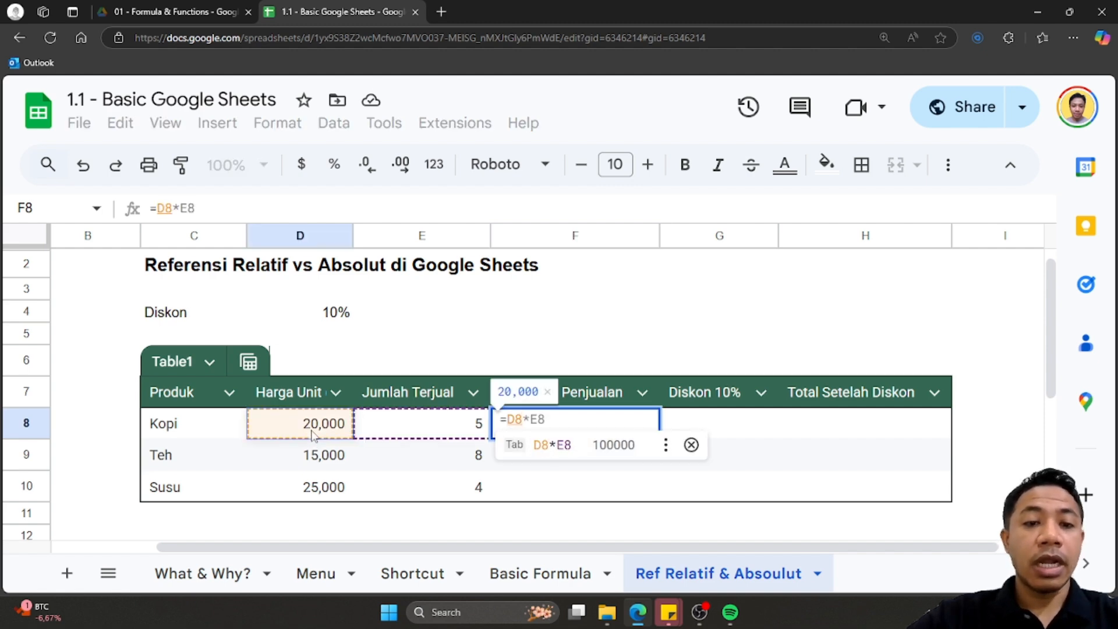
type("*")
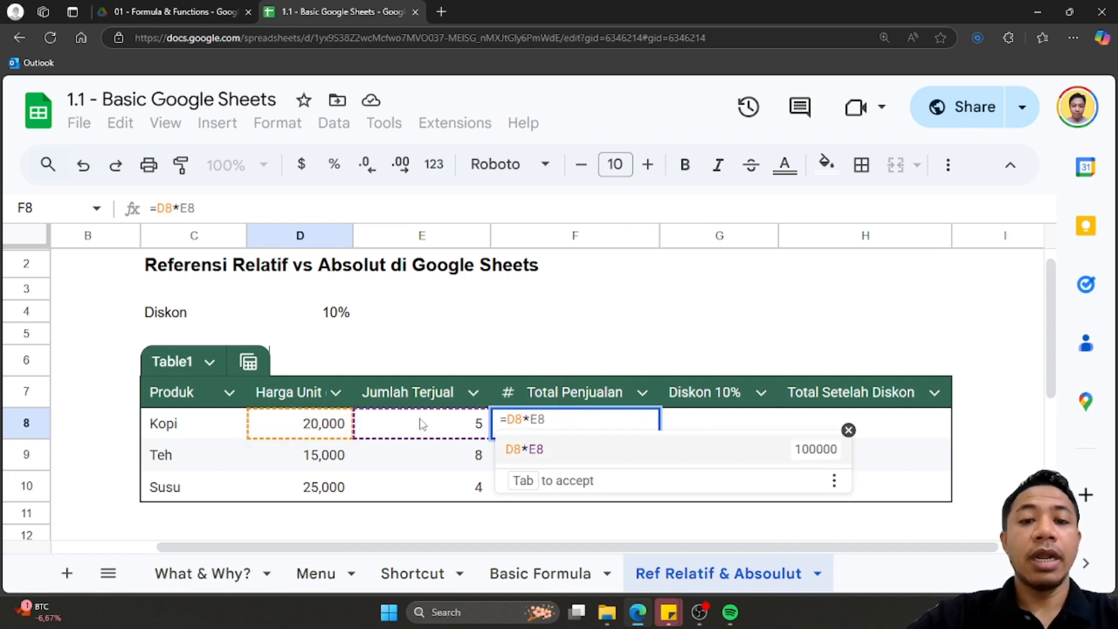
left_click(425, 423)
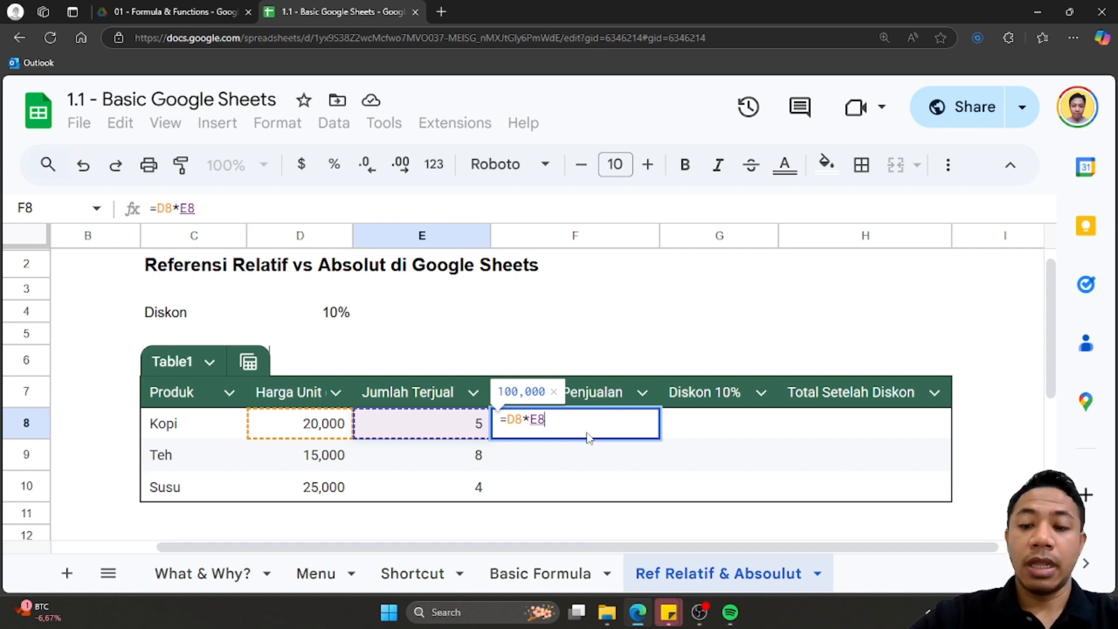
key("Return")
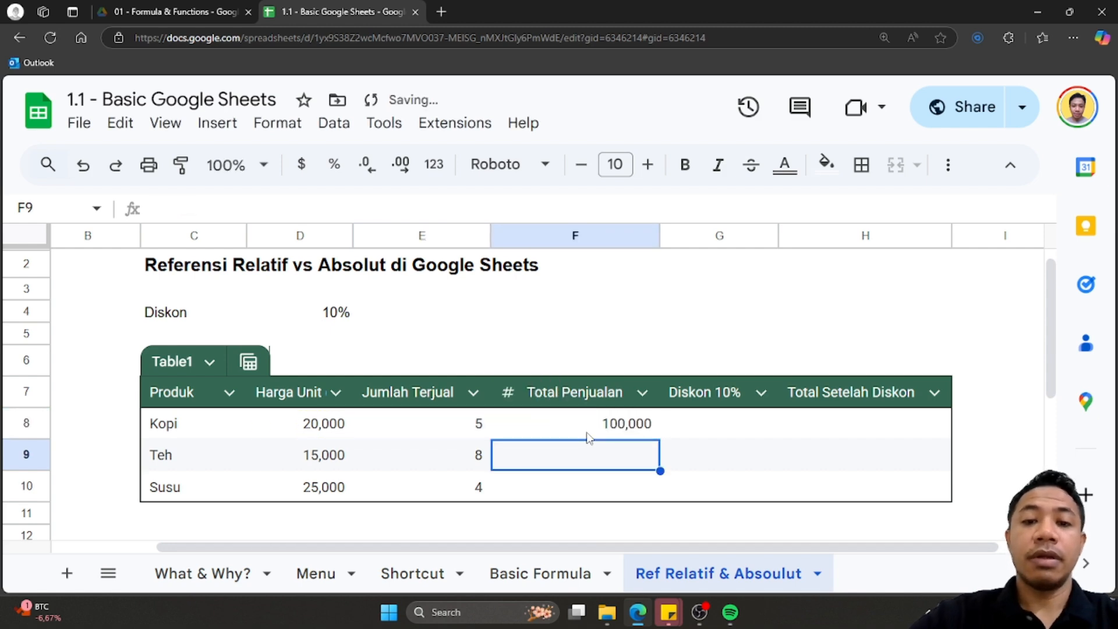
left_click(620, 430)
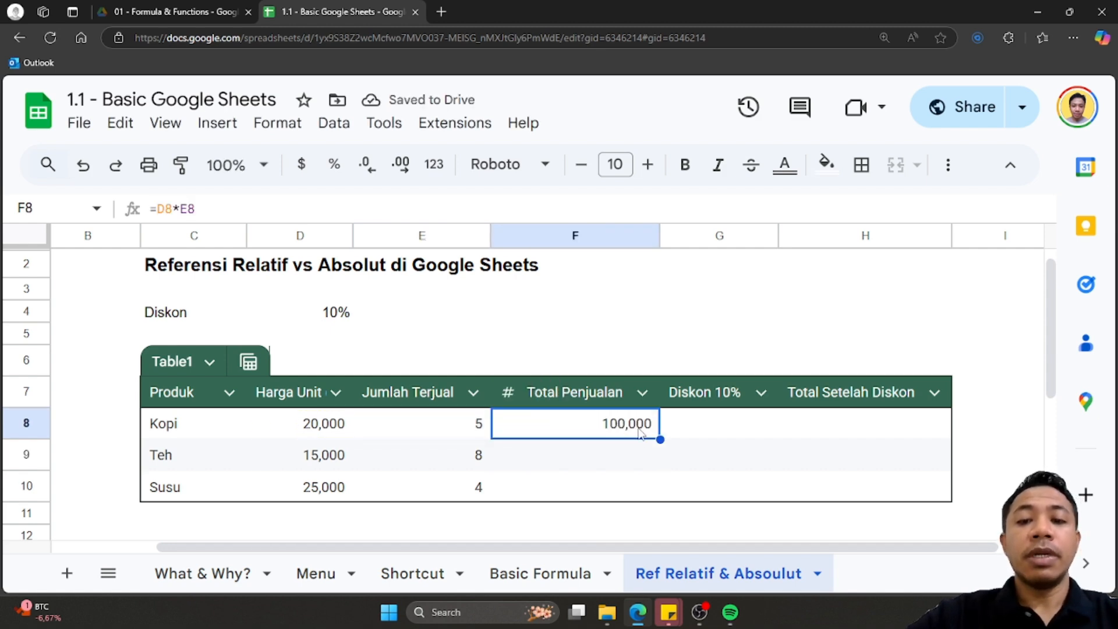
Enter =D9*E9 in F9 as the Total Penjualan for Teh, picking the unit price and quantity cells
left_click(642, 457)
type("=")
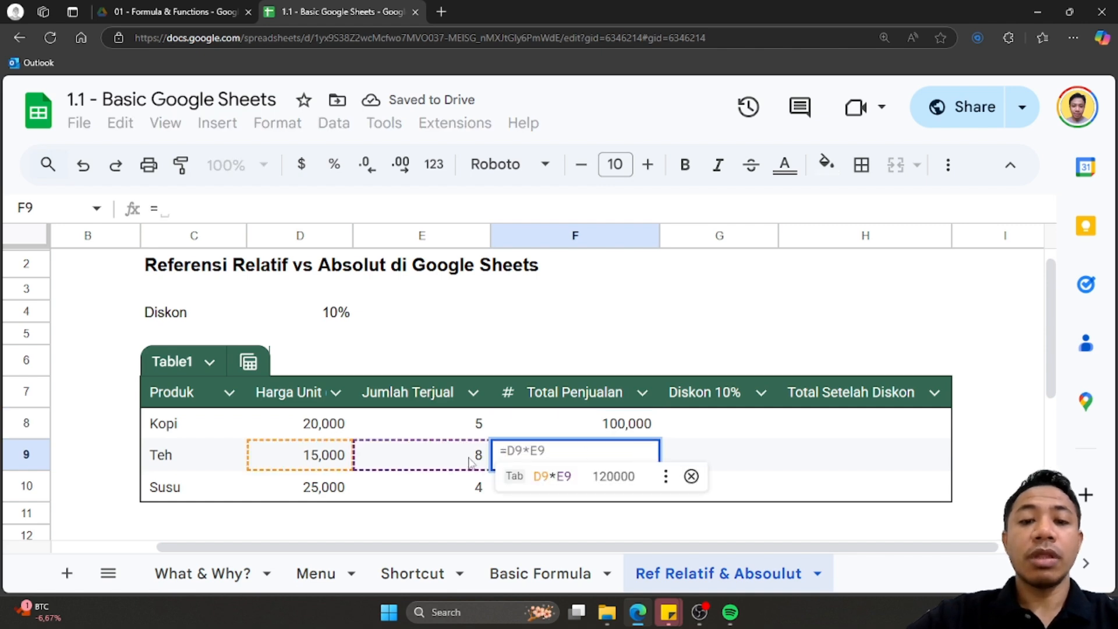
left_click(325, 463)
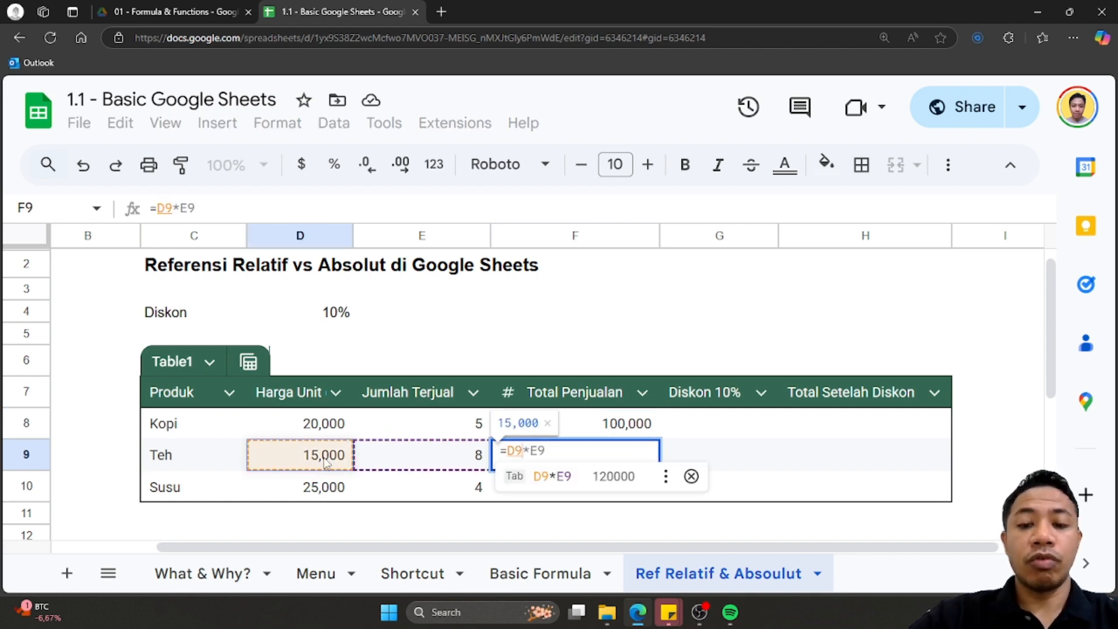
type("*E9")
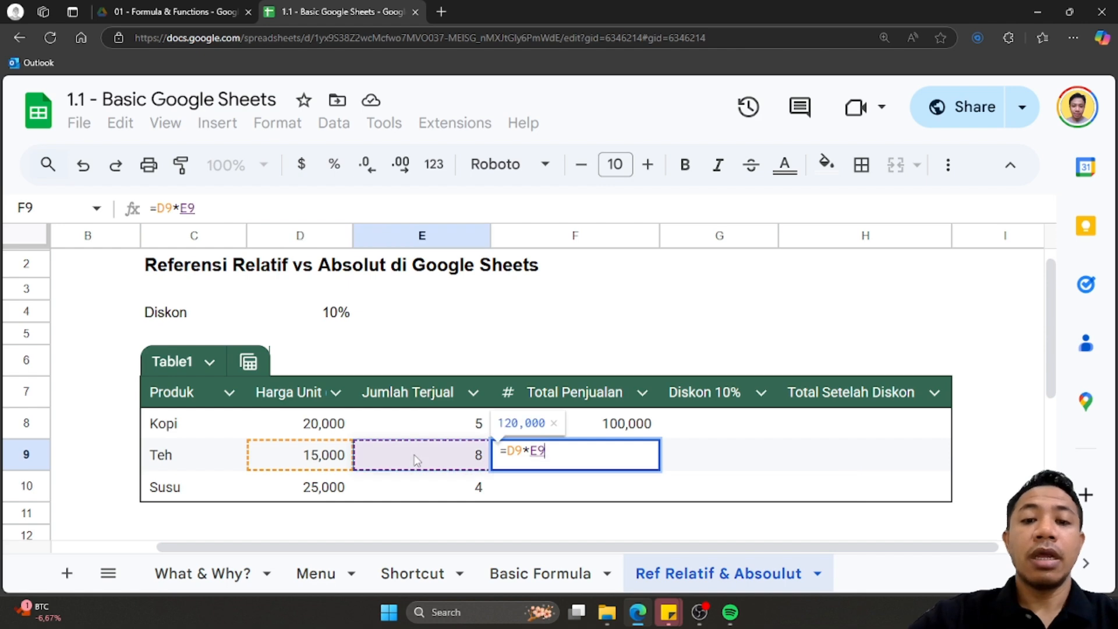
key("Return")
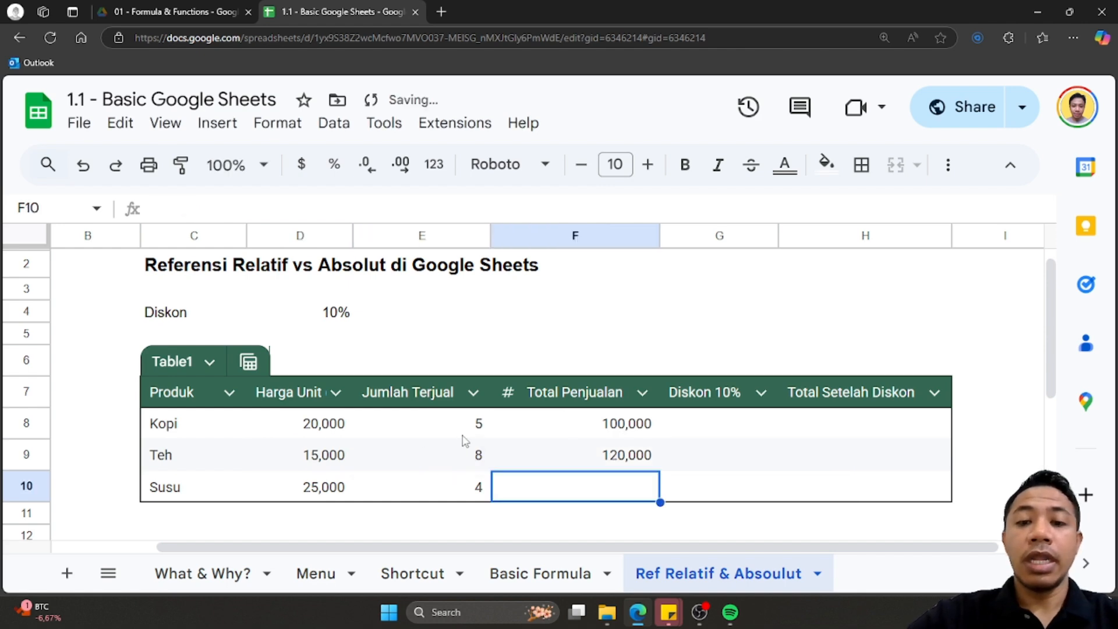
Review the Total Penjualan formula for Teh in F9, then clear it from the cell
left_click(633, 463)
scroll(634, 463, "down", 1)
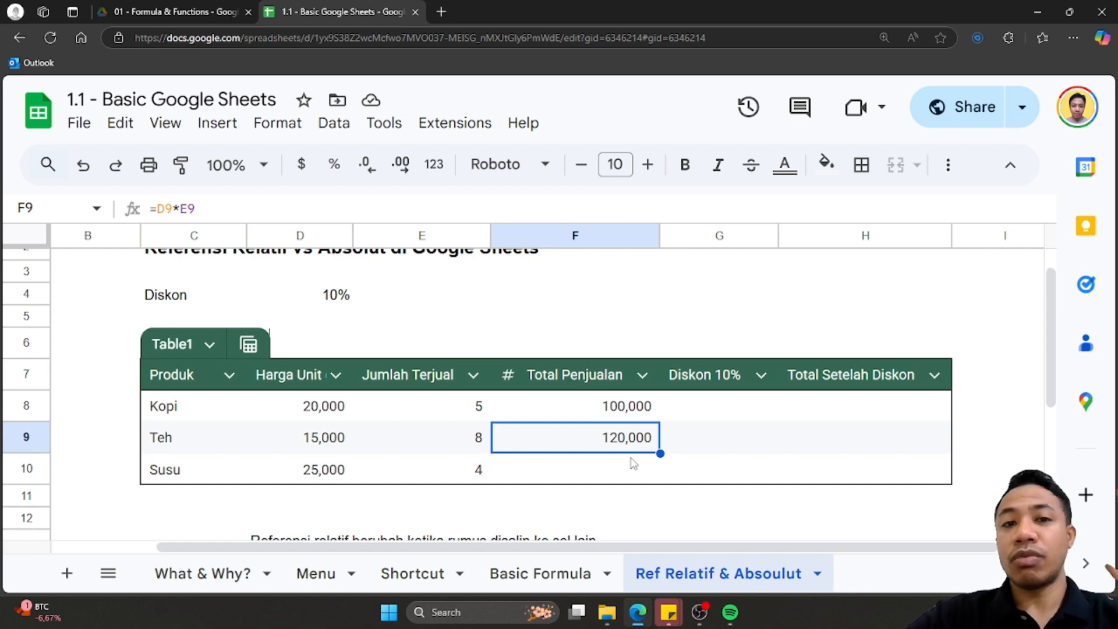
scroll(634, 463, "down", 1)
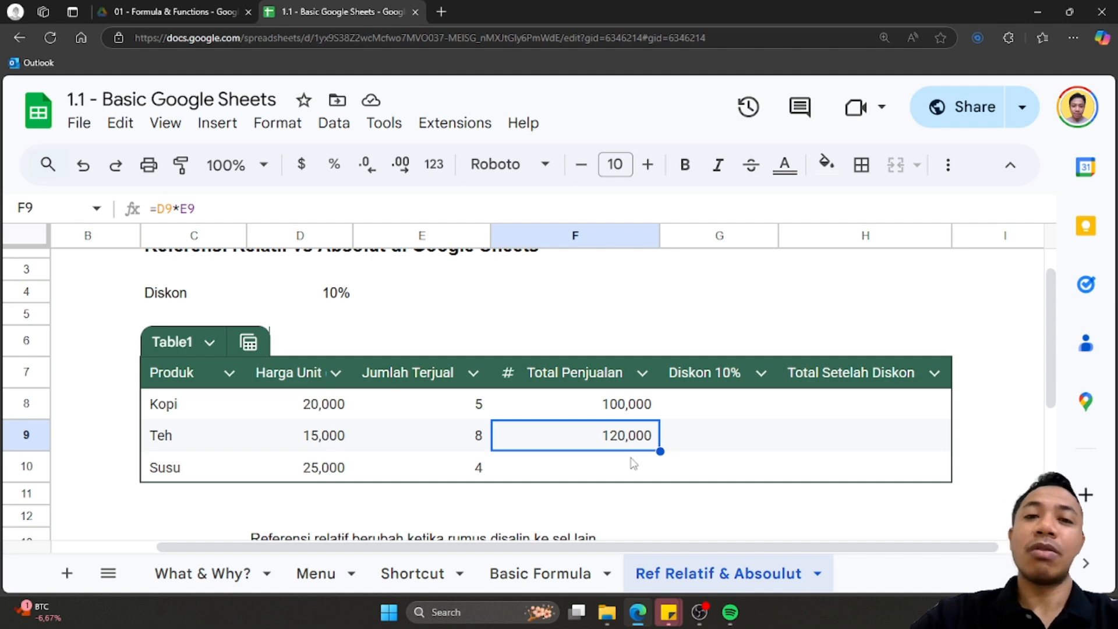
key("Delete")
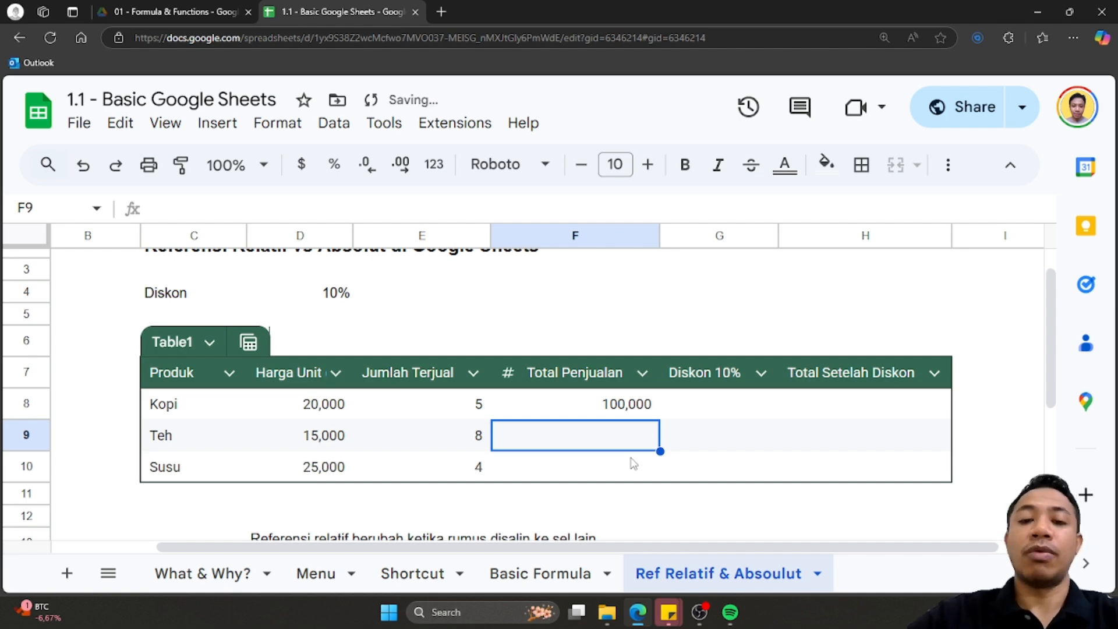
Try filling the F8 formula down through F10 with the fill handle, undoing the fill each time
left_click(636, 413)
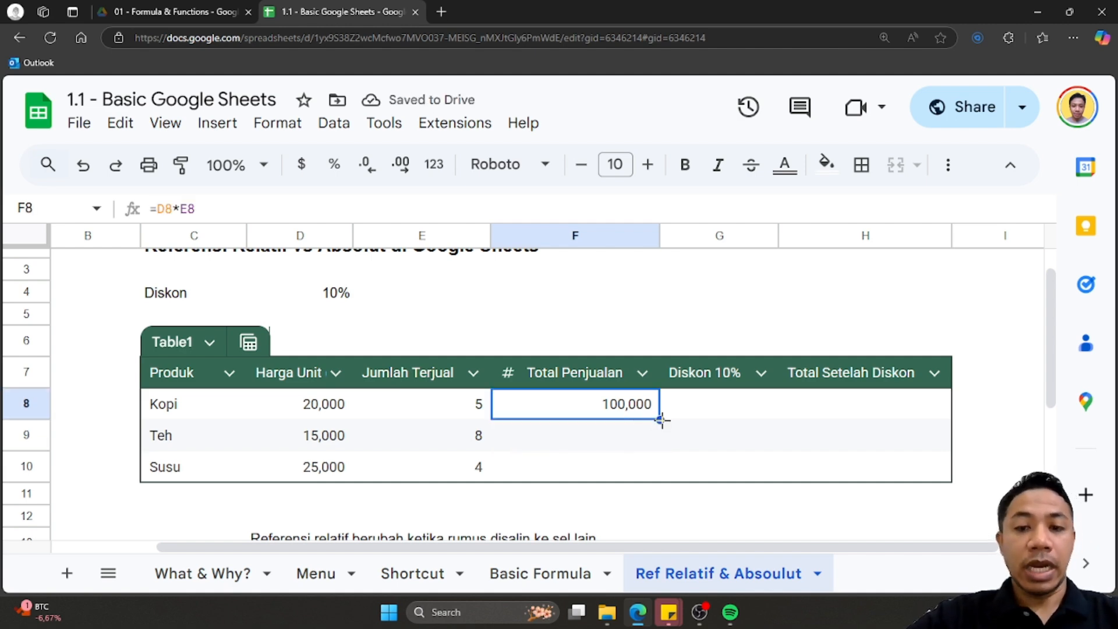
left_click_drag(661, 419, 660, 481)
key("ctrl+z")
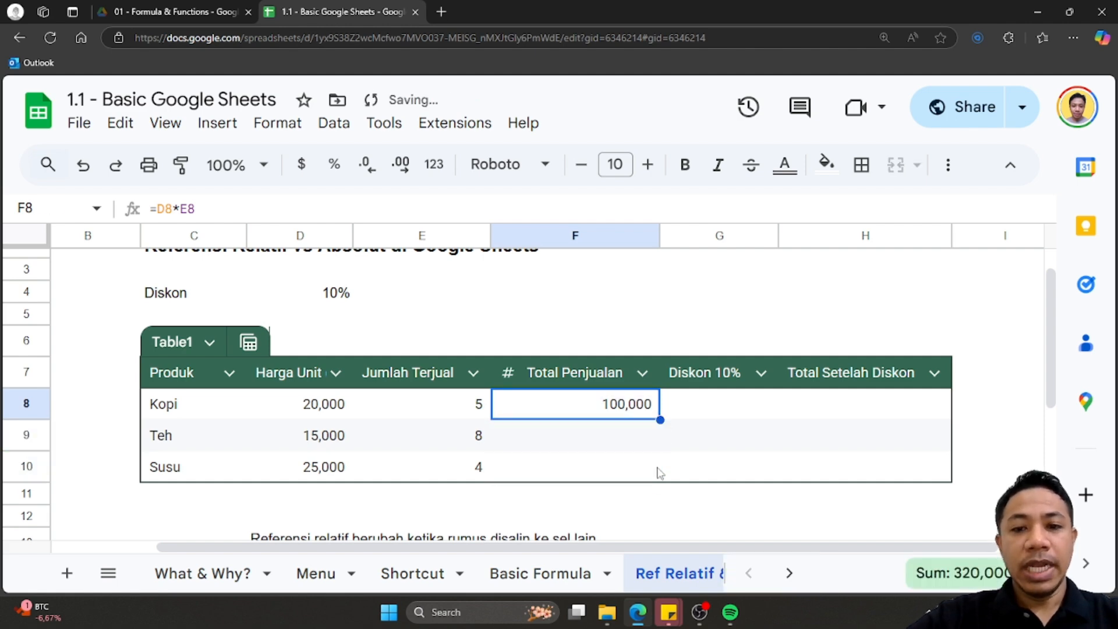
left_click_drag(660, 420, 662, 472)
key("ctrl+z")
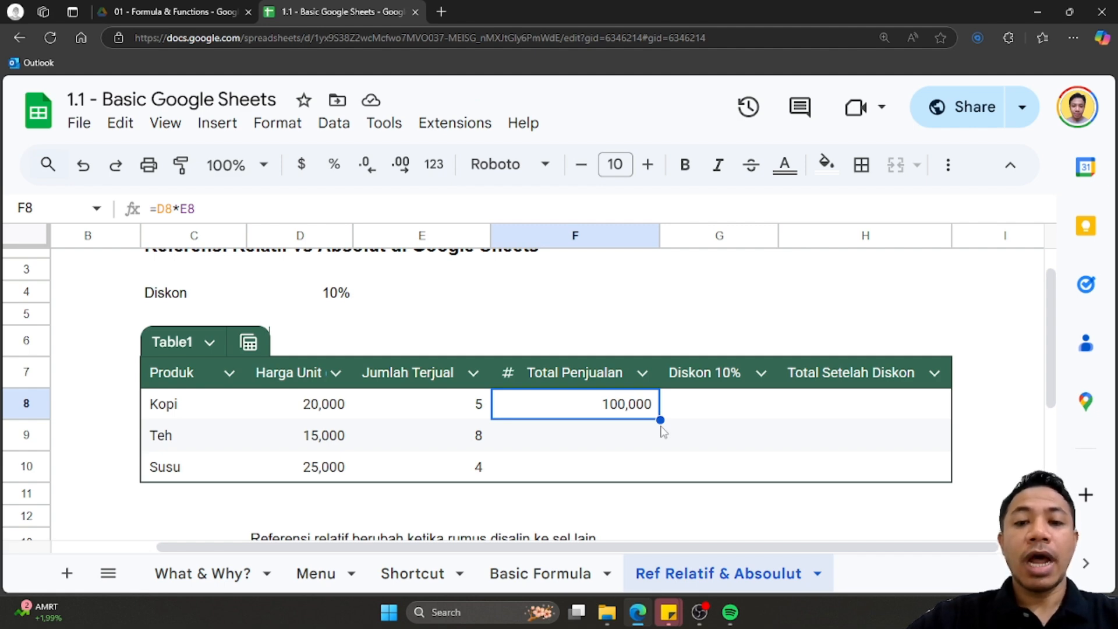
key("shift+Down")
key("shift+Down")
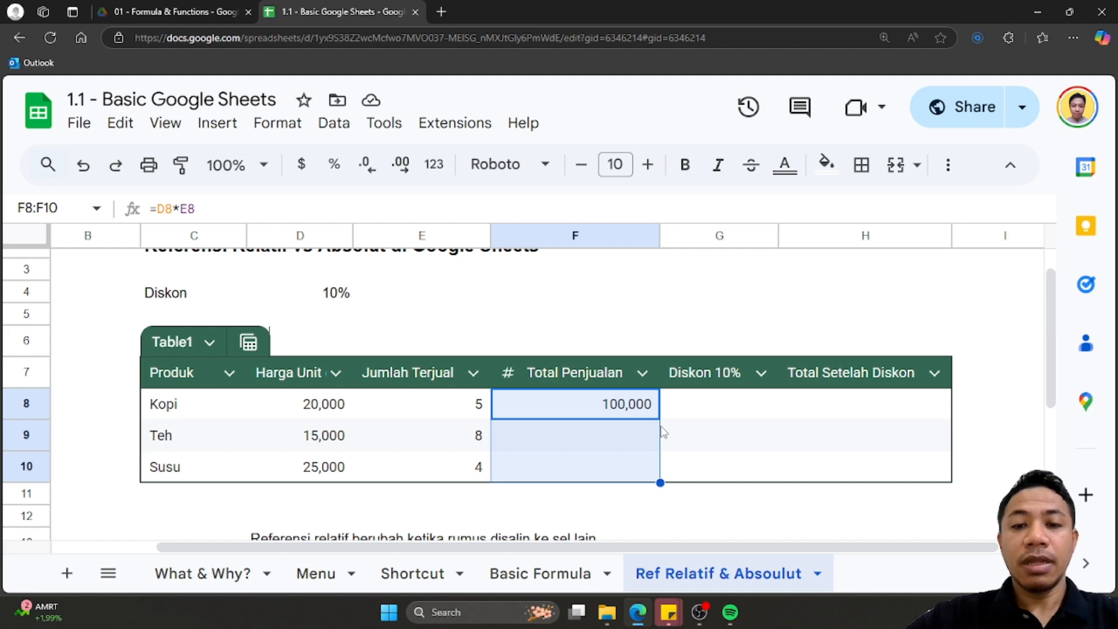
key("shift+Up")
key("shift+Up")
key("Right")
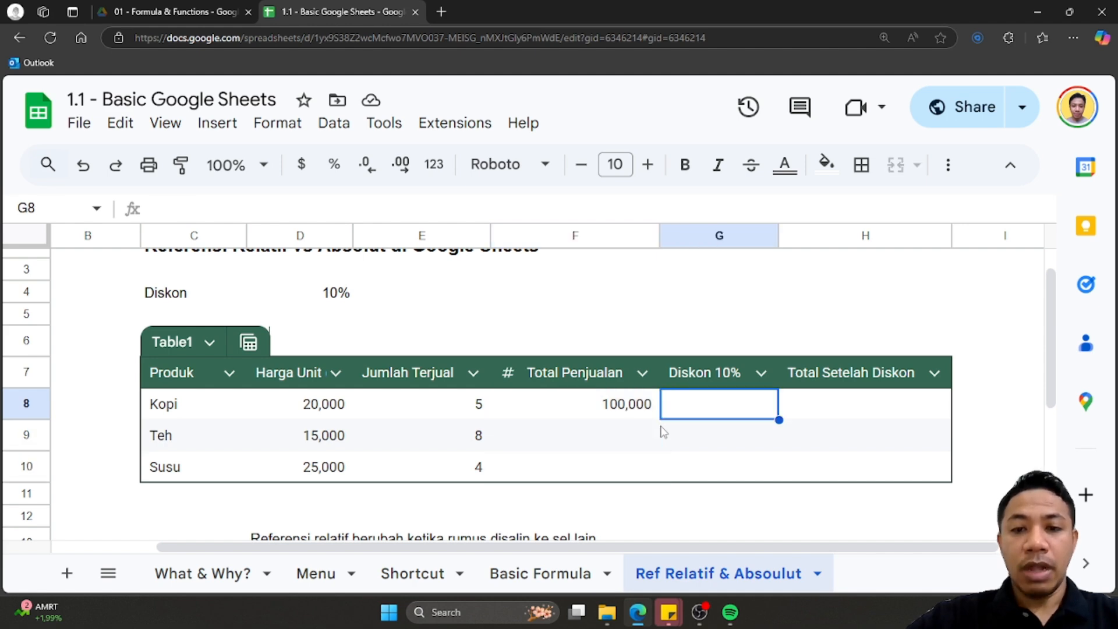
key("Right")
key("Left")
key("Right")
key("Left")
key("Left")
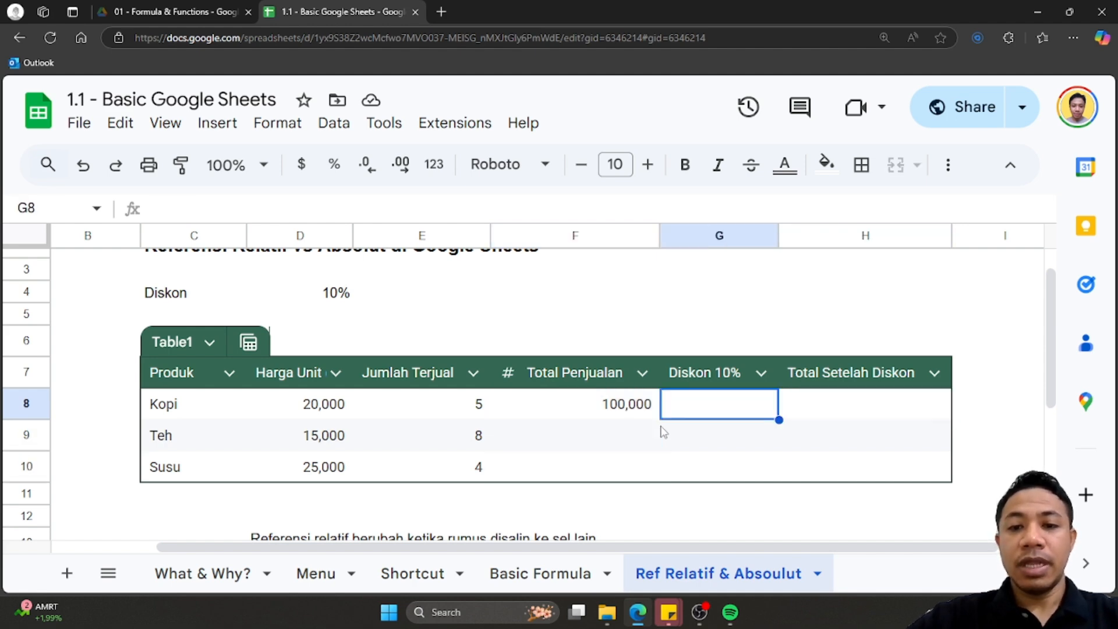
key("Right")
key("Up")
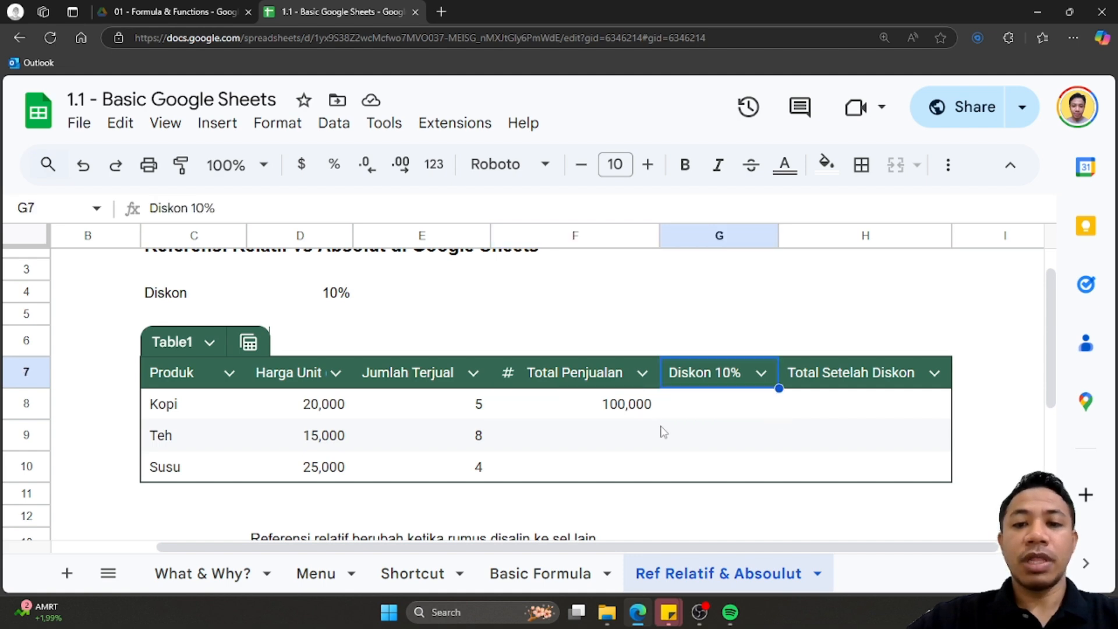
key("Up")
key("Up")
key("Down")
key("Down")
key("Down")
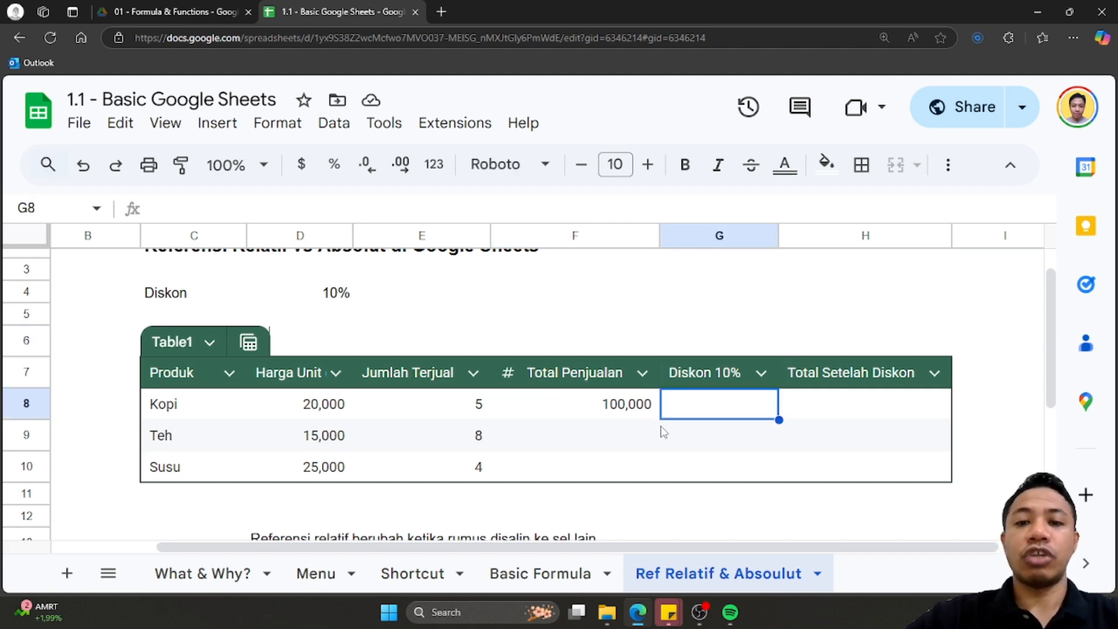
Select F8:F10 and fill the Total Penjualan formula down from F8 to the Teh and Susu rows
key("Left")
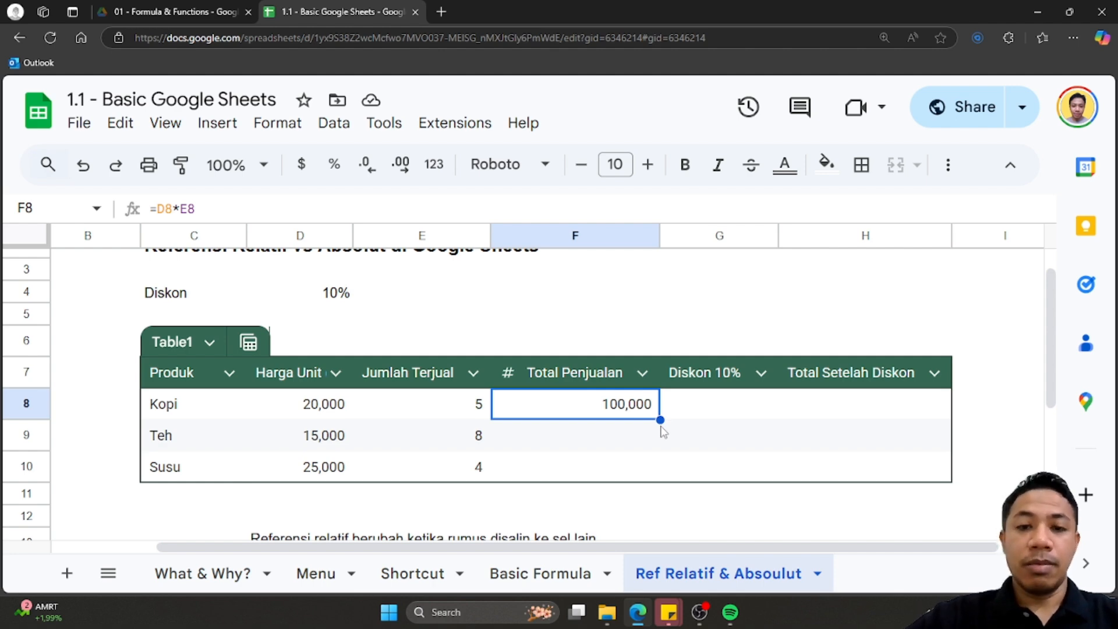
key("shift+Down")
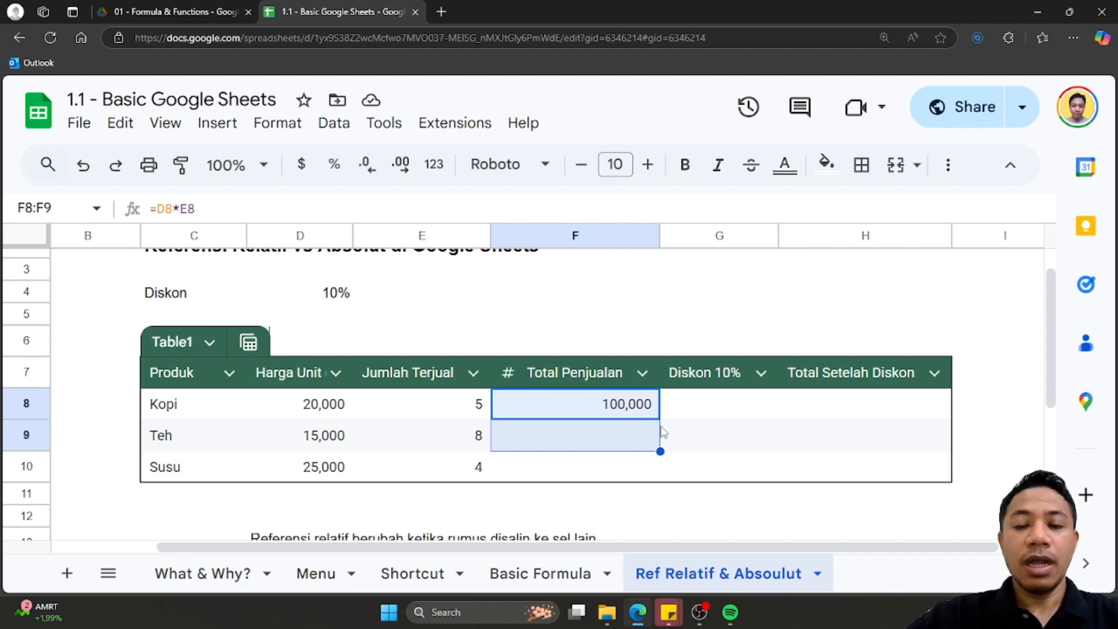
key("shift+Down")
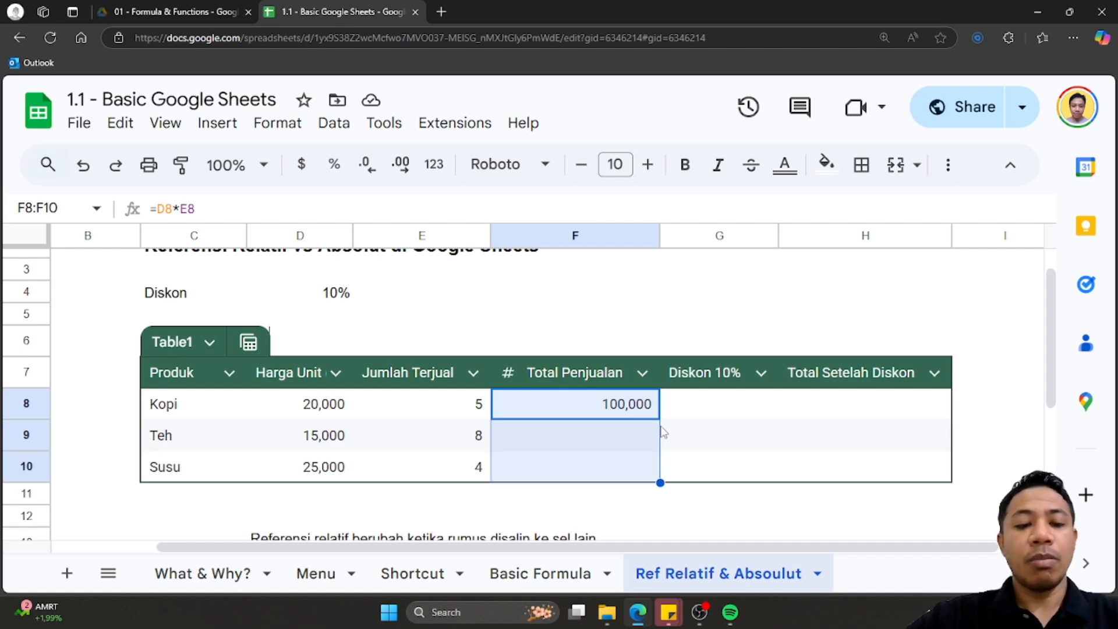
key("ctrl+d")
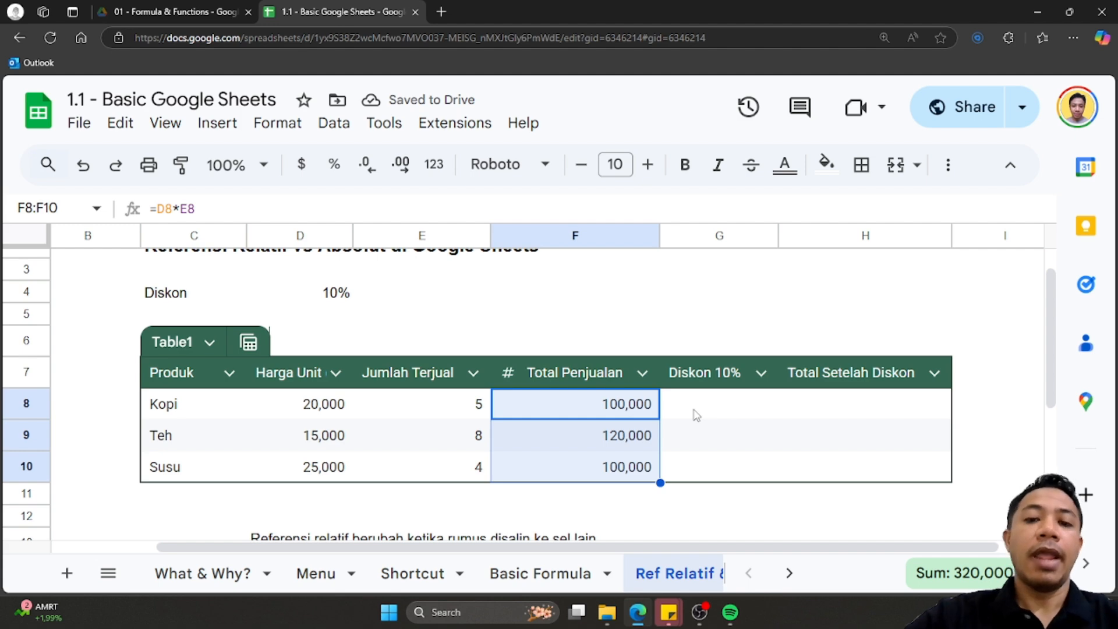
Enter =F8*D4 in G8 as the Diskon 10% amount for Kopi, picking the Total Penjualan and discount rate cells
scroll(704, 407, "up", 1)
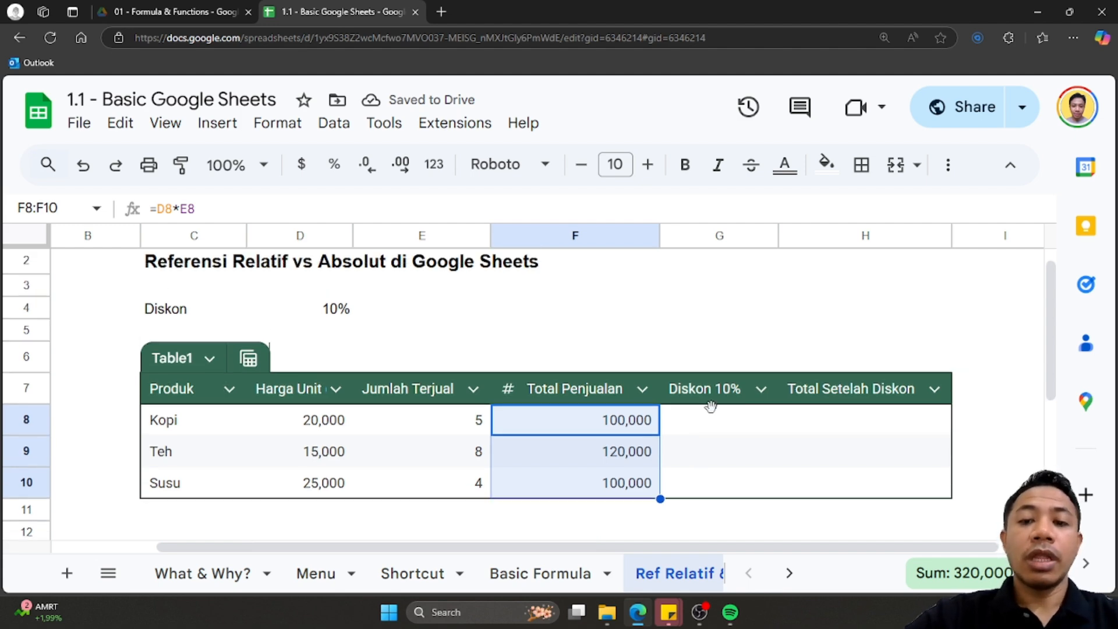
left_click(720, 434)
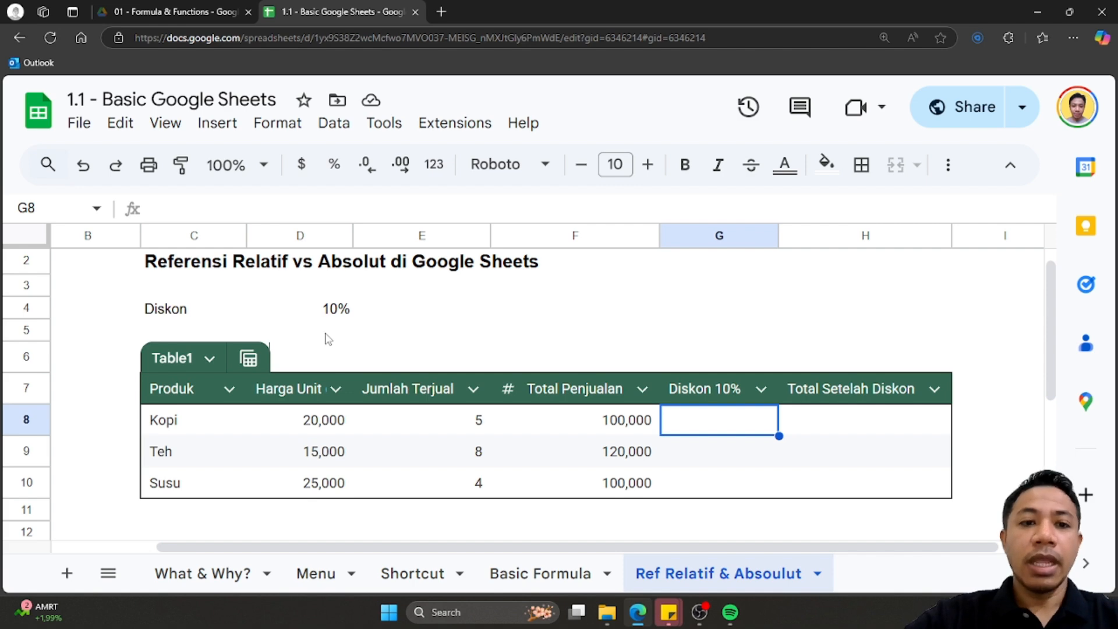
left_click(331, 310)
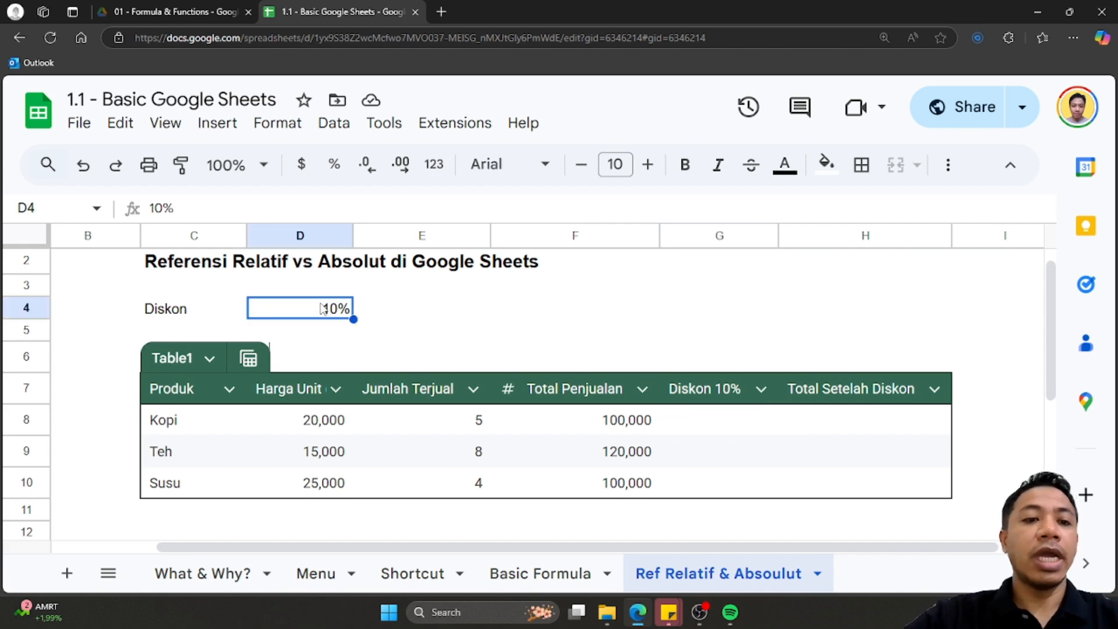
left_click(674, 425)
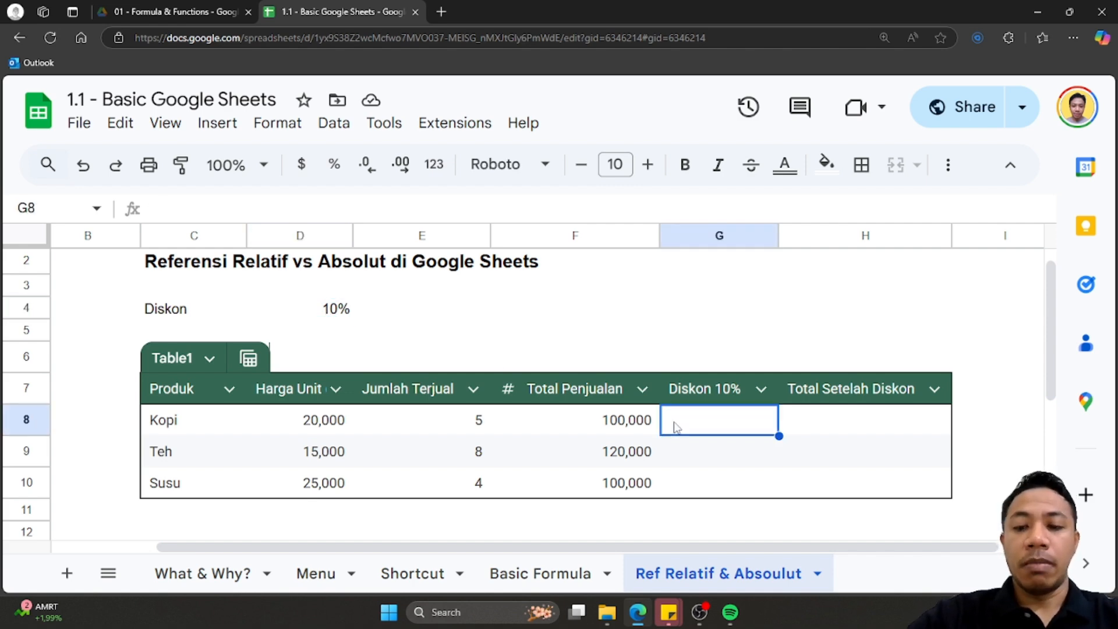
type("=")
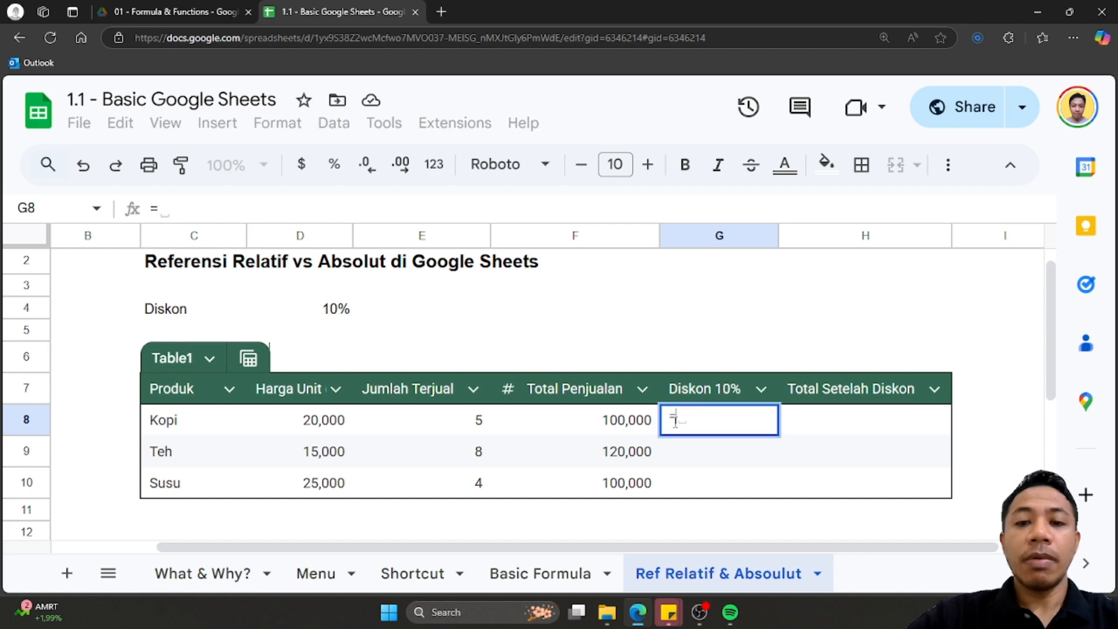
left_click(625, 427)
type("*")
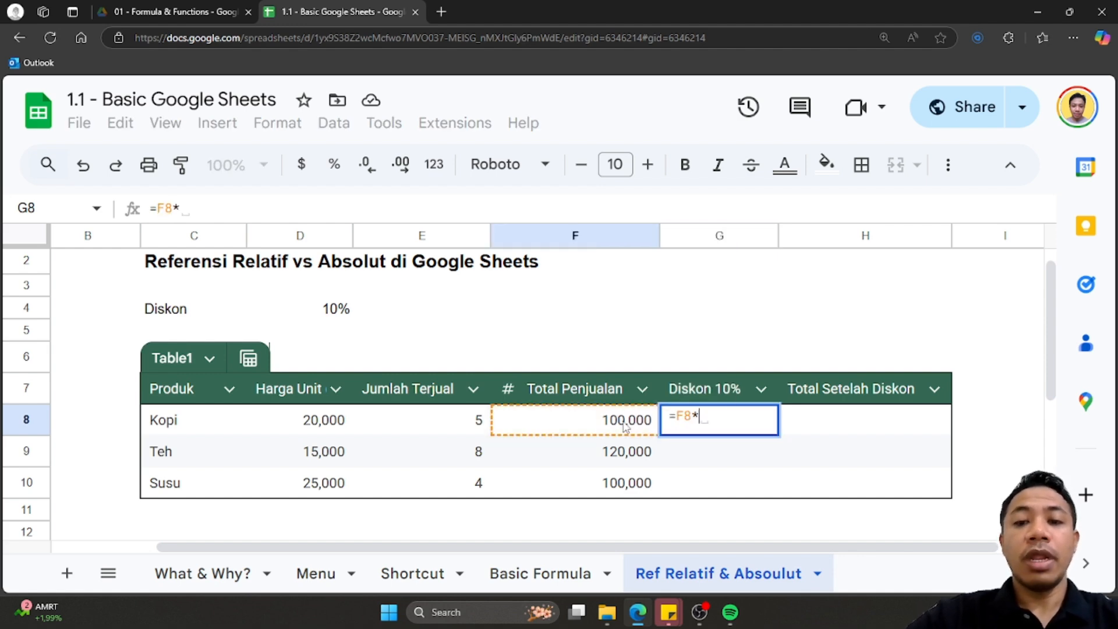
left_click(341, 318)
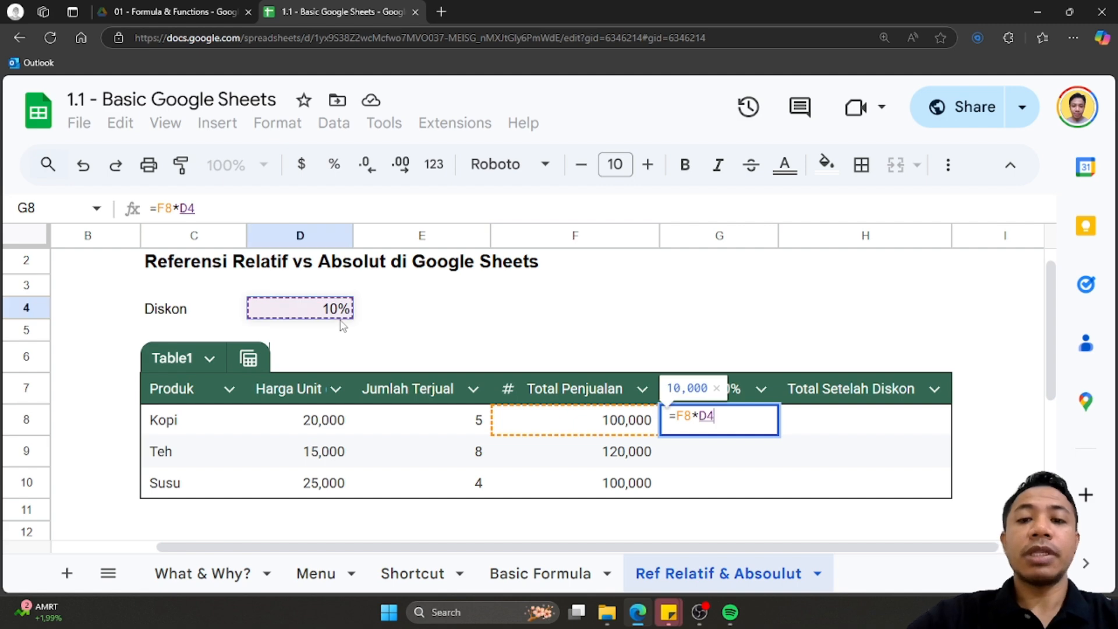
key("Return")
Fill the relative-reference discount formula down from G8 to the Teh and Susu rows
left_click(760, 418)
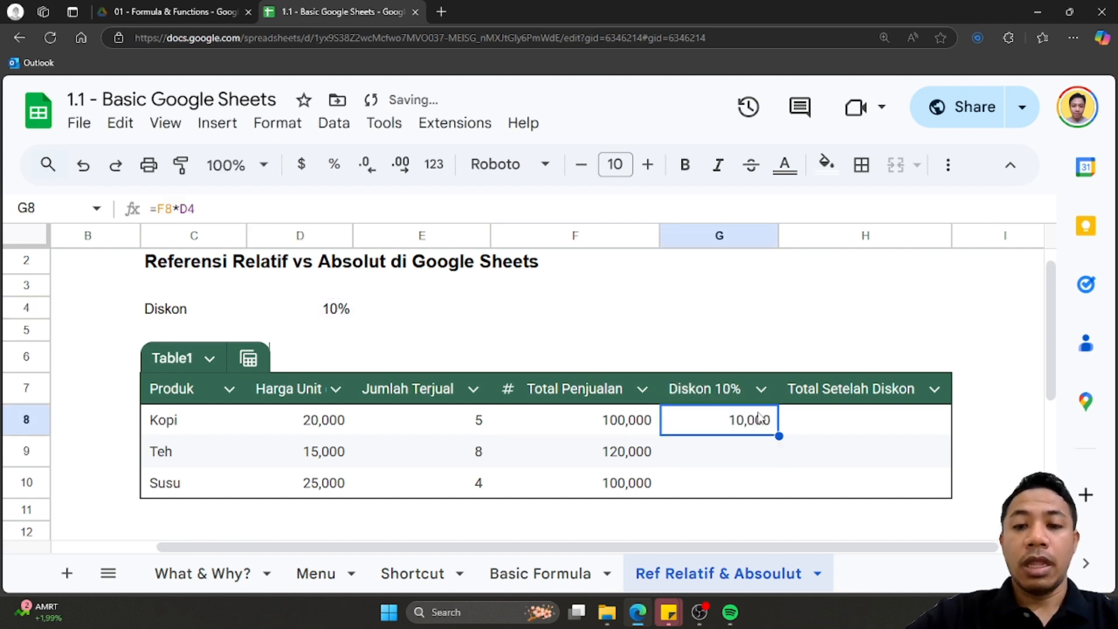
left_click_drag(778, 436, 787, 486)
scroll(820, 479, "right", 1)
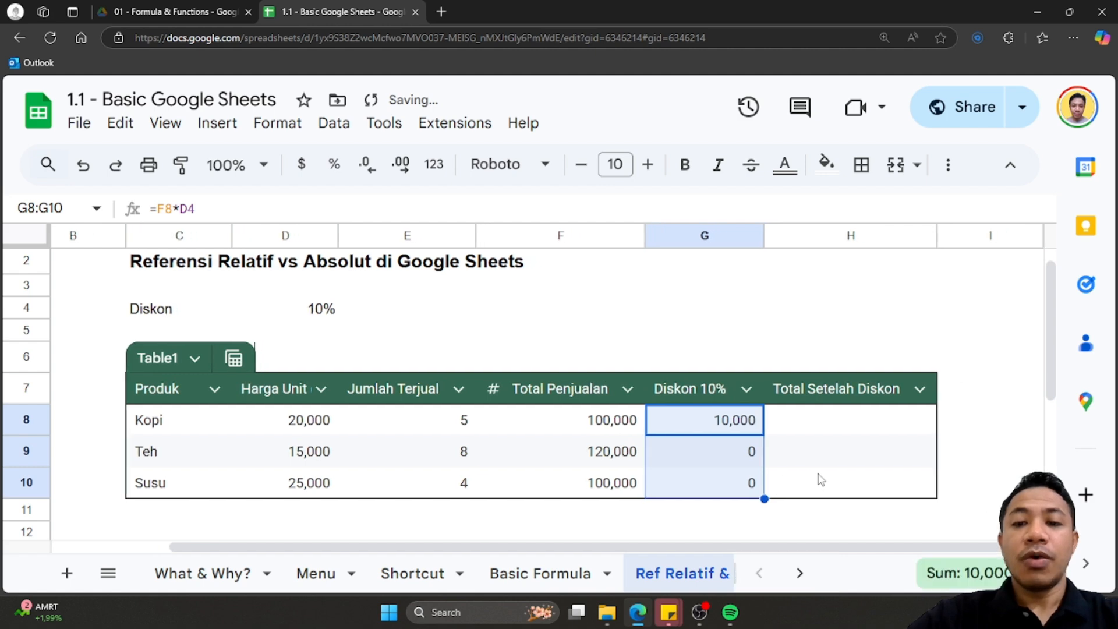
Inspect the cell references used by the discount formulas in G8, G9 and G10
double_click(725, 424)
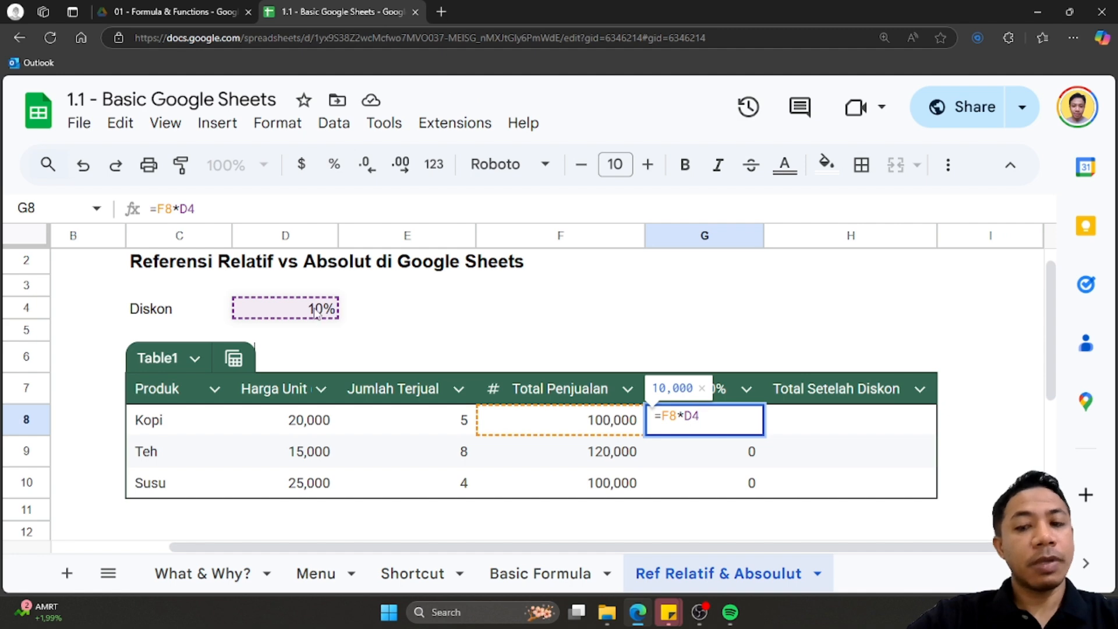
key("Return")
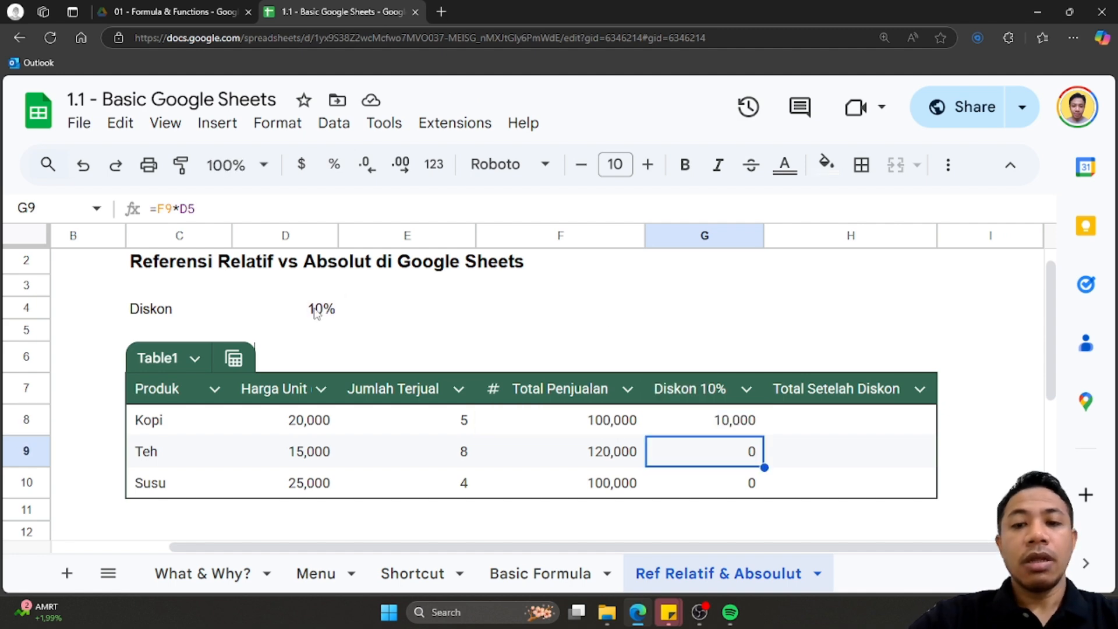
double_click(730, 447)
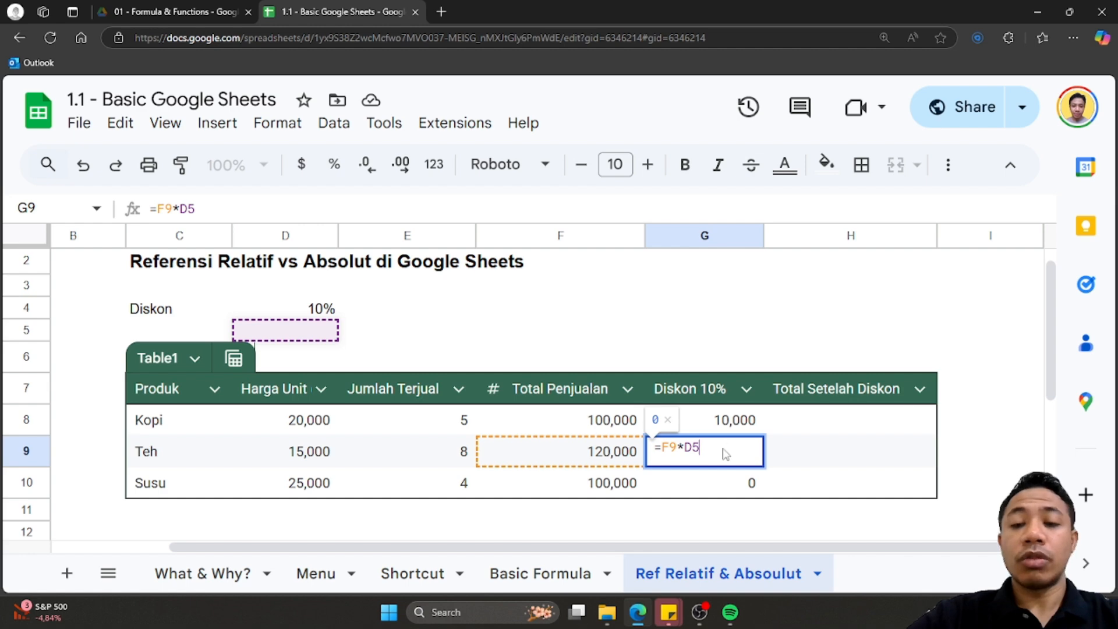
key("Return")
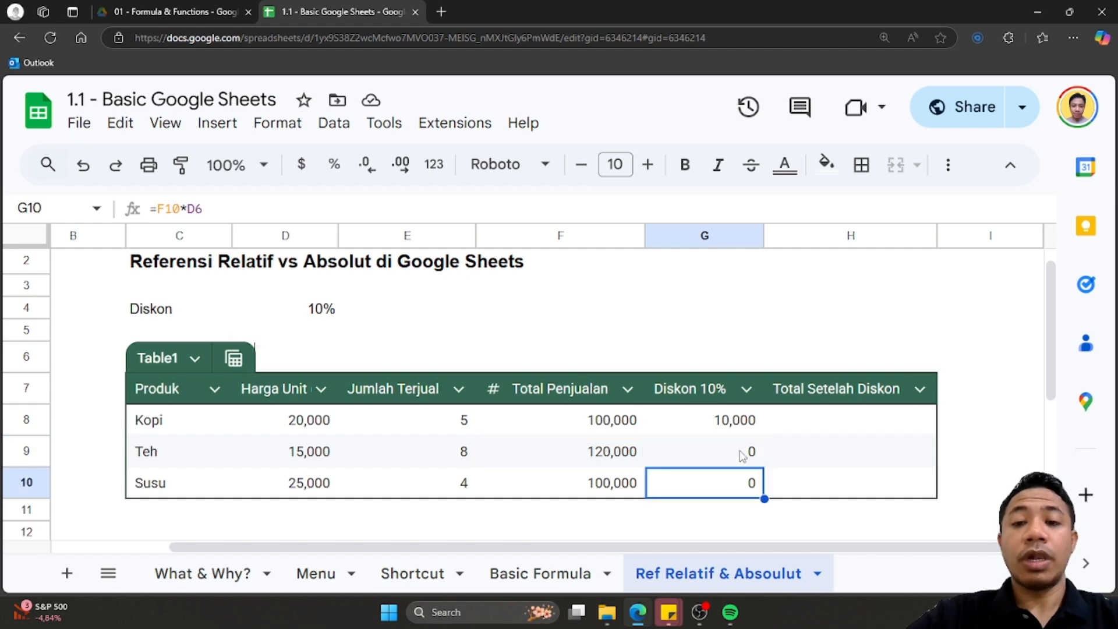
double_click(754, 488)
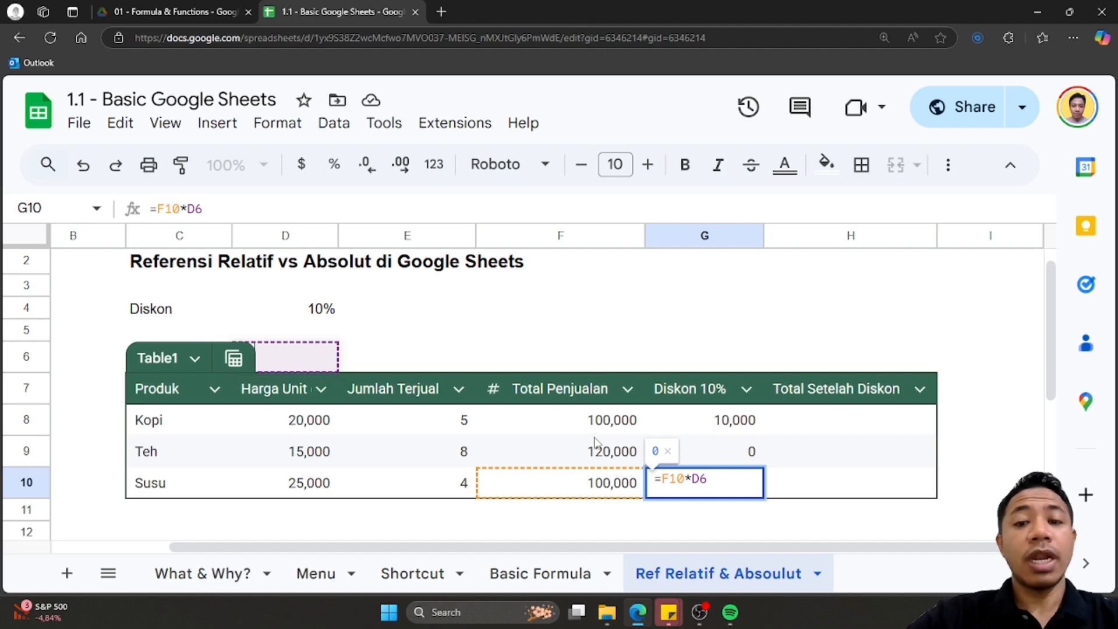
key("Return")
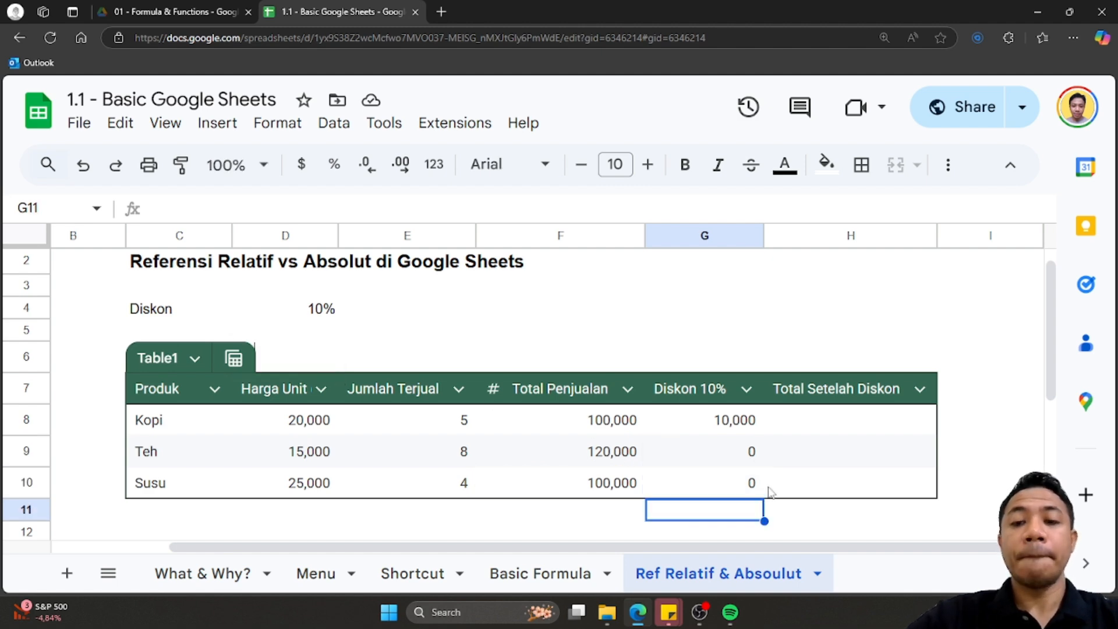
Review the definitions of relative, absolute and mixed references below the sales table
scroll(807, 492, "down", 1)
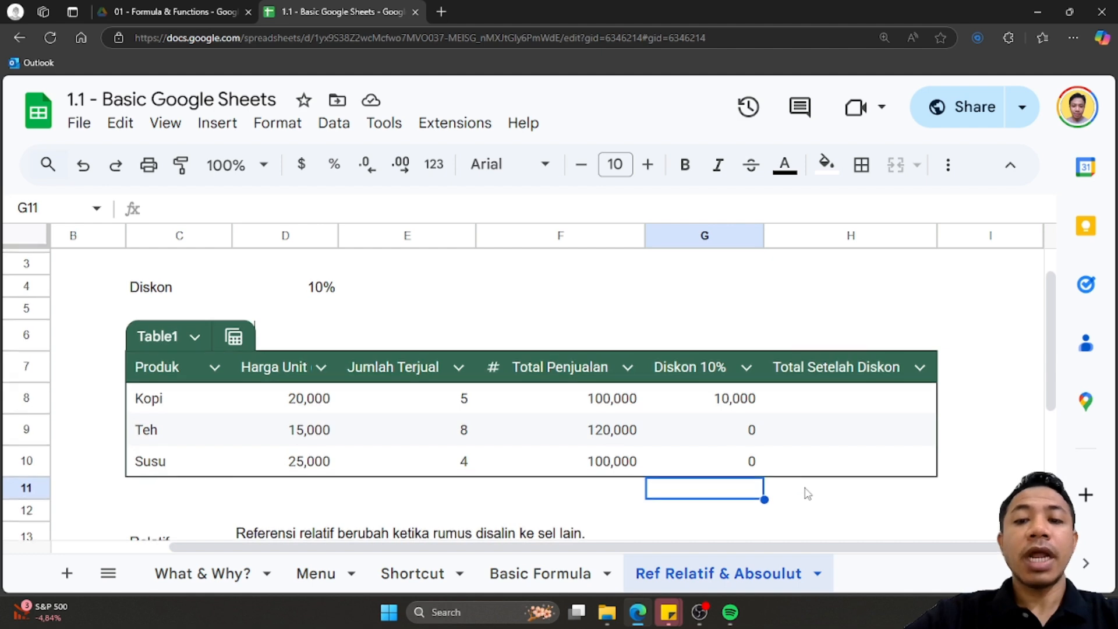
scroll(806, 492, "up", 1)
scroll(808, 494, "down", 2)
scroll(806, 492, "down", 2)
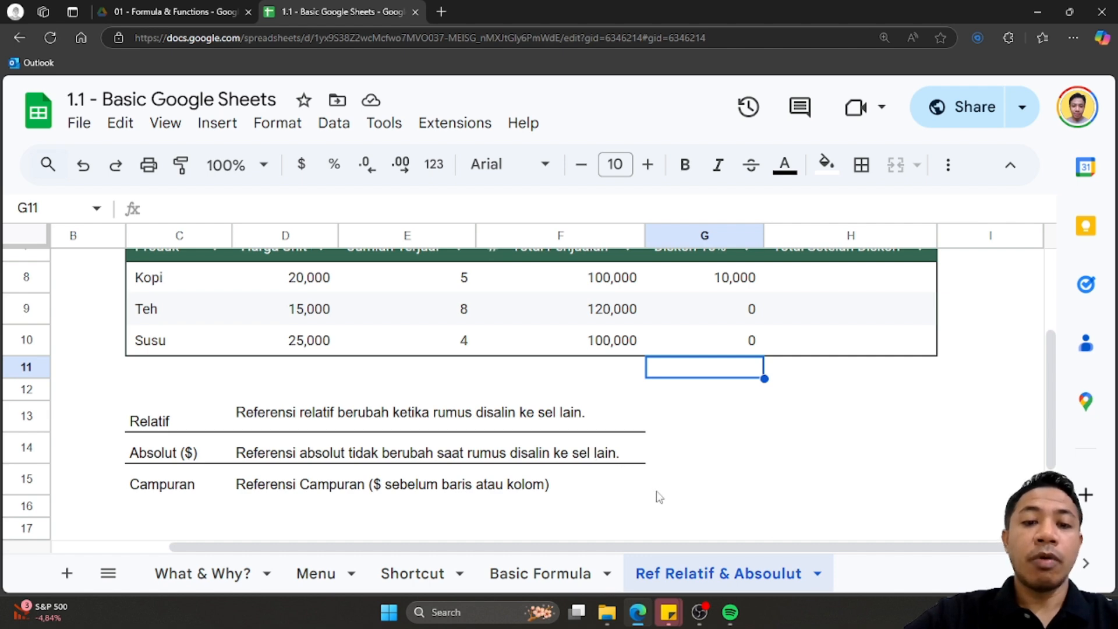
scroll(658, 497, "up", 2)
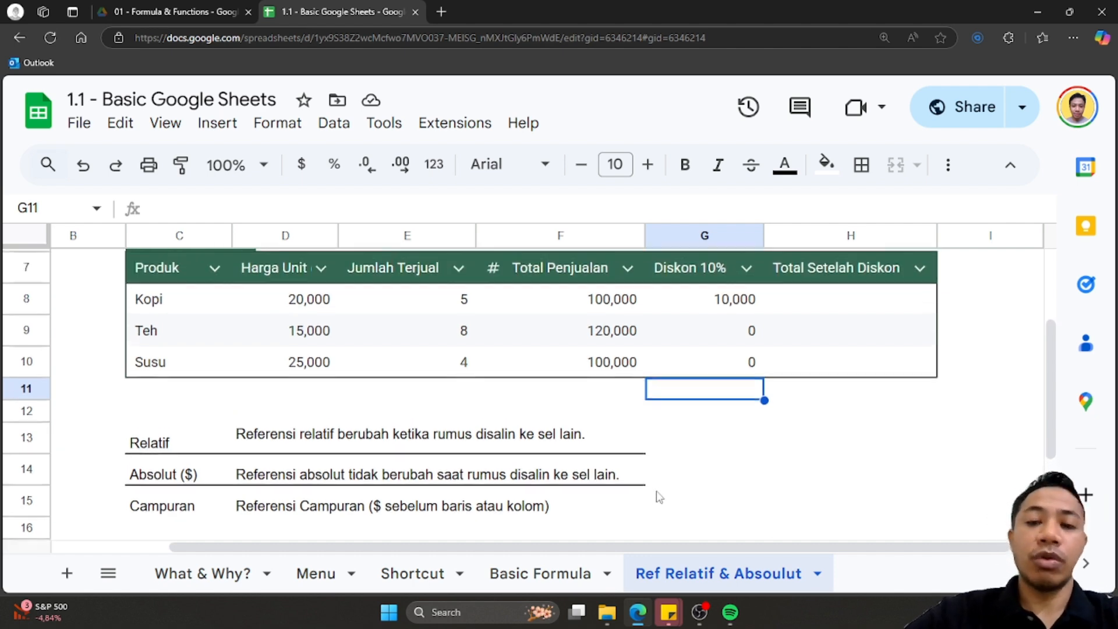
scroll(734, 403, "up", 2)
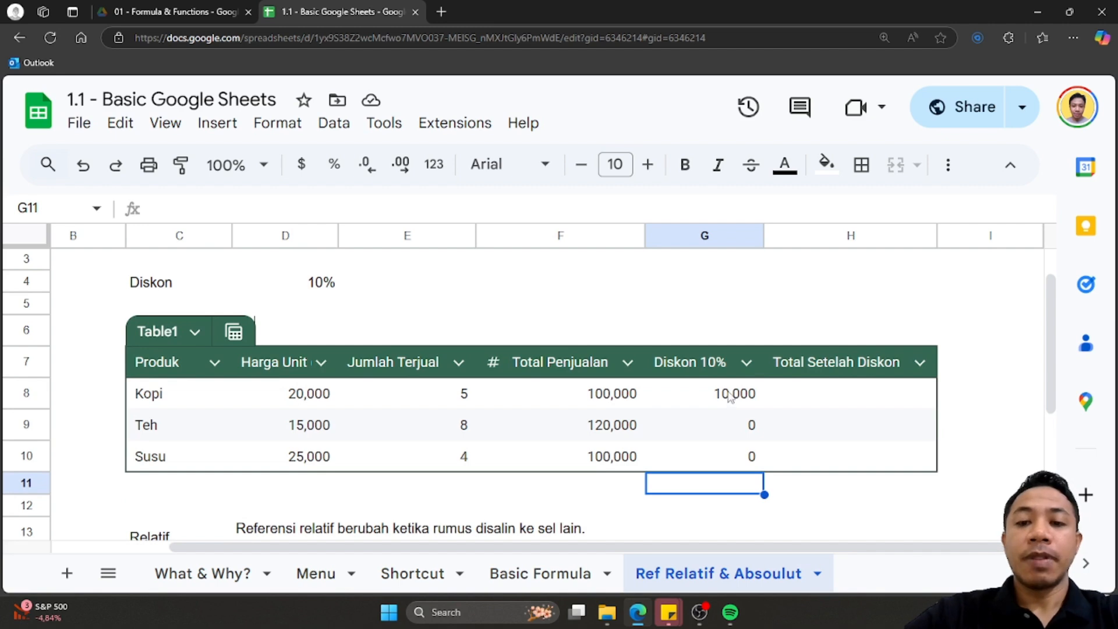
Change the G8 discount formula to =F8*$D$4, cycling the discount rate reference through its types and settling on the absolute one
double_click(757, 392)
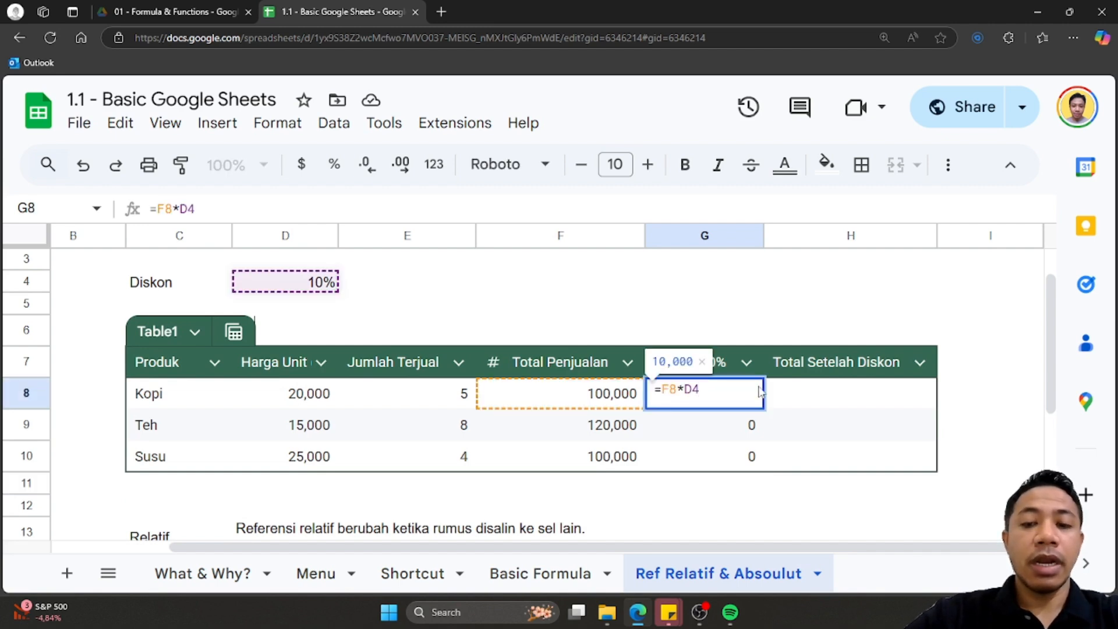
key("BackSpace")
key("BackSpace")
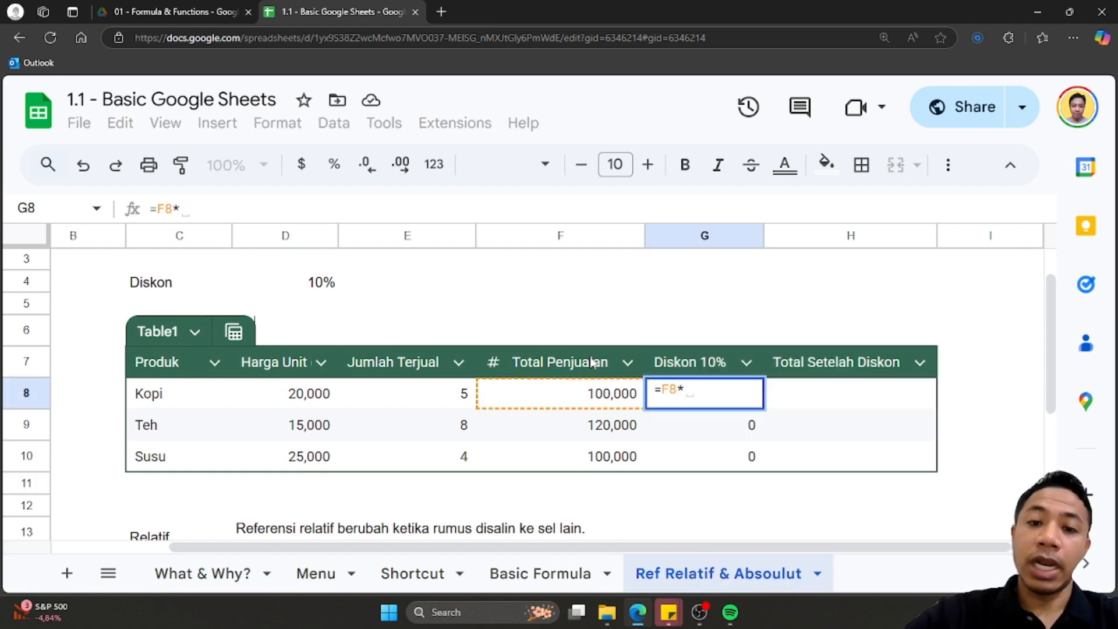
left_click(314, 288)
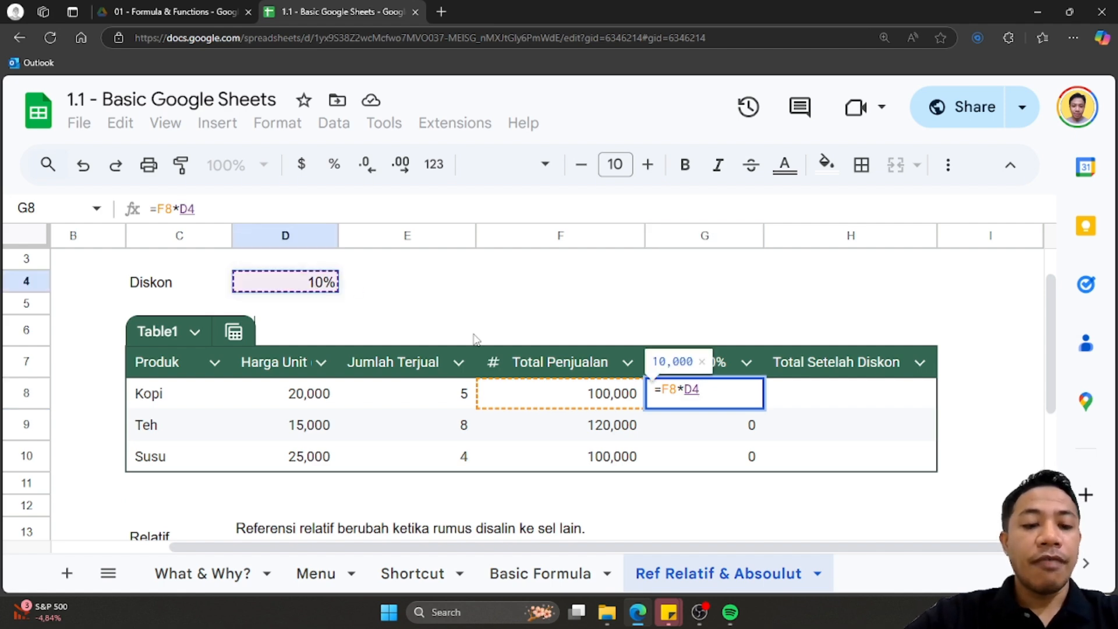
key("F4")
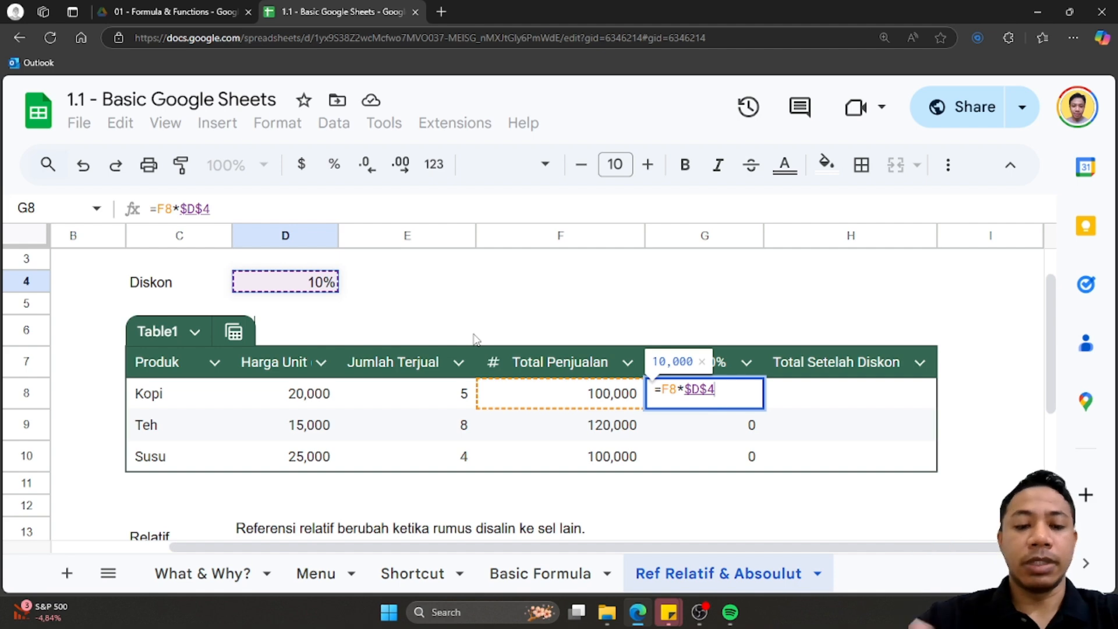
key("F4")
key("F4")
key("F4")
key("F4")
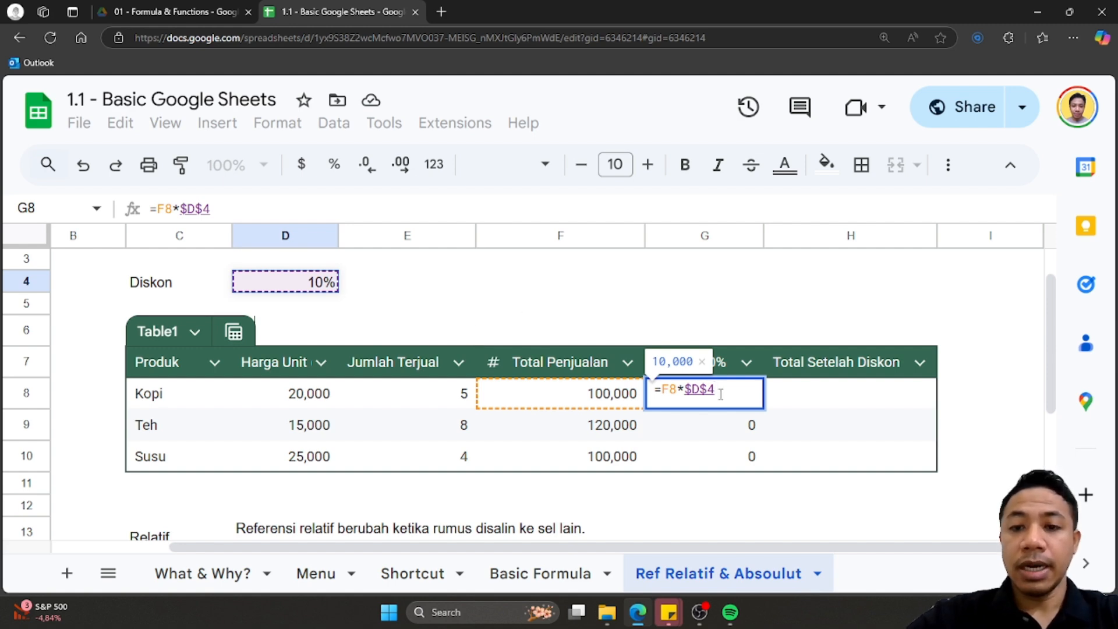
left_click_drag(692, 390, 699, 388)
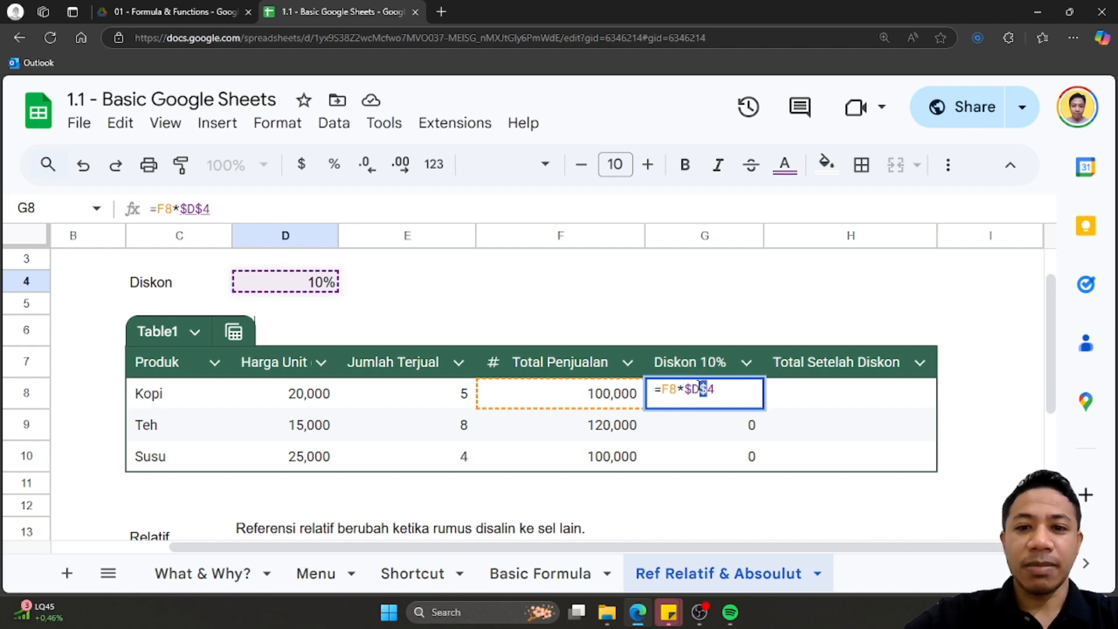
left_click(726, 395)
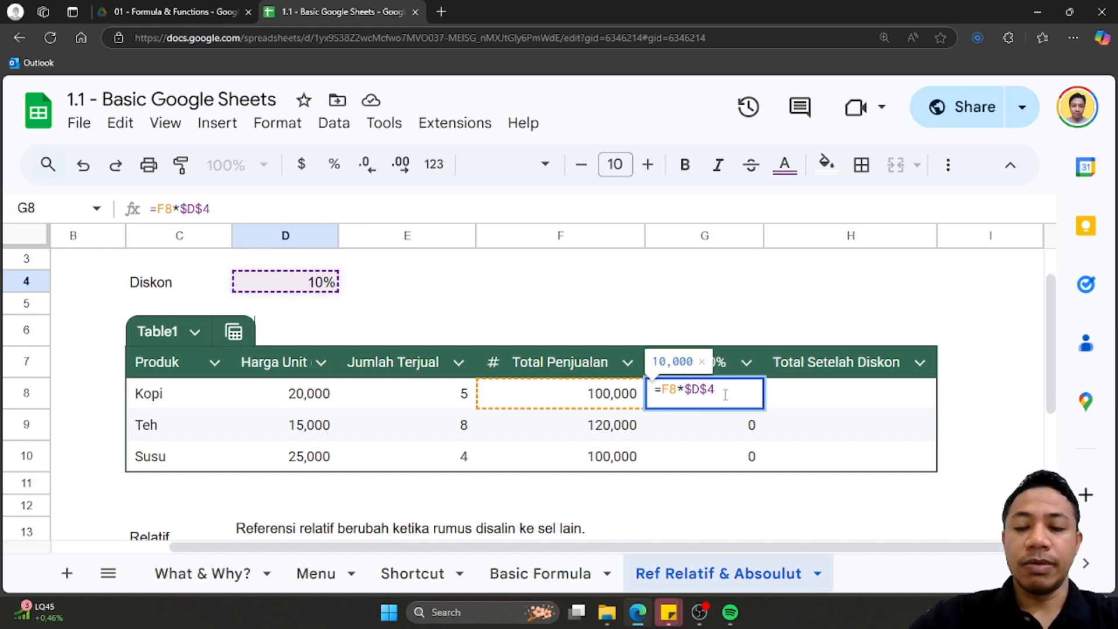
key("Return")
Fill the absolute-reference discount formula from G8 down to G10 and inspect the copied formulas in the Teh and Susu rows
left_click(743, 402)
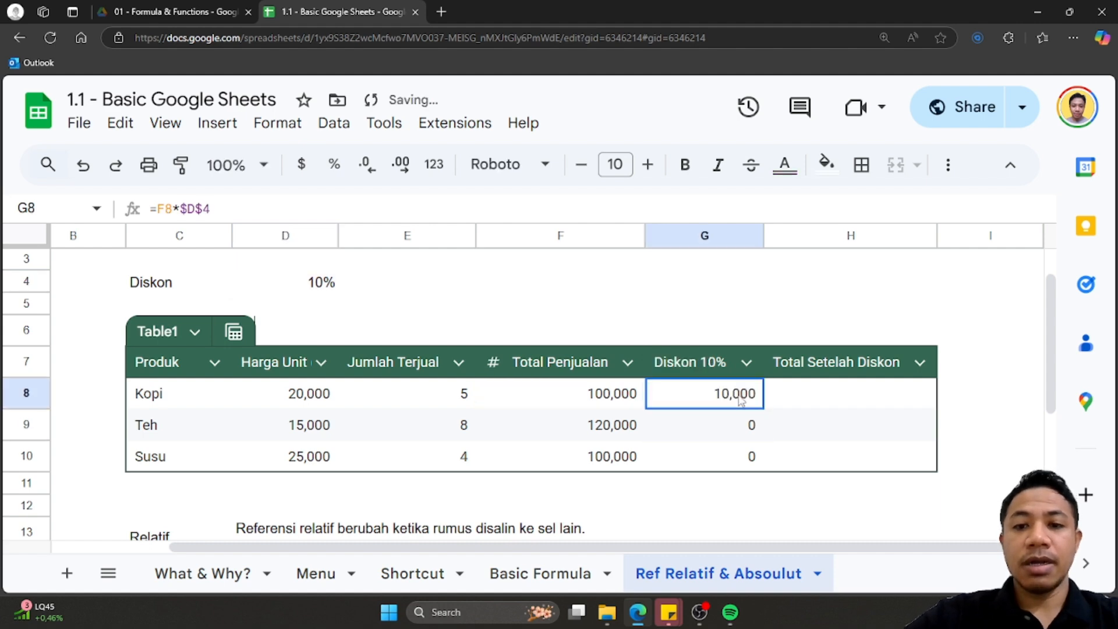
left_click_drag(764, 409, 760, 460)
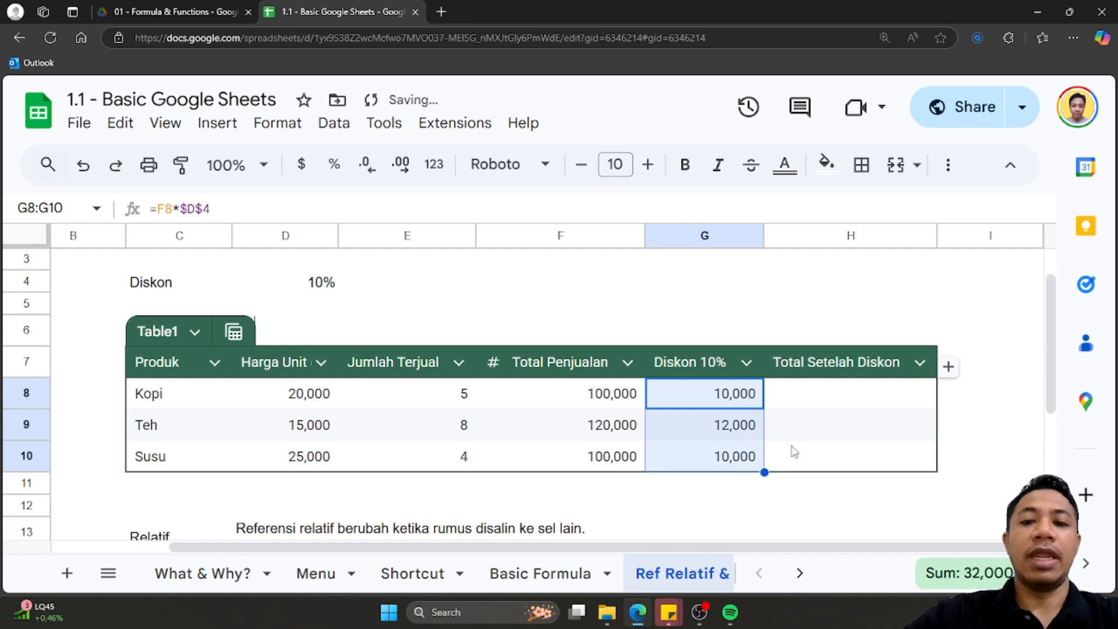
left_click(735, 429)
double_click(735, 429)
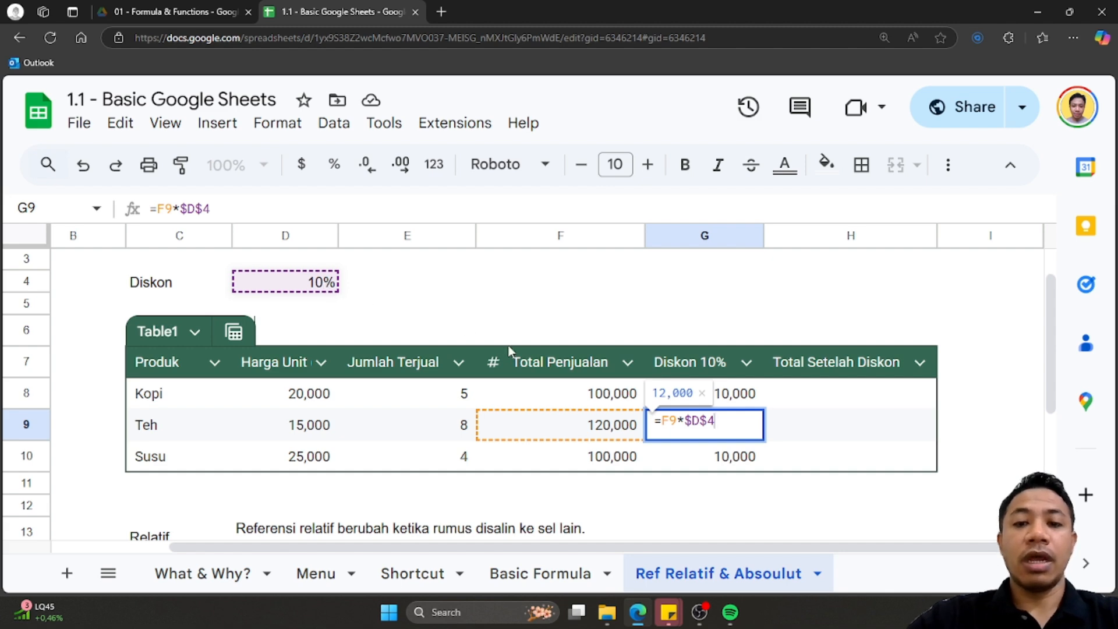
left_click(743, 444)
double_click(738, 452)
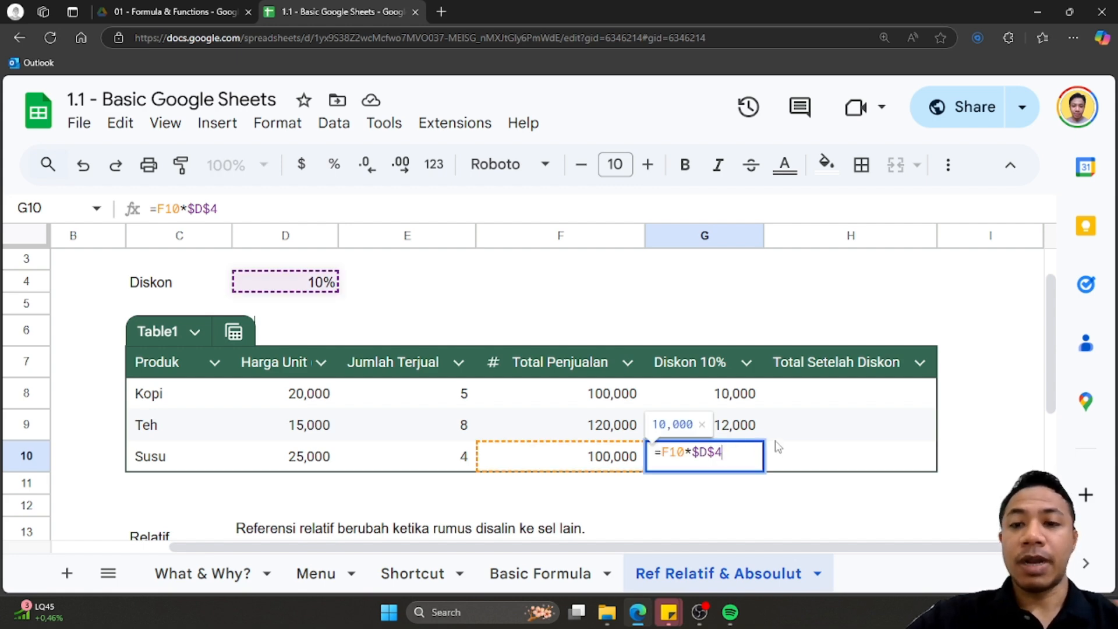
key("Return")
Calculate Kopi's discounted total in H8 with =F8-G8 and fill the formula down to H10
scroll(829, 464, "down", 3)
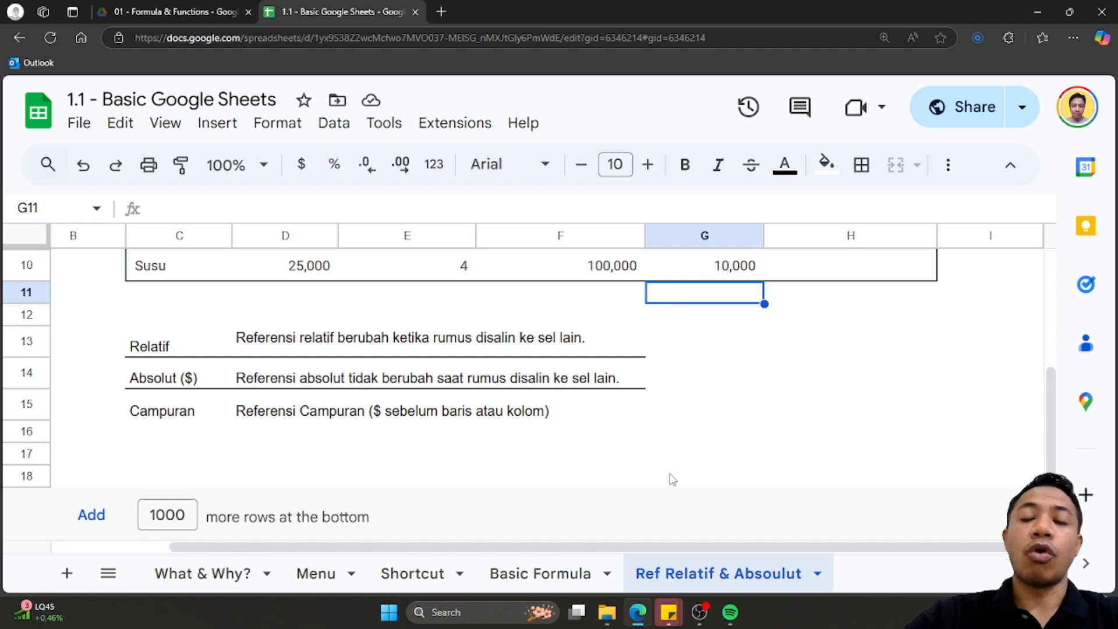
scroll(672, 479, "up", 3)
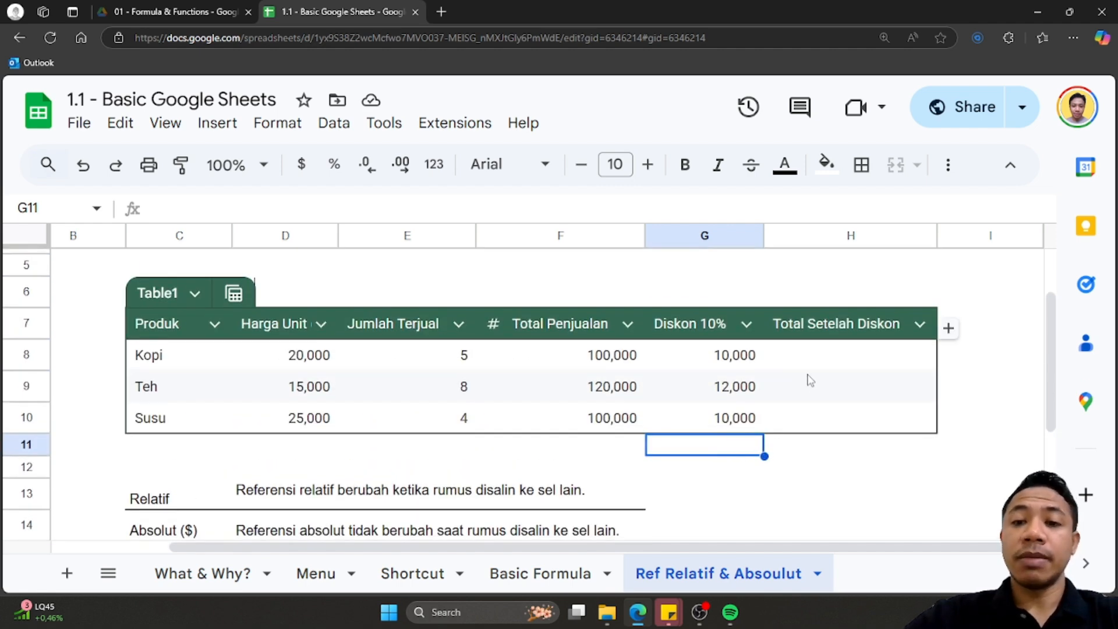
left_click(831, 366)
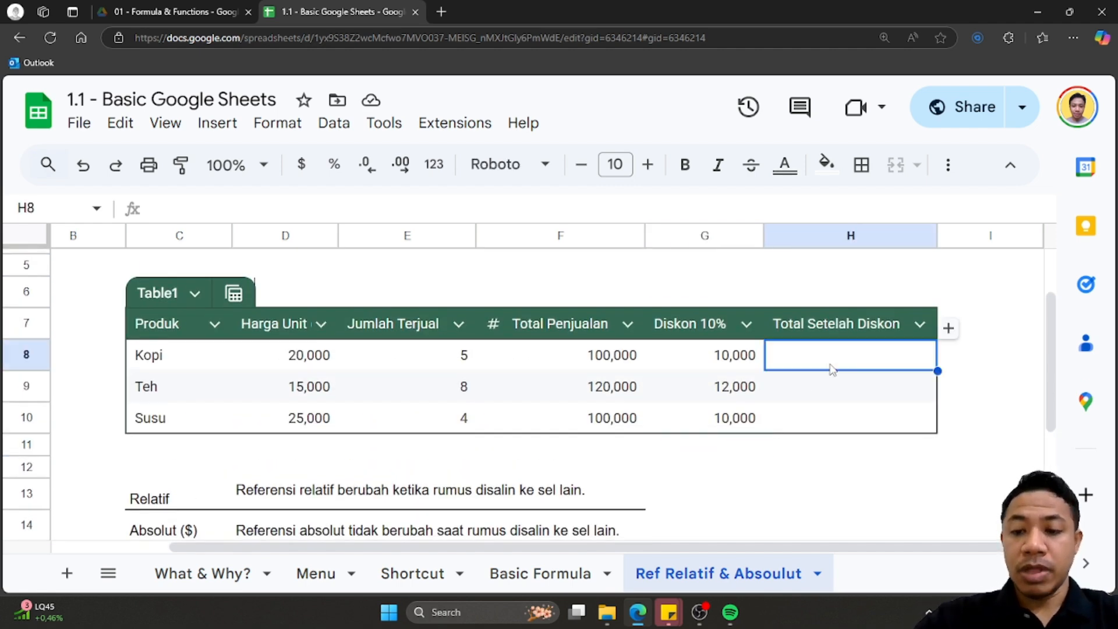
type("=")
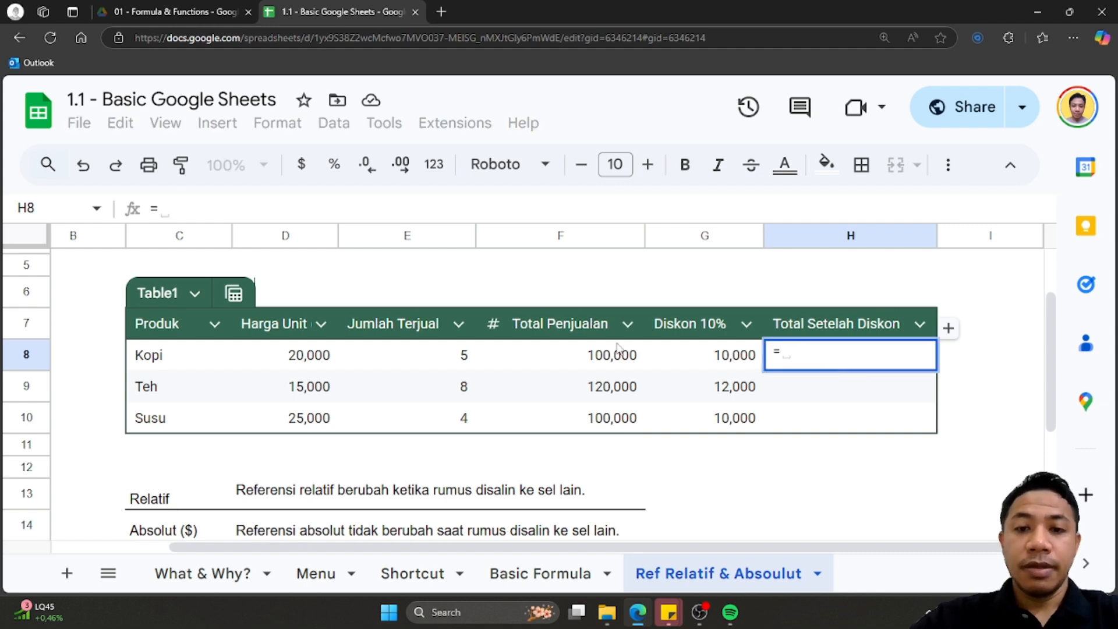
left_click(613, 360)
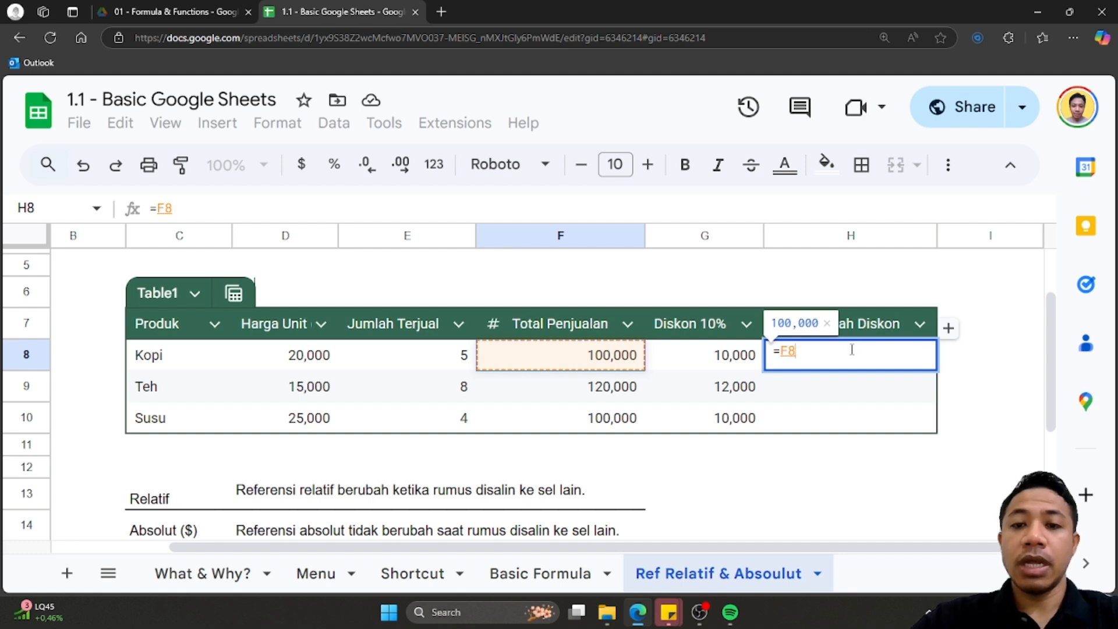
type("-")
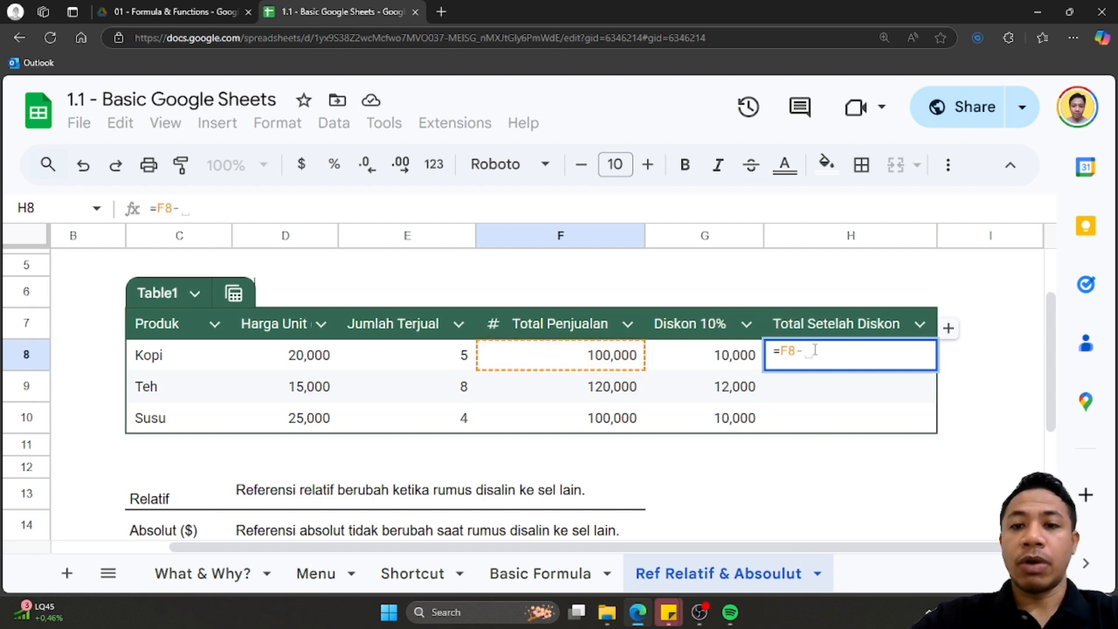
left_click(732, 359)
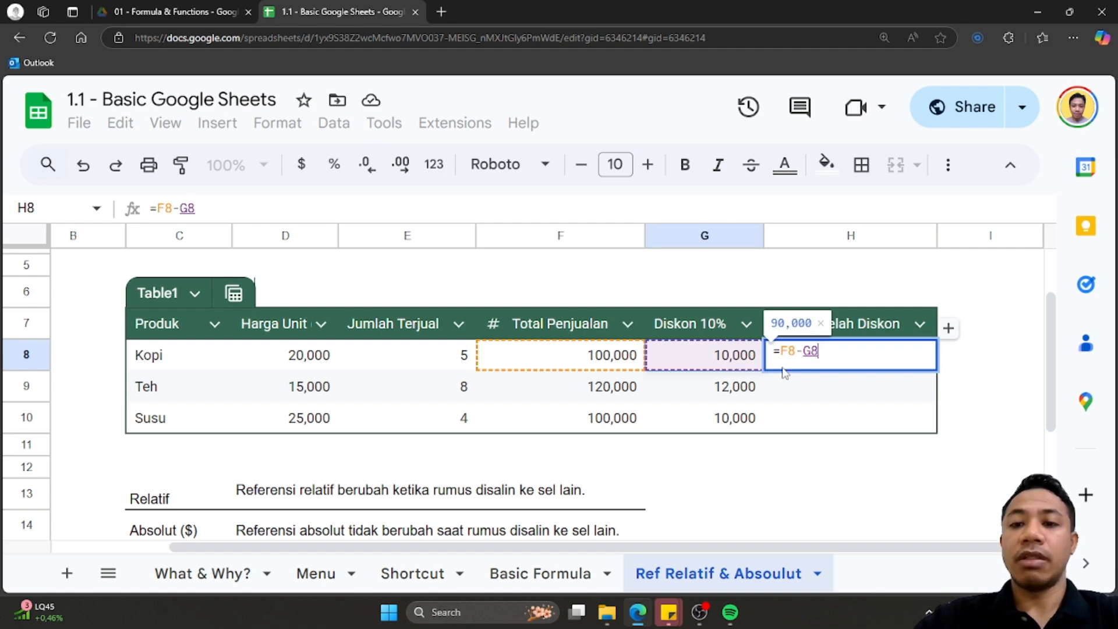
key("Return")
left_click(925, 360)
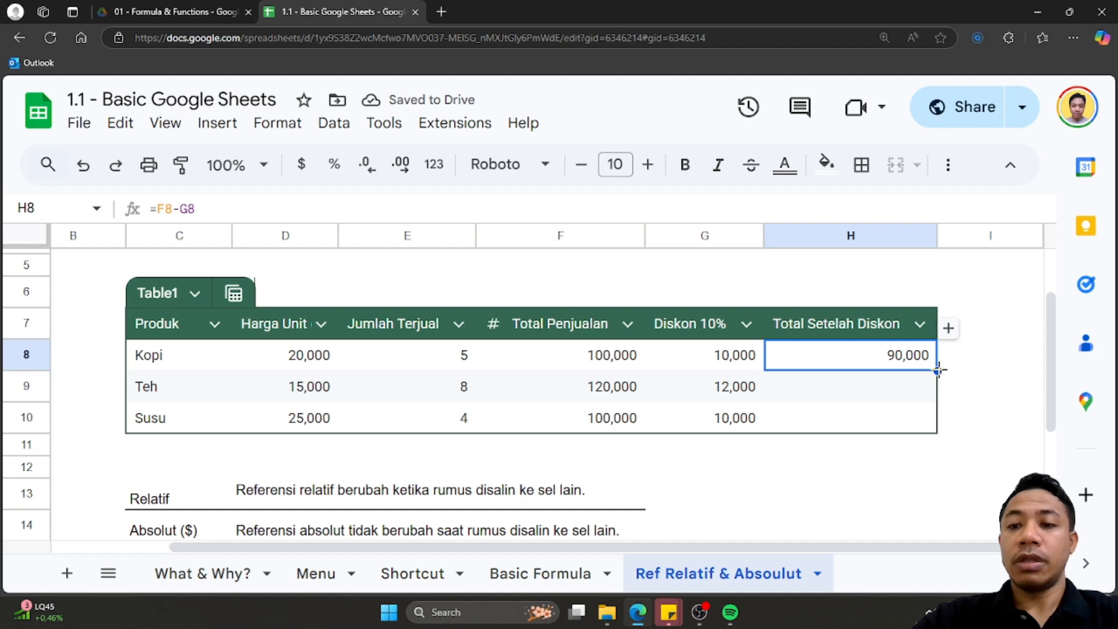
double_click(938, 371)
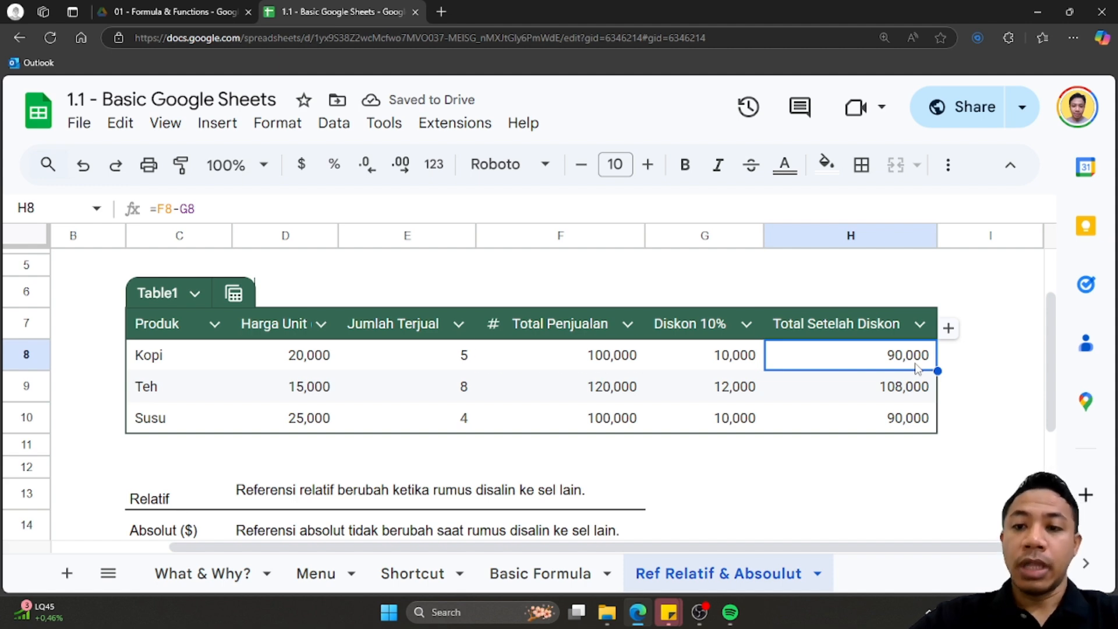
Change the H8 formula to =F8-$G8, cycling the discount reference through its types and settling on the column-locked one
double_click(917, 366)
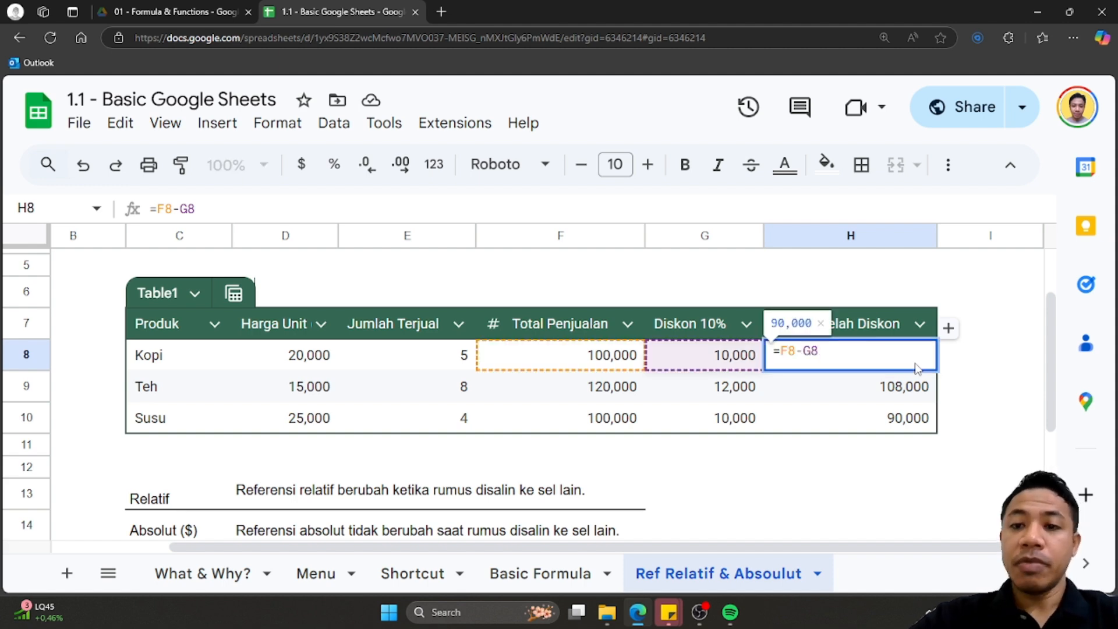
left_click(805, 352)
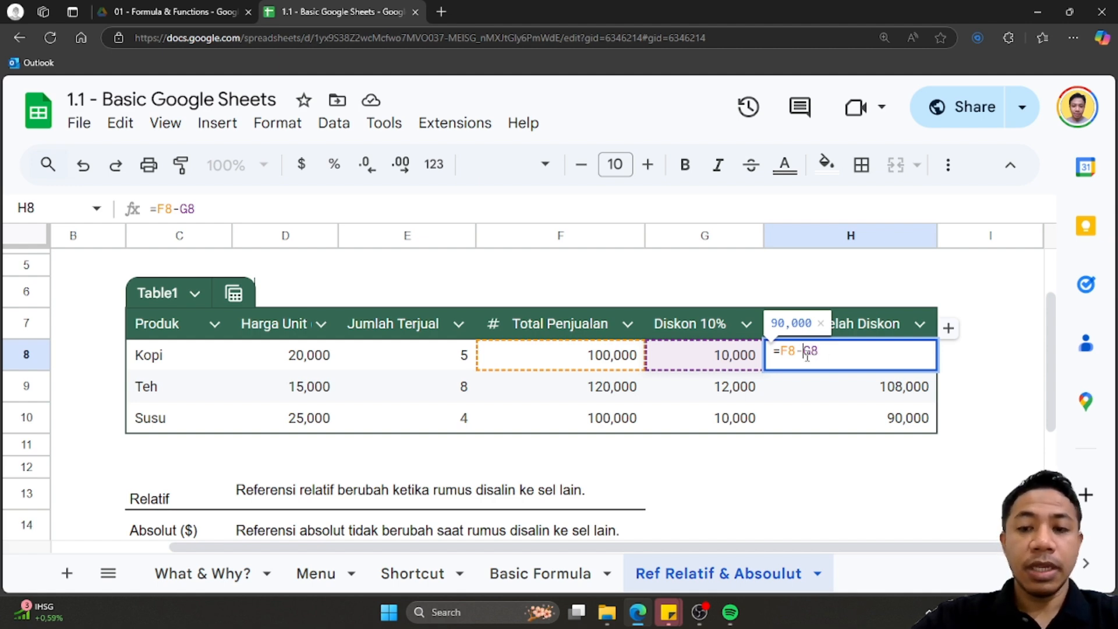
key("F4")
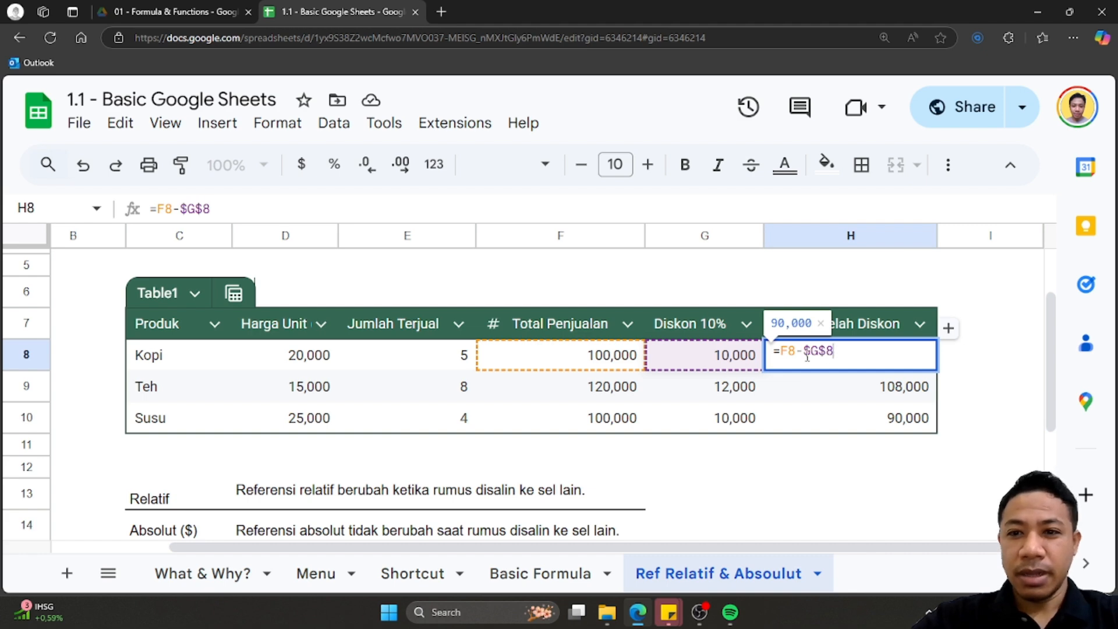
key("F4")
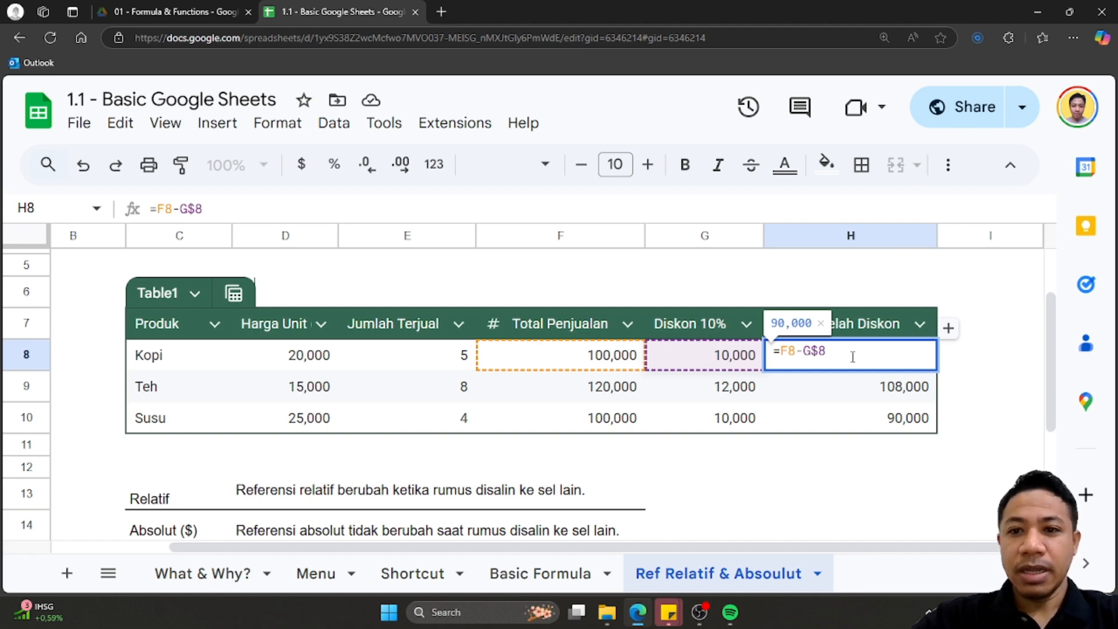
key("F4")
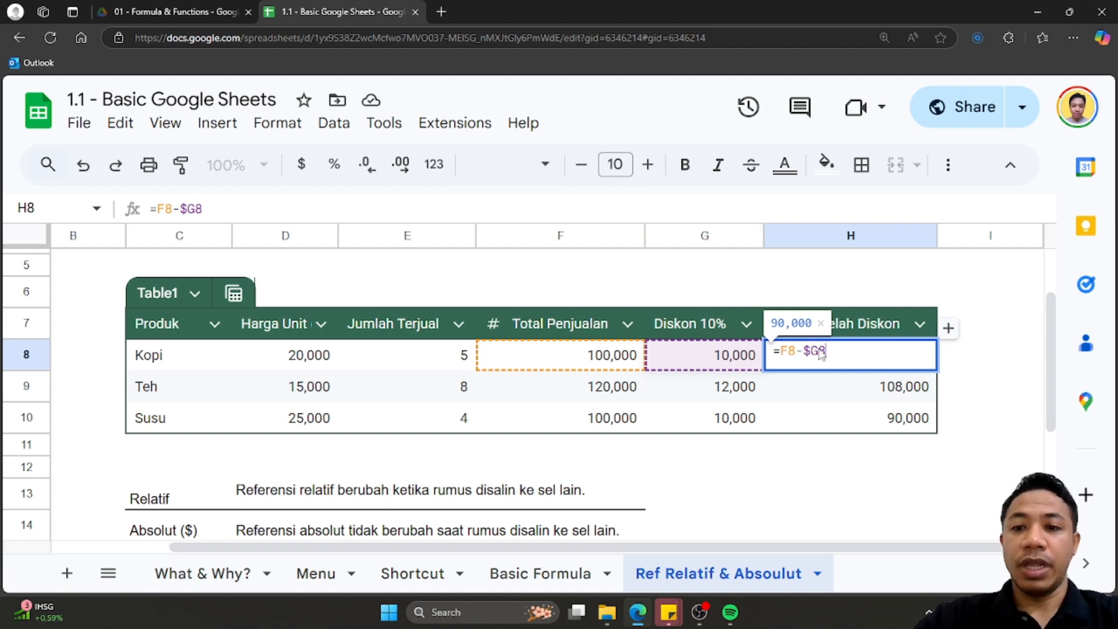
key("Return")
Fill the mixed-reference formula from H8 down to H10
left_click(856, 354)
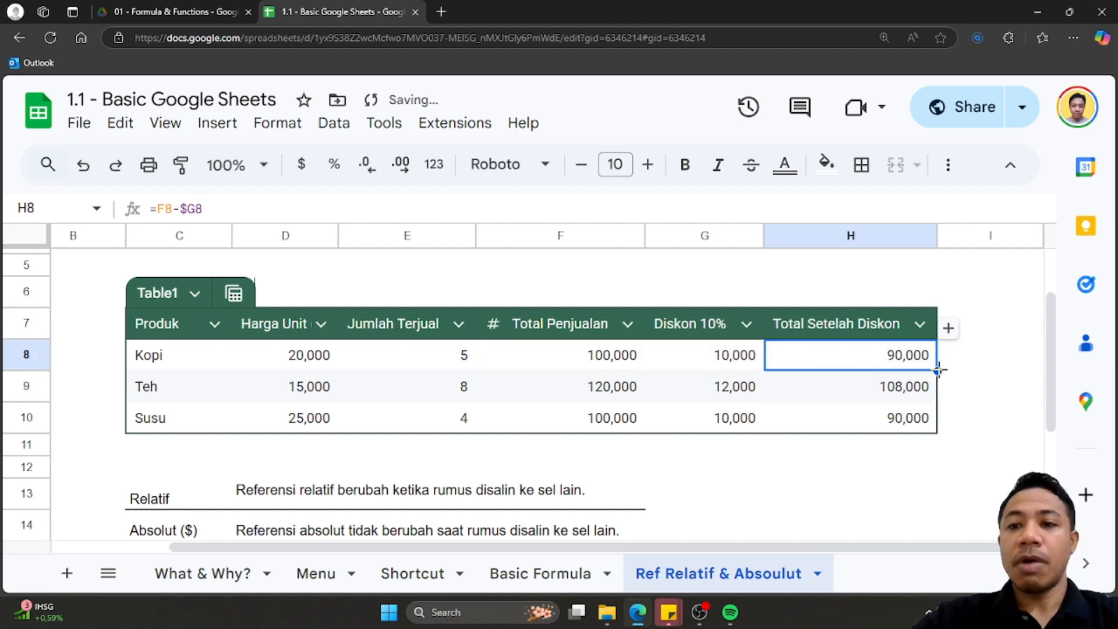
left_click_drag(938, 370, 934, 422)
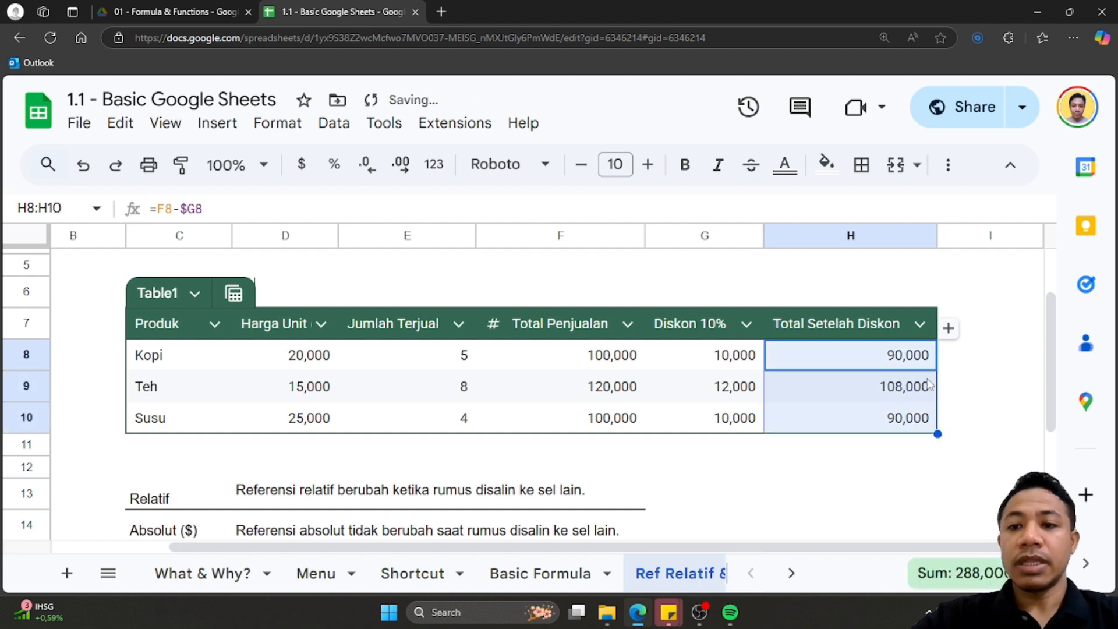
scroll(933, 421, "down", 1)
scroll(930, 420, "up", 1)
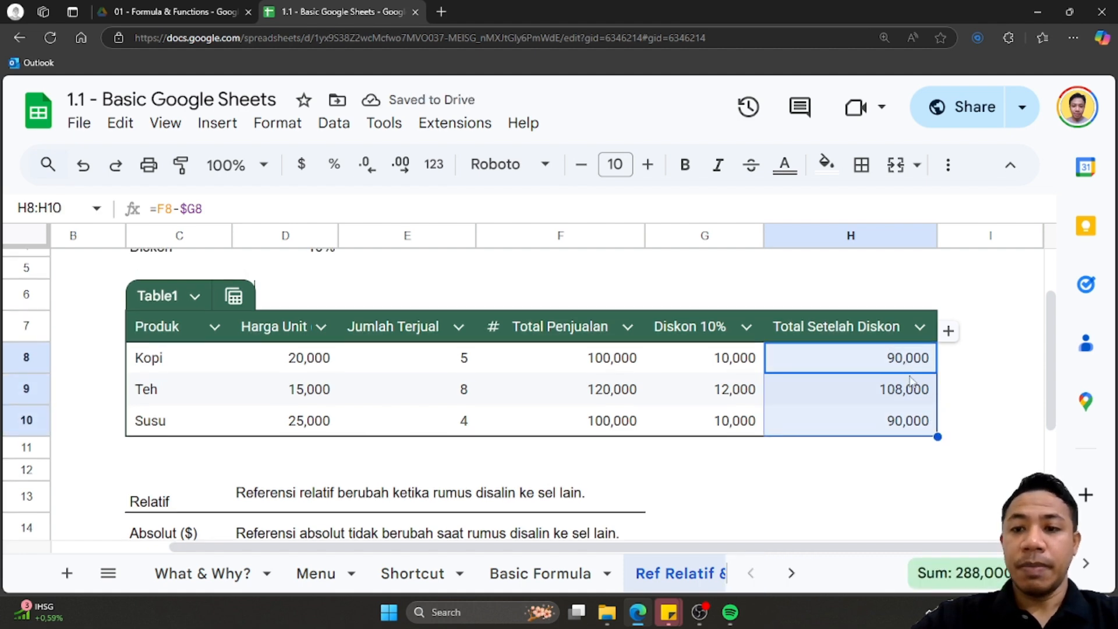
Inspect the copied formula in H9, highlighting its mixed discount reference and the whole expression
left_click(916, 384)
double_click(917, 385)
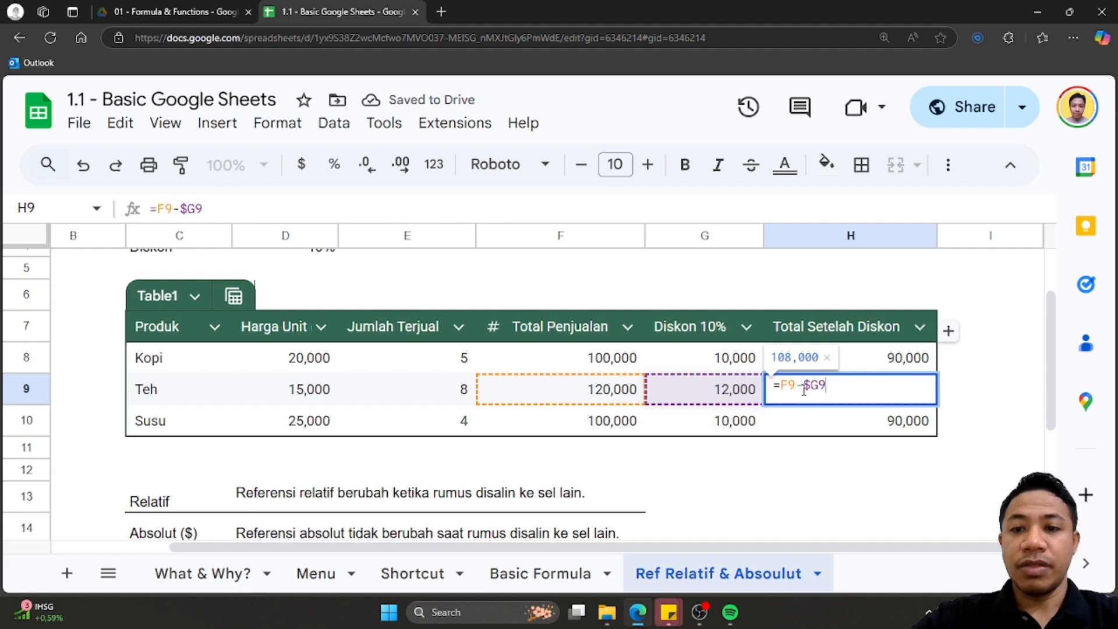
left_click_drag(806, 384, 832, 385)
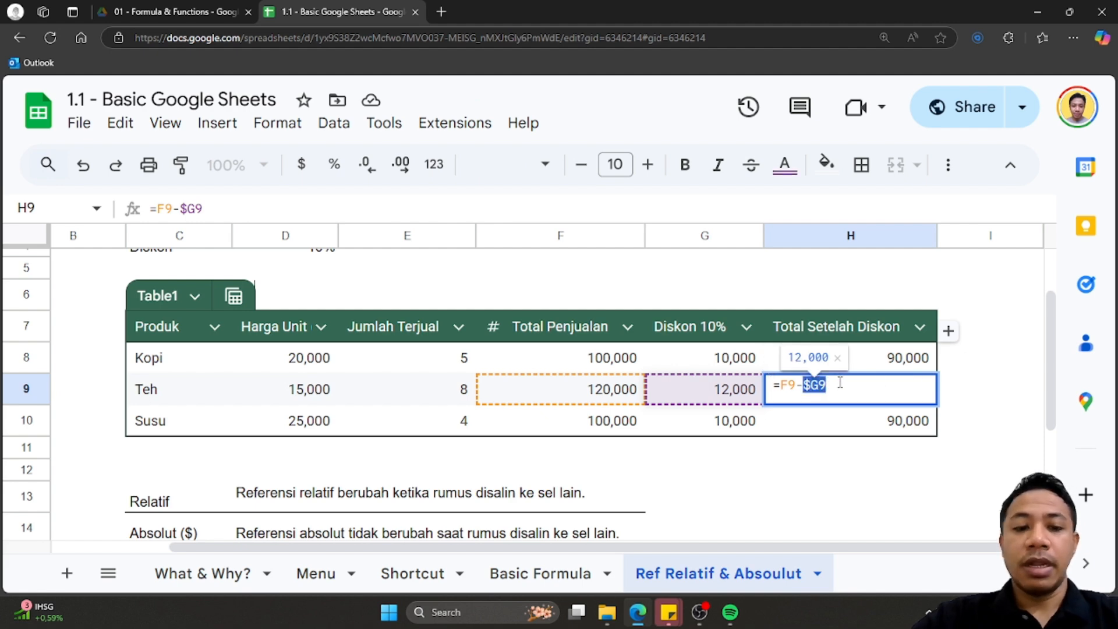
key("Escape")
triple_click(860, 385)
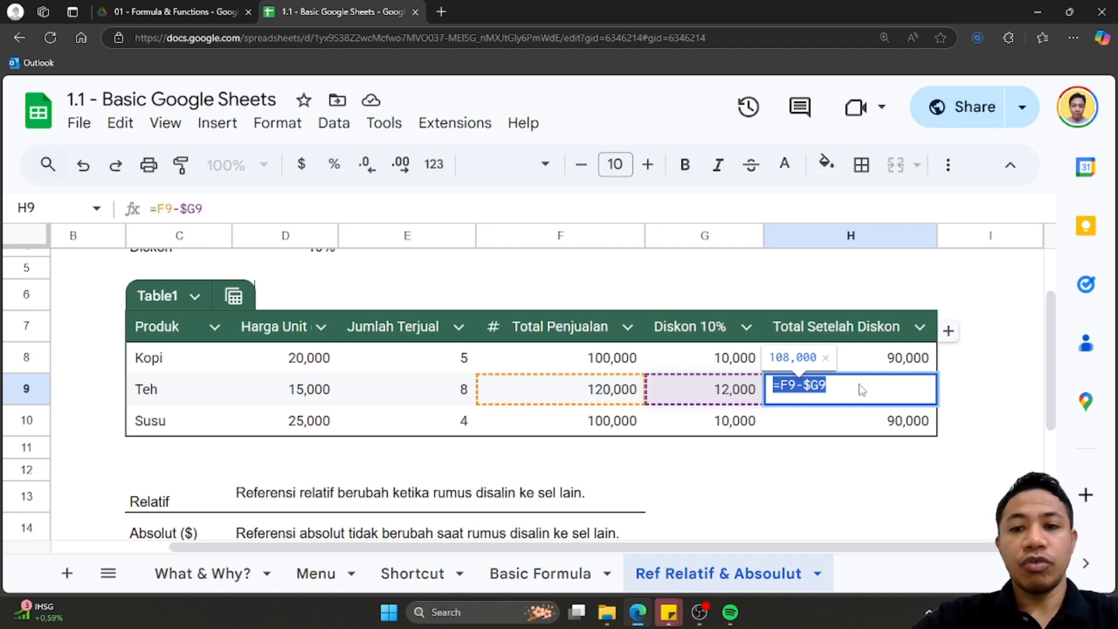
key("Escape")
Copy the H8 formula into I8, one column to the right of Total Setelah Diskon
left_click(872, 372)
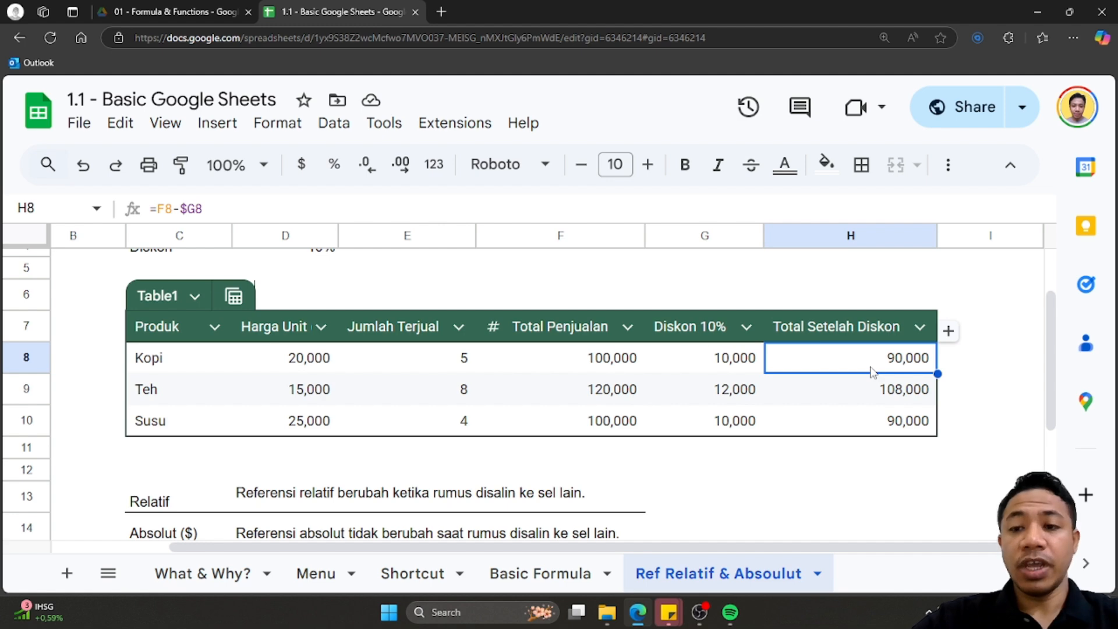
key("ctrl+c")
left_click(962, 361)
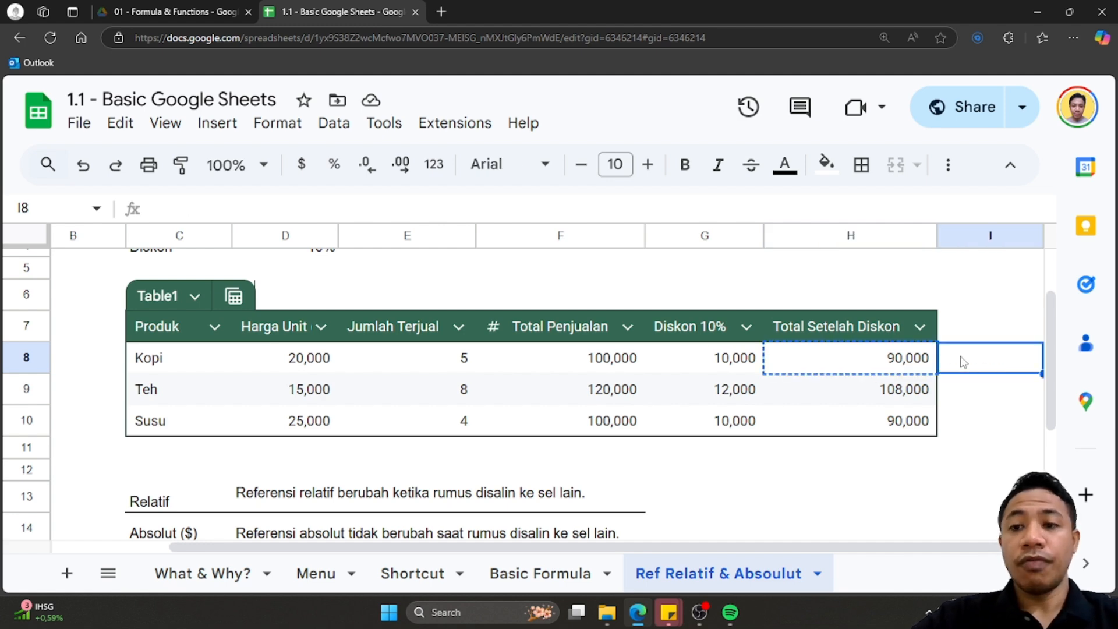
key("ctrl+v")
left_click(966, 457)
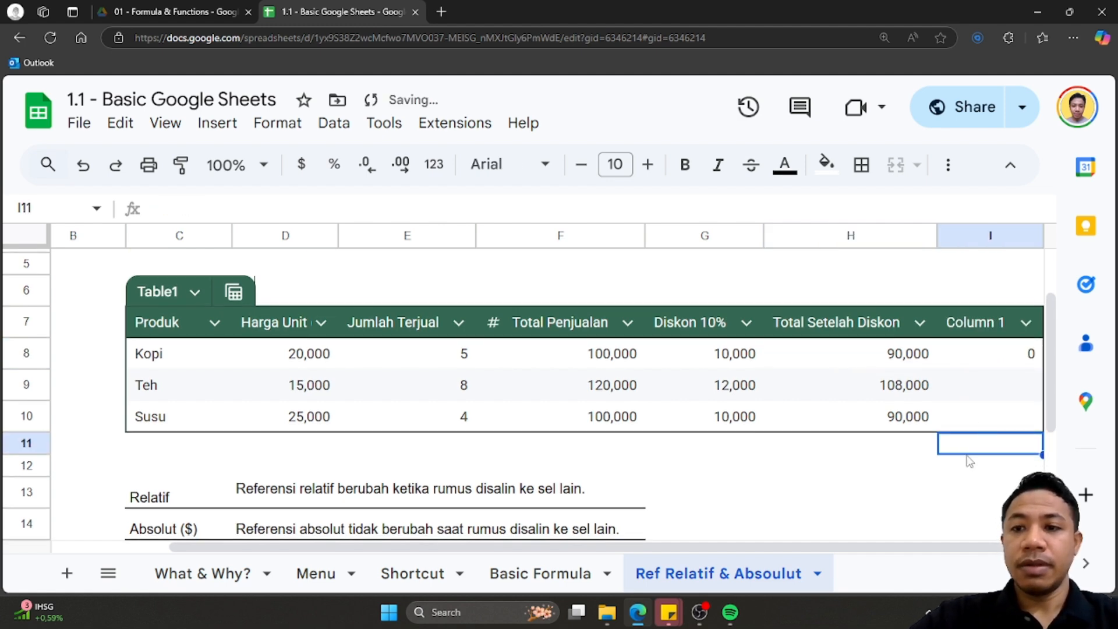
Examine the relative reference in the I8 formula and compare it with the original formula in H8
double_click(995, 358)
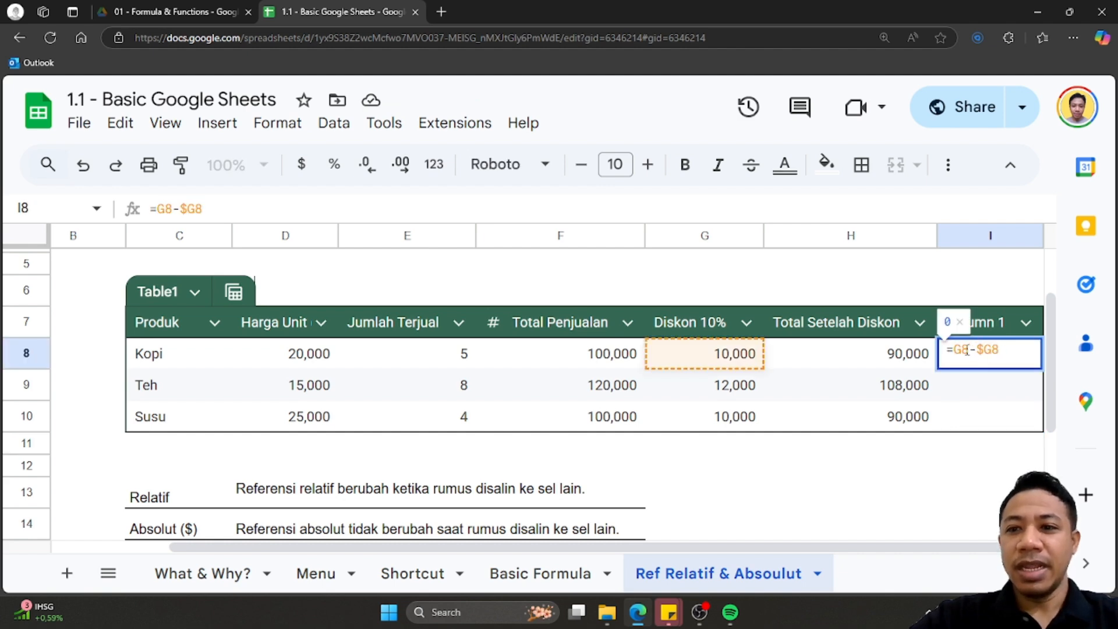
left_click_drag(971, 348, 953, 349)
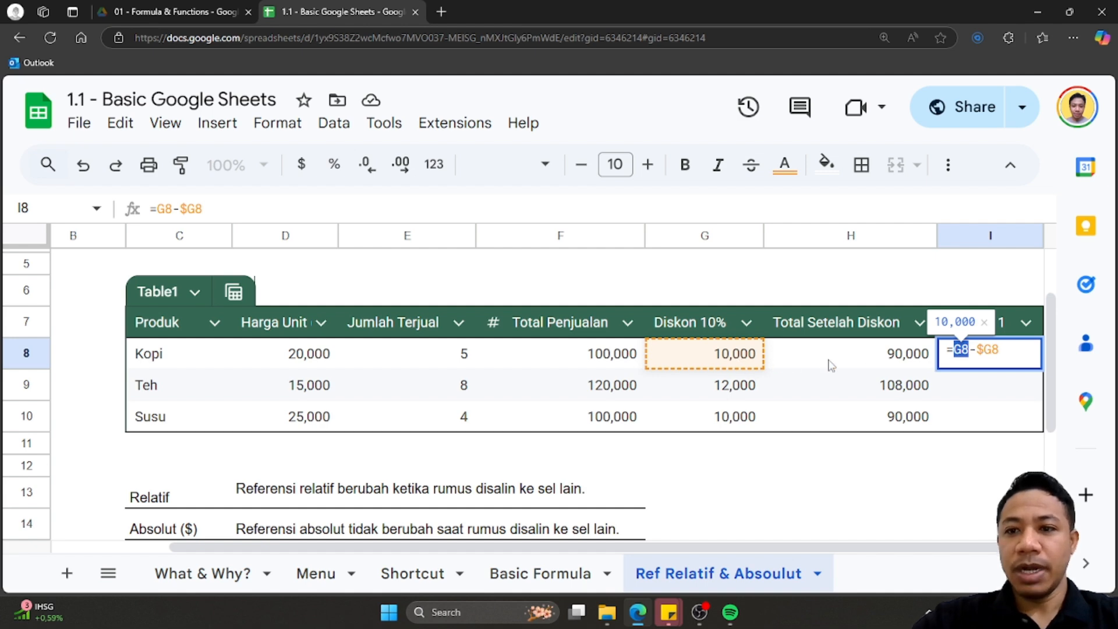
key("Return")
left_click(856, 365)
double_click(856, 365)
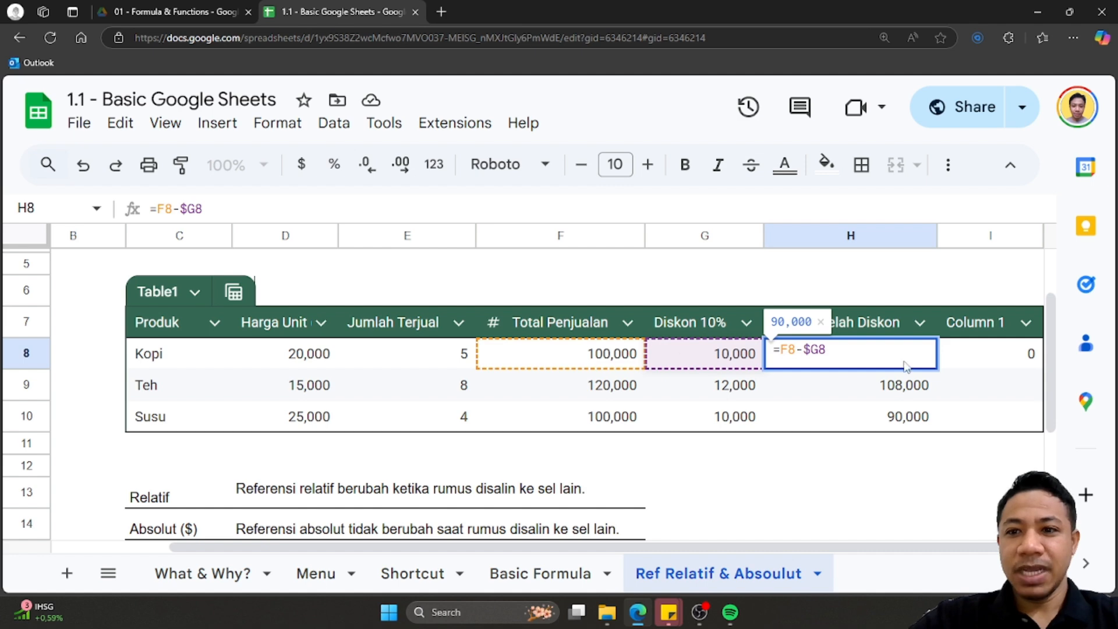
Compare the column-locked reference in I8 with the one in H8, highlighting it in each formula
left_click(984, 358)
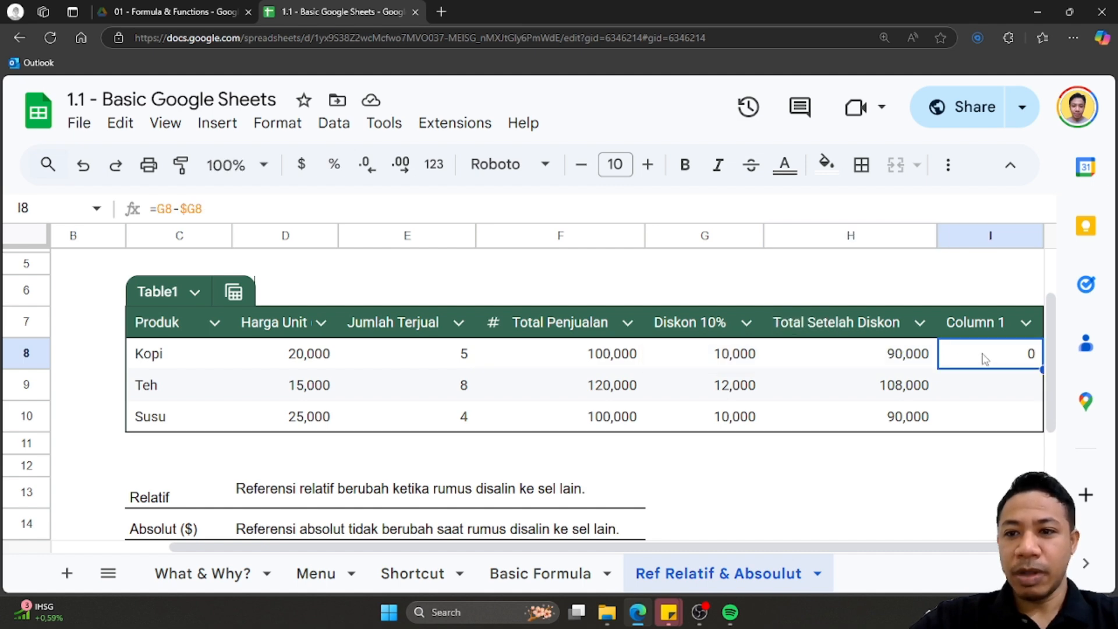
double_click(984, 358)
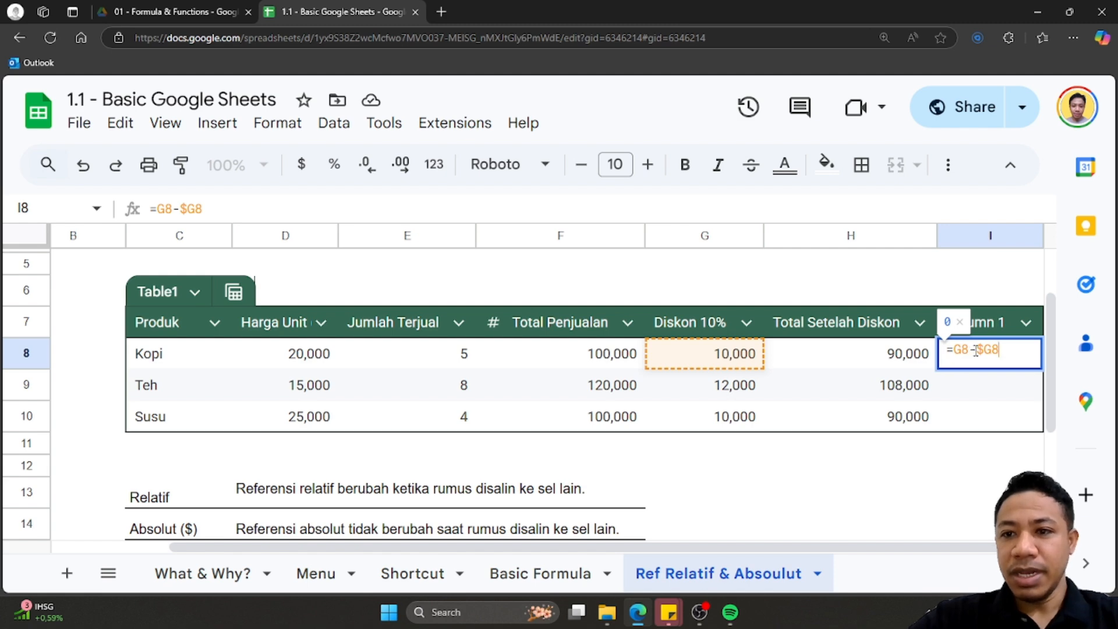
left_click_drag(977, 351, 999, 351)
key("Return")
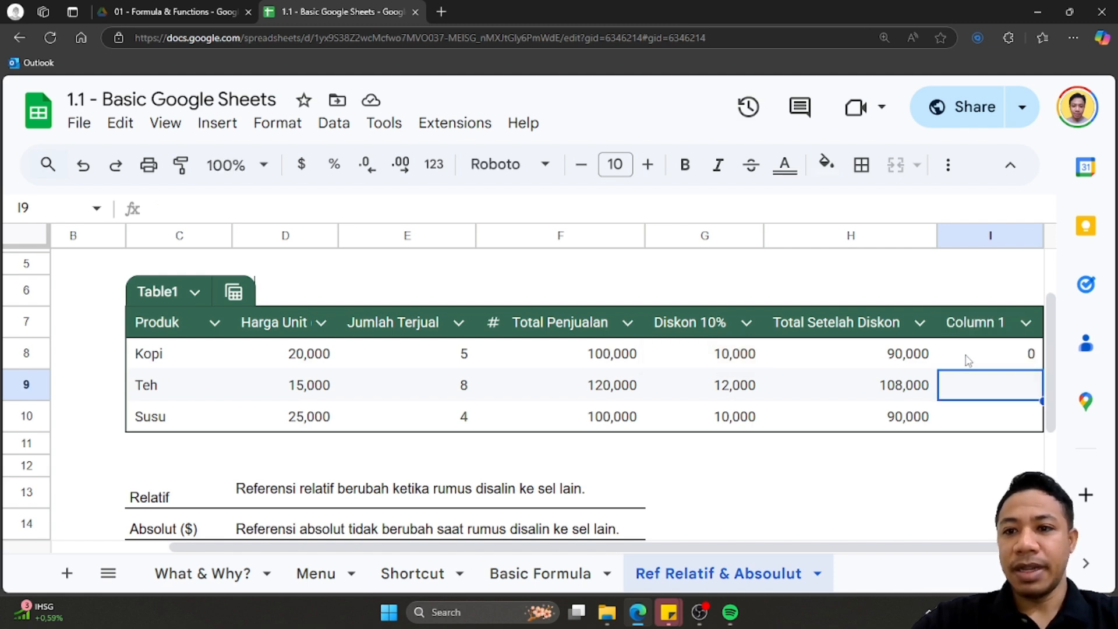
left_click(891, 353)
double_click(891, 353)
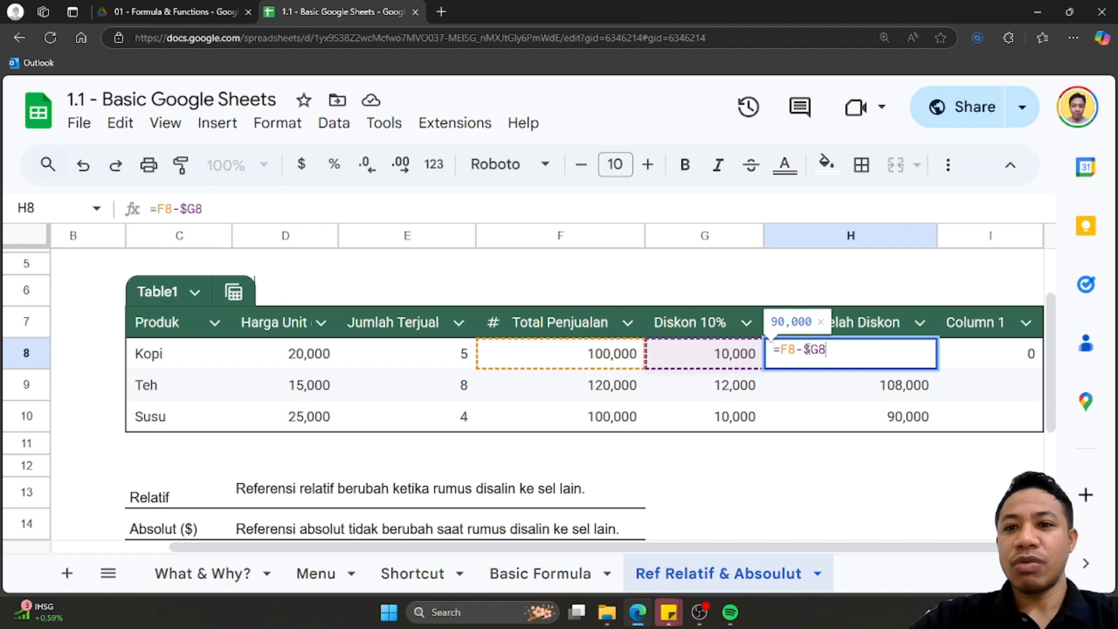
left_click_drag(804, 349, 819, 349)
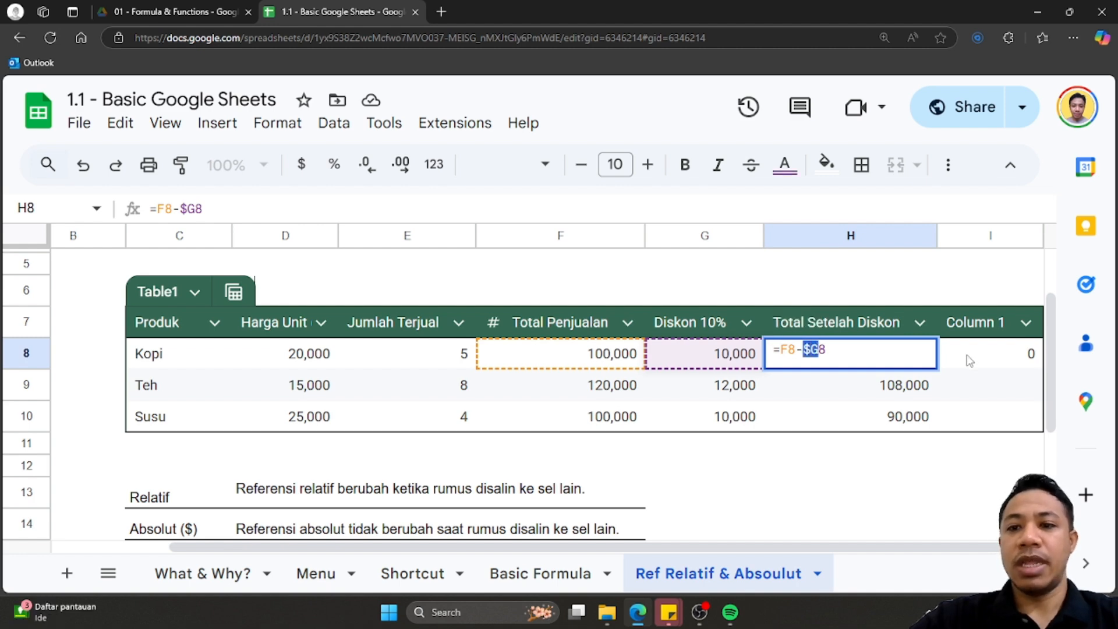
key("Tab")
Fill the I8 formula down to I10 and inspect the row numbers of the mixed references in I9 and I10
left_click_drag(1043, 368, 1033, 414)
left_click(1031, 389)
double_click(1030, 389)
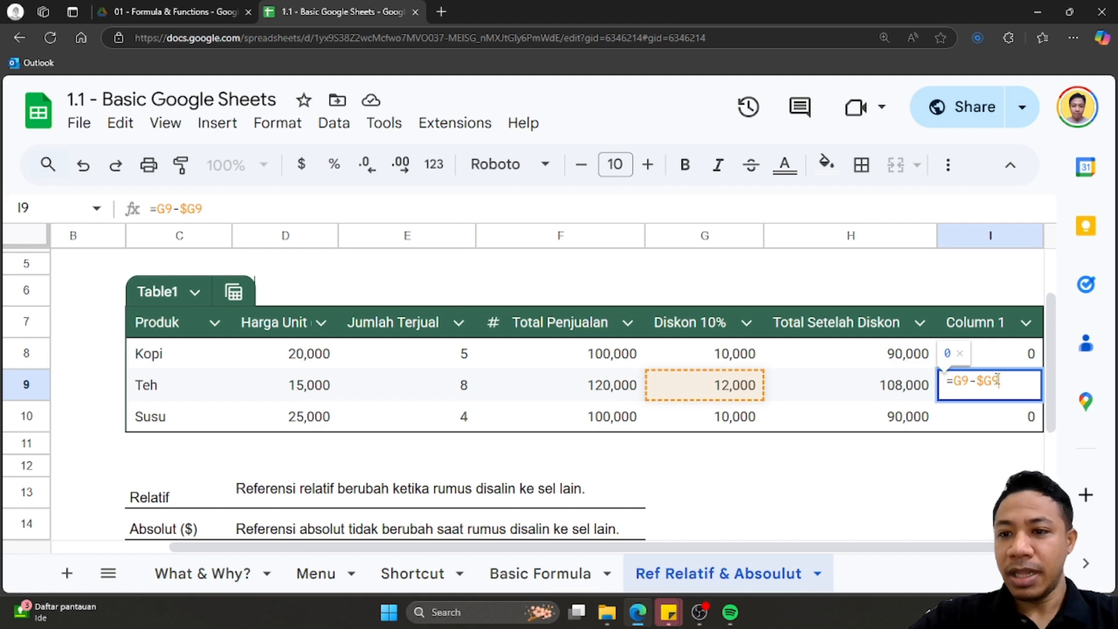
left_click_drag(1000, 380, 993, 380)
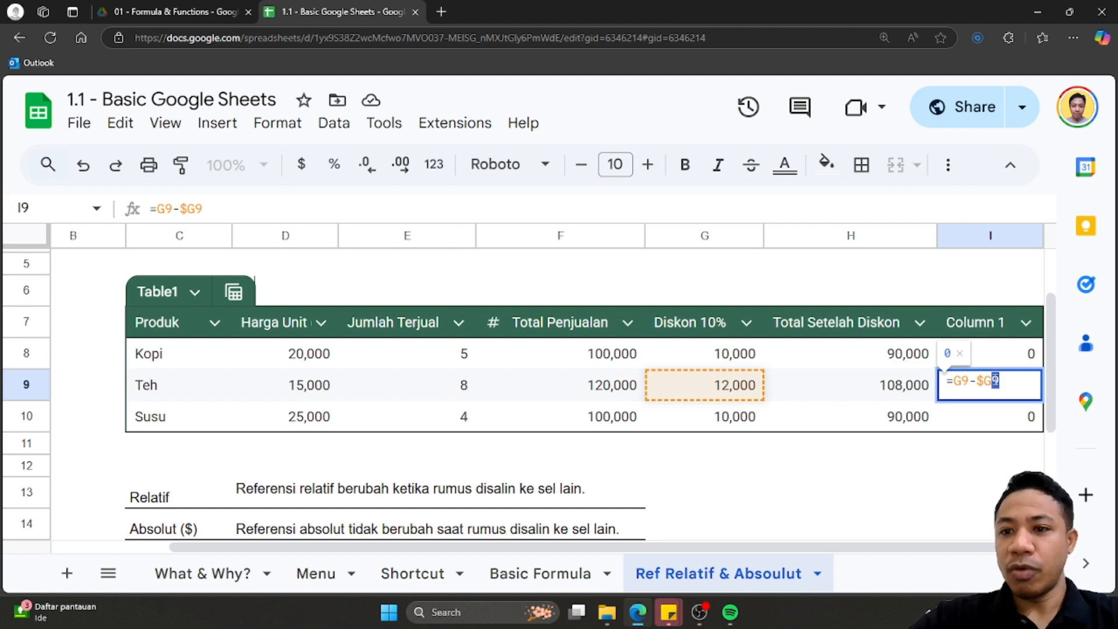
key("Return")
double_click(1019, 425)
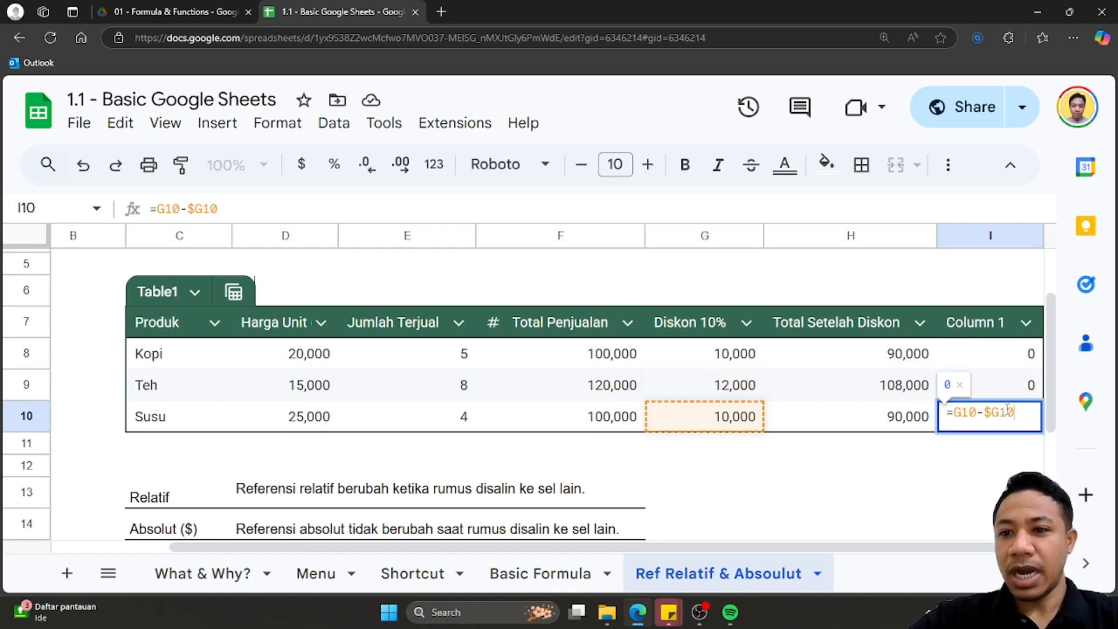
left_click_drag(1001, 412, 1015, 410)
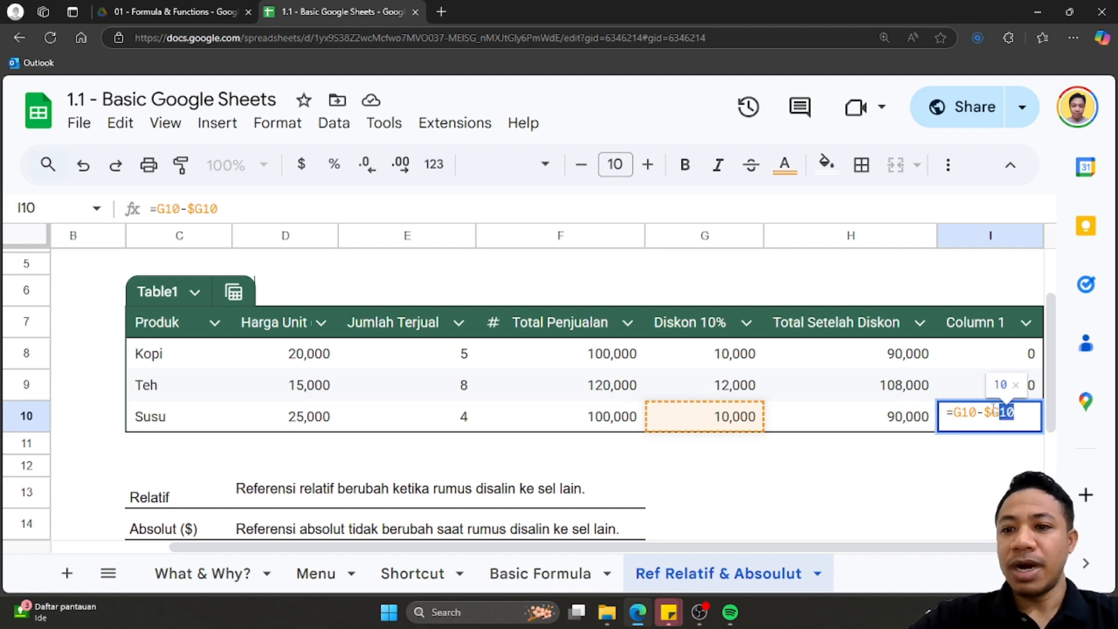
Change the I8 formula to =G8-G$8 so that its second reference locks the row instead of the column
left_click(992, 412)
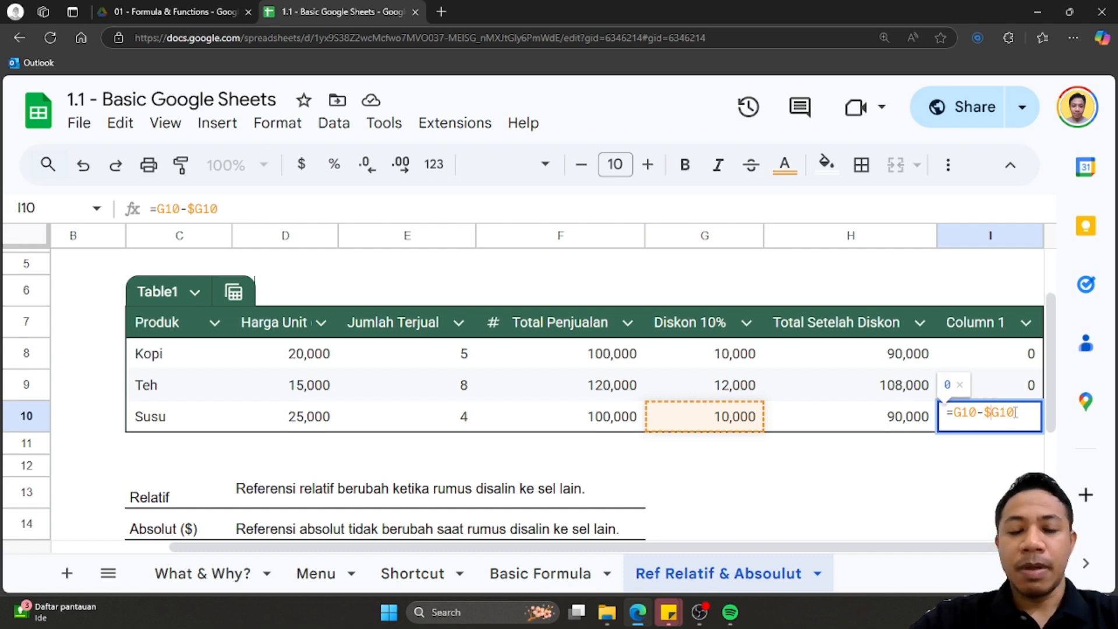
key("Escape")
double_click(1005, 357)
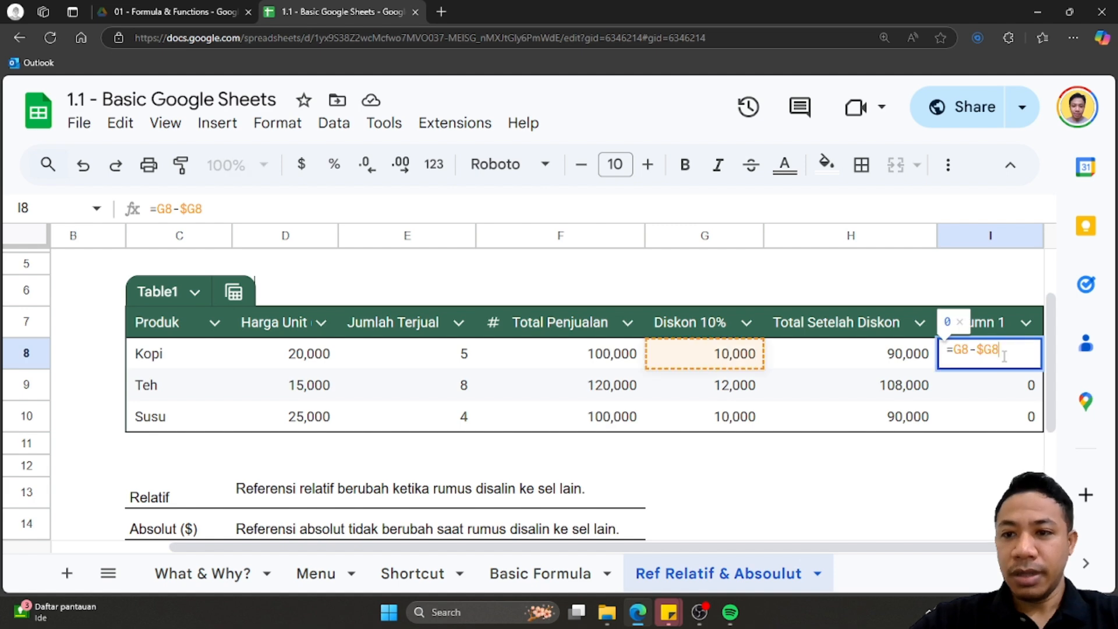
key("BackSpace")
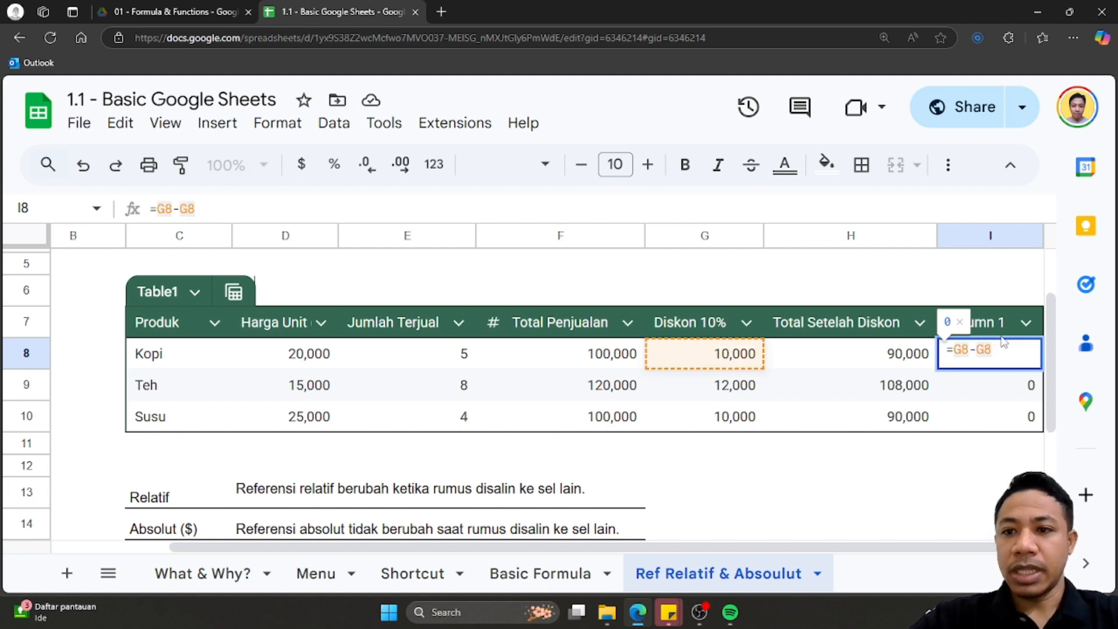
left_click(985, 349)
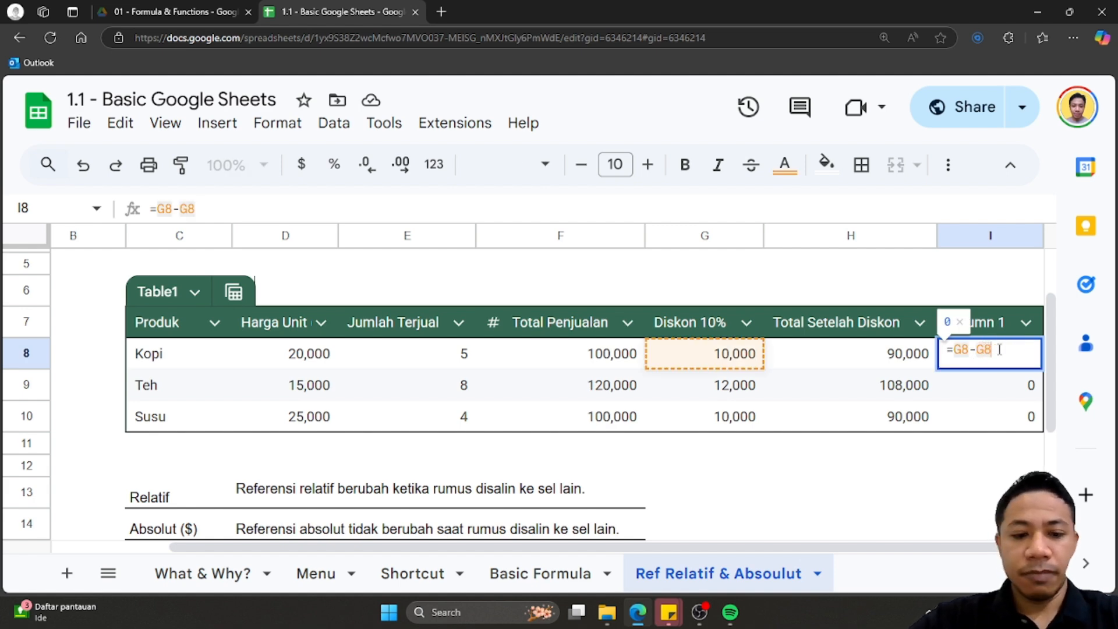
type("$")
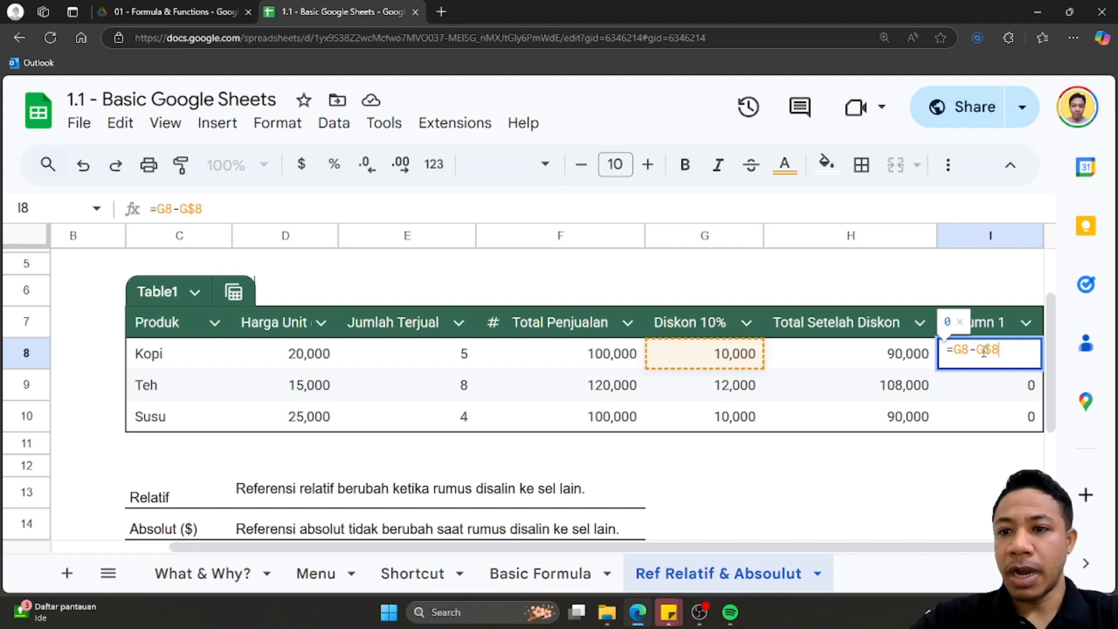
key("Return")
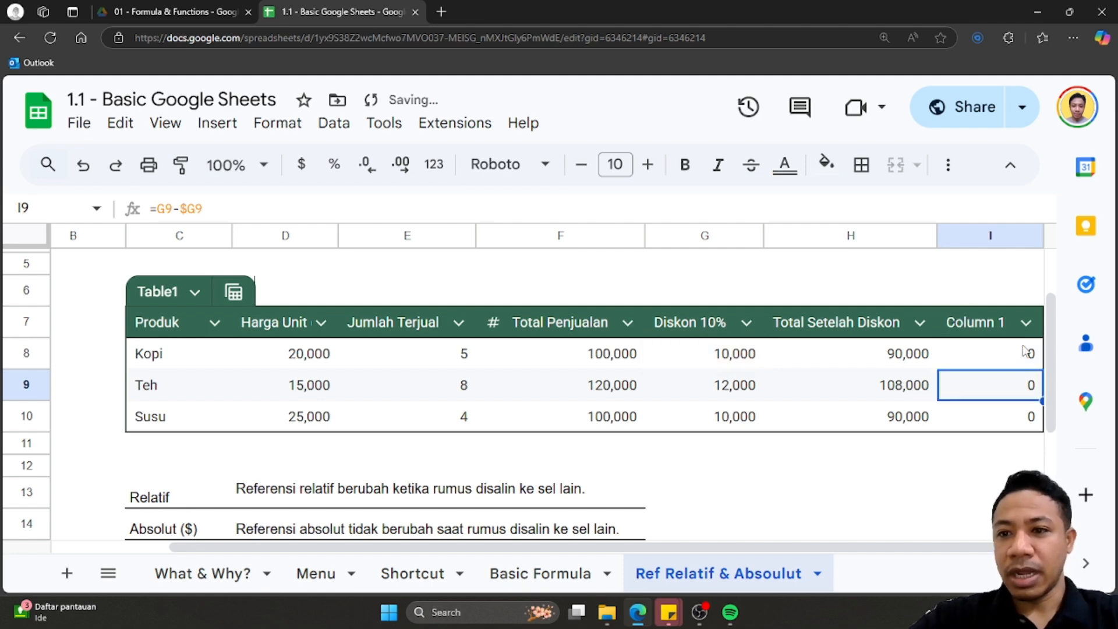
Fill the I8 formula down to I10 and inspect the row-locked G$8 reference in I9 and I10
left_click(1030, 355)
left_click_drag(1041, 369, 1039, 418)
left_click(1022, 396)
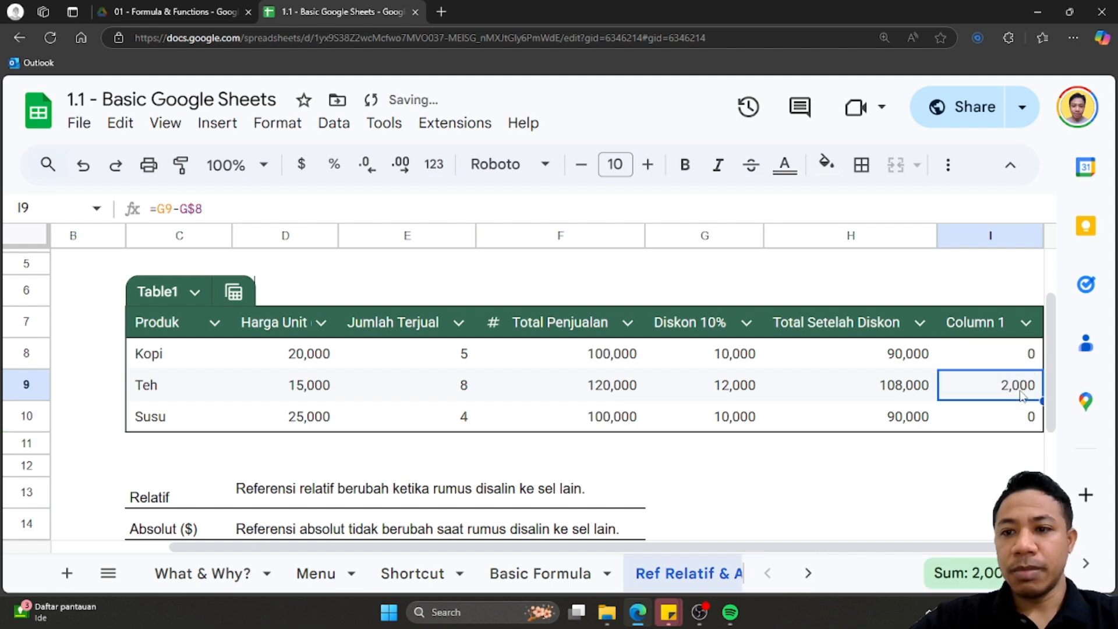
double_click(1021, 396)
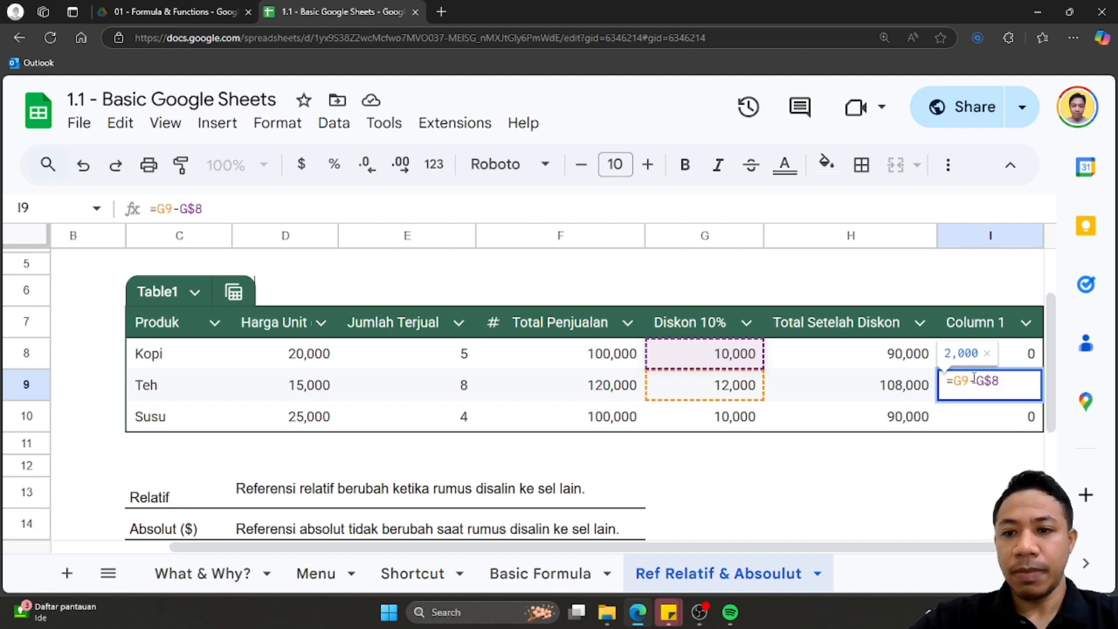
left_click_drag(974, 378, 1000, 379)
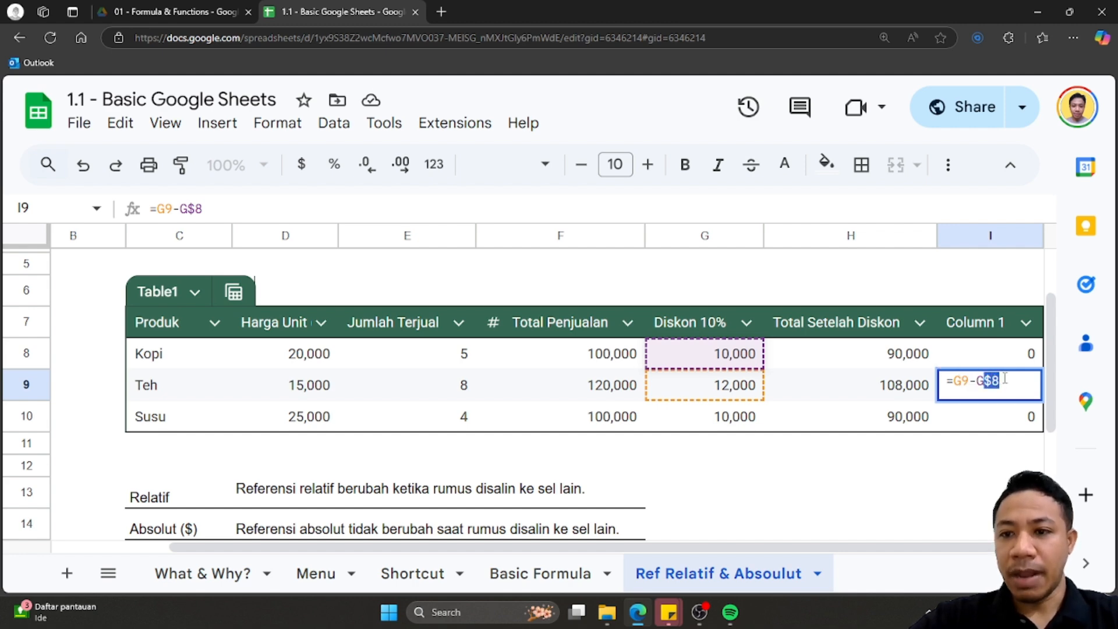
left_click(1001, 379)
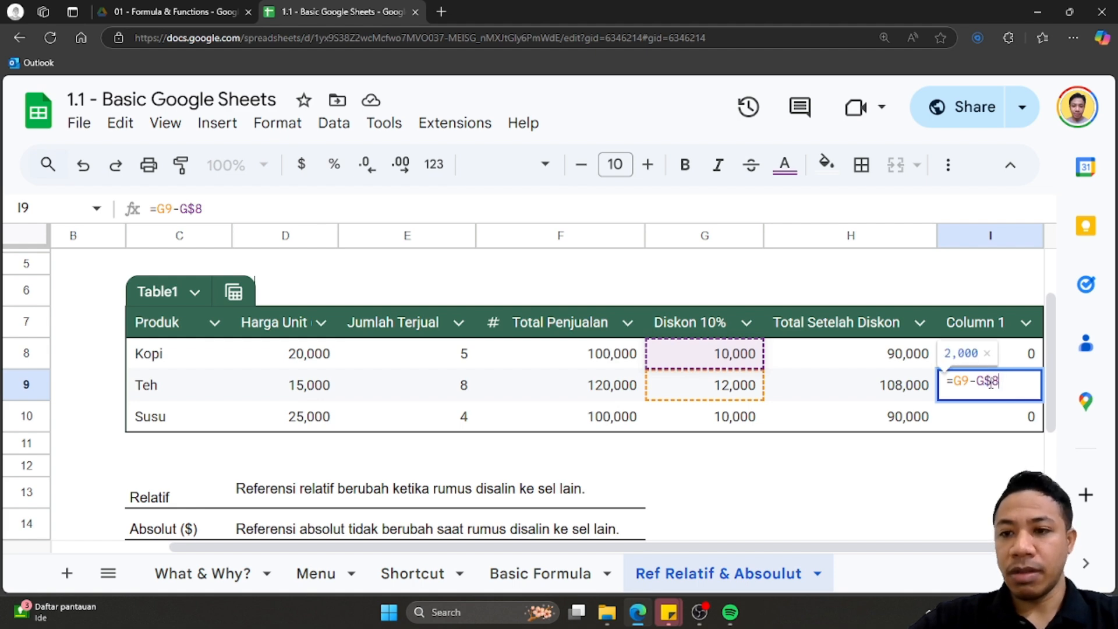
left_click_drag(984, 379, 1000, 380)
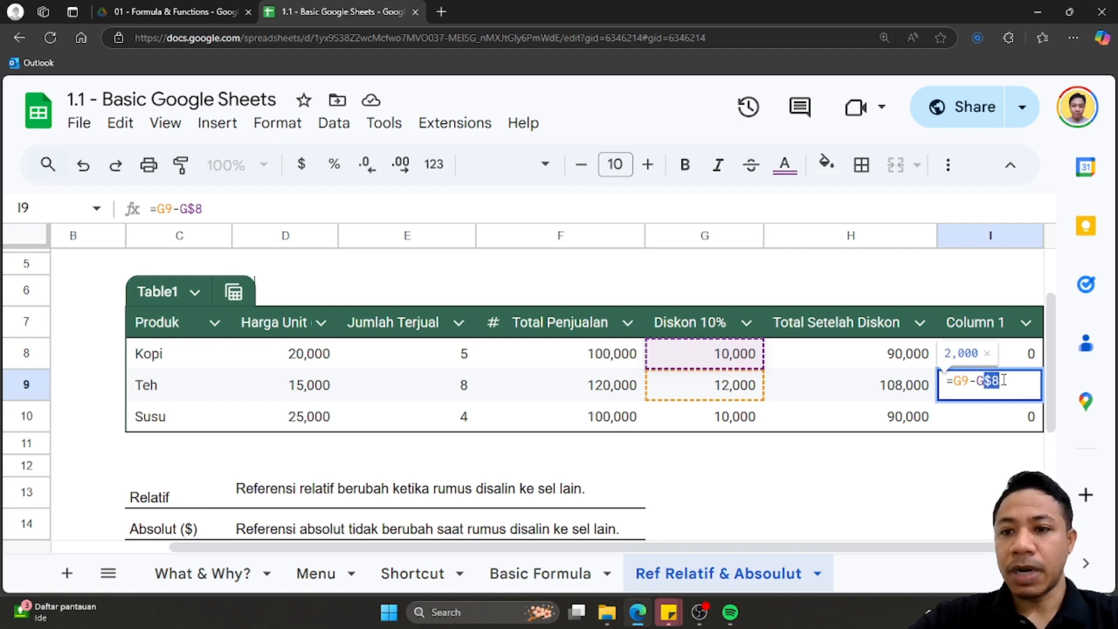
double_click(1015, 416)
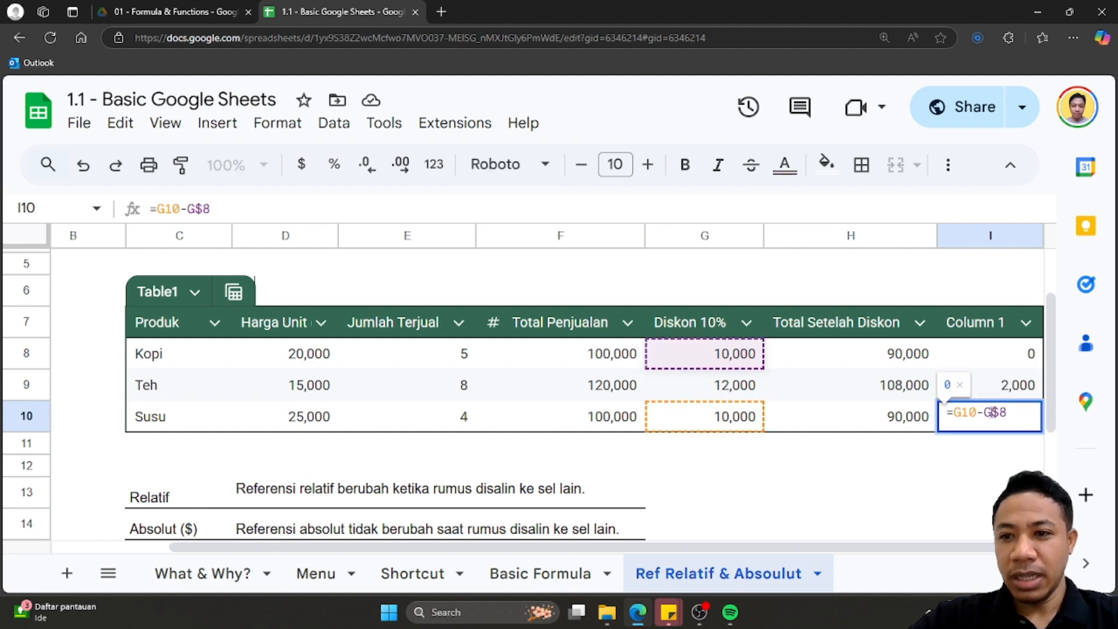
left_click(981, 382)
Insert one column to the right of column I and copy the I8 formula into J8
left_click(991, 367)
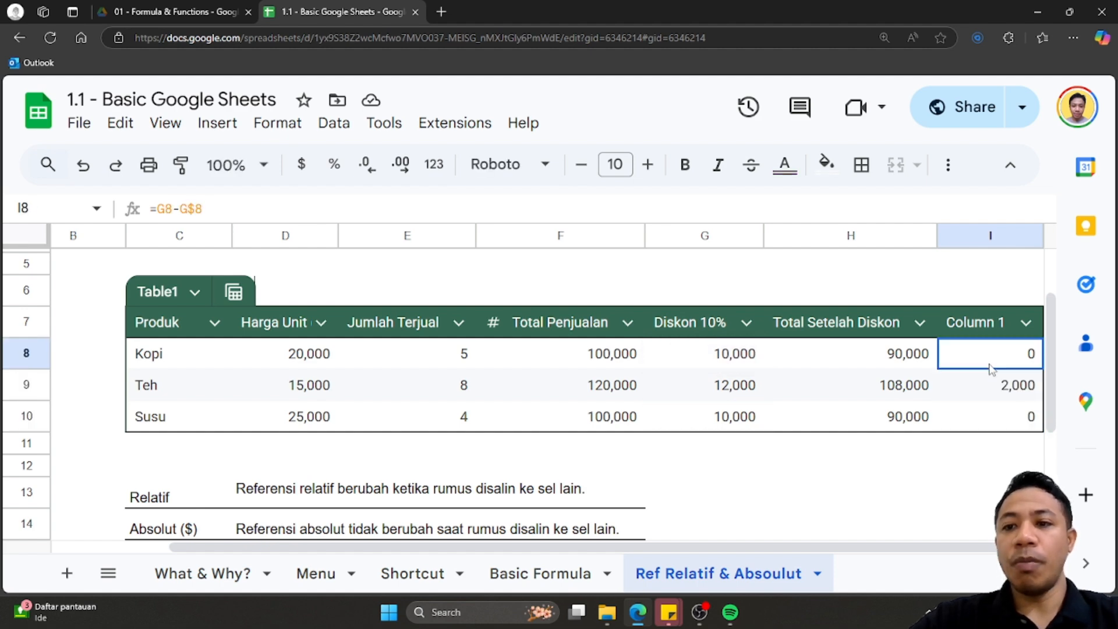
key("ctrl+c")
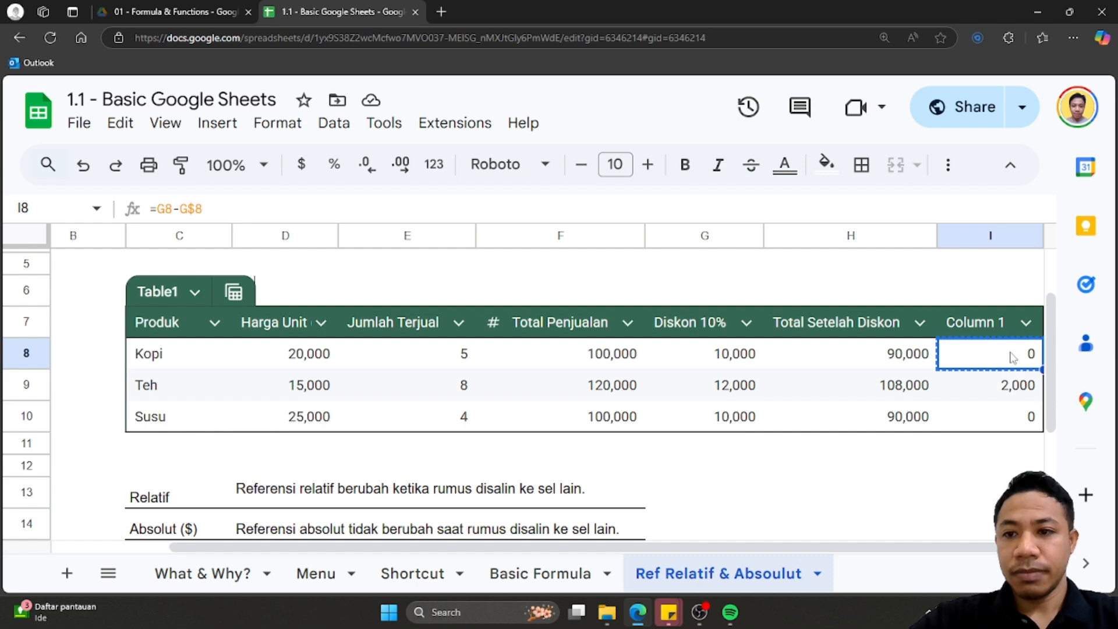
left_click(1006, 232)
right_click(1005, 233)
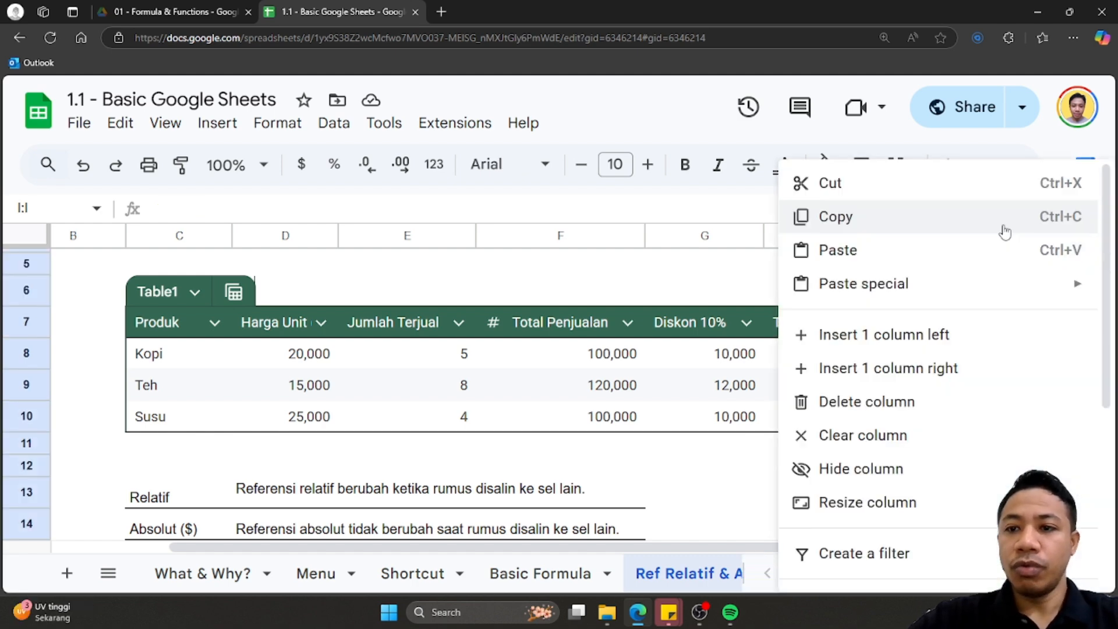
left_click(967, 368)
left_click(995, 434)
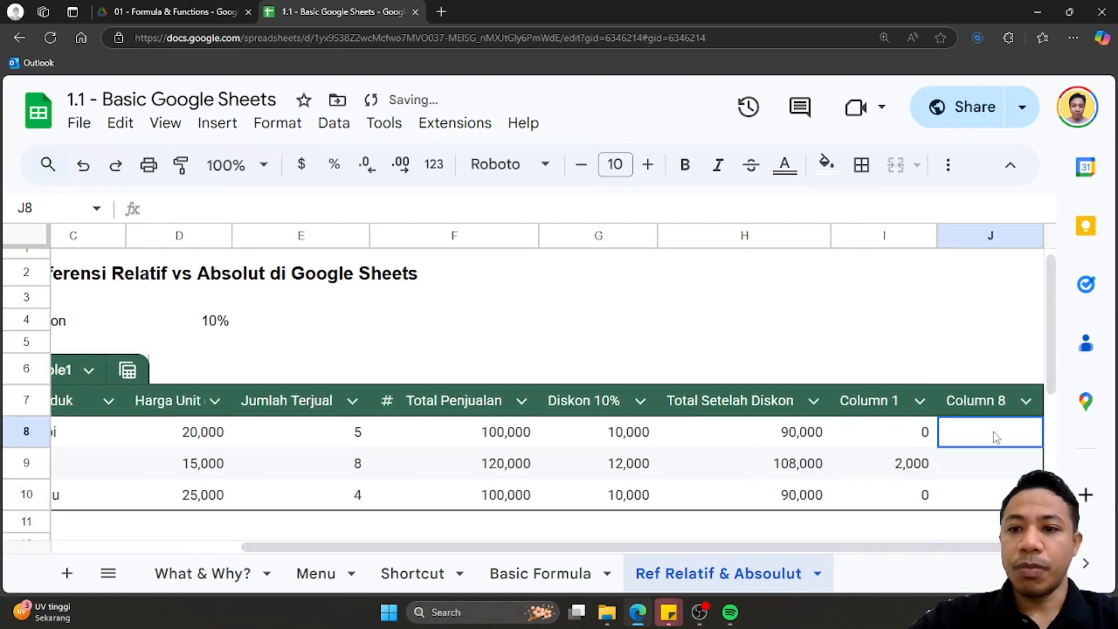
key("ctrl+v")
Compare the row-locked reference in the J8 formula with the original one in I8
scroll(998, 431, "down", 1)
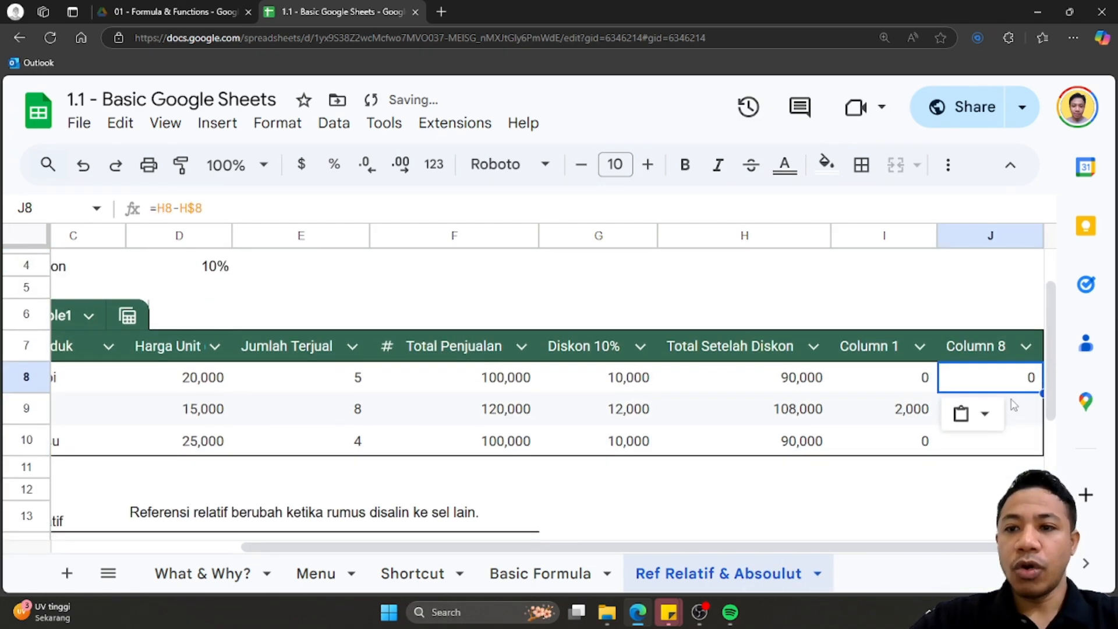
double_click(1009, 389)
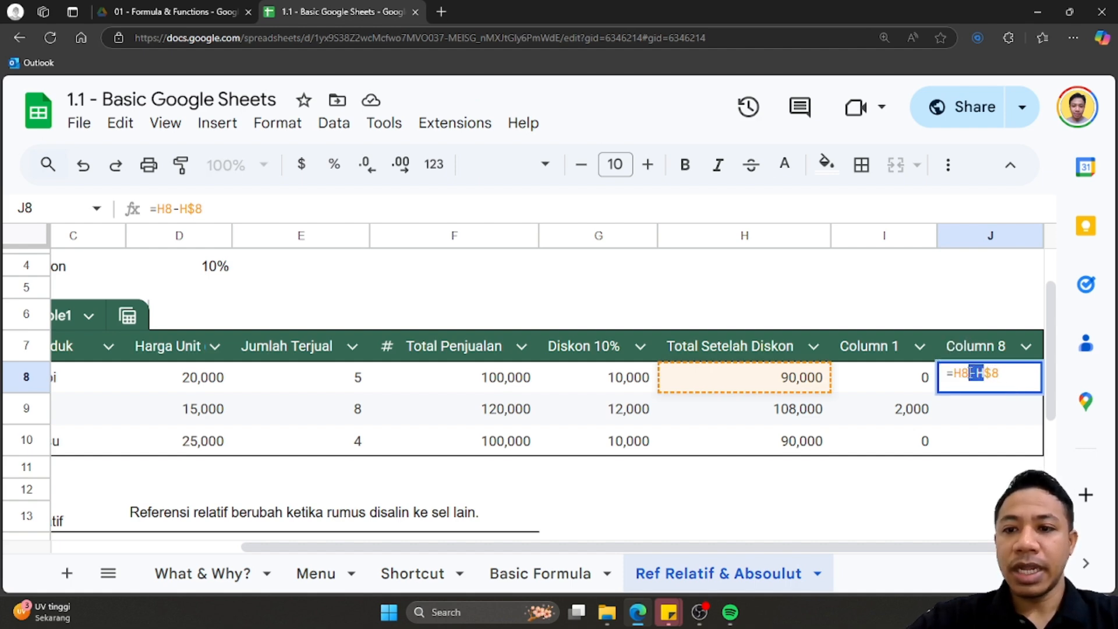
key("Return")
left_click(901, 383)
double_click(901, 381)
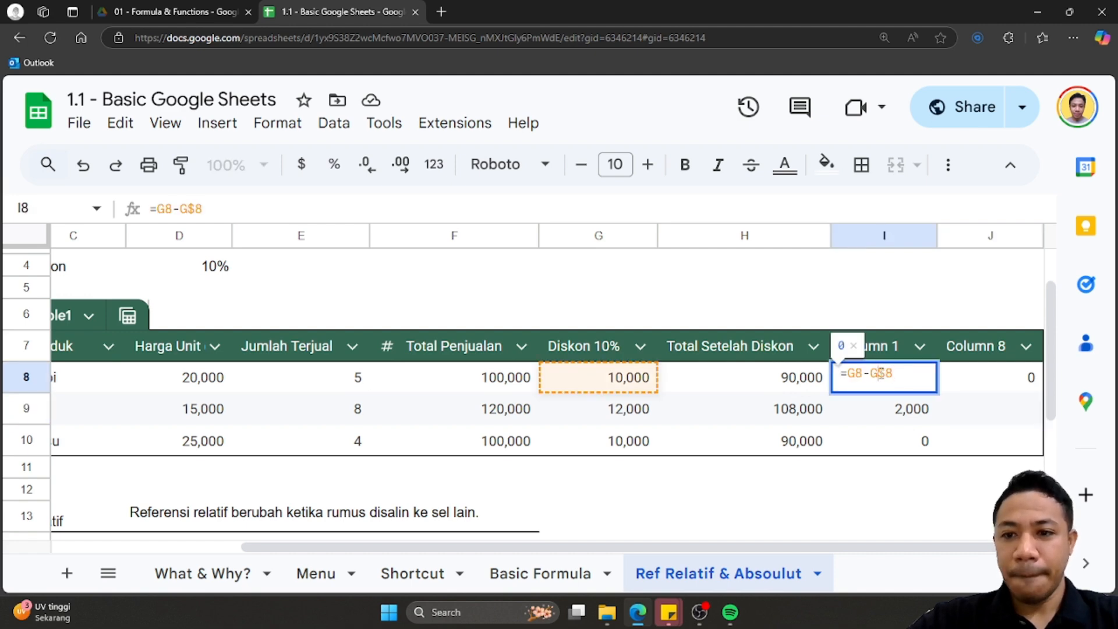
left_click_drag(880, 373, 899, 373)
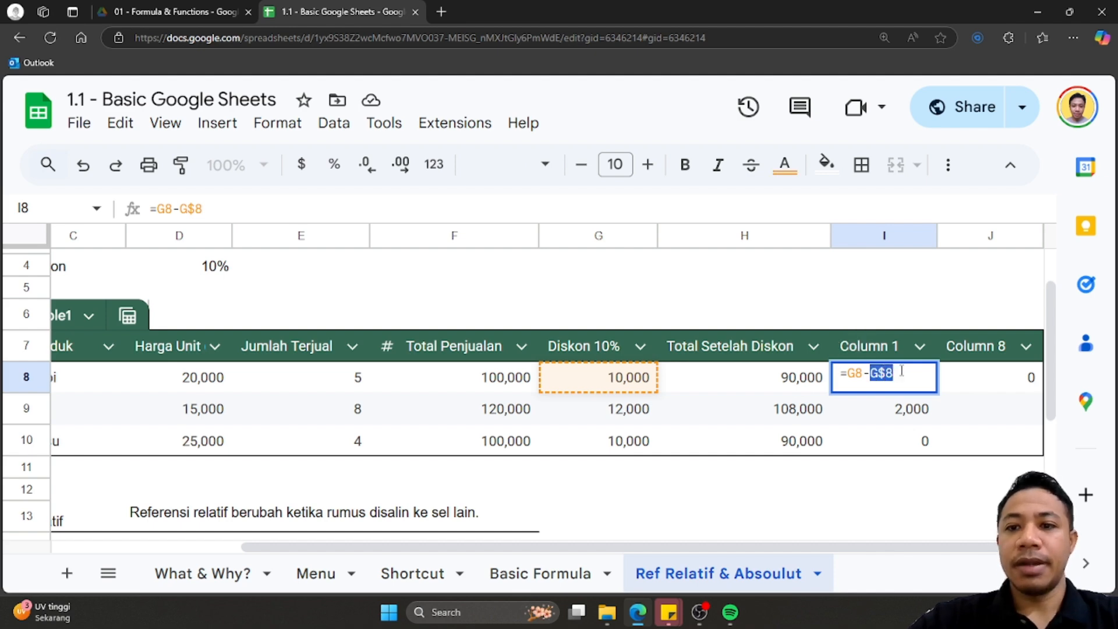
key("Return")
left_click(1018, 376)
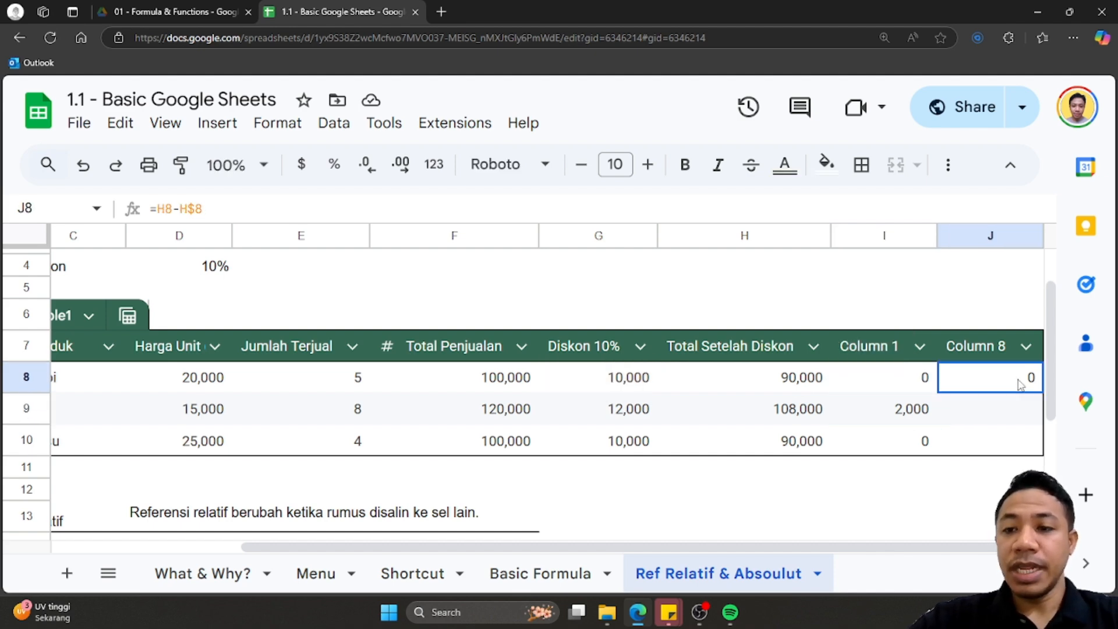
double_click(1018, 378)
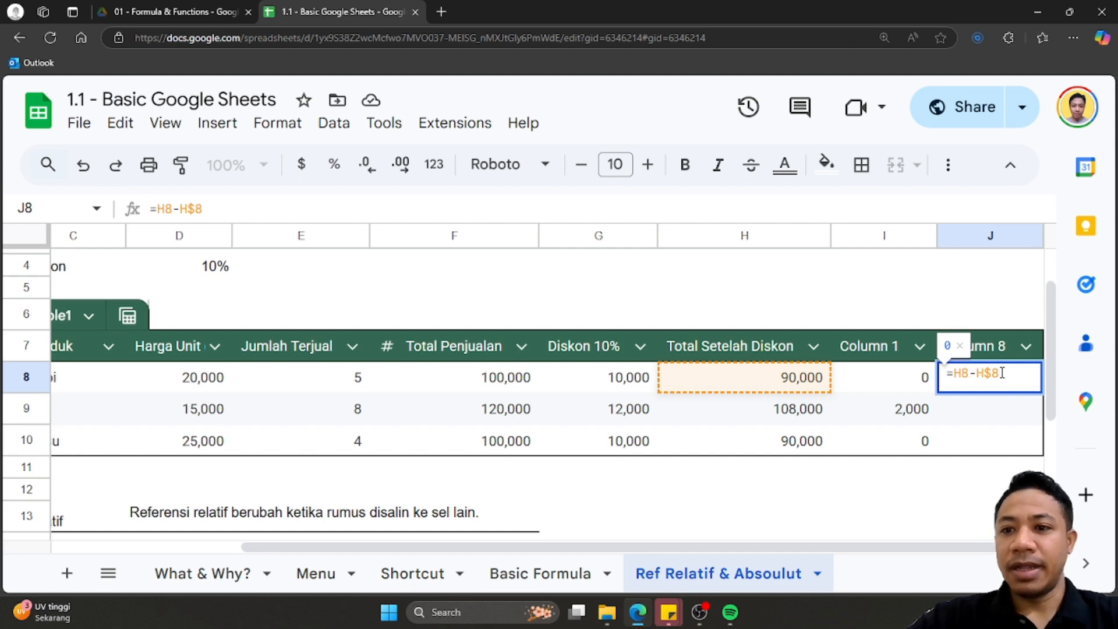
key("Return")
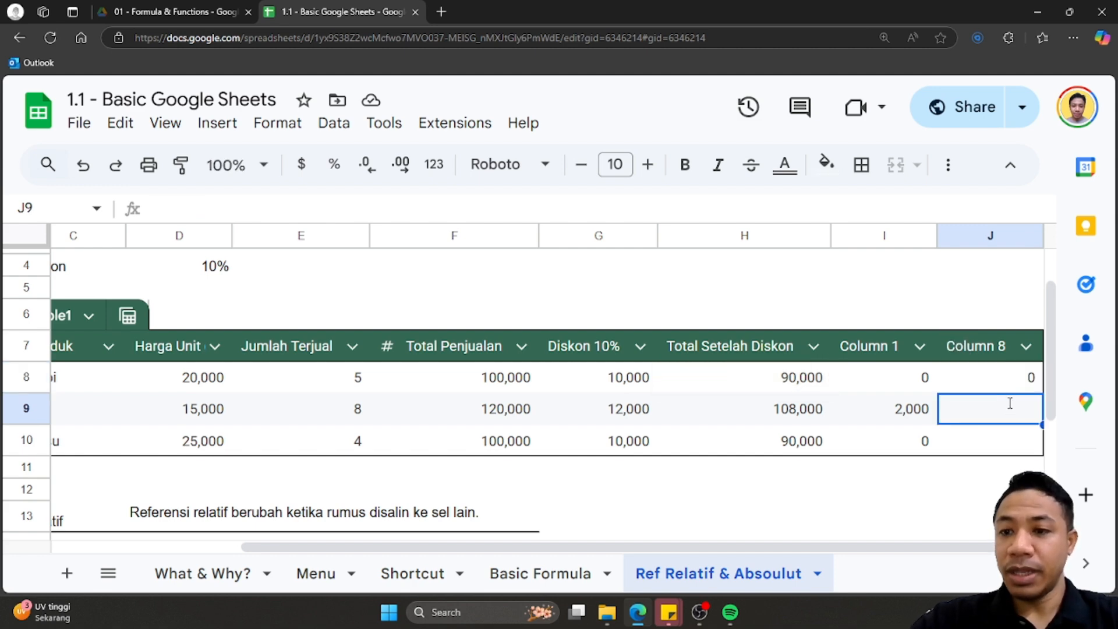
Fill the J8 formula down to J10 and inspect the relative and row-locked references in J9, J10 and J8
left_click(998, 385)
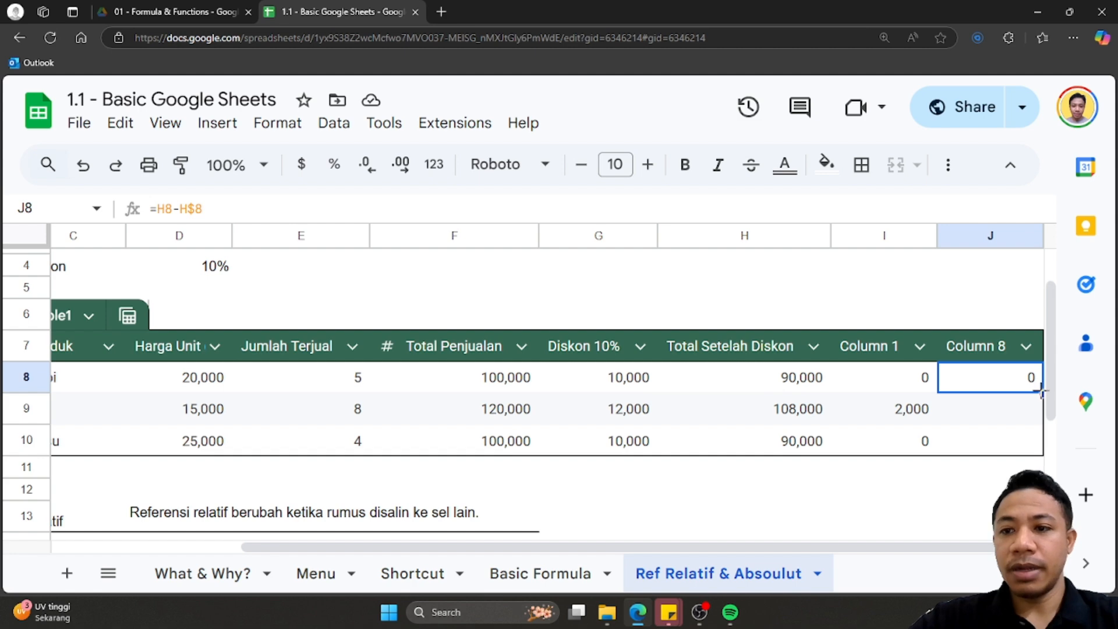
left_click_drag(1042, 393, 1036, 442)
left_click(983, 403)
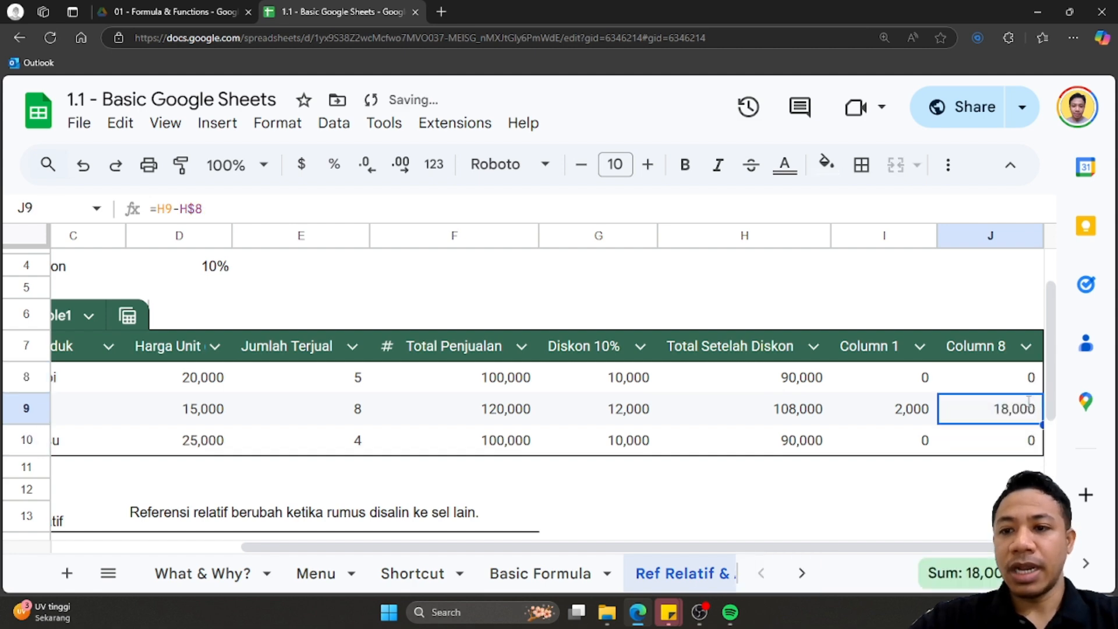
double_click(983, 403)
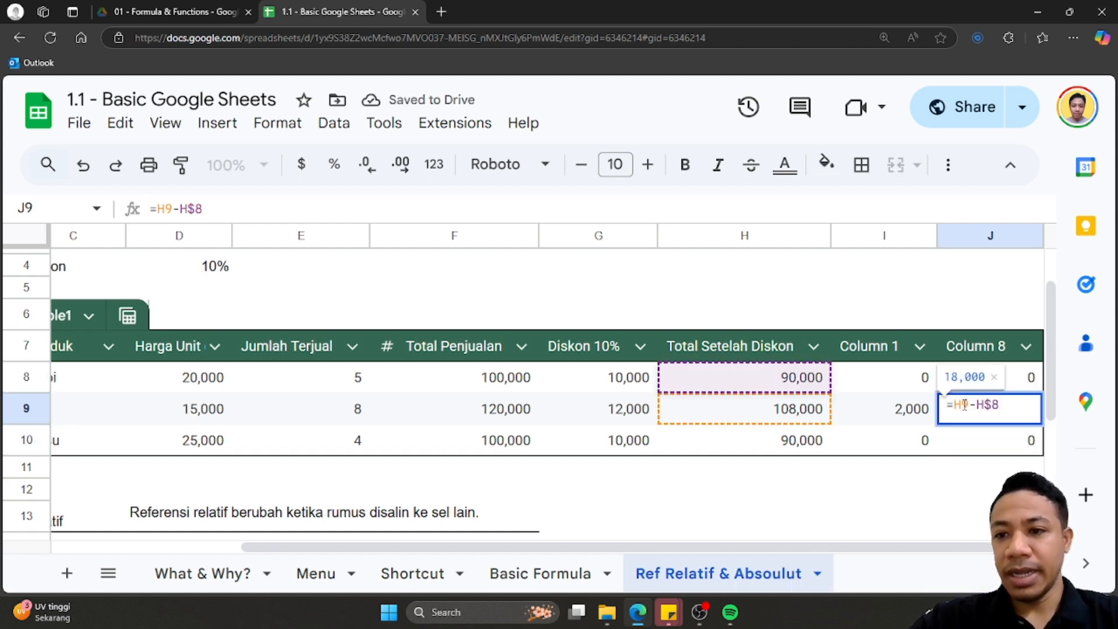
double_click(1009, 442)
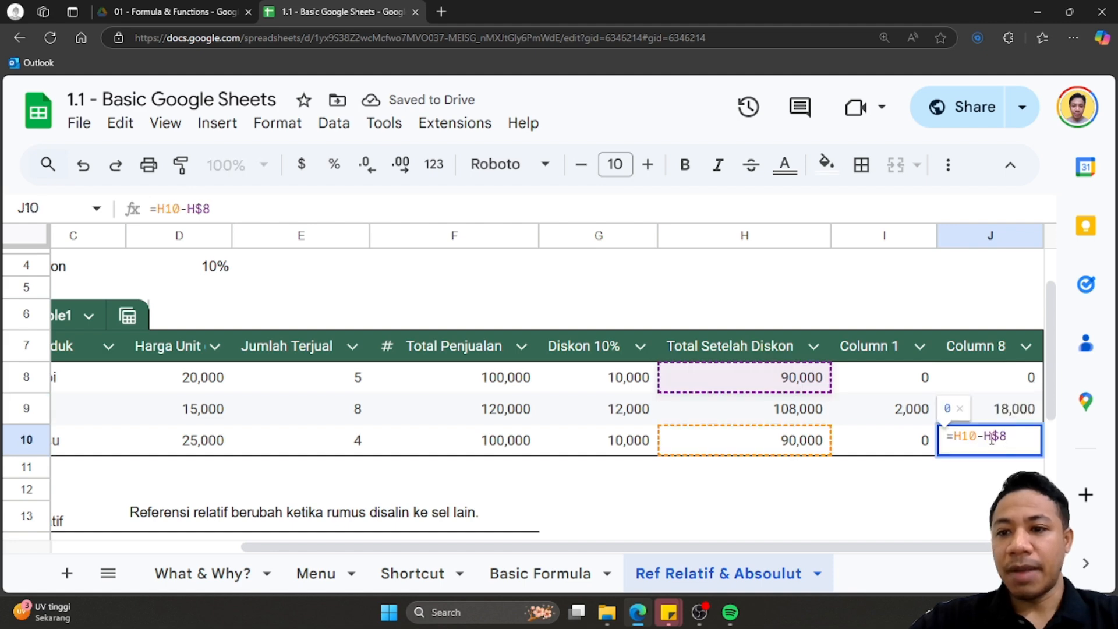
left_click(997, 382)
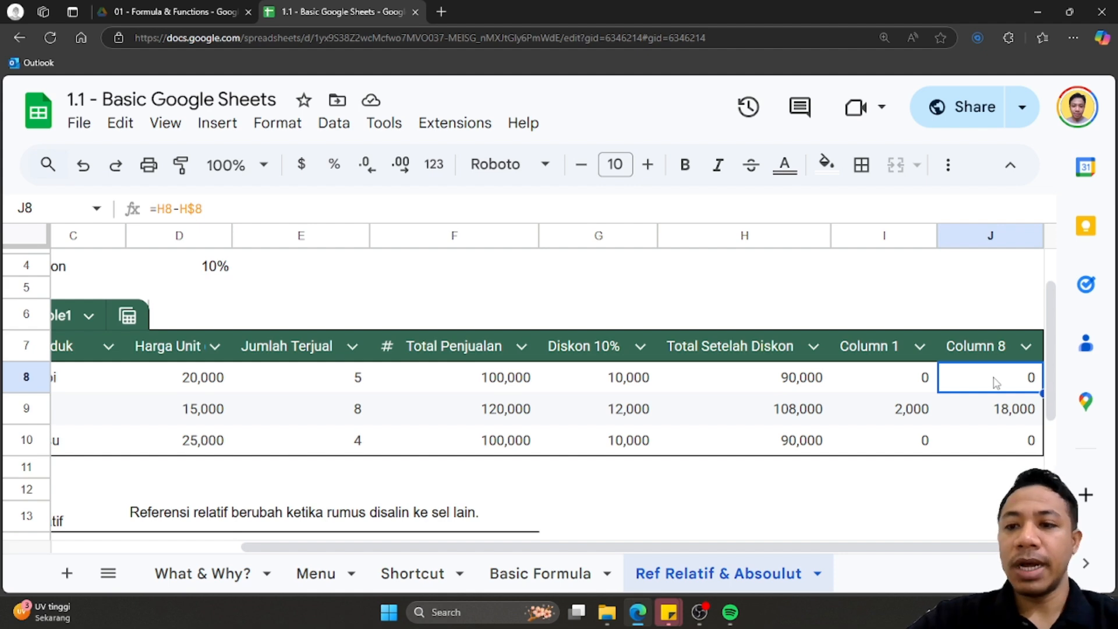
double_click(997, 382)
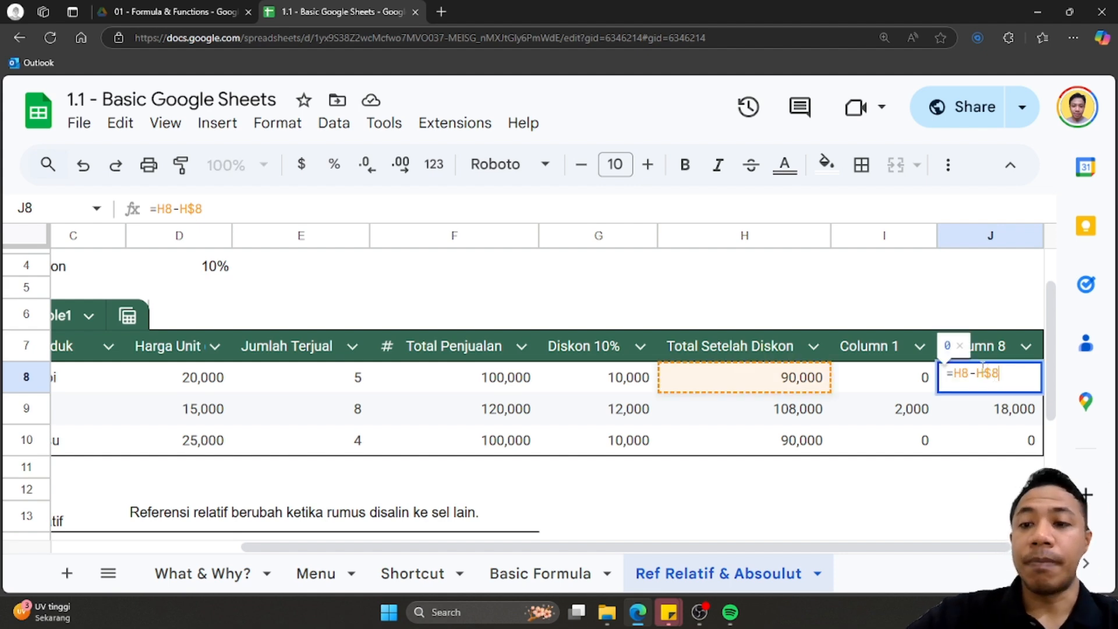
key("Return")
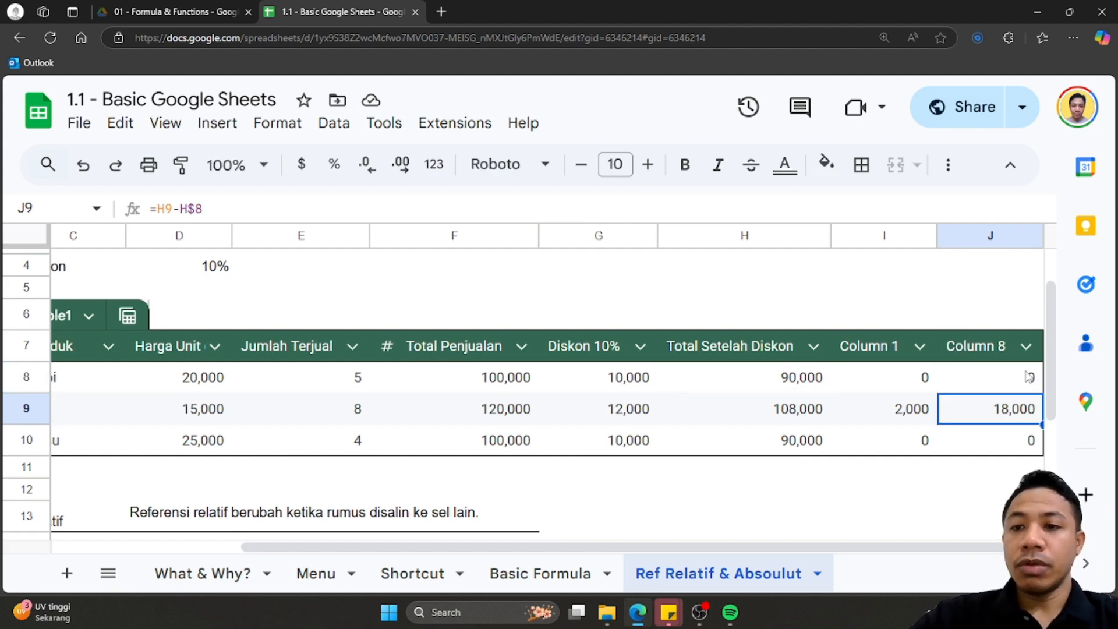
Align the reference notes in C13:F15 vertically to the middle of their cells
scroll(974, 463, "down", 1)
scroll(975, 463, "down", 1)
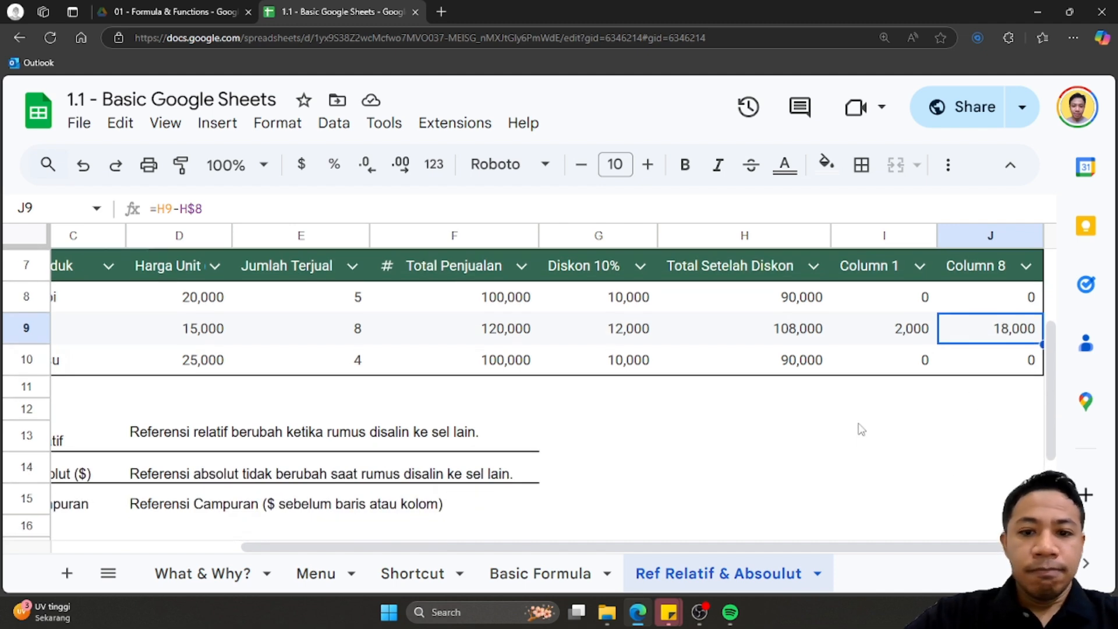
scroll(795, 429, "left", 3)
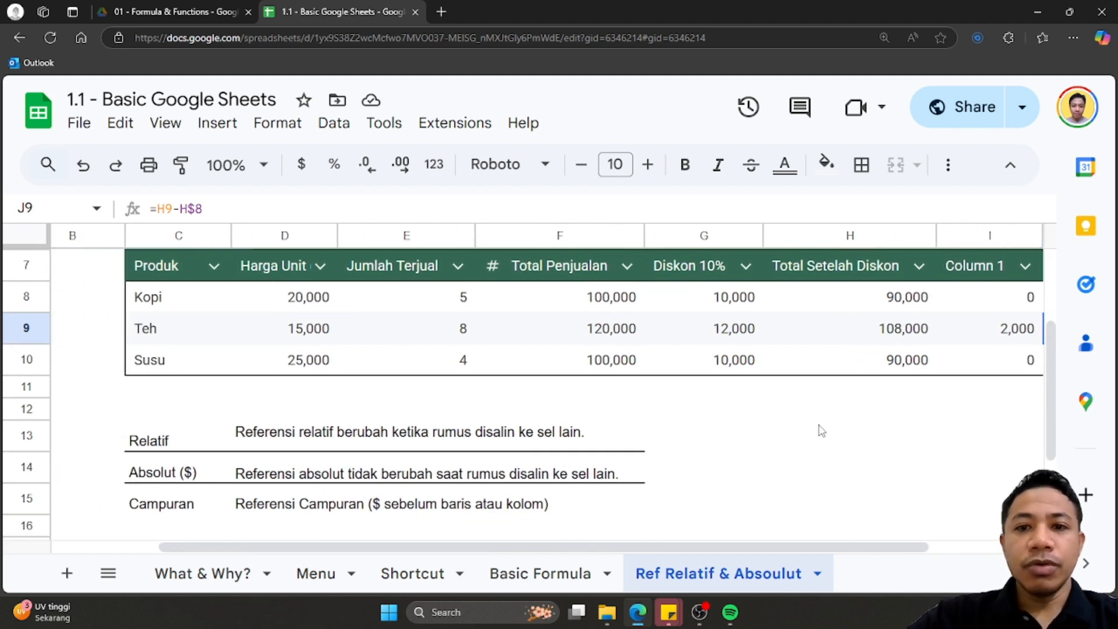
scroll(818, 429, "left", 2)
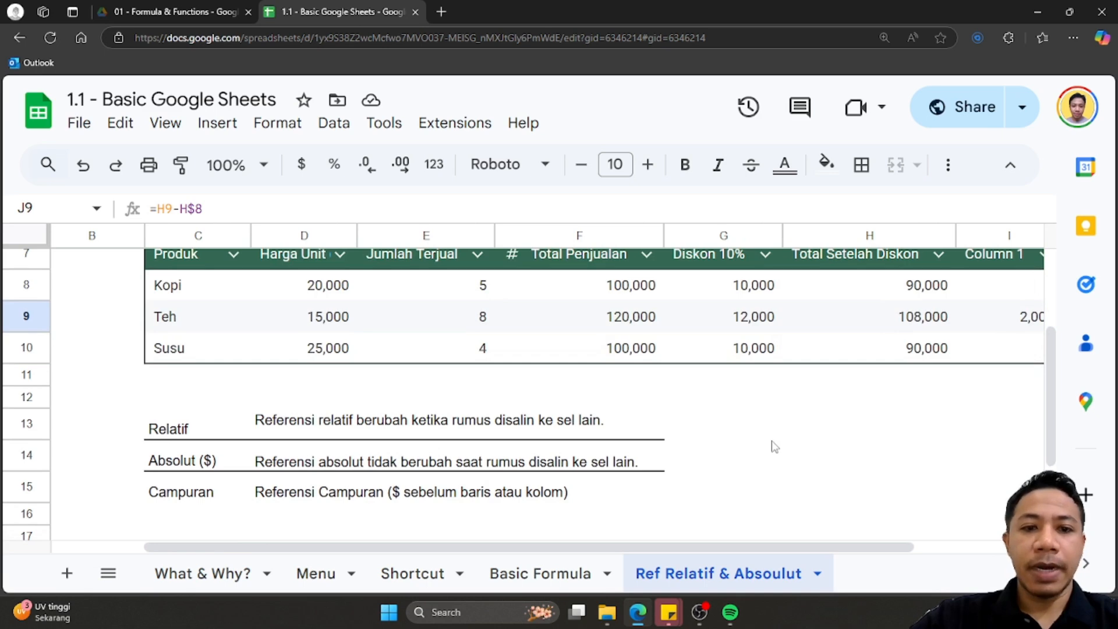
scroll(772, 444, "down", 2)
left_click_drag(215, 387, 500, 454)
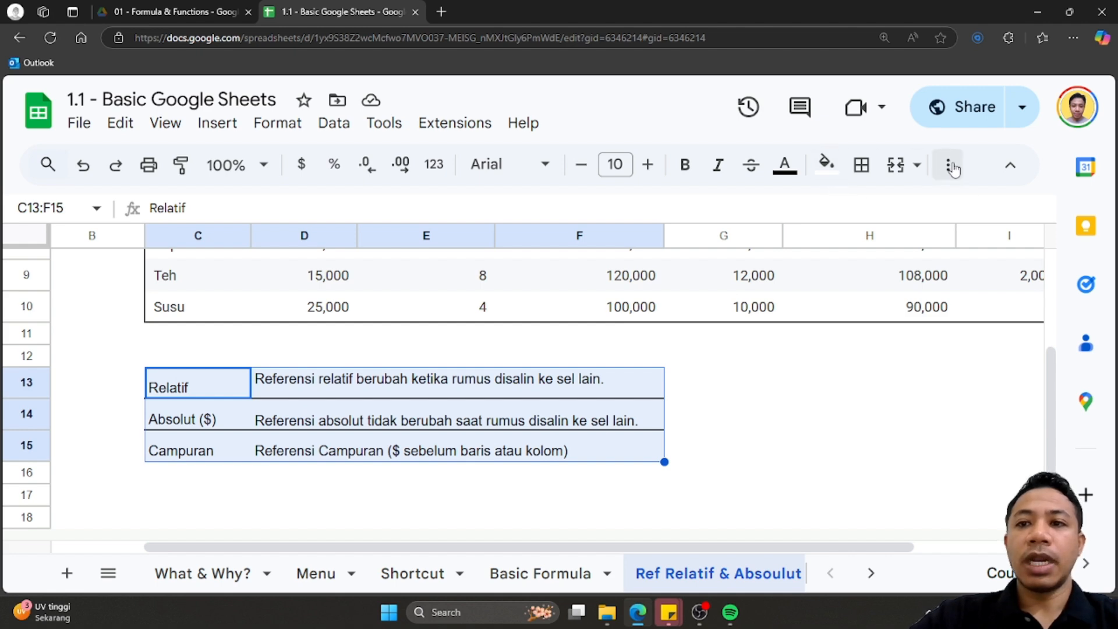
left_click(1012, 163)
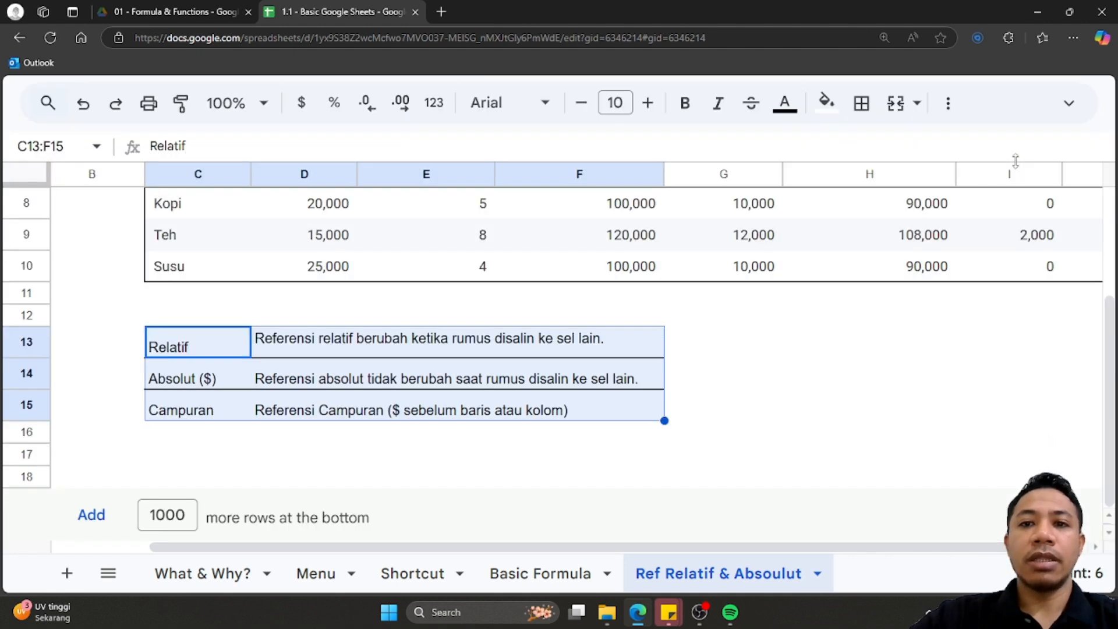
left_click(942, 105)
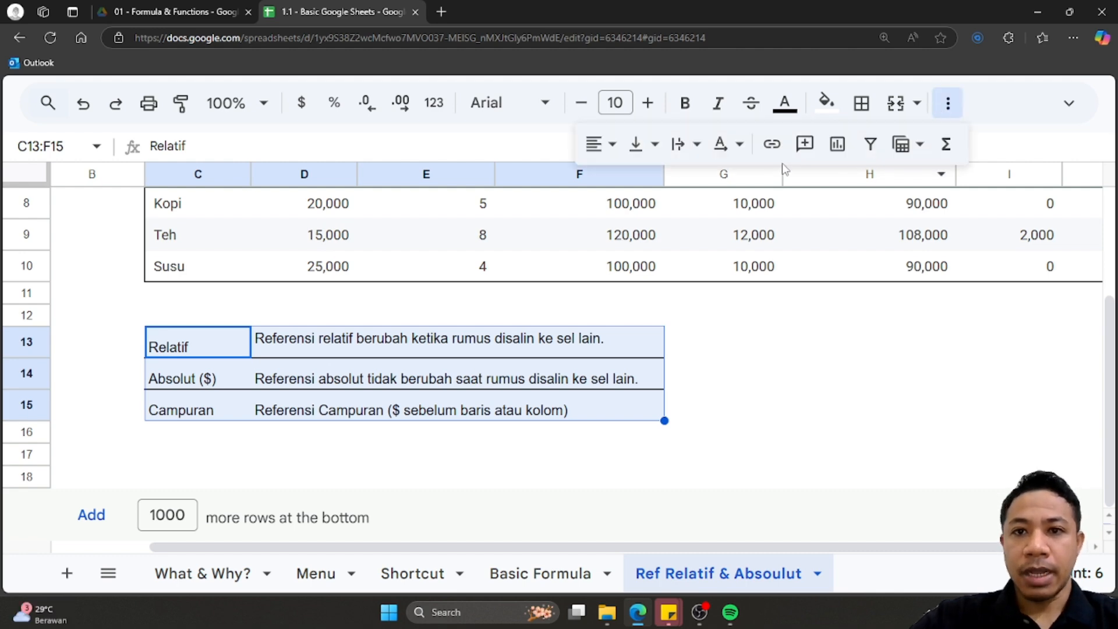
left_click(697, 145)
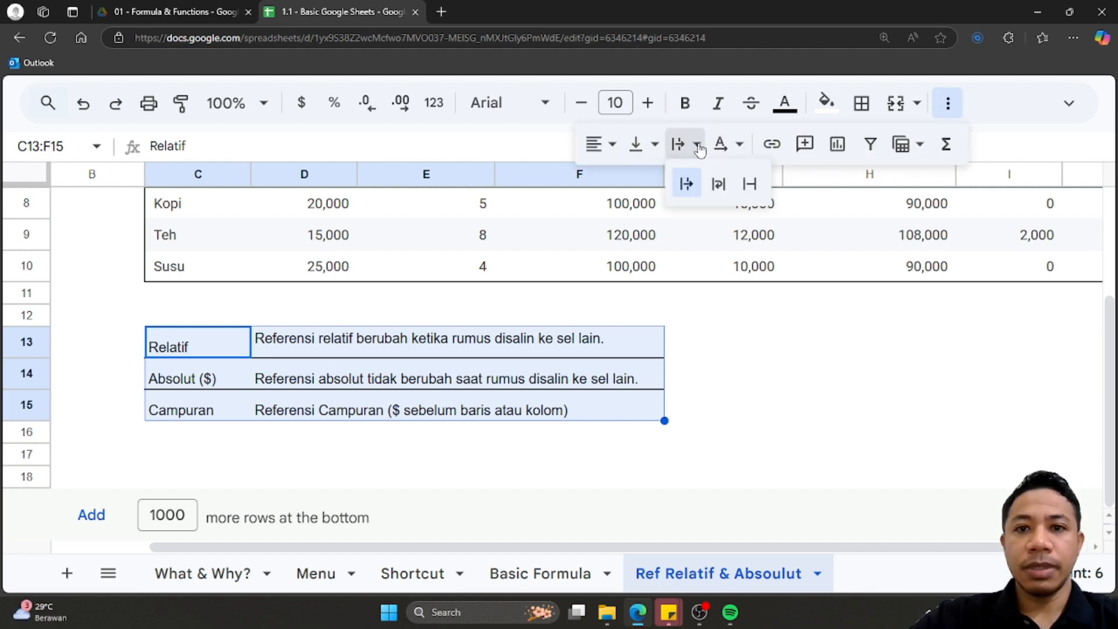
left_click(644, 144)
left_click(675, 182)
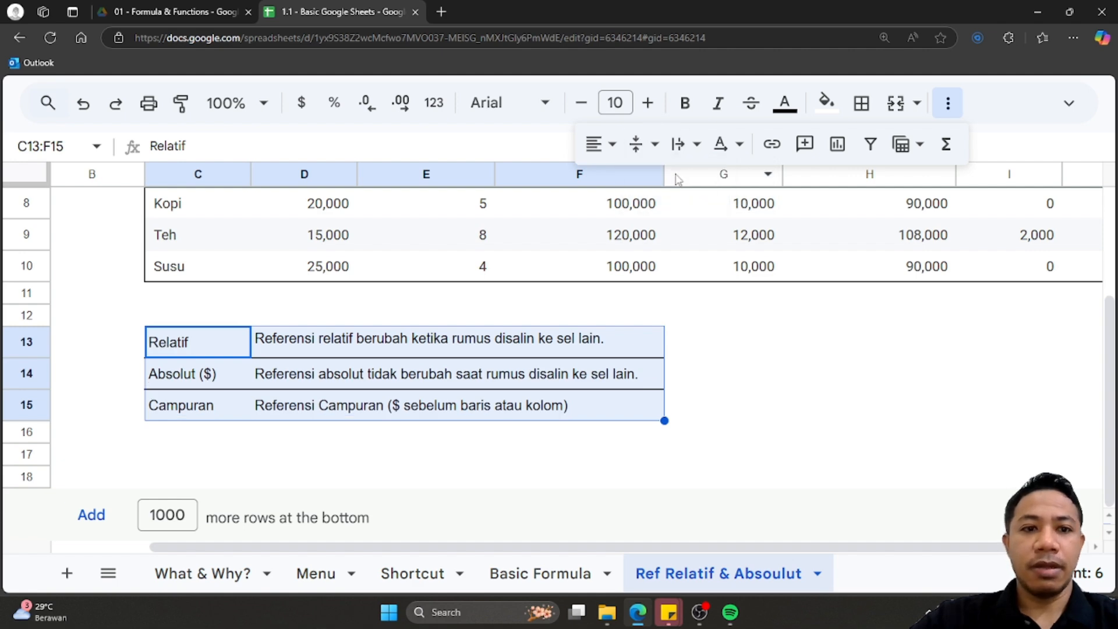
left_click(701, 331)
left_click(701, 613)
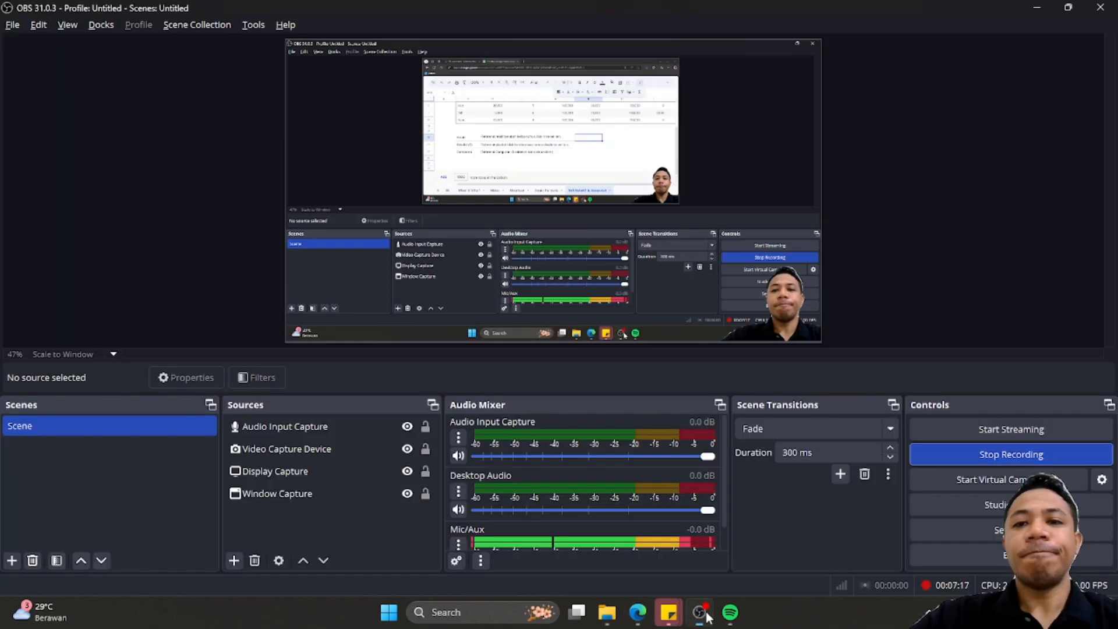